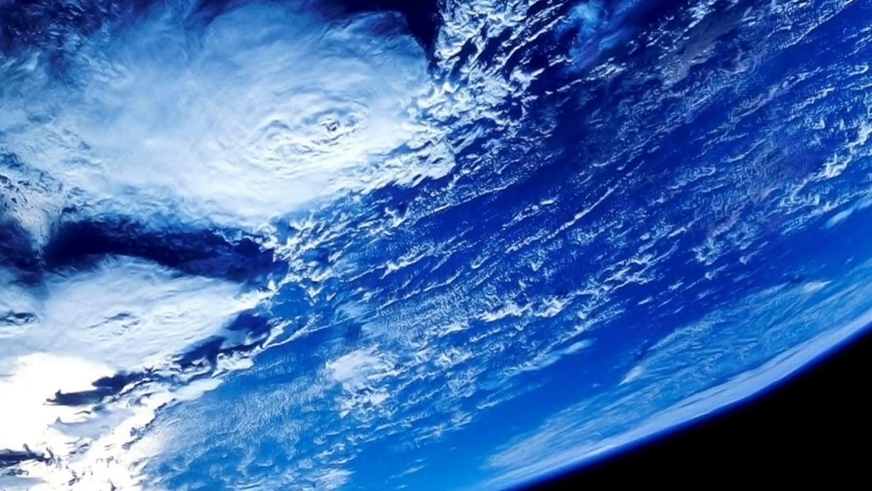
# Step: Open Anki, and switch to the browser to look over the uploaded videos on the YouTube channel page
pyautogui.click(59, 74)
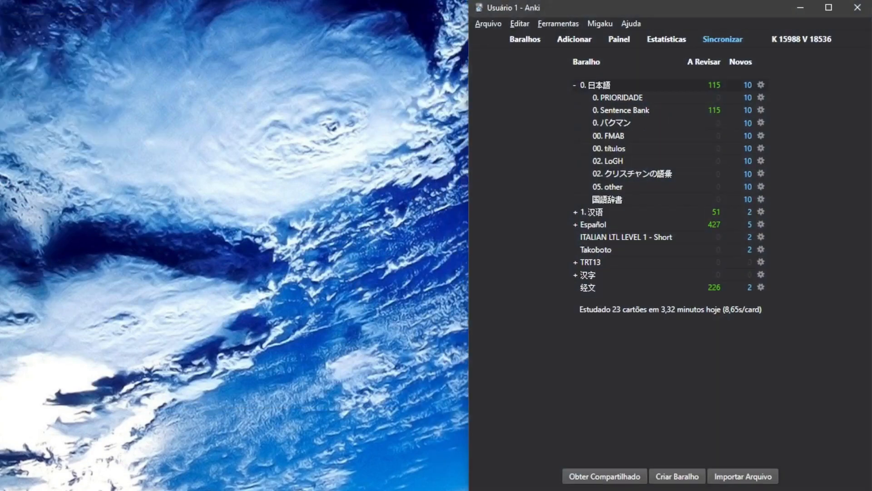
pyautogui.click(42, 114)
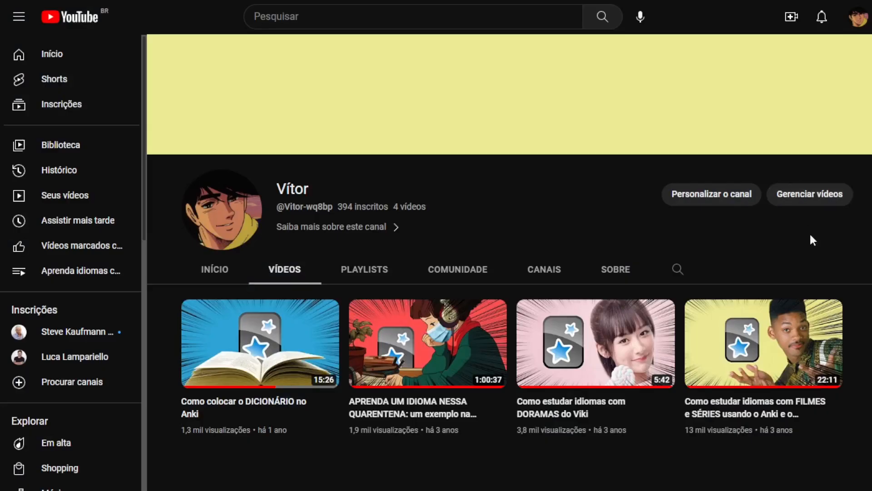
pyautogui.scroll(-1, 595, 417)
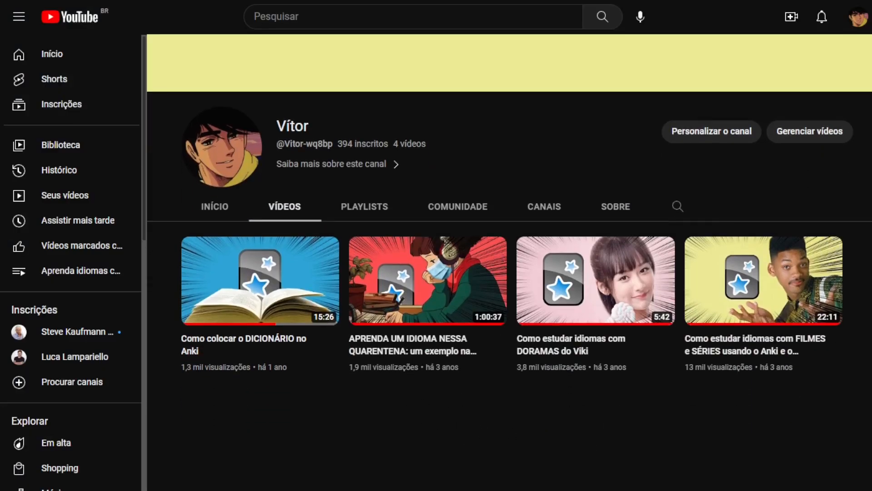
pyautogui.scroll(1, 847, 456)
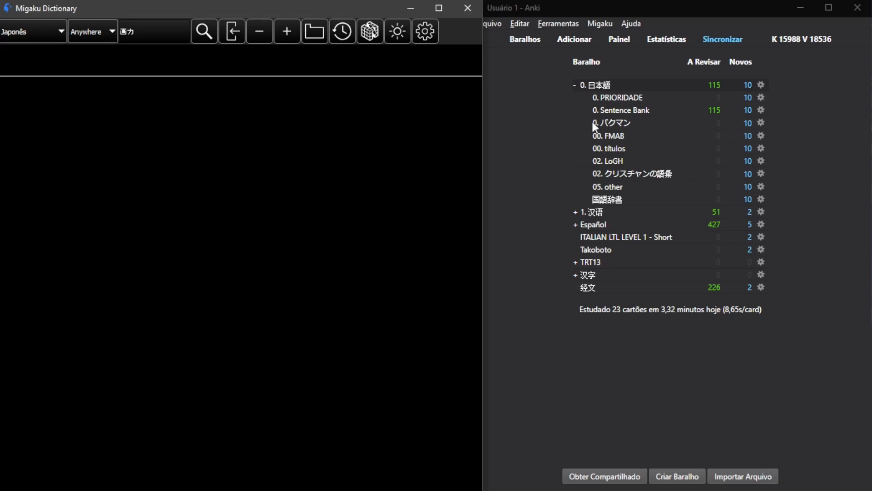
# Step: Start studying the 0. 日本語 deck in Anki and examine the first card's word, example sentence, image and source caption
pyautogui.click(593, 86)
pyautogui.click(751, 114)
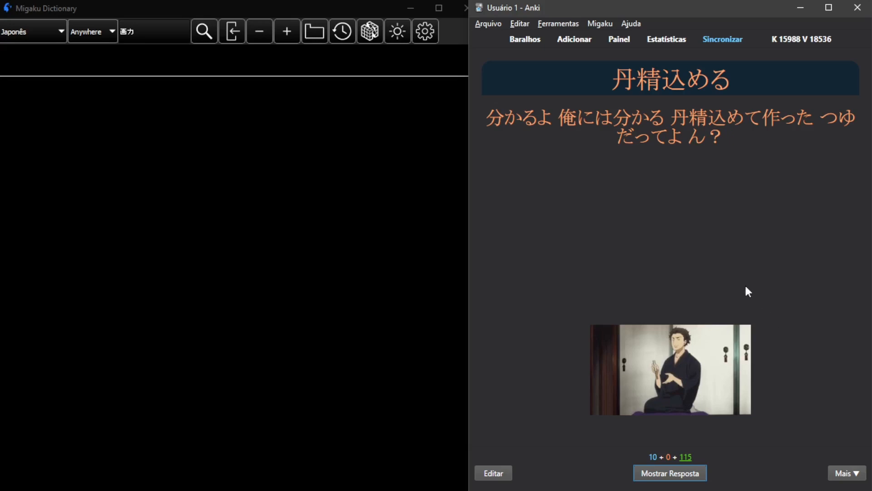
pyautogui.doubleClick(655, 82)
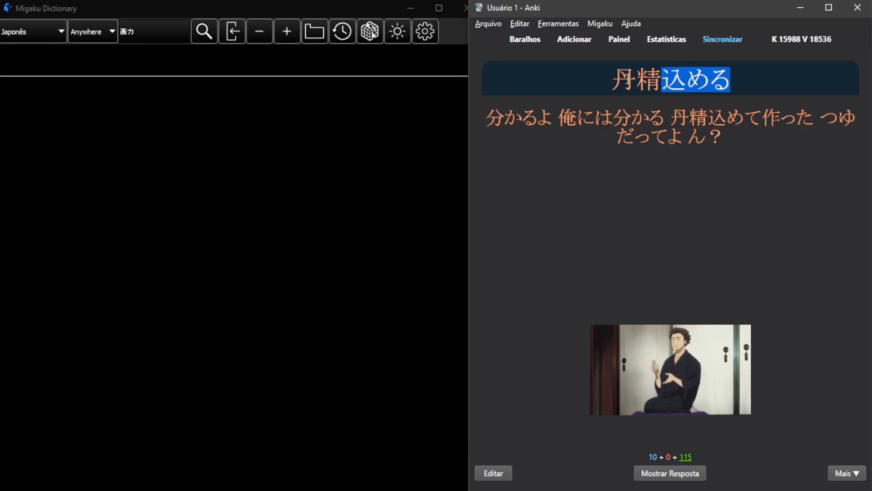
pyautogui.doubleClick(627, 79)
pyautogui.moveTo(627, 79); pyautogui.dragTo(686, 90)
pyautogui.click(689, 91)
pyautogui.click(645, 87)
pyautogui.click(524, 123)
pyautogui.doubleClick(525, 123)
pyautogui.moveTo(524, 123); pyautogui.dragTo(726, 123)
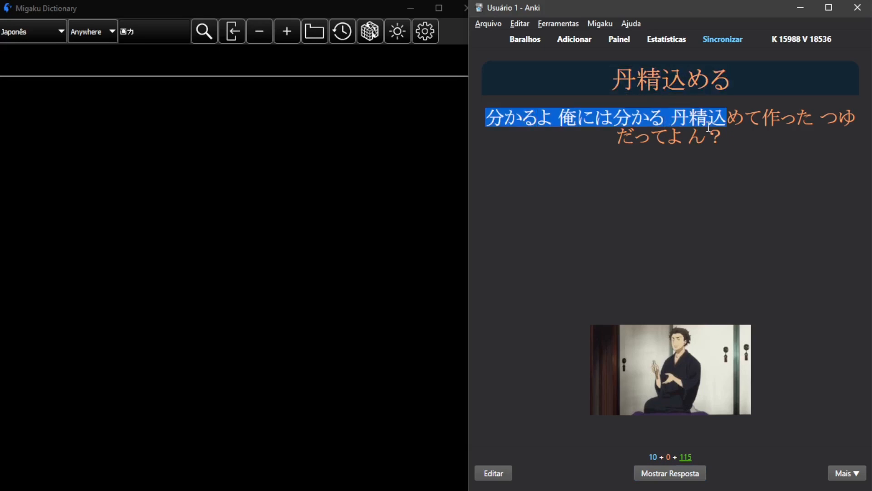
pyautogui.click(727, 137)
pyautogui.scroll(-1, 728, 218)
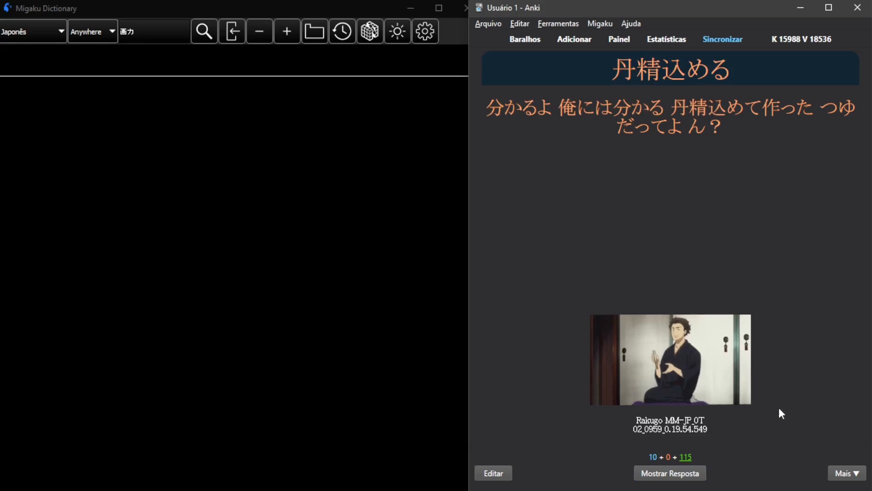
pyautogui.scroll(1, 780, 411)
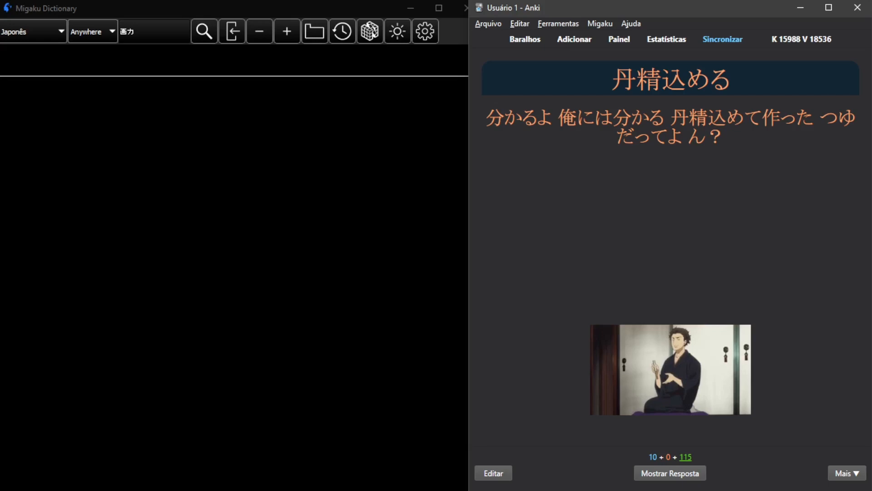
# Step: Highlight the target word 丹精込める in the card's heading and example sentence, and reveal the answer
pyautogui.doubleClick(624, 84)
pyautogui.click(727, 112)
pyautogui.doubleClick(683, 79)
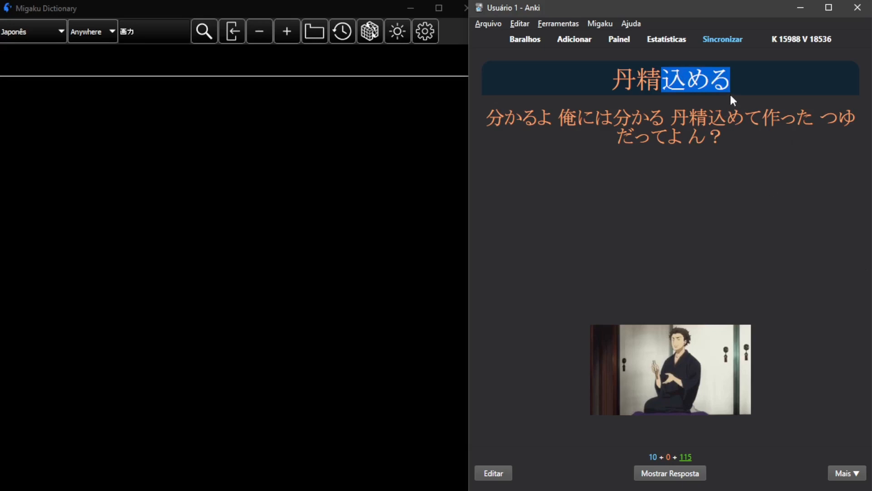
pyautogui.moveTo(614, 81); pyautogui.dragTo(737, 90)
pyautogui.click(716, 75)
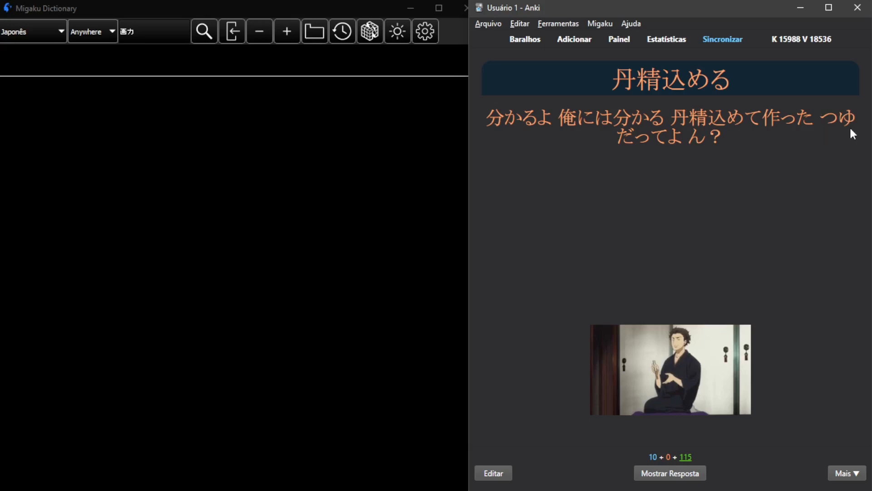
pyautogui.moveTo(672, 119); pyautogui.dragTo(786, 125)
pyautogui.click(773, 145)
pyautogui.click(672, 469)
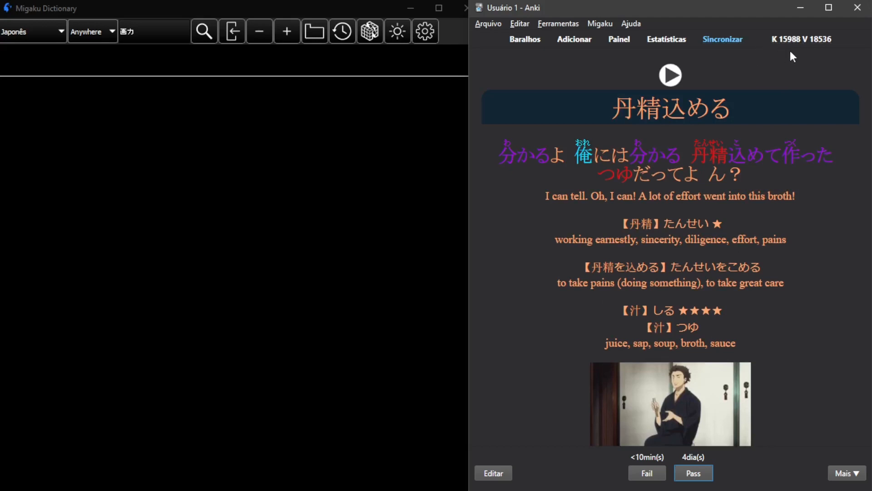
# Step: Examine the answer side, highlighting the English meanings of 丹精 and the expression 丹精を込める
pyautogui.scroll(-1, 782, 229)
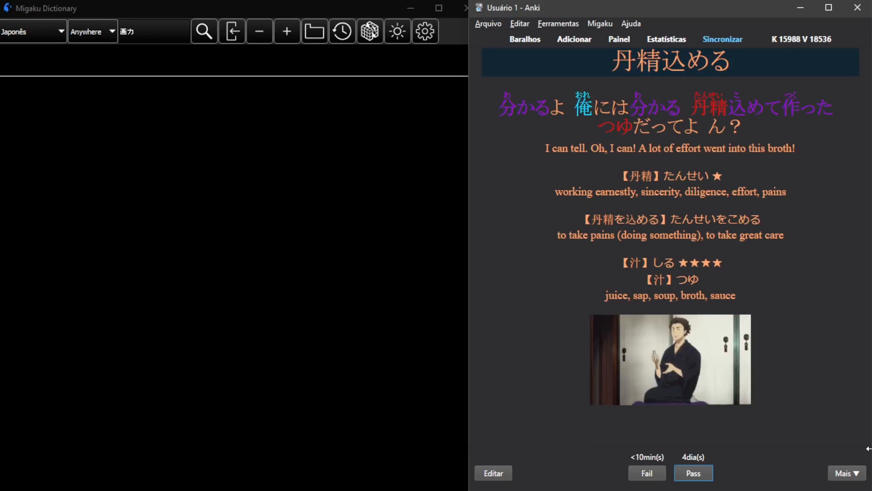
pyautogui.scroll(1, 798, 389)
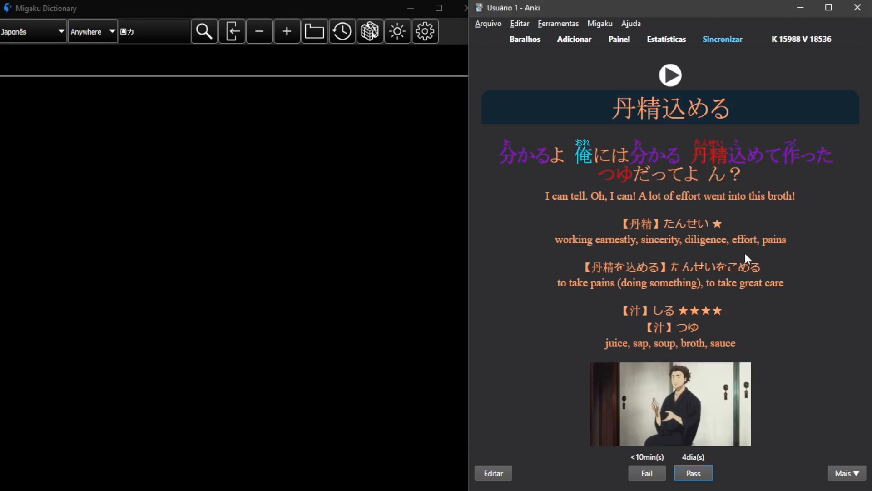
pyautogui.moveTo(572, 240); pyautogui.dragTo(609, 251)
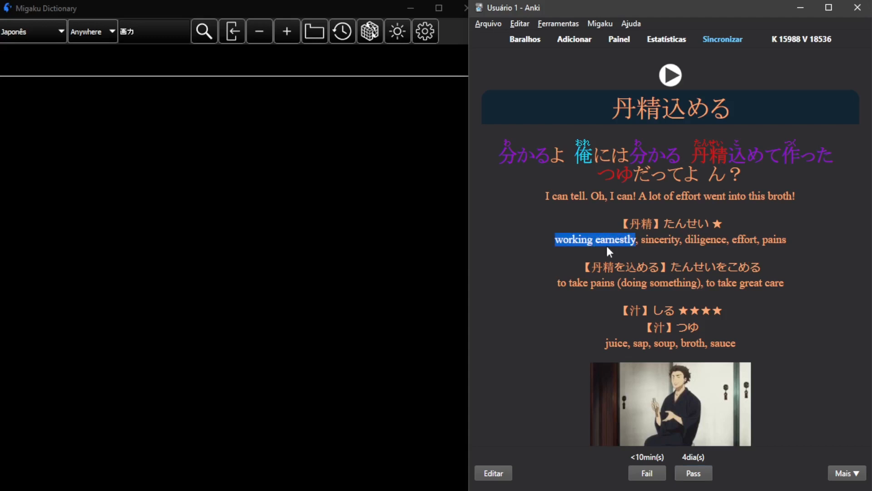
pyautogui.doubleClick(644, 242)
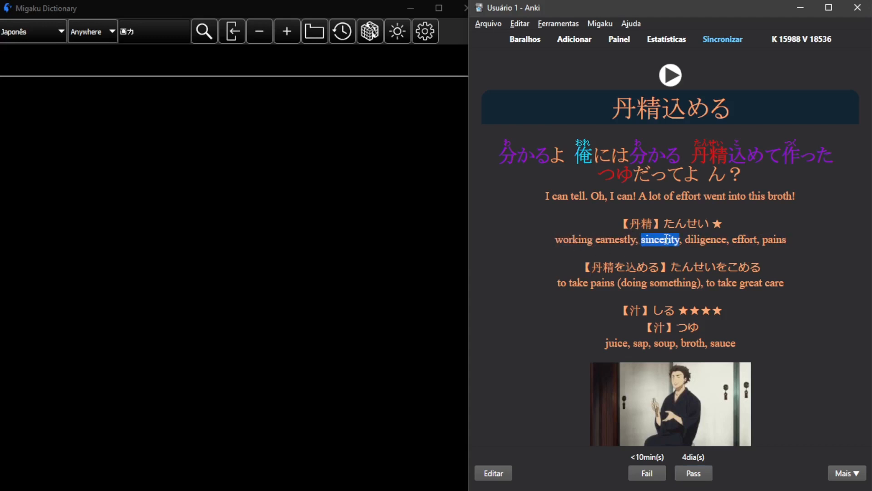
pyautogui.doubleClick(701, 241)
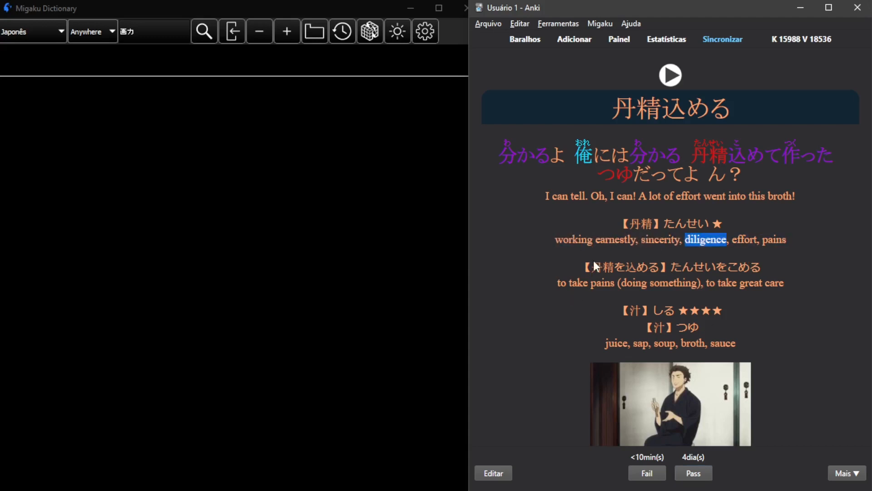
pyautogui.moveTo(593, 263); pyautogui.dragTo(659, 268)
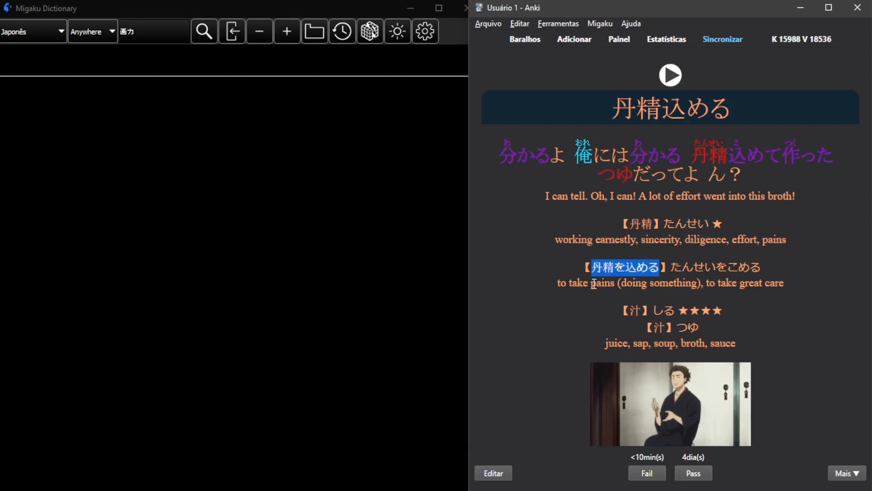
pyautogui.doubleClick(571, 292)
pyautogui.click(765, 332)
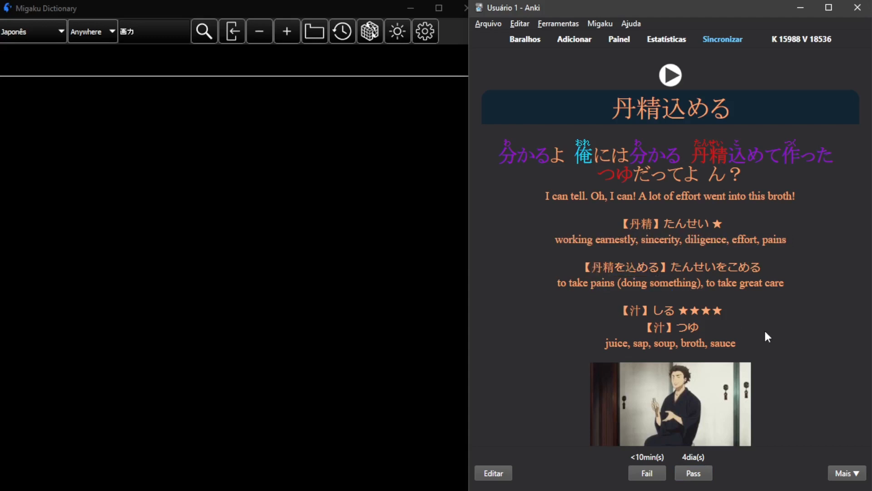
# Step: Check the reading つゆ and its meanings "soup" and "broth" in the answer, and grade the card as Pass
pyautogui.doubleClick(688, 327)
pyautogui.doubleClick(665, 343)
pyautogui.doubleClick(688, 343)
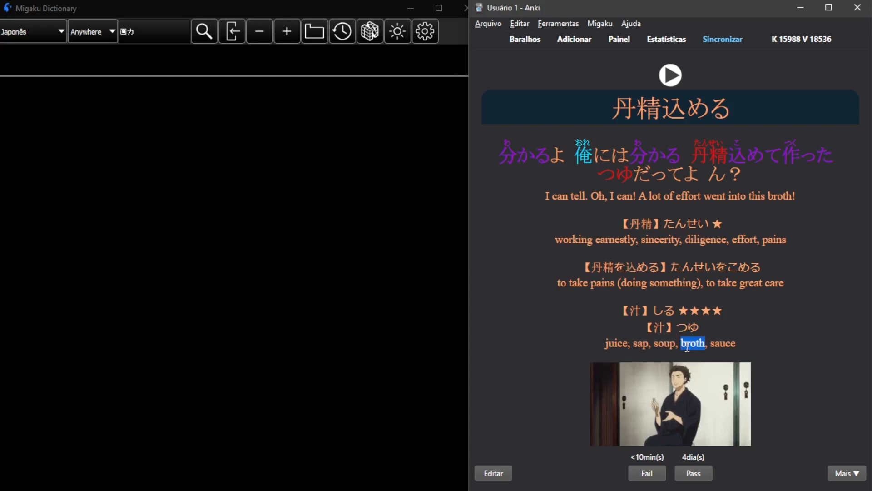
pyautogui.click(775, 344)
pyautogui.click(725, 461)
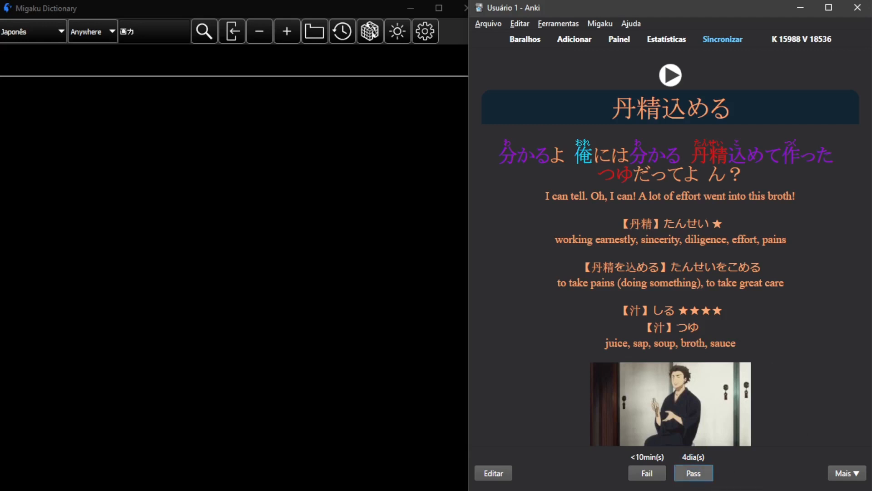
pyautogui.click(694, 473)
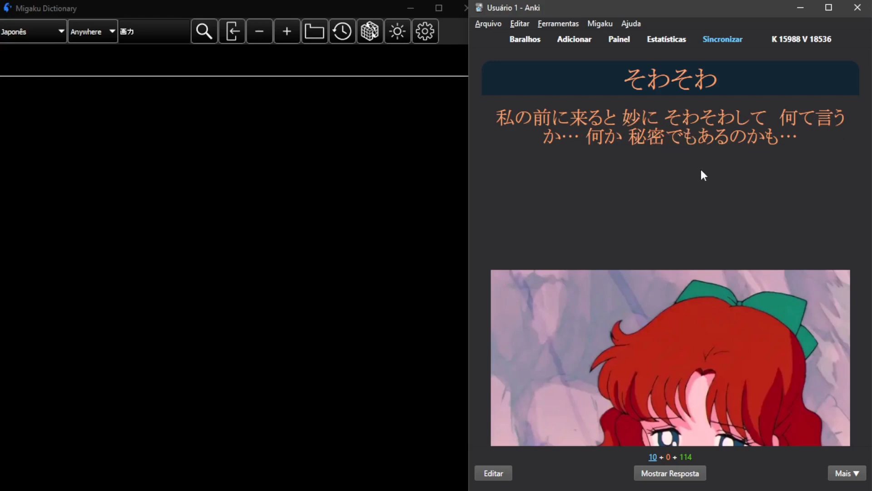
# Step: Examine the そわそわ card's image, highlight the word in the heading and sentence, and reveal the answer
pyautogui.scroll(-3, 740, 242)
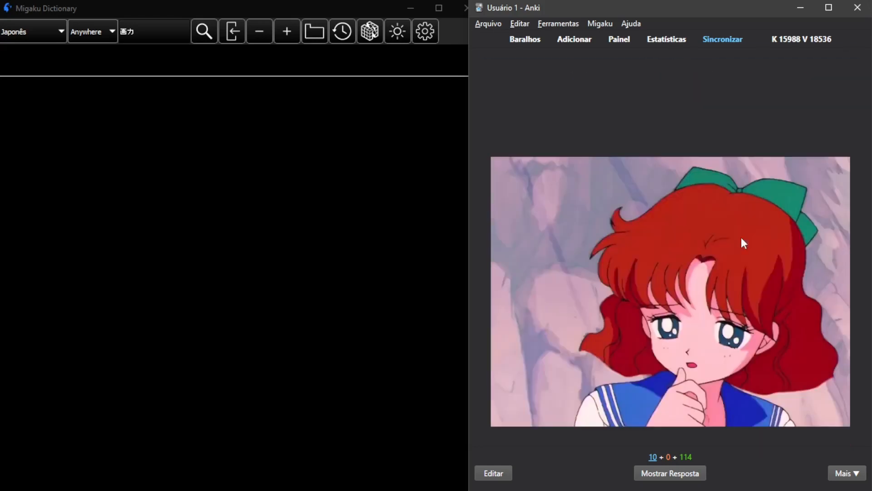
pyautogui.scroll(3, 727, 304)
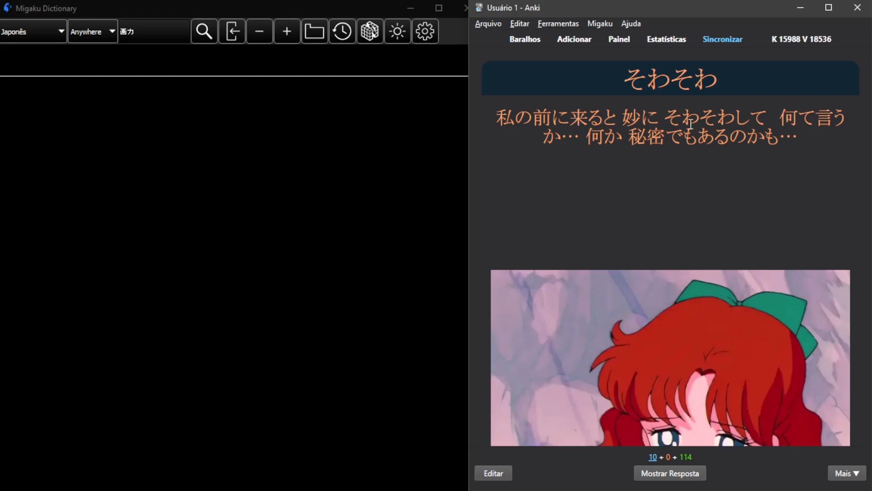
pyautogui.doubleClick(657, 85)
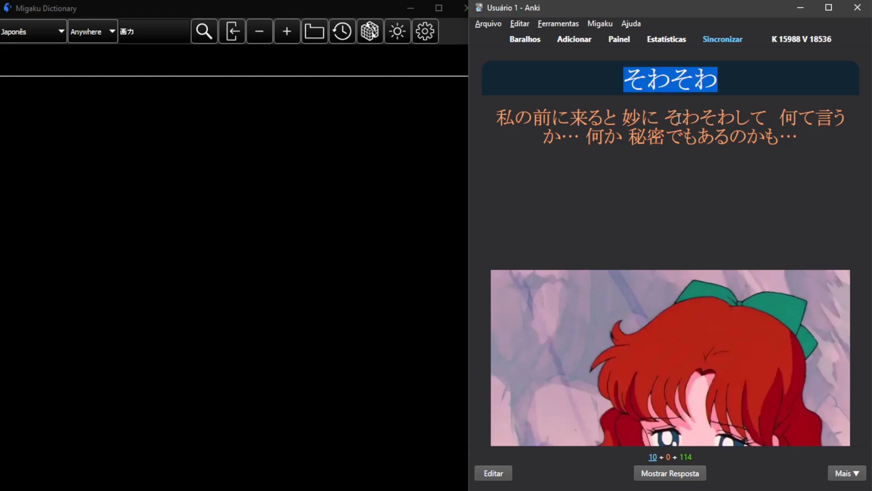
pyautogui.doubleClick(718, 116)
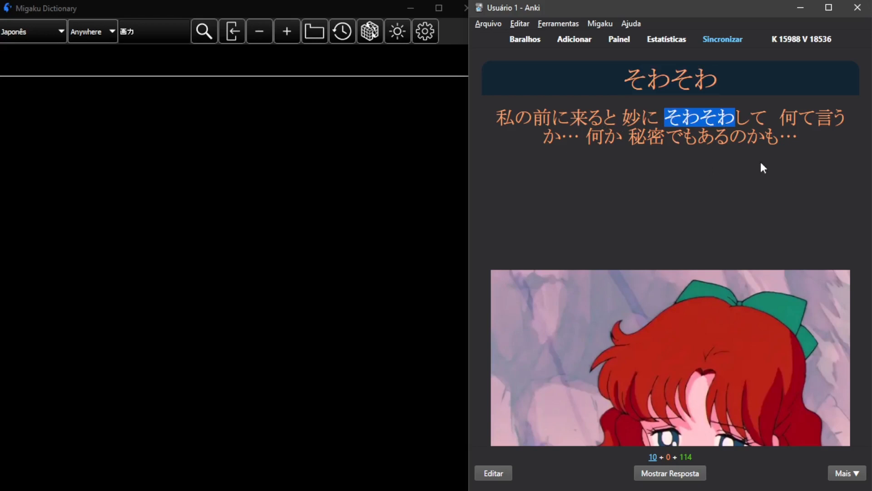
pyautogui.click(681, 115)
pyautogui.doubleClick(674, 113)
pyautogui.click(698, 209)
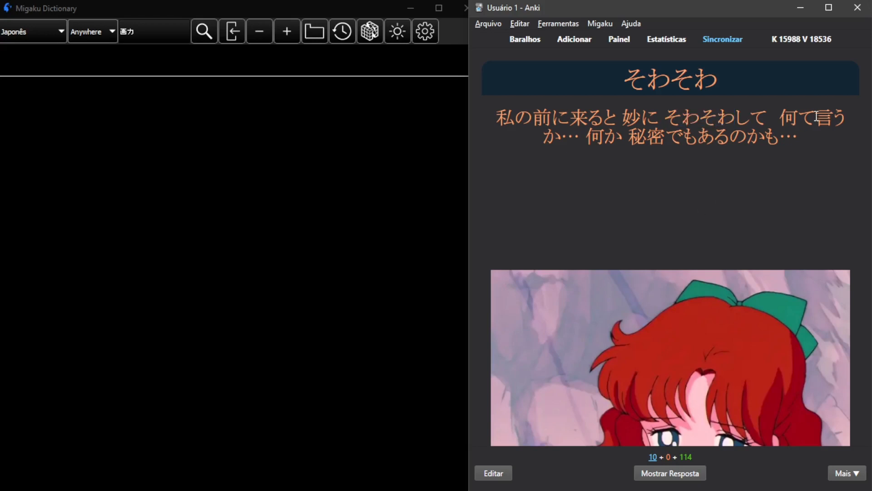
pyautogui.doubleClick(650, 146)
pyautogui.click(764, 170)
pyautogui.scroll(-3, 758, 247)
pyautogui.scroll(3, 791, 193)
pyautogui.press('space')
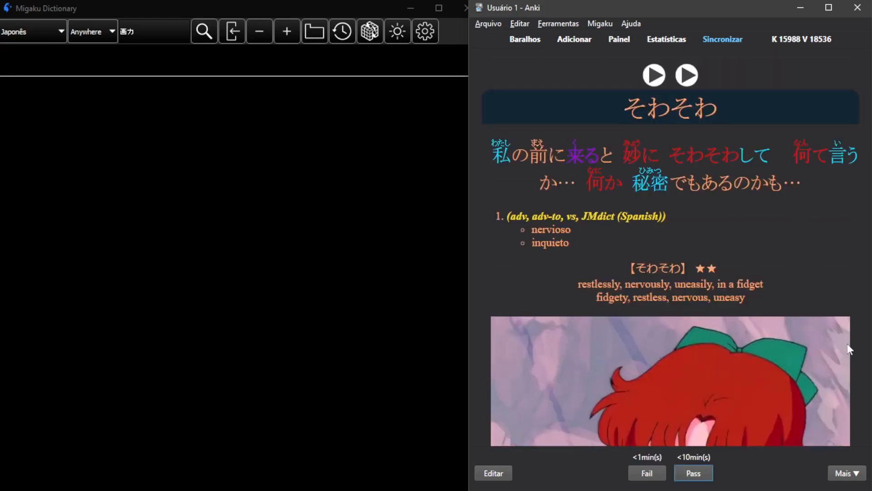
# Step: Examine the そわそわ card's answer side, including its coloured sentence with furigana, Spanish and English definitions, and image
pyautogui.scroll(-3, 856, 292)
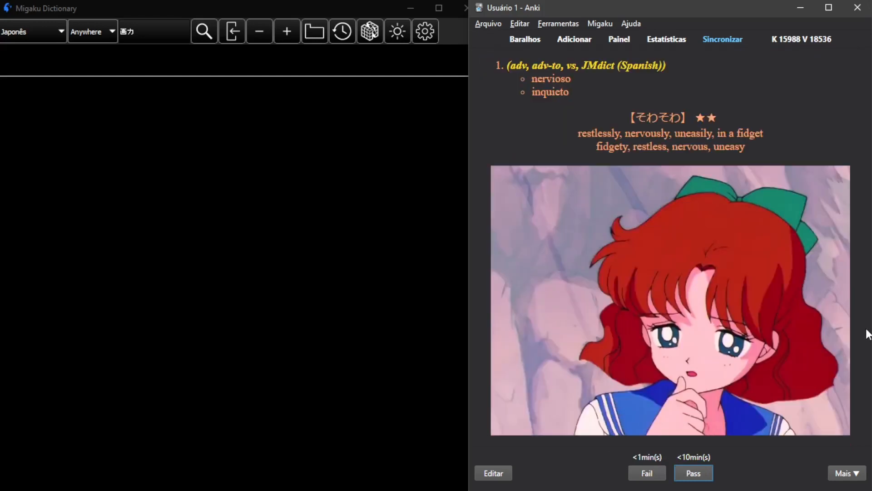
pyautogui.scroll(3, 855, 347)
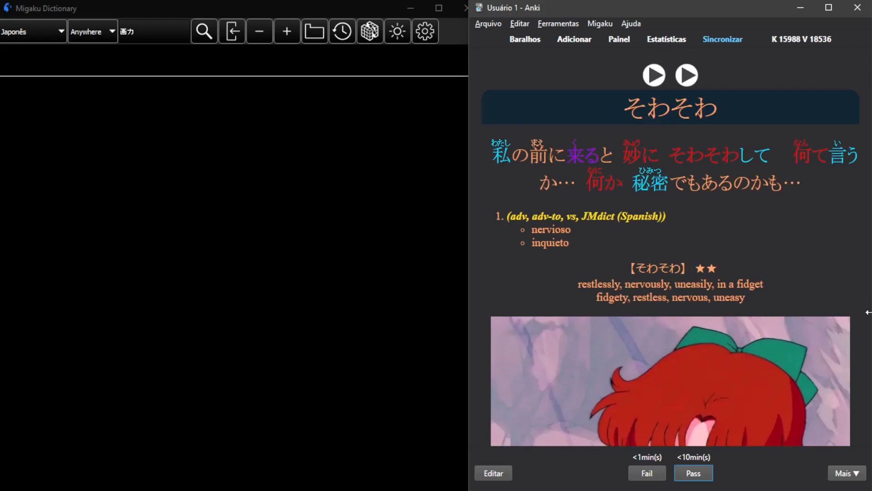
pyautogui.scroll(-3, 846, 302)
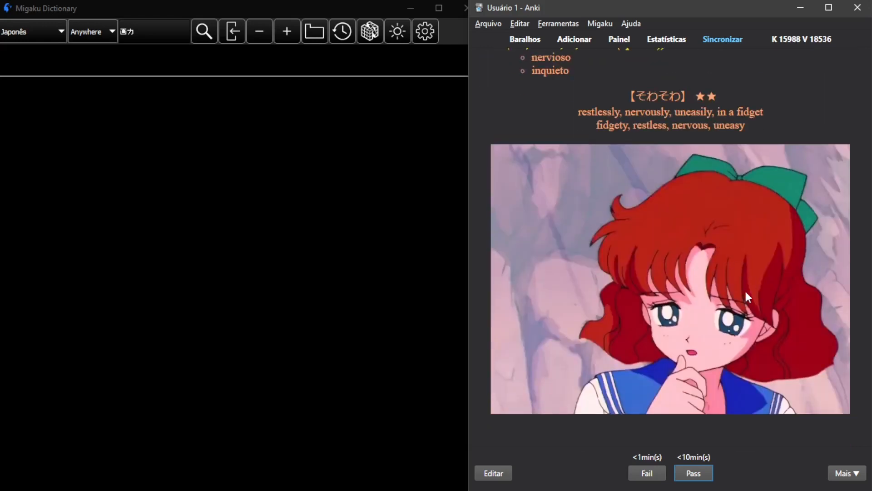
pyautogui.scroll(3, 741, 314)
pyautogui.scroll(-3, 764, 326)
pyautogui.scroll(3, 776, 313)
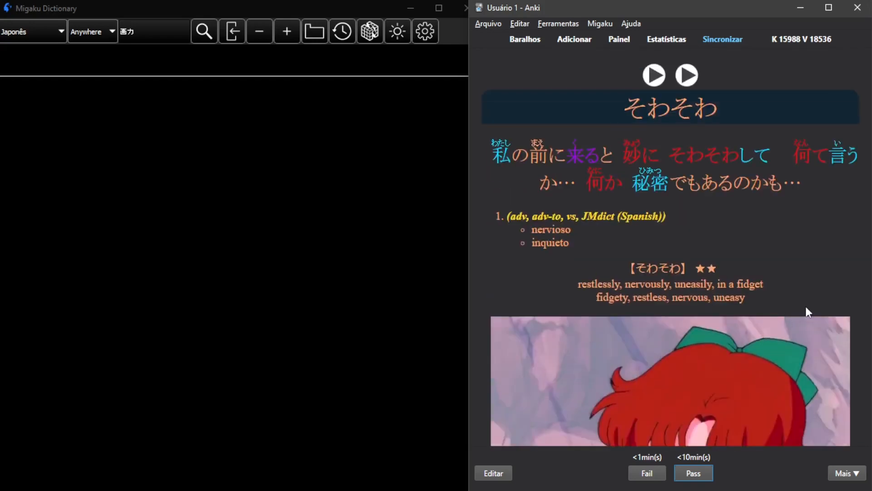
pyautogui.scroll(-3, 806, 308)
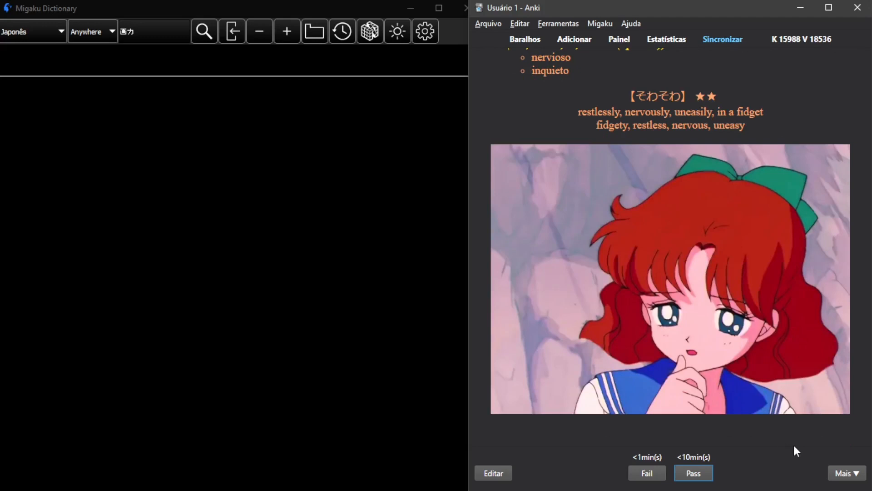
pyautogui.scroll(3, 794, 447)
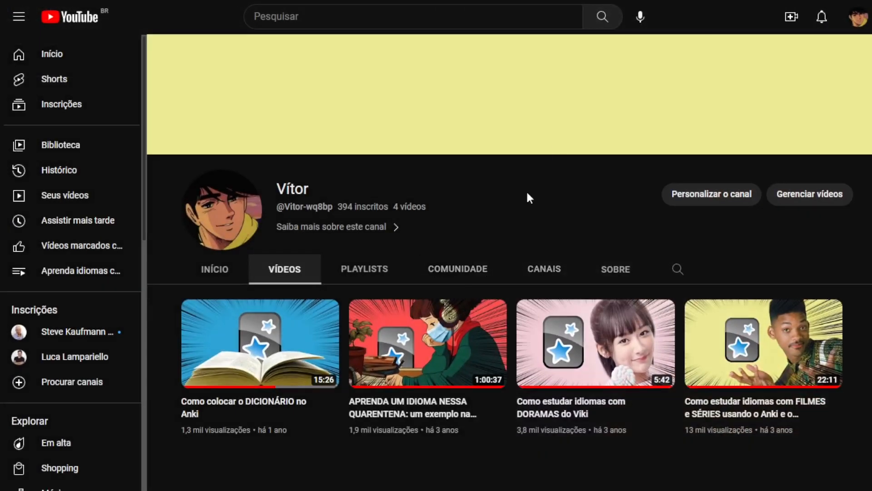
# Step: Examine the channel's four language-learning videos, from adding a dictionary to Anki to studying with films and series
pyautogui.scroll(-3, 560, 178)
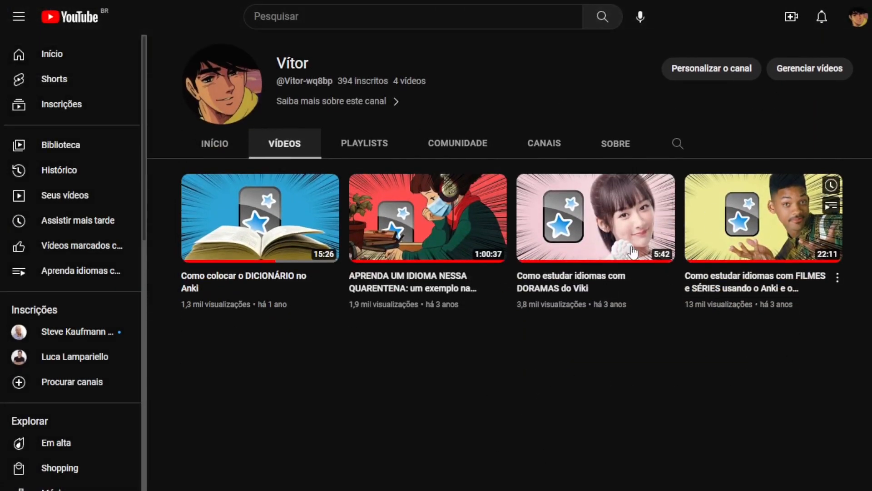
pyautogui.scroll(3, 708, 476)
pyautogui.scroll(-3, 724, 418)
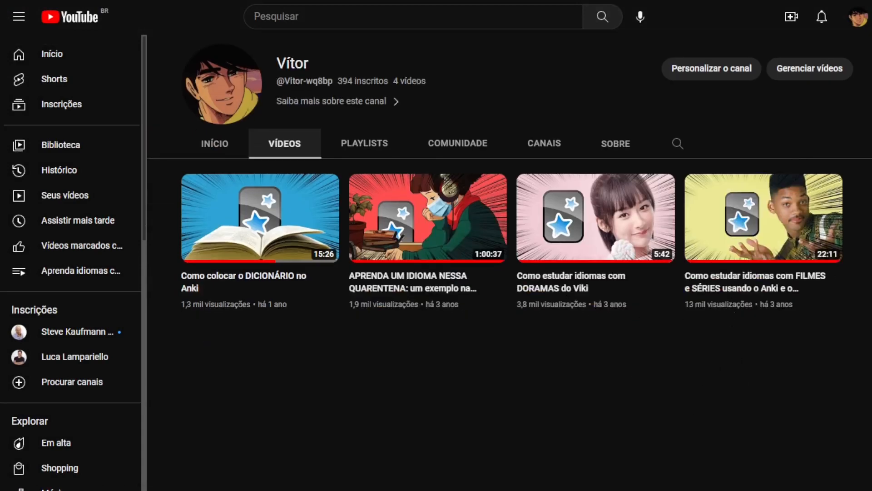
pyautogui.scroll(3, 730, 447)
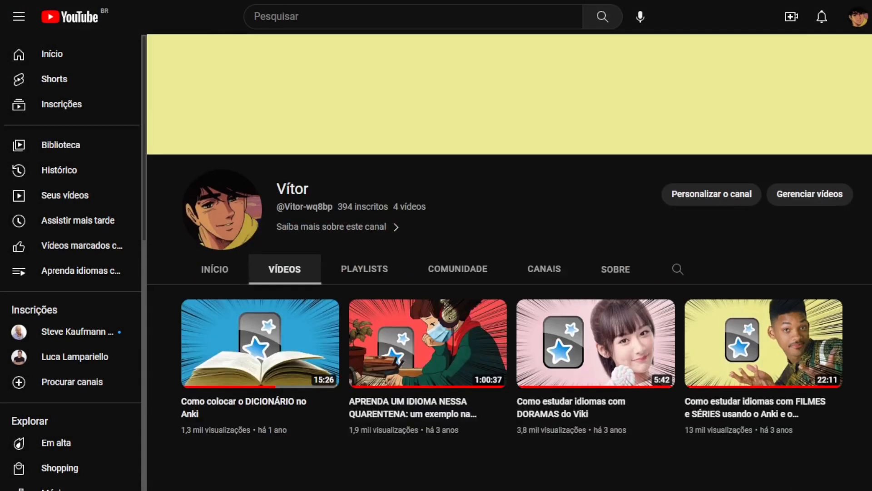
pyautogui.moveTo(801, 359)
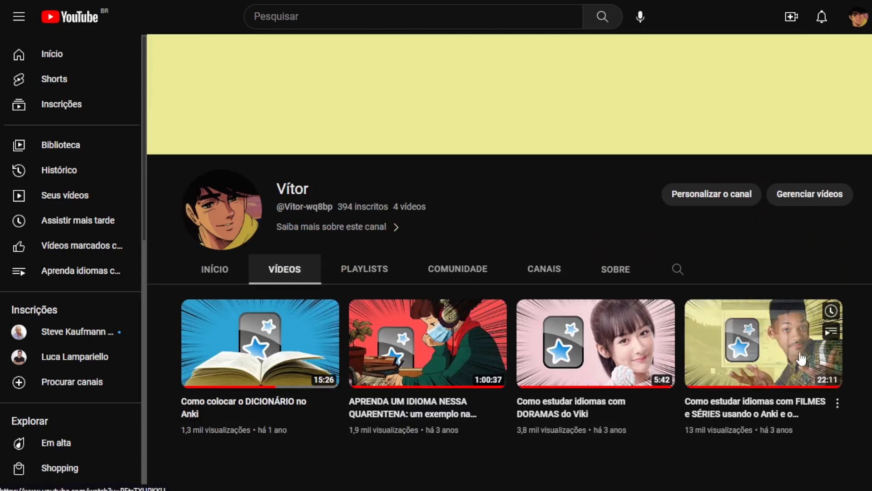
pyautogui.moveTo(657, 356)
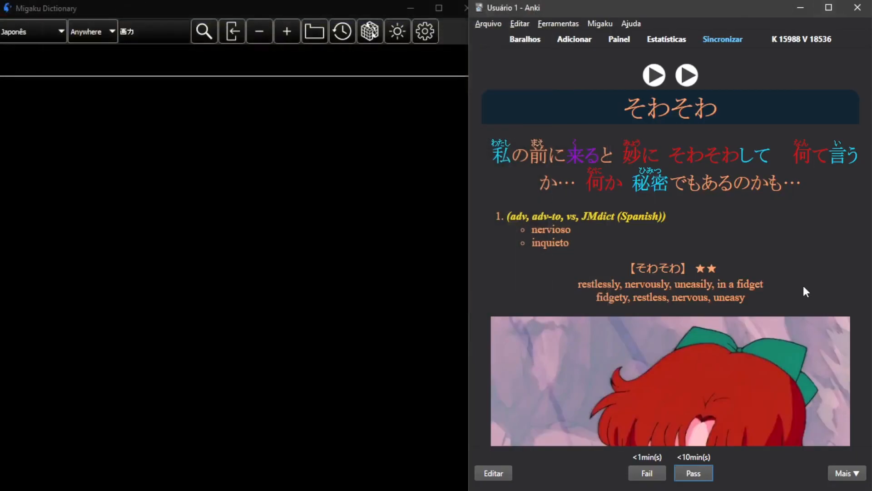
# Step: Review the そわそわ card's image and highlight its English definition on the answer side
pyautogui.scroll(-4, 804, 284)
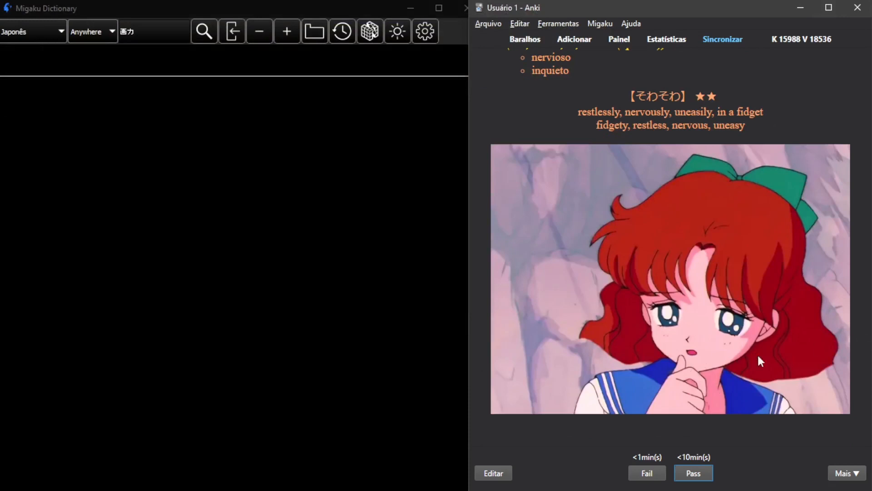
pyautogui.scroll(4, 757, 353)
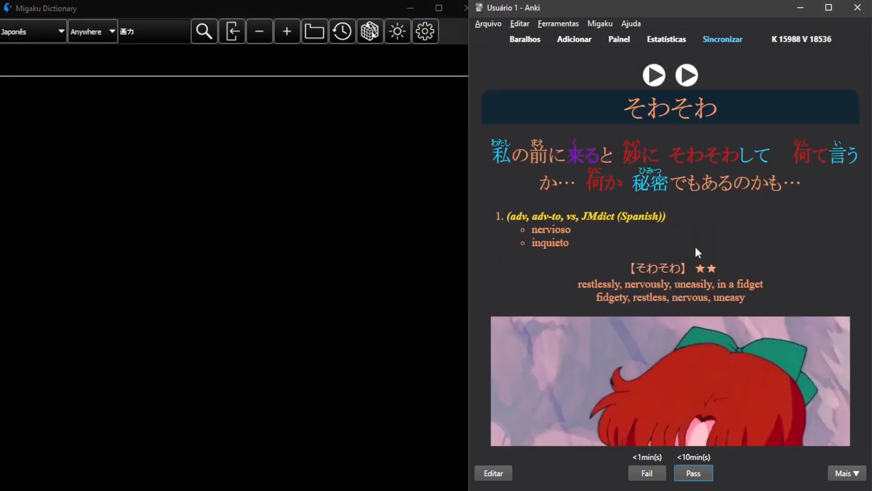
pyautogui.moveTo(627, 262); pyautogui.dragTo(746, 291)
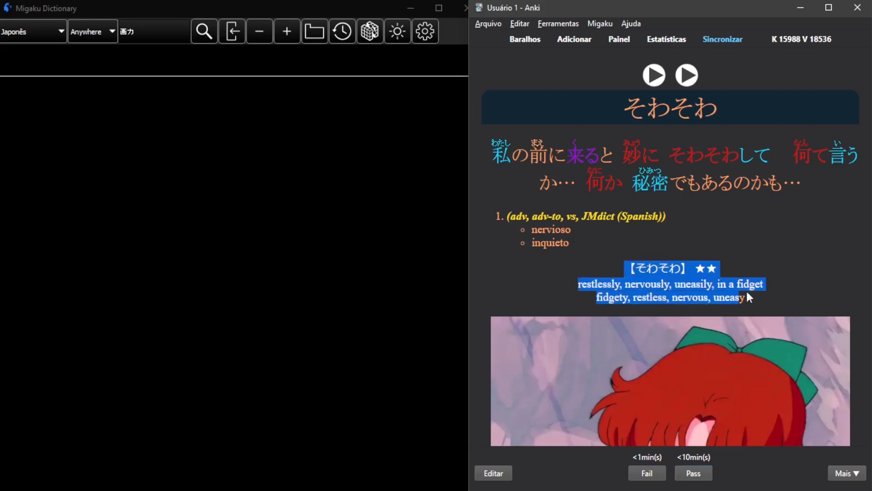
pyautogui.click(743, 293)
# Step: Look up the word そわそわ from the card's definition heading in the Migaku Dictionary
pyautogui.doubleClick(660, 272)
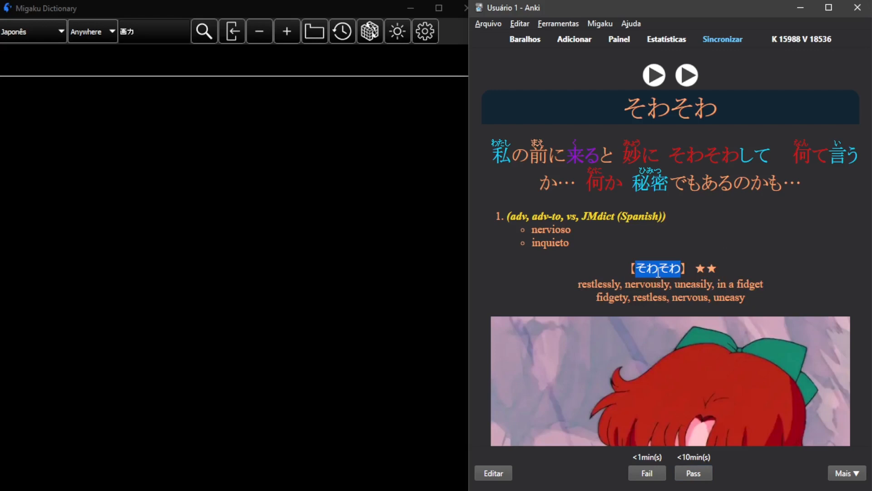
pyautogui.doubleClick(660, 272)
pyautogui.rightClick(667, 267)
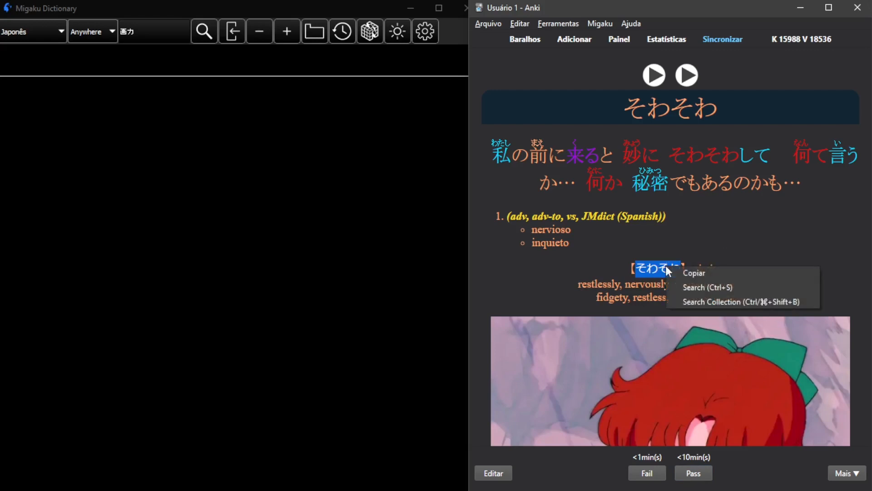
pyautogui.click(708, 288)
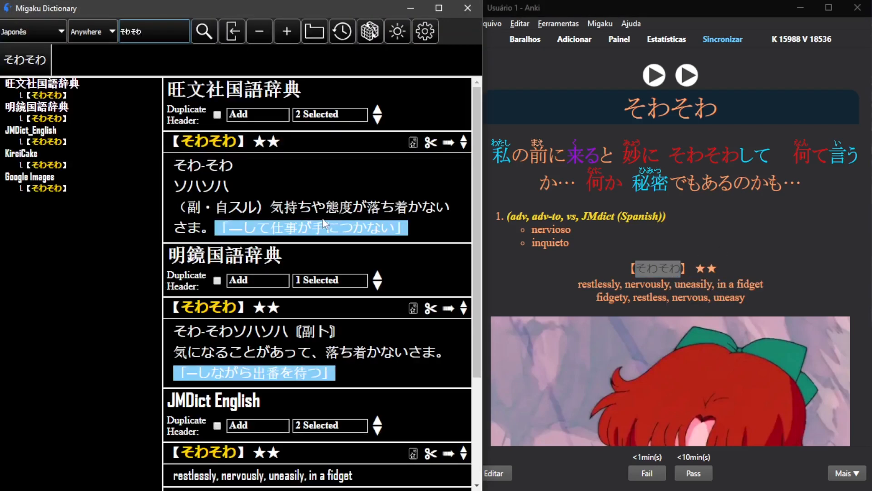
# Step: Examine the そわそわ entries in the two Japanese dictionaries, JMDict English, KireiCake and Google Images
pyautogui.click(396, 203)
pyautogui.scroll(-1, 273, 170)
pyautogui.scroll(1, 254, 205)
pyautogui.scroll(-4, 282, 196)
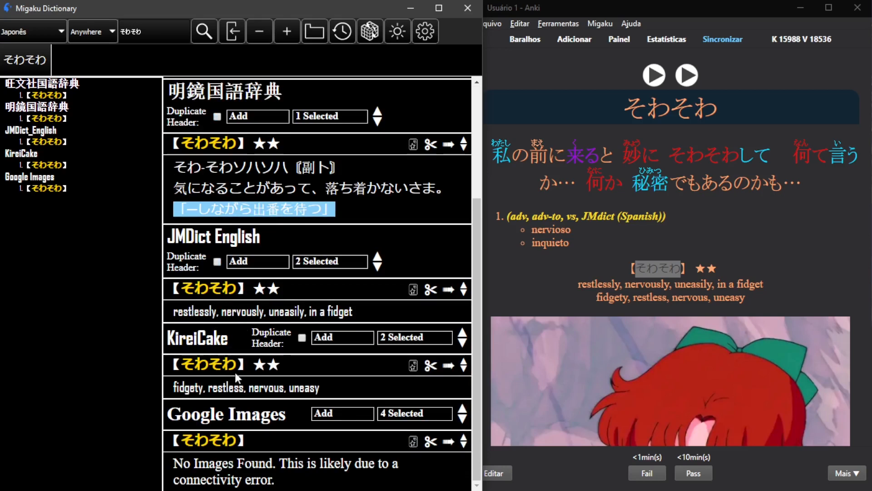
pyautogui.scroll(3, 230, 381)
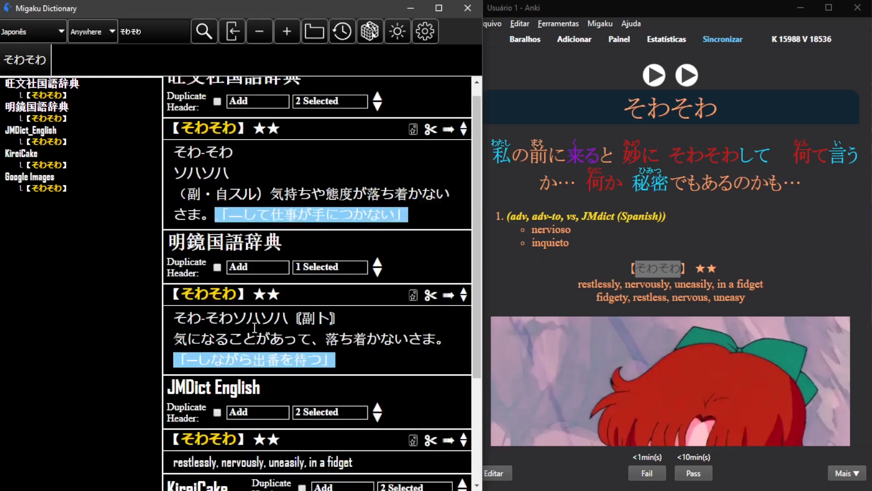
pyautogui.scroll(-2, 270, 348)
pyautogui.scroll(2, 286, 368)
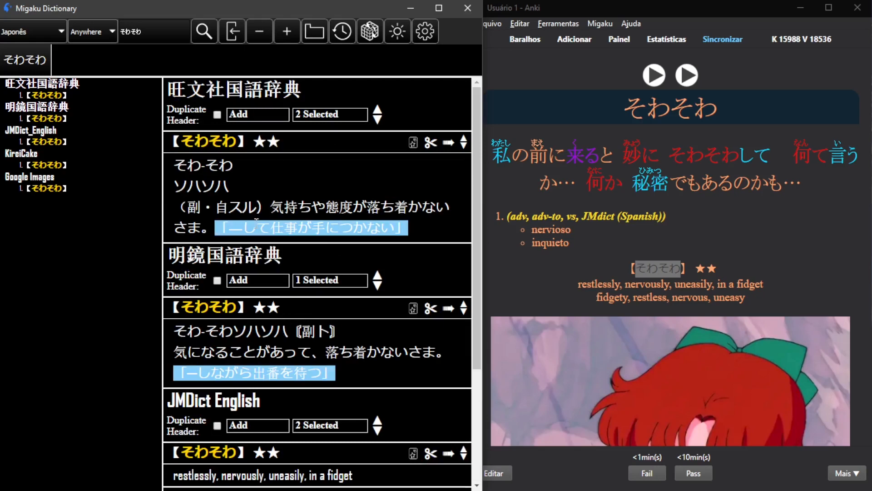
pyautogui.scroll(-4, 282, 224)
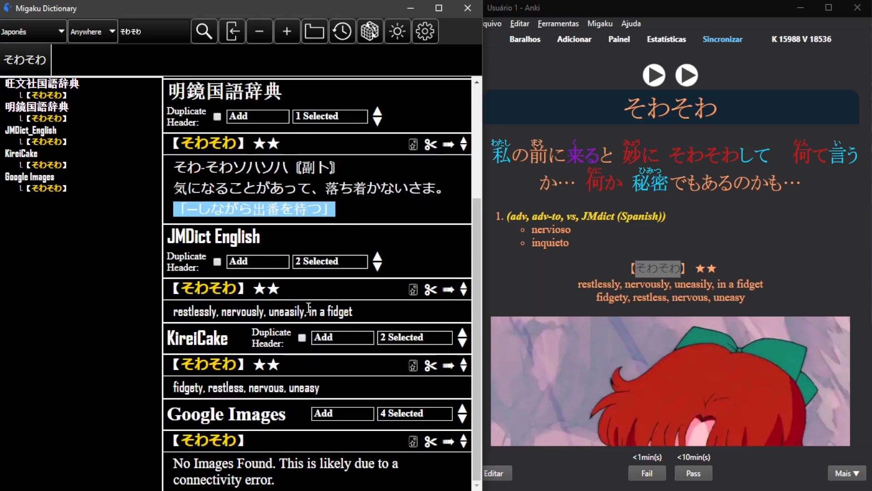
pyautogui.scroll(4, 289, 332)
pyautogui.scroll(-4, 245, 341)
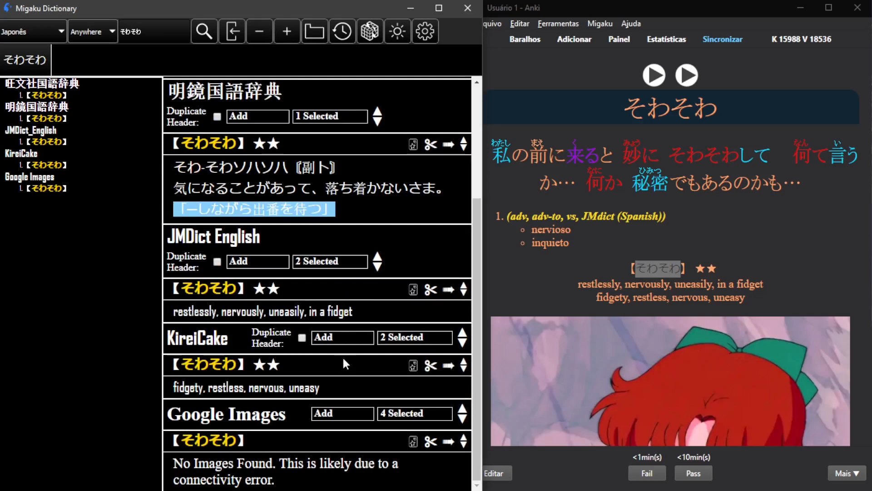
# Step: Compare the card's English definition lines with the JMDict English and KireiCake entries for そわそわ
pyautogui.click(640, 318)
pyautogui.moveTo(614, 304); pyautogui.dragTo(746, 298)
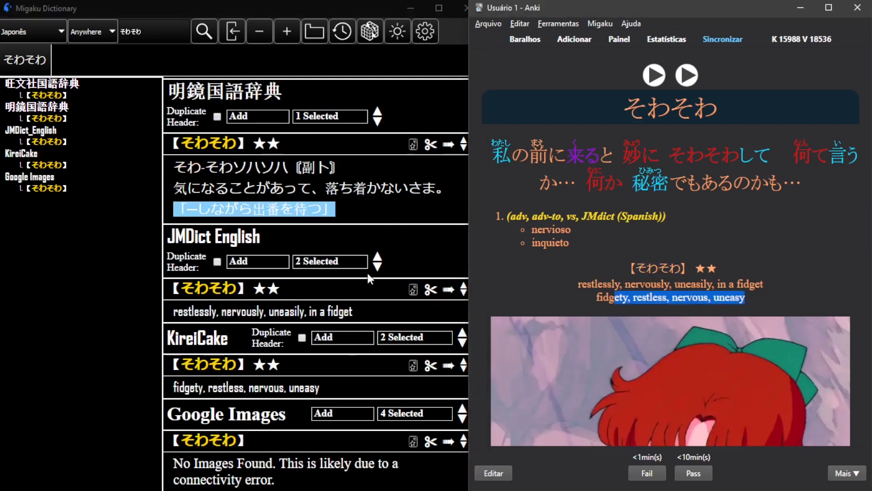
pyautogui.click(321, 325)
pyautogui.click(714, 306)
pyautogui.click(599, 301)
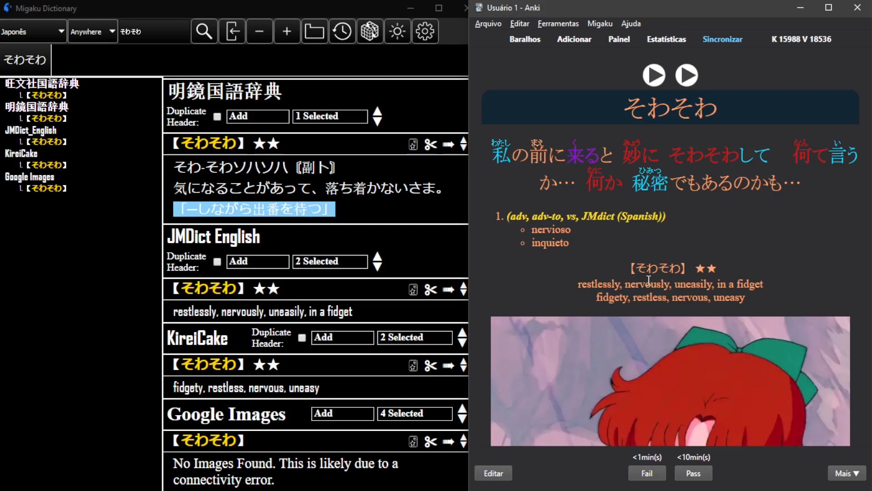
# Step: Recheck the そわそわ card's definitions and image, and grade the card as Pass
pyautogui.scroll(-4, 649, 280)
pyautogui.scroll(4, 785, 358)
pyautogui.scroll(-4, 709, 276)
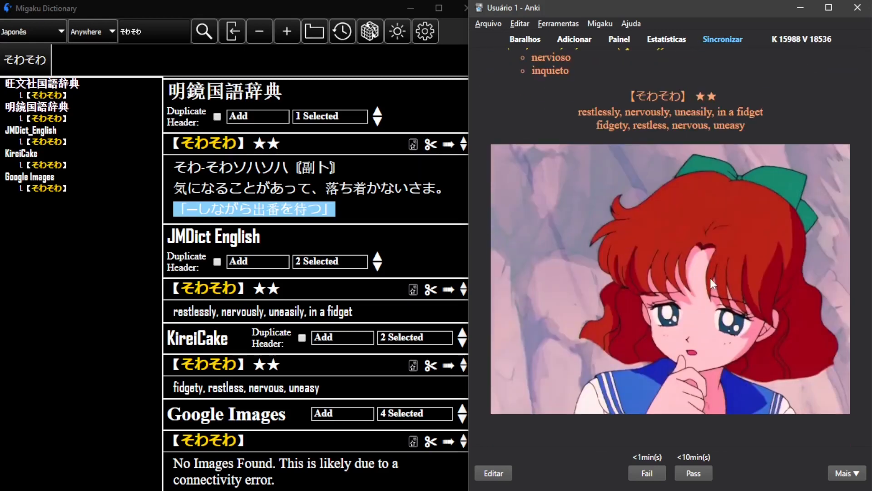
pyautogui.scroll(4, 679, 353)
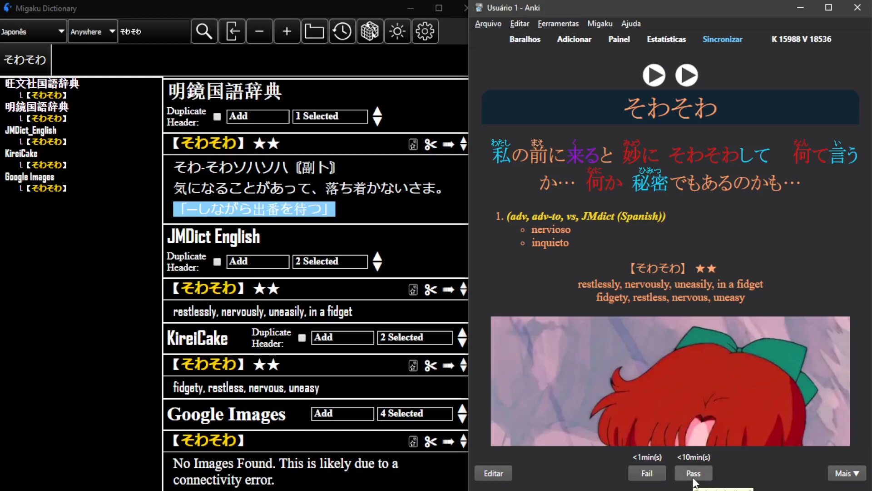
pyautogui.moveTo(708, 487); pyautogui.dragTo(707, 471)
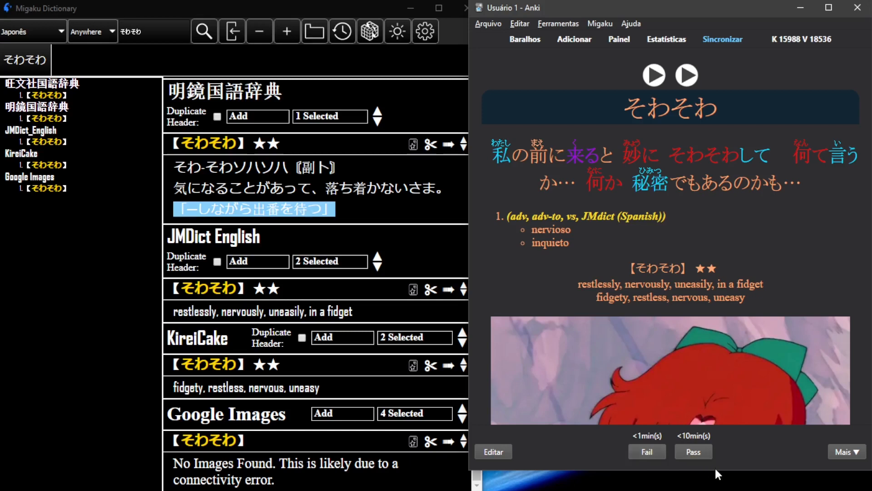
pyautogui.moveTo(715, 470); pyautogui.dragTo(724, 489)
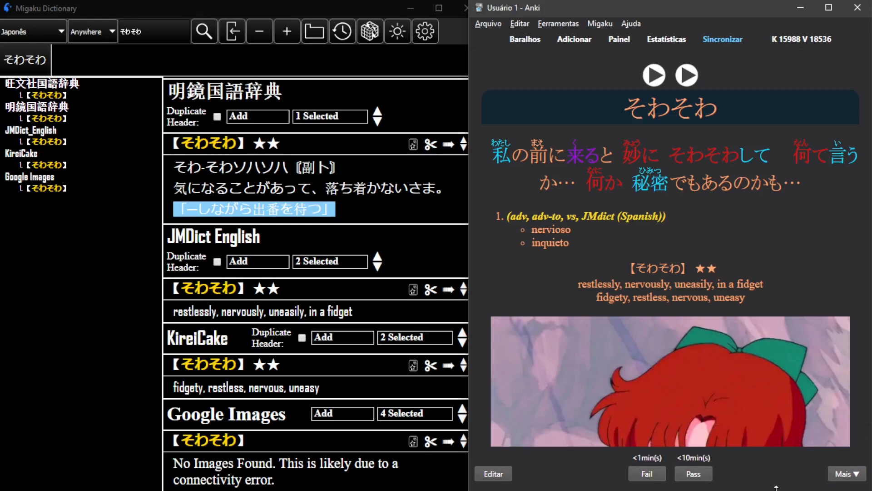
pyautogui.press('space')
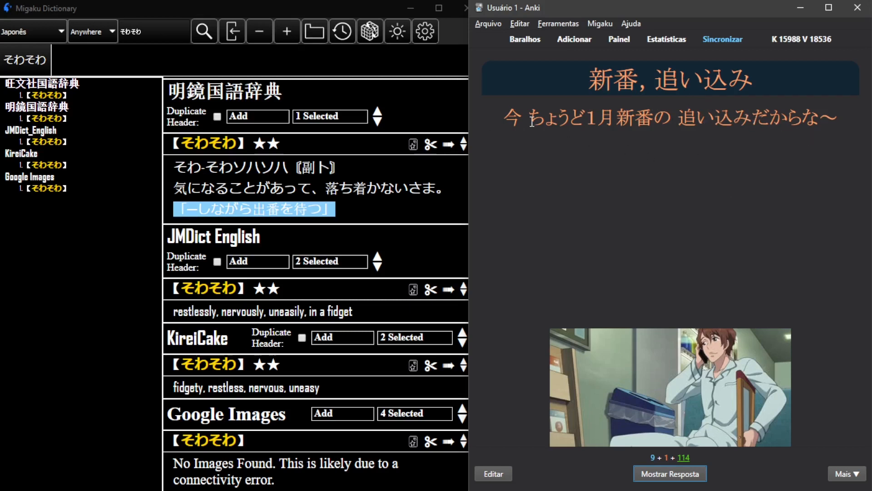
# Step: Read the 新番, 追い込み card's sentence, highlighting its opening words and 新番, and view its image
pyautogui.moveTo(516, 120); pyautogui.dragTo(632, 123)
pyautogui.click(586, 119)
pyautogui.moveTo(635, 122)
pyautogui.mouseDown()
pyautogui.moveTo(612, 123)
pyautogui.moveTo(640, 122)
pyautogui.mouseUp()
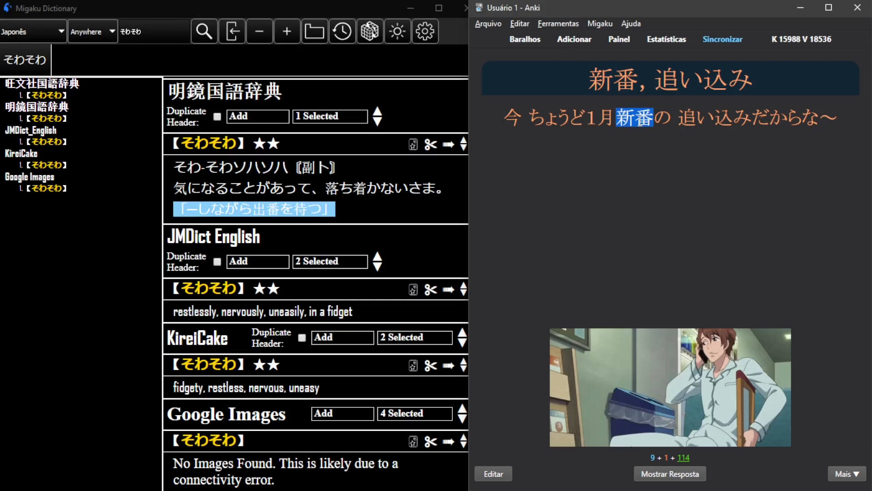
pyautogui.click(642, 147)
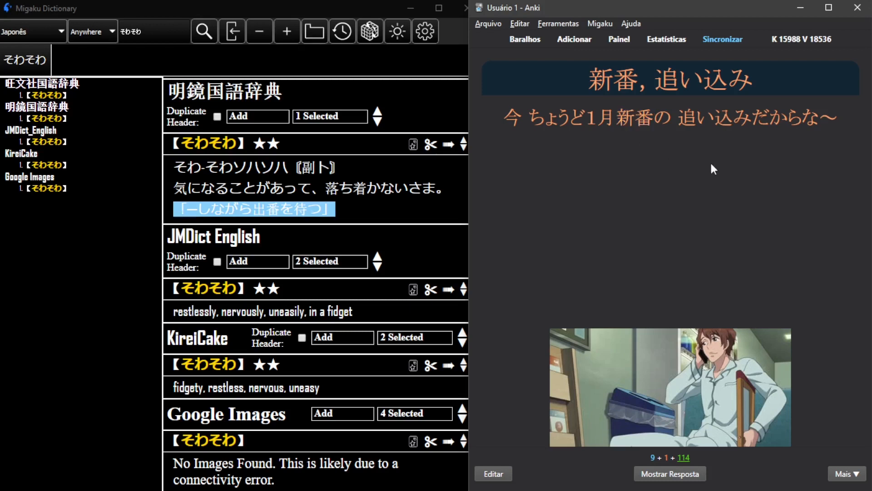
pyautogui.scroll(-2, 796, 348)
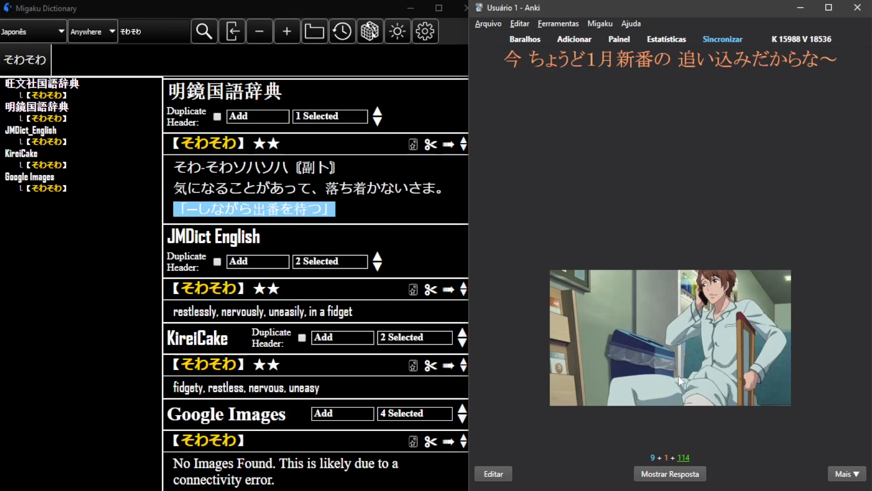
pyautogui.scroll(2, 791, 412)
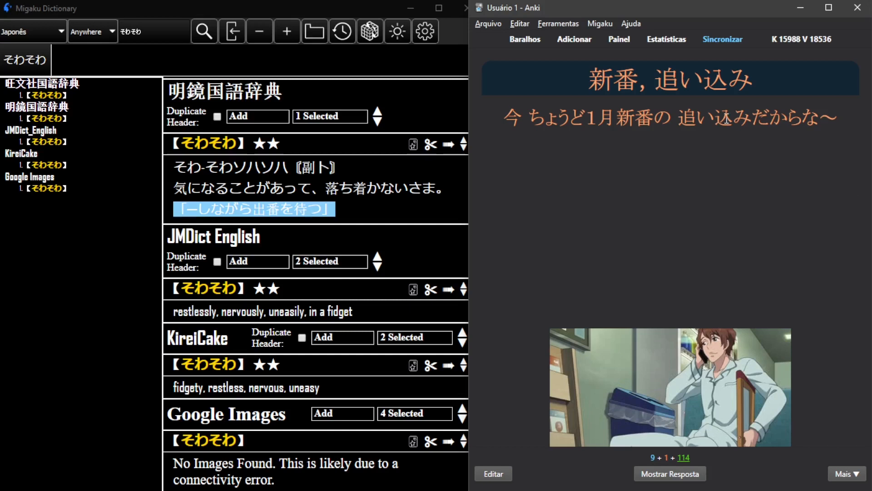
# Step: Highlight 新番 and the phrase from 今 to 1月 while rereading the first half of the sentence
pyautogui.doubleClick(618, 125)
pyautogui.moveTo(635, 125); pyautogui.dragTo(658, 123)
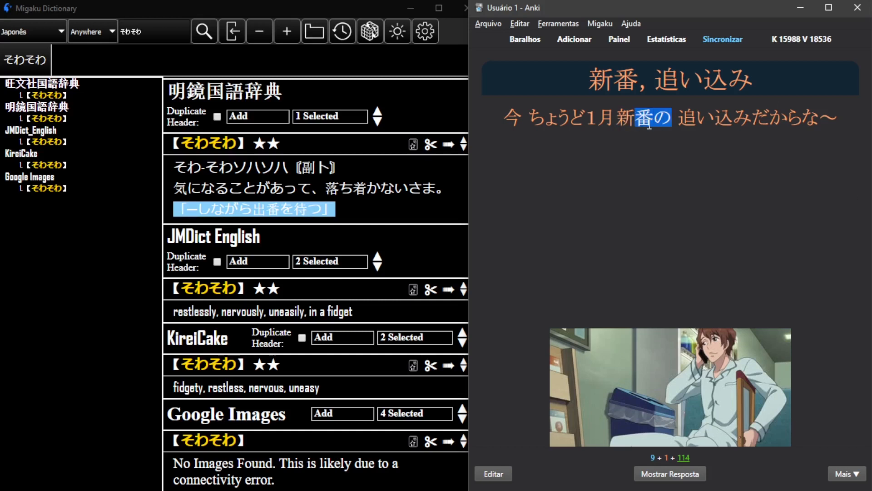
pyautogui.click(639, 129)
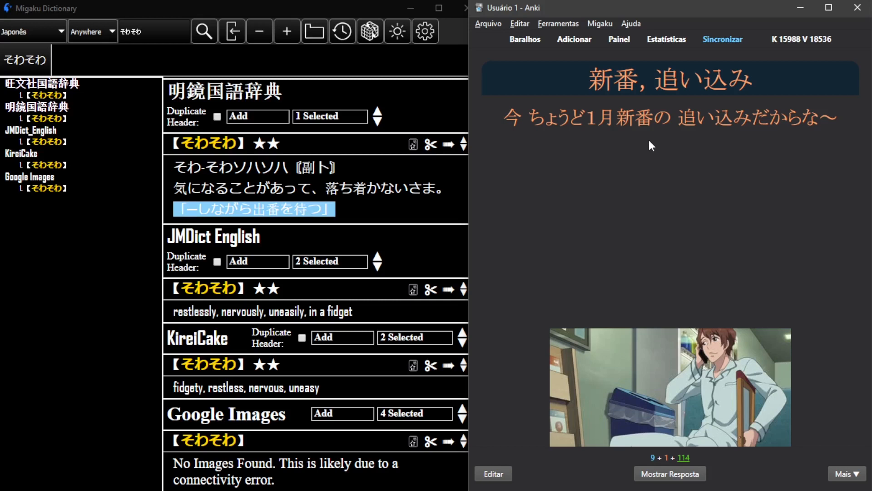
pyautogui.moveTo(614, 117); pyautogui.dragTo(654, 127)
pyautogui.click(619, 139)
pyautogui.moveTo(504, 120); pyautogui.dragTo(622, 125)
pyautogui.click(659, 128)
# Step: Highlight 追い込み and the words after it in the second half of the sentence
pyautogui.moveTo(678, 120); pyautogui.dragTo(751, 122)
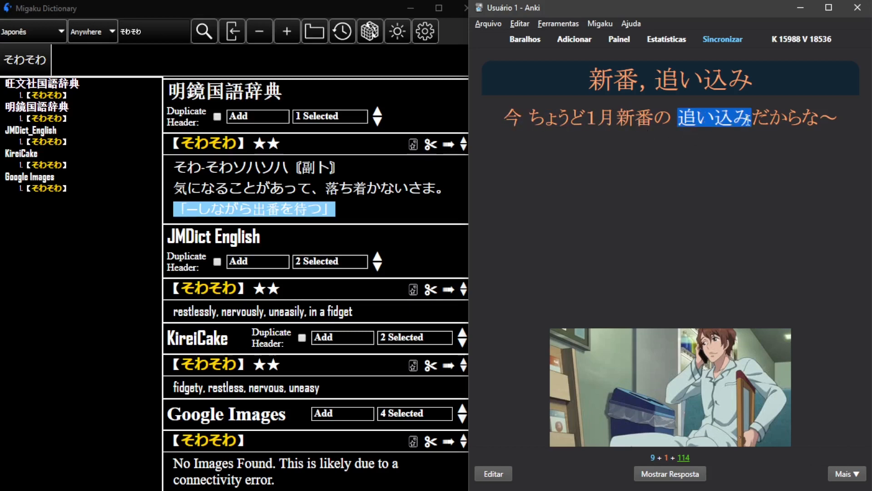
pyautogui.click(740, 122)
pyautogui.doubleClick(779, 122)
pyautogui.doubleClick(717, 121)
pyautogui.click(750, 124)
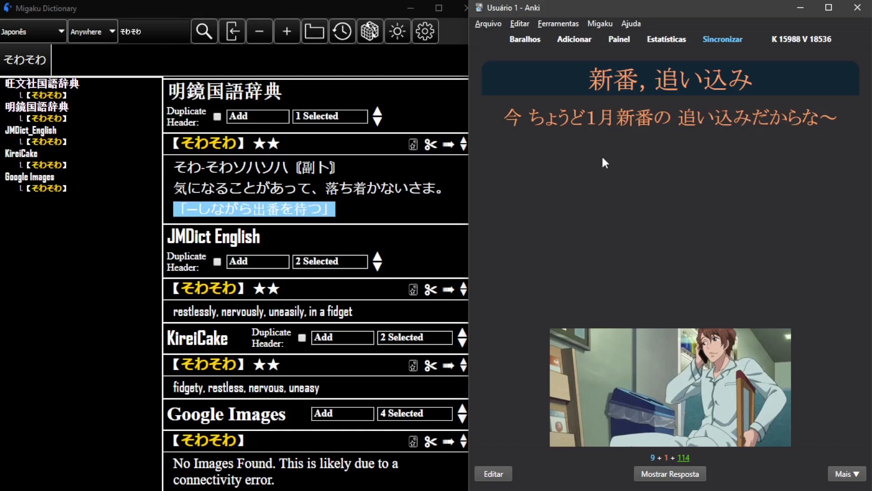
# Step: Highlight ちょうど and 1月新番 in the sentence, and reveal the card's answer
pyautogui.doubleClick(548, 127)
pyautogui.doubleClick(604, 123)
pyautogui.click(638, 130)
pyautogui.moveTo(601, 124); pyautogui.dragTo(645, 124)
pyautogui.click(647, 125)
pyautogui.moveTo(575, 118); pyautogui.dragTo(616, 117)
pyautogui.click(624, 117)
pyautogui.press('space')
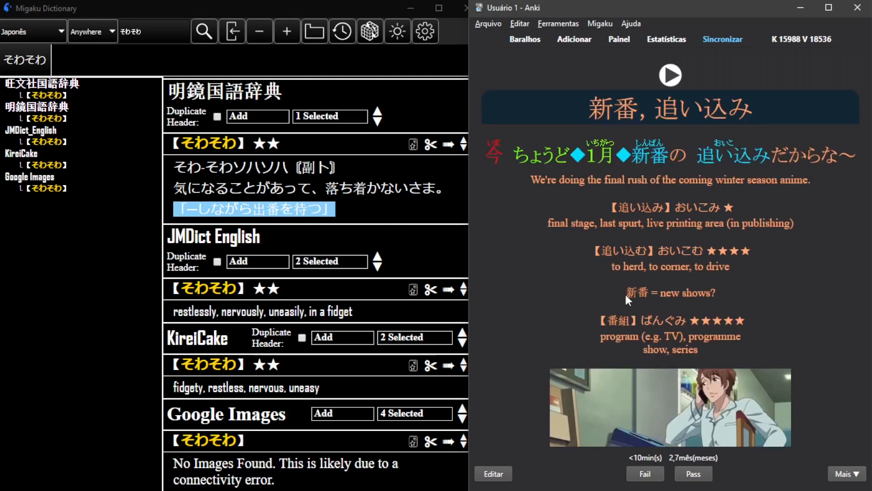
# Step: Examine the answer's definitions of 新番, 番組, 追い込む and 追い込み, highlighting the reading ばんぐみ and the meaning "last spurt"
pyautogui.click(698, 296)
pyautogui.moveTo(602, 319); pyautogui.dragTo(685, 323)
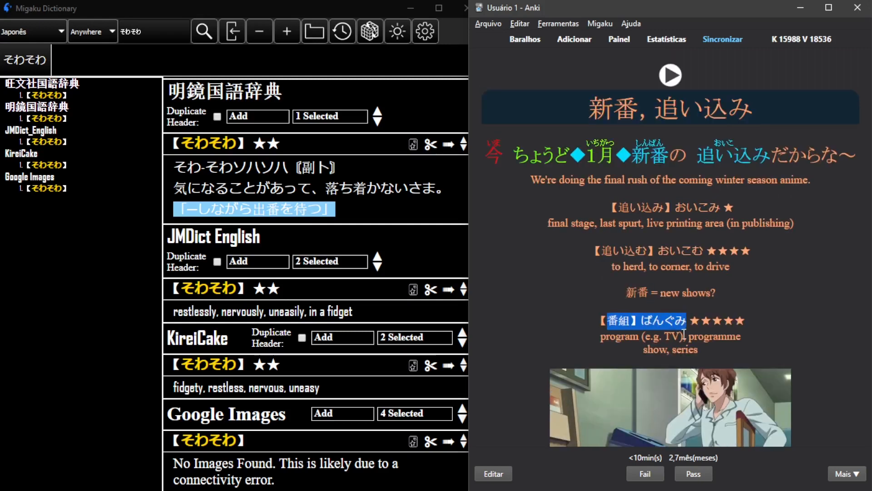
pyautogui.click(654, 339)
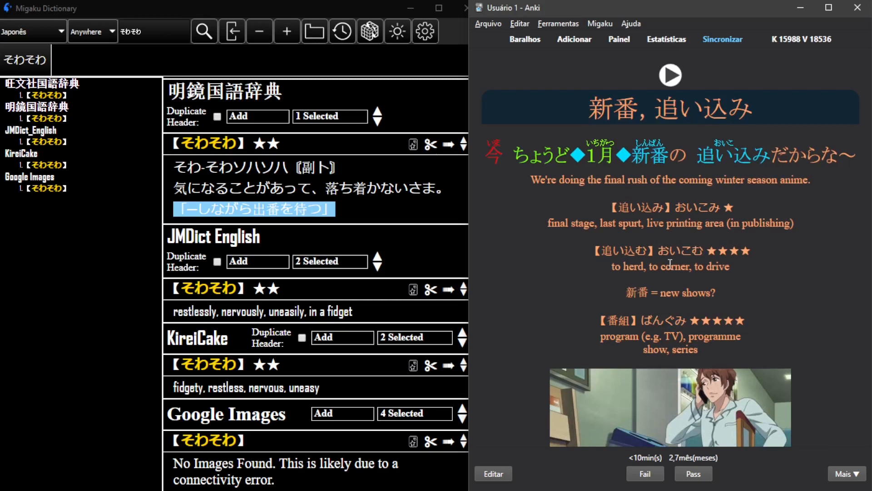
pyautogui.doubleClick(658, 252)
pyautogui.click(654, 223)
pyautogui.doubleClick(585, 224)
pyautogui.click(586, 226)
pyautogui.moveTo(600, 225); pyautogui.dragTo(647, 228)
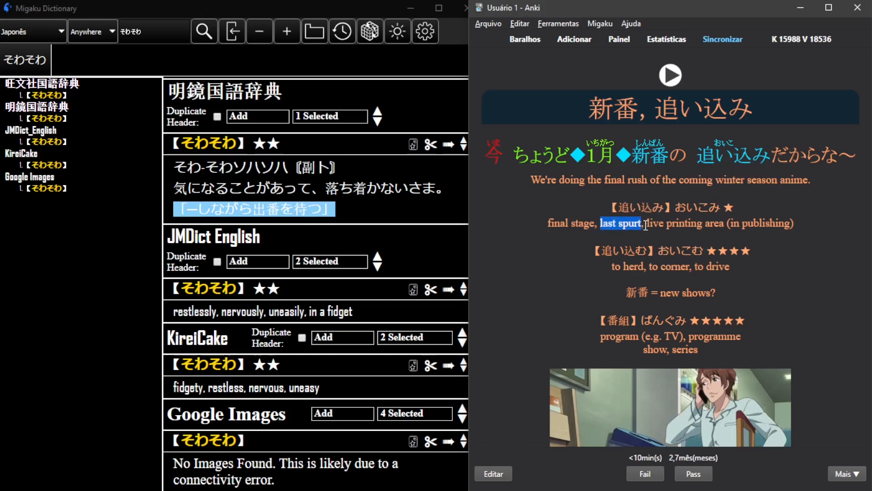
# Step: Highlight parts of the card's English translation, including "winter season anime"
pyautogui.click(659, 227)
pyautogui.doubleClick(659, 226)
pyautogui.click(612, 244)
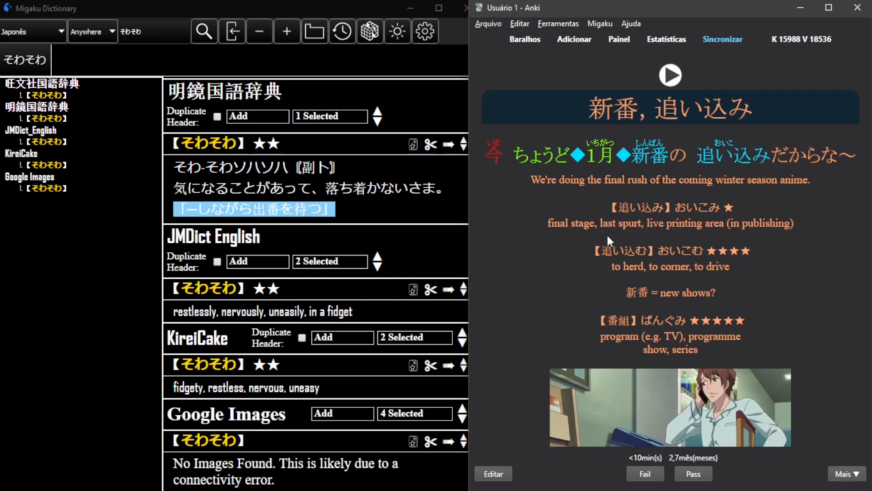
pyautogui.moveTo(605, 181); pyautogui.dragTo(636, 182)
pyautogui.doubleClick(622, 185)
pyautogui.click(641, 191)
pyautogui.moveTo(716, 180); pyautogui.dragTo(618, 208)
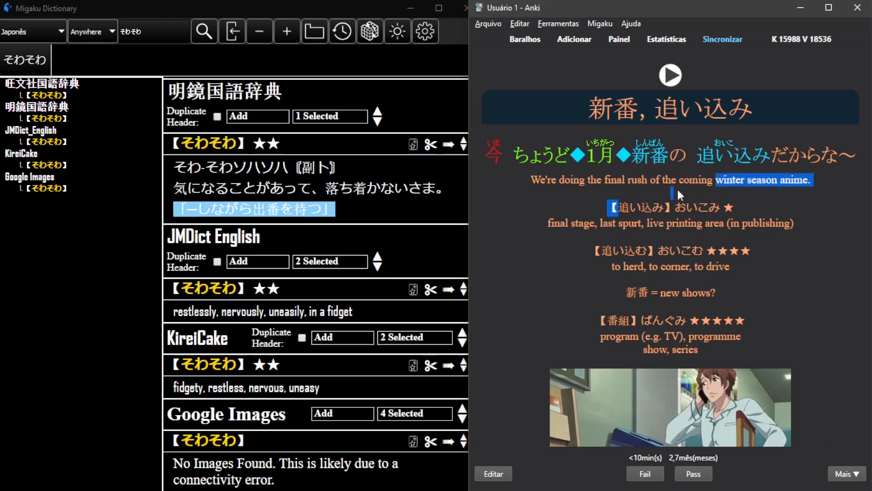
pyautogui.click(748, 229)
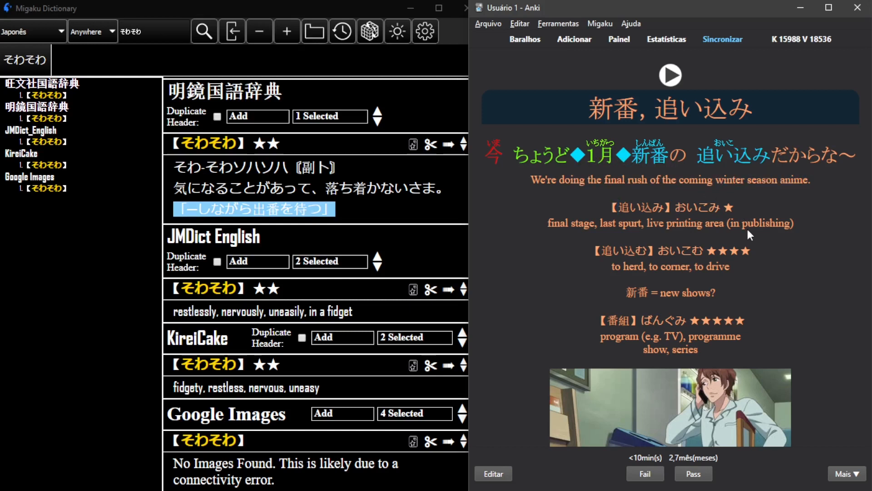
# Step: Highlight the headwords 追い込み and 新番 at the head of the answer
pyautogui.doubleClick(704, 108)
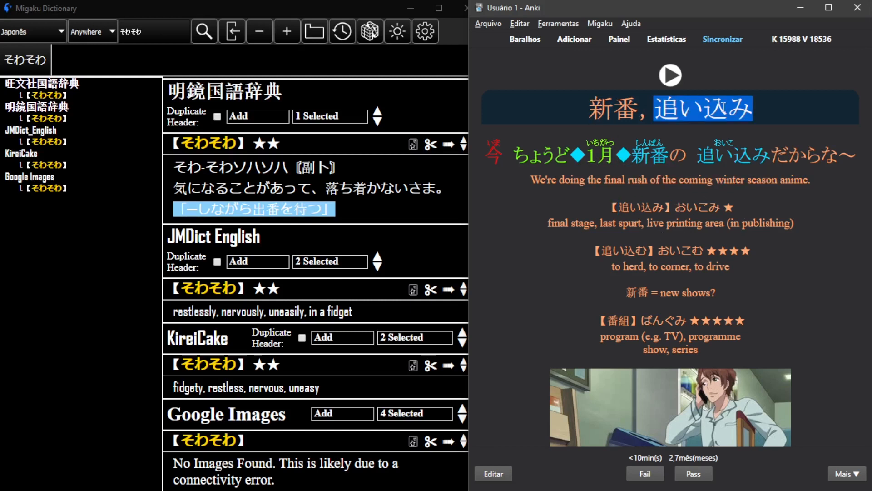
pyautogui.doubleClick(630, 109)
pyautogui.moveTo(652, 110); pyautogui.dragTo(768, 128)
# Step: Grade the 新番, 追い込み card as Fail, and reveal and pass the following 録音(する) card
pyautogui.click(644, 474)
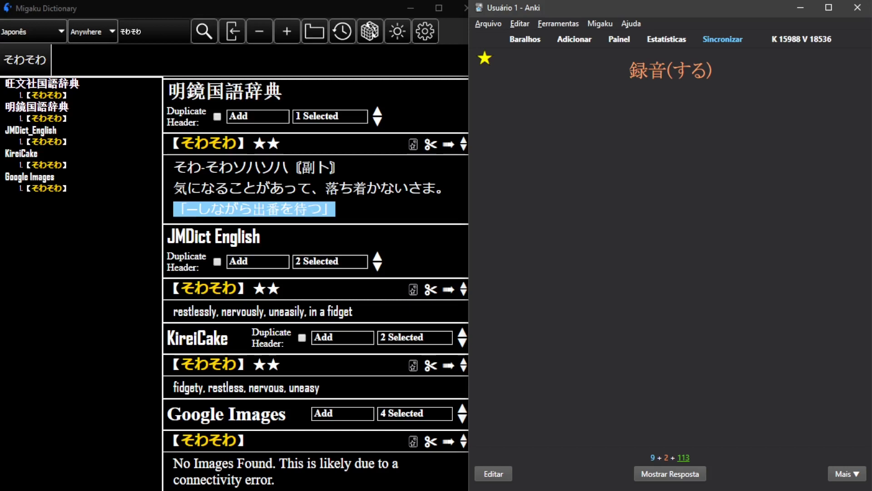
pyautogui.press('space')
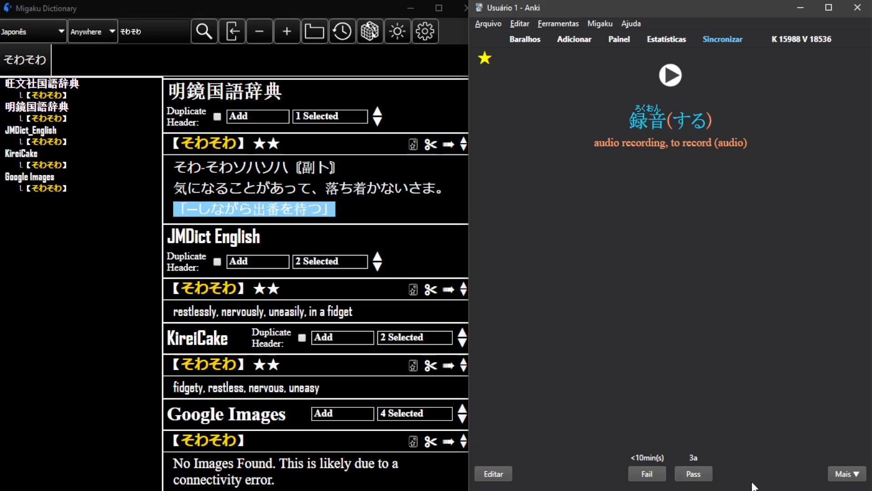
pyautogui.press('space')
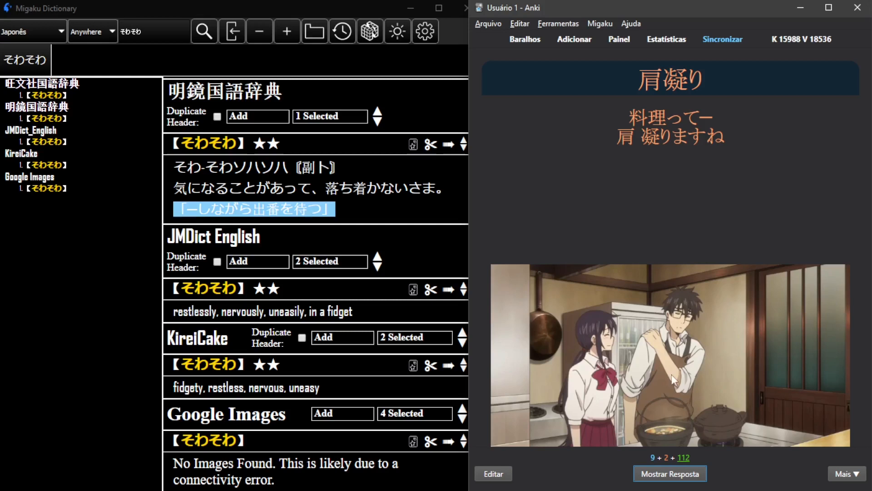
# Step: Highlight 料理って and 凝り while reading the 肩凝り card's sentence, and reveal the answer
pyautogui.doubleClick(653, 140)
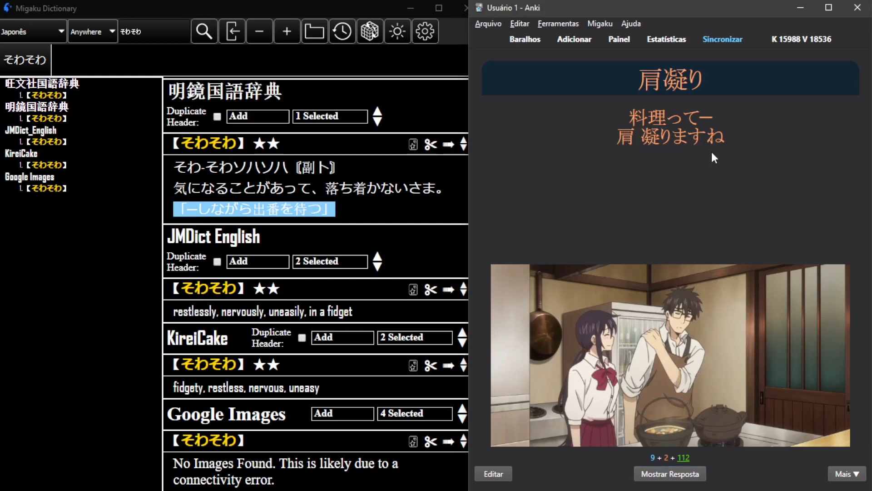
pyautogui.doubleClick(658, 123)
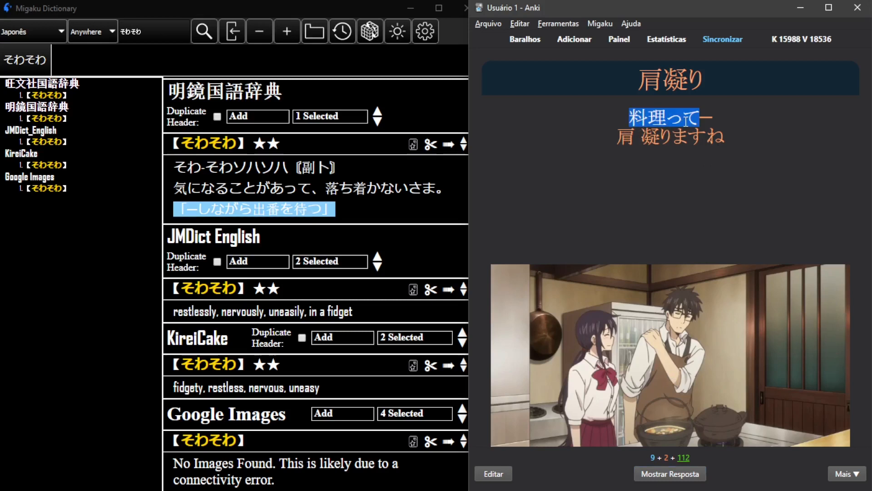
pyautogui.moveTo(609, 142); pyautogui.dragTo(706, 138)
pyautogui.doubleClick(633, 149)
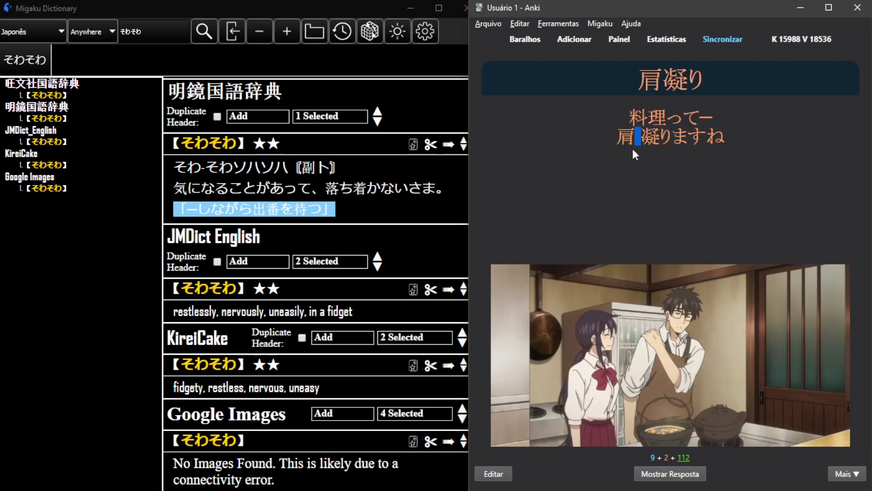
pyautogui.moveTo(633, 149); pyautogui.dragTo(650, 151)
pyautogui.click(618, 147)
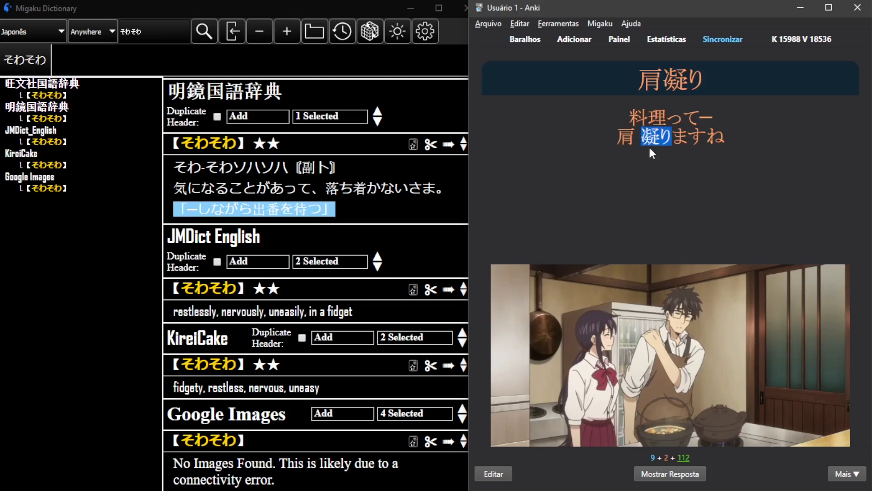
pyautogui.press('space')
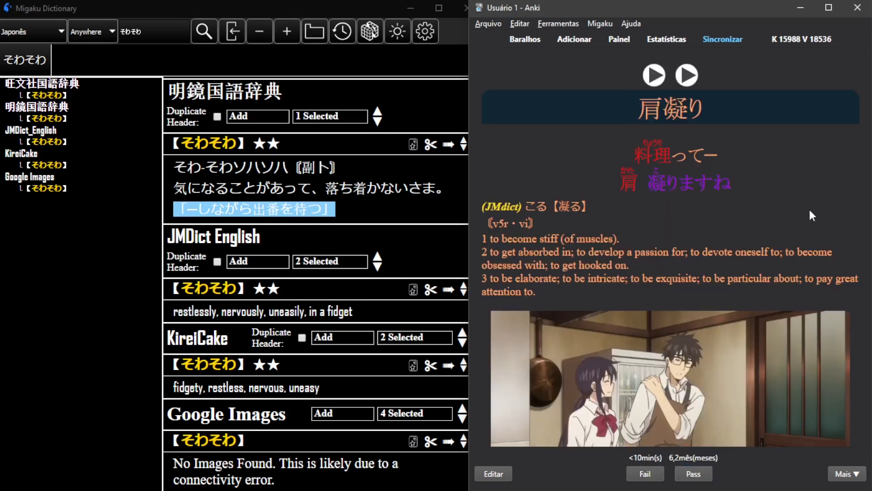
# Step: Read the answer's definition of 凝る and look up the headword 肩凝り in the Migaku Dictionary
pyautogui.scroll(-2, 777, 280)
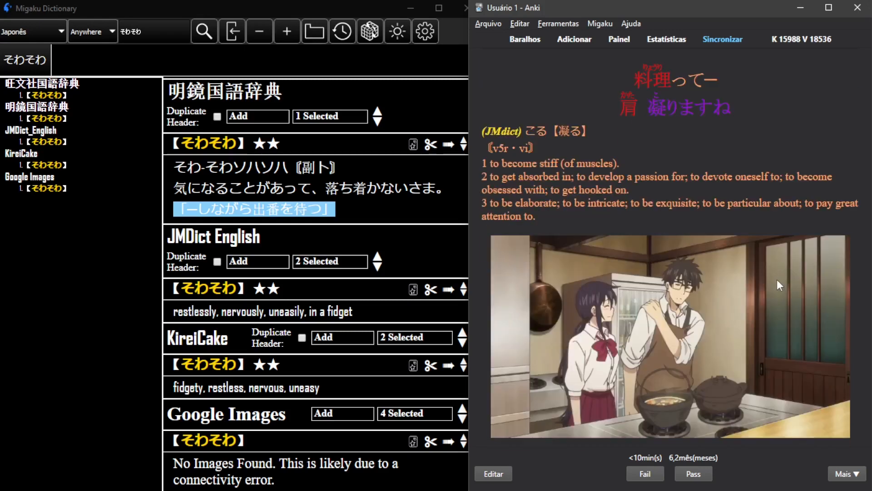
pyautogui.scroll(2, 773, 314)
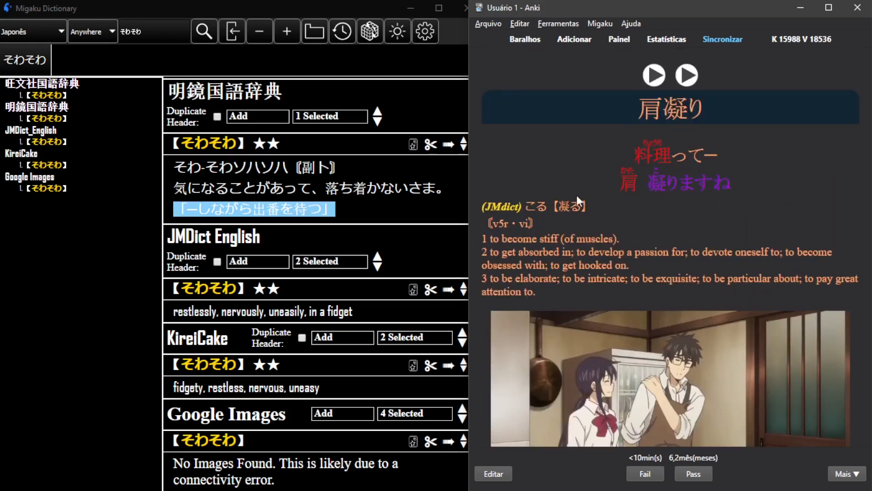
pyautogui.doubleClick(536, 206)
pyautogui.doubleClick(659, 109)
pyautogui.moveTo(639, 115); pyautogui.dragTo(702, 112)
pyautogui.hotkey('ctrl', 's')
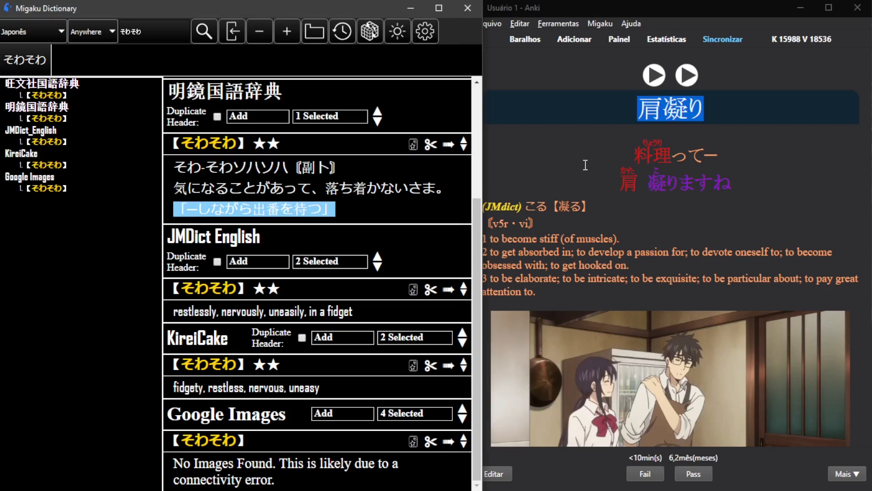
pyautogui.hotkey('ctrl', 's')
# Step: Send the JMDict English definition of 肩凝り from the dictionary to the card and return to Anki
pyautogui.scroll(-2, 409, 223)
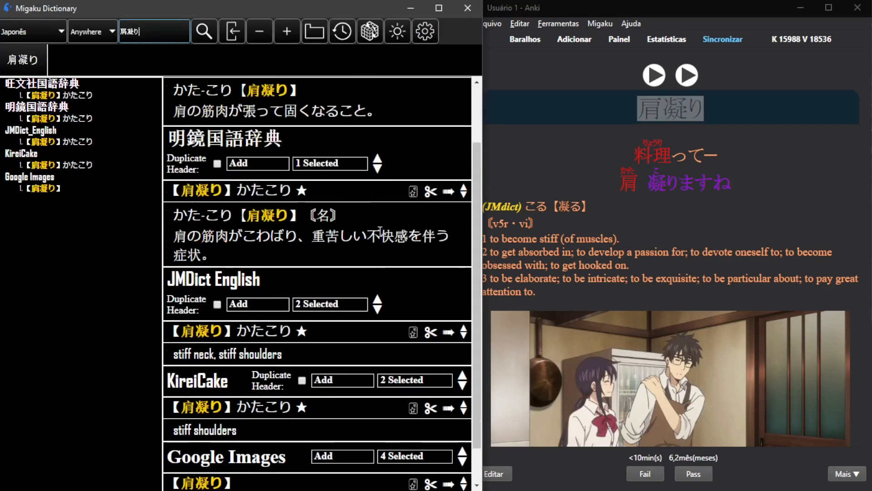
pyautogui.scroll(-1, 381, 231)
pyautogui.click(275, 315)
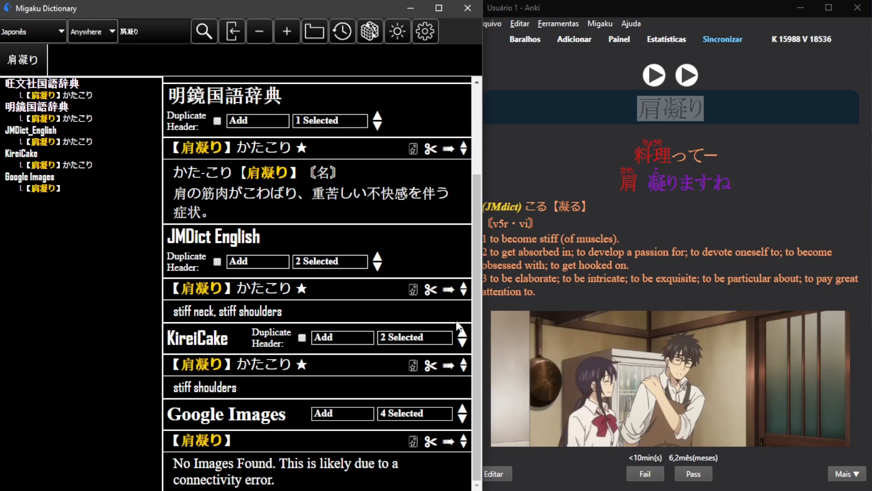
pyautogui.click(449, 290)
pyautogui.click(709, 295)
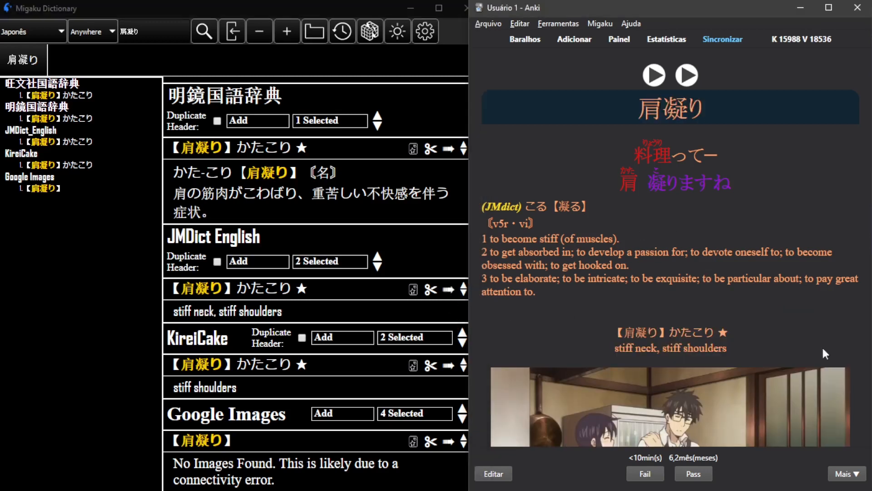
# Step: Review the card's definitions of 凝る and 肩凝り, highlighting "obsessed with", and grade the card as Pass
pyautogui.scroll(-1, 777, 330)
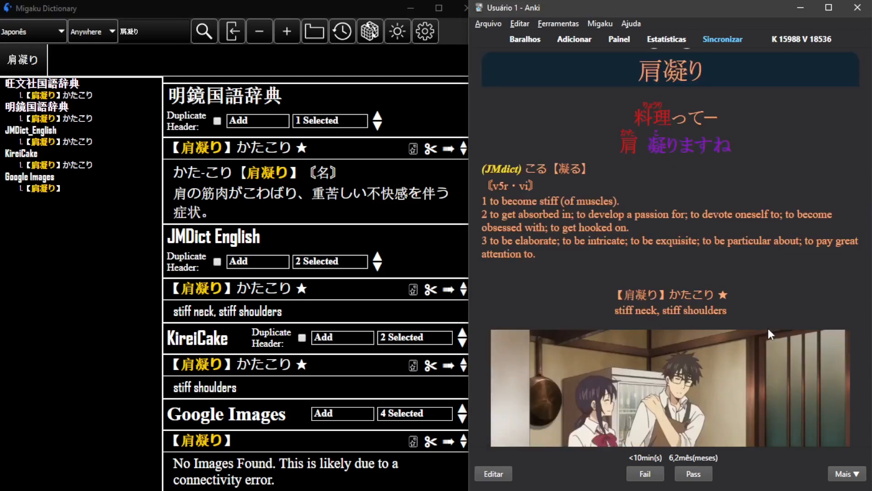
pyautogui.scroll(1, 767, 326)
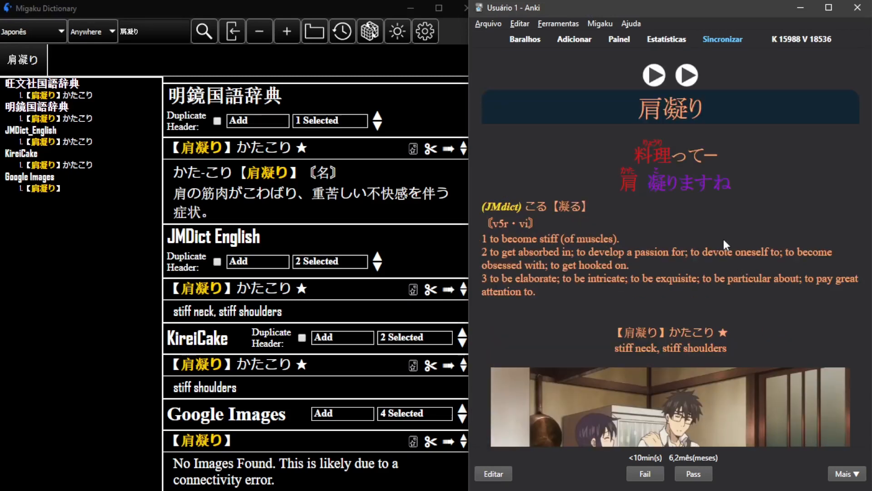
pyautogui.scroll(-1, 720, 240)
pyautogui.scroll(1, 575, 229)
pyautogui.moveTo(487, 271); pyautogui.dragTo(547, 266)
pyautogui.click(551, 266)
pyautogui.scroll(-3, 702, 290)
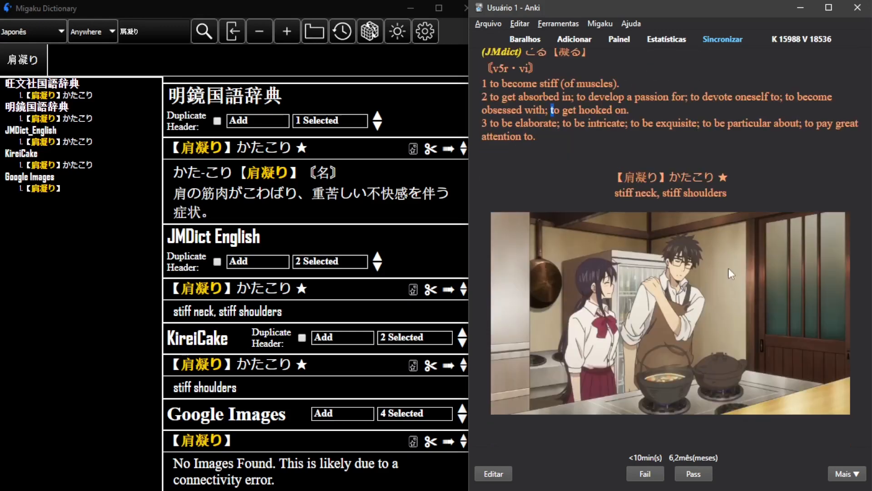
pyautogui.scroll(3, 704, 302)
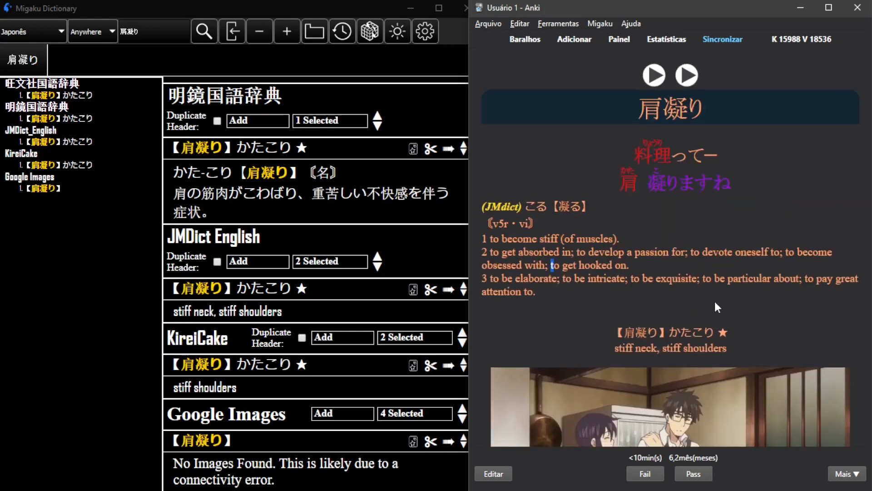
pyautogui.scroll(-3, 715, 302)
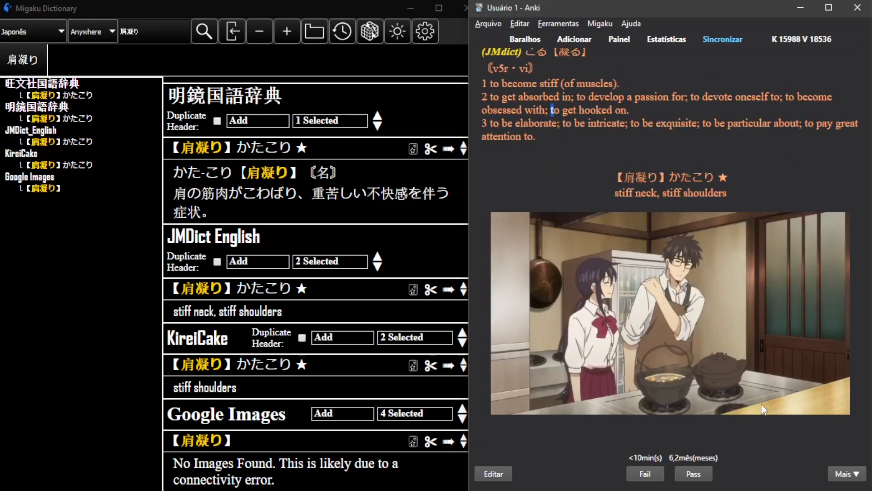
pyautogui.scroll(3, 737, 389)
pyautogui.press('space')
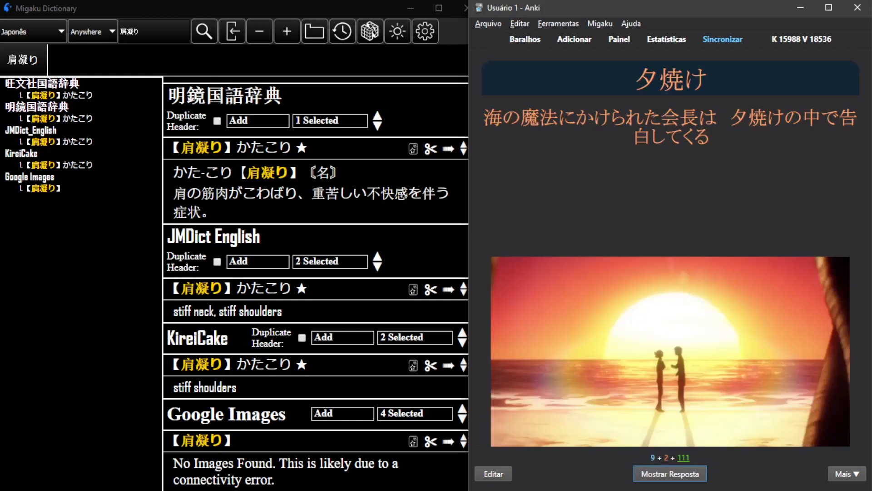
# Step: Highlight the headword 夕焼け on the new card and clear the highlight
pyautogui.doubleClick(644, 90)
pyautogui.click(689, 91)
pyautogui.doubleClick(649, 87)
pyautogui.click(673, 105)
pyautogui.tripleClick(664, 90)
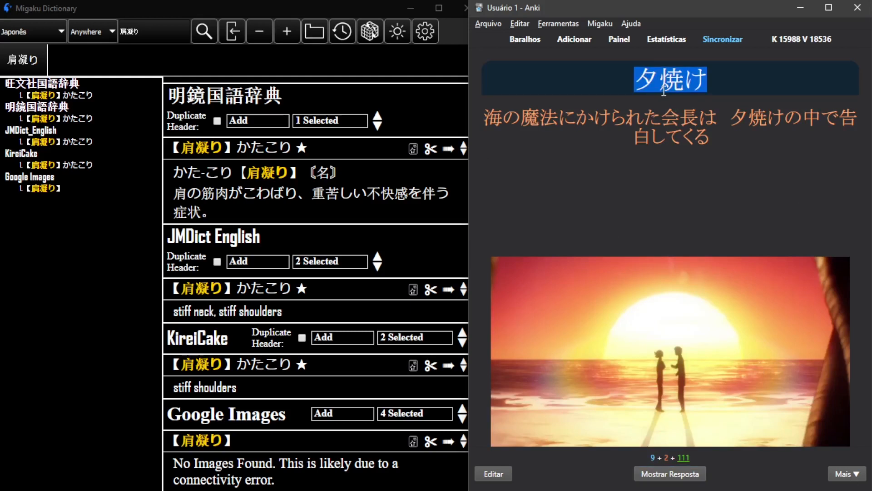
pyautogui.click(755, 160)
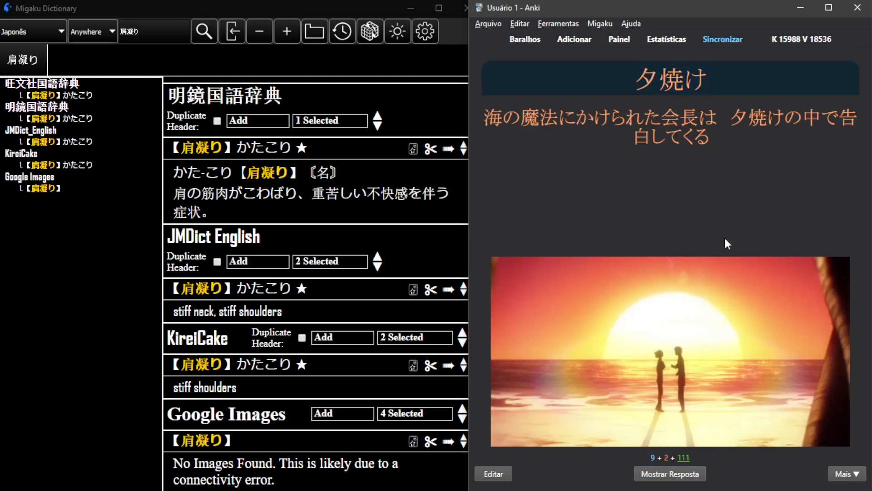
# Step: Compare the headword 夕焼け with the example sentence and the sunset image
pyautogui.scroll(-1, 708, 266)
pyautogui.scroll(1, 709, 262)
pyautogui.scroll(-1, 750, 306)
pyautogui.scroll(1, 727, 327)
pyautogui.doubleClick(651, 84)
pyautogui.click(704, 162)
pyautogui.scroll(-1, 729, 273)
pyautogui.scroll(1, 845, 444)
# Step: Highlight 焼け and the whole word 夕焼け in the headword while examining its reading
pyautogui.moveTo(657, 79); pyautogui.dragTo(706, 80)
pyautogui.click(706, 80)
pyautogui.moveTo(630, 80); pyautogui.dragTo(703, 83)
pyautogui.click(673, 84)
pyautogui.click(718, 148)
pyautogui.doubleClick(639, 84)
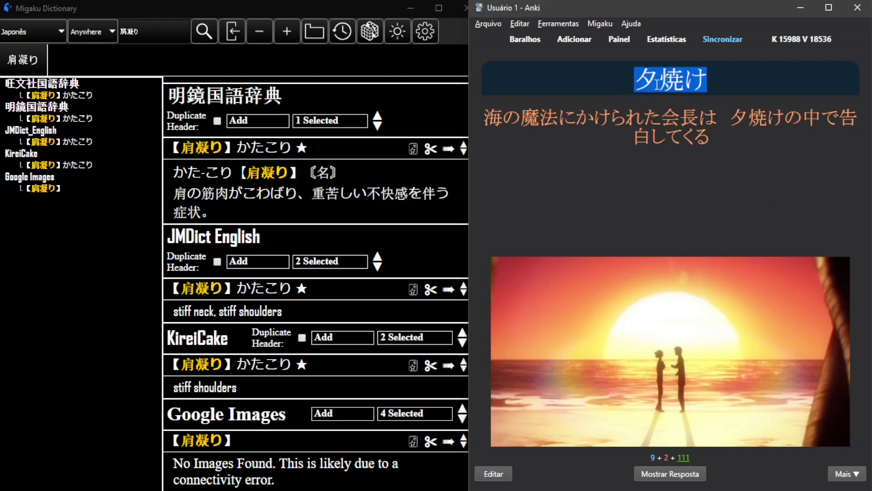
pyautogui.click(657, 84)
pyautogui.doubleClick(637, 87)
pyautogui.click(773, 108)
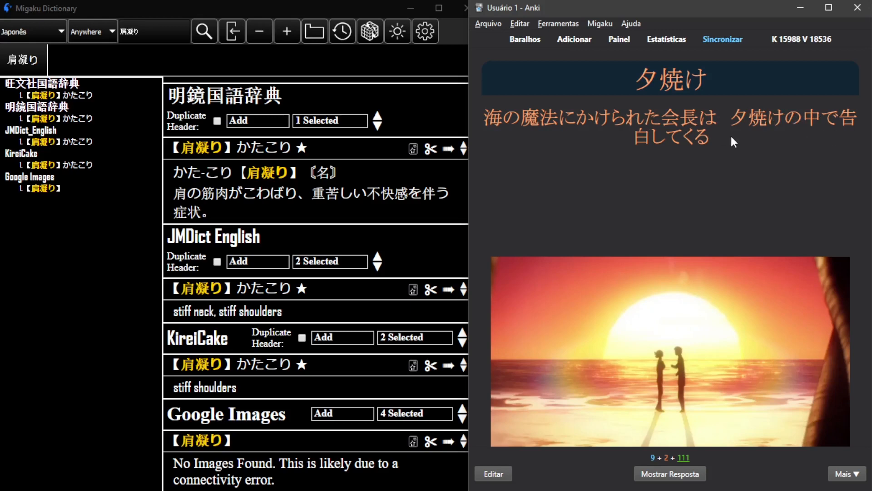
# Step: Examine the 夕焼け card's example sentence together with its sunset image
pyautogui.scroll(-1, 751, 209)
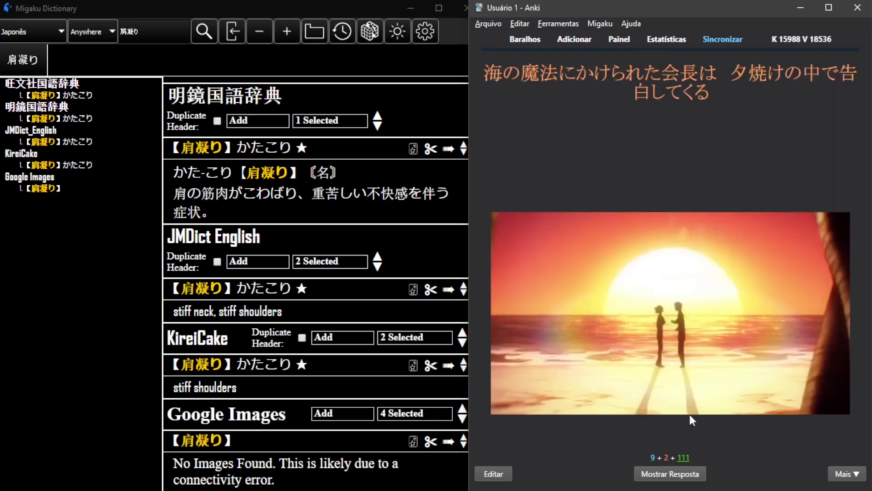
pyautogui.scroll(1, 766, 241)
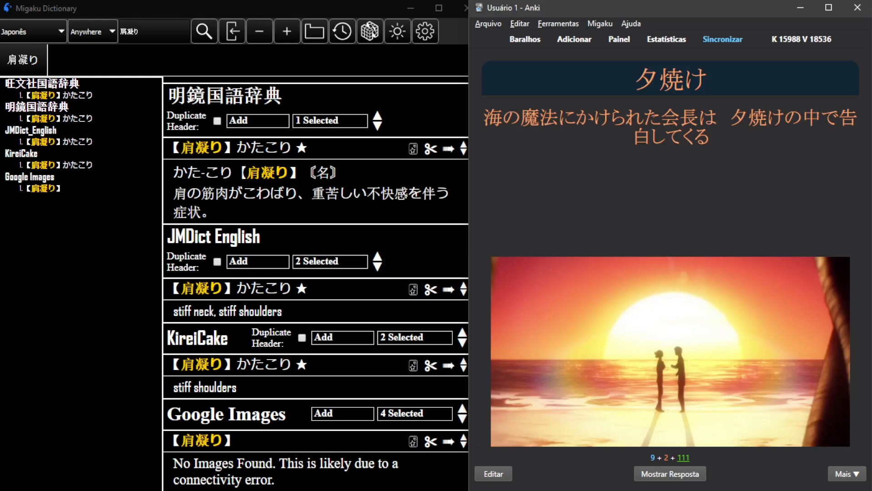
pyautogui.scroll(-1, 682, 229)
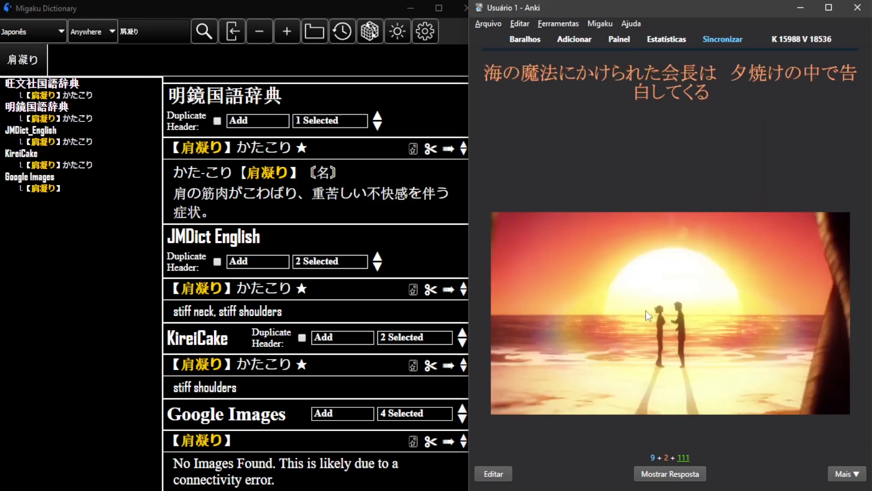
pyautogui.scroll(1, 655, 318)
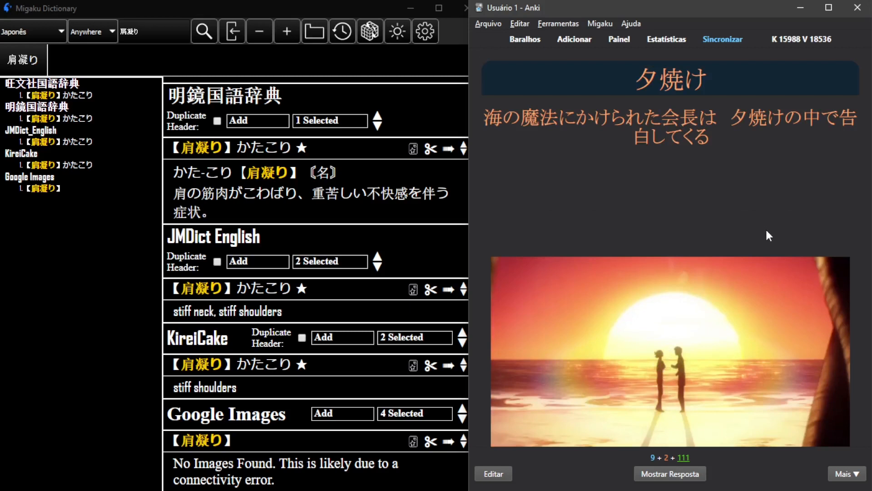
pyautogui.scroll(-1, 673, 230)
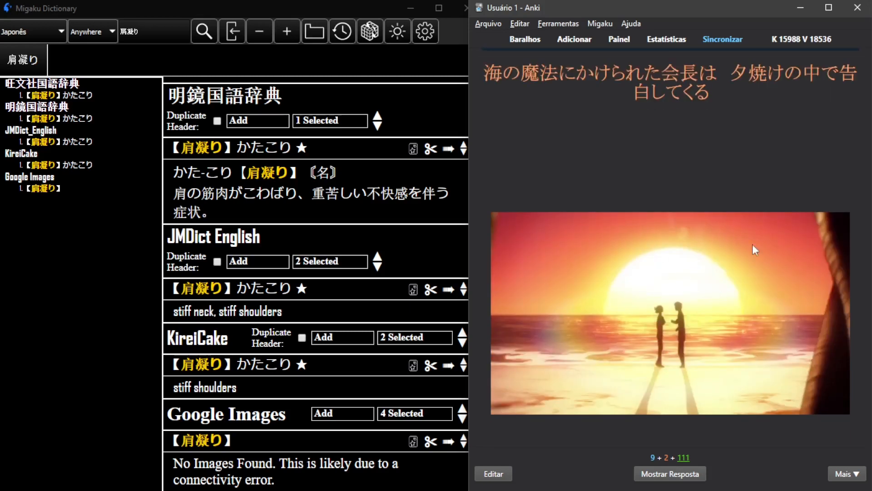
pyautogui.scroll(1, 682, 216)
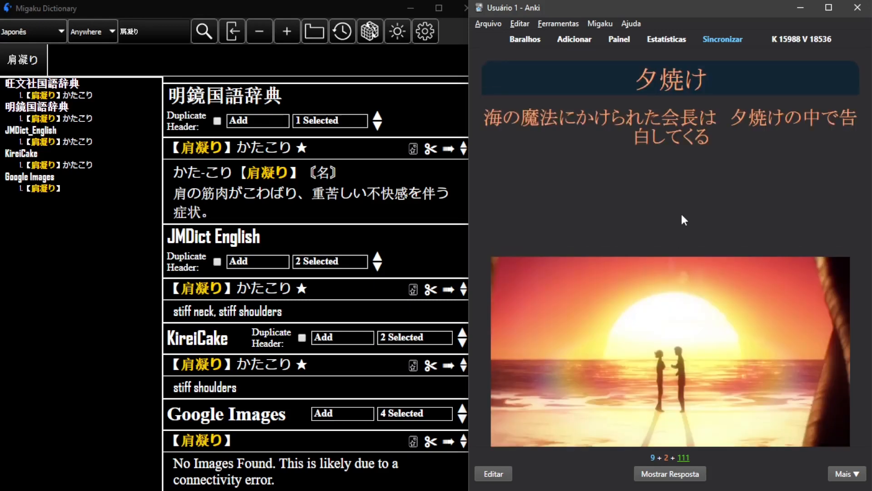
pyautogui.scroll(-1, 826, 173)
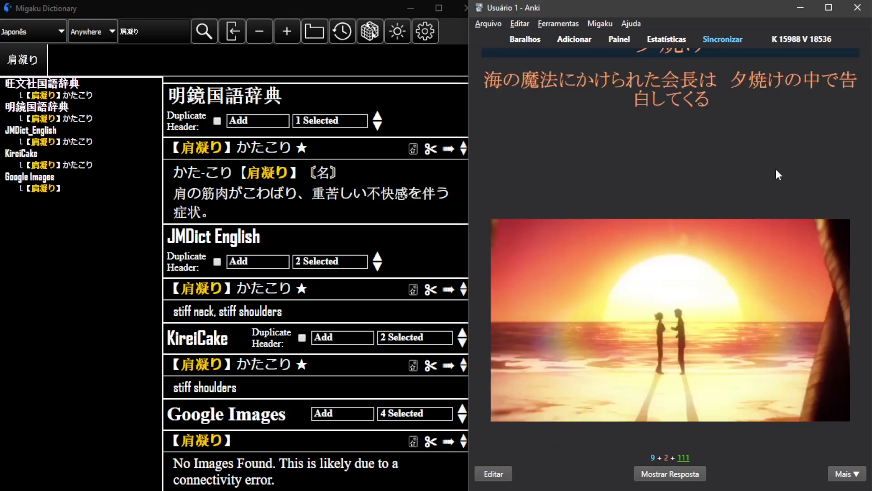
# Step: Highlight 夕焼け in the example sentence while reading it alongside the sunset image
pyautogui.scroll(1, 776, 156)
pyautogui.moveTo(484, 119); pyautogui.dragTo(545, 122)
pyautogui.click(550, 142)
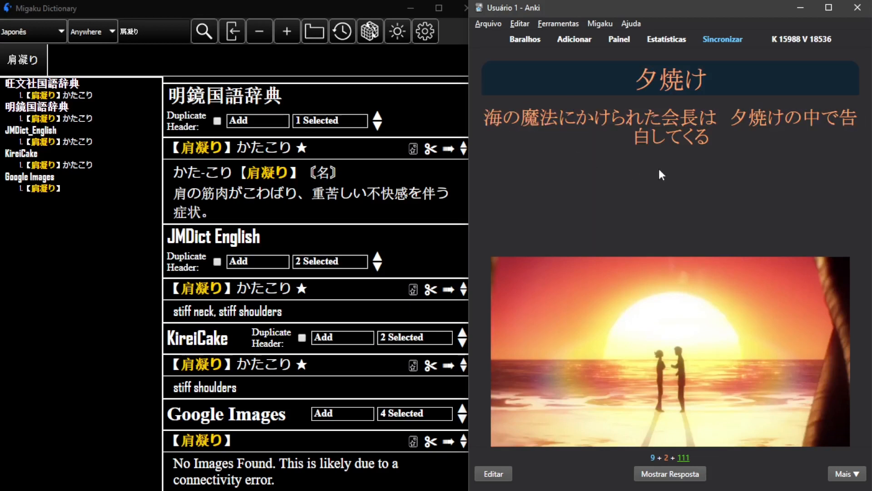
pyautogui.doubleClick(738, 120)
pyautogui.click(802, 122)
pyautogui.moveTo(733, 119); pyautogui.dragTo(753, 154)
pyautogui.click(763, 131)
pyautogui.doubleClick(764, 130)
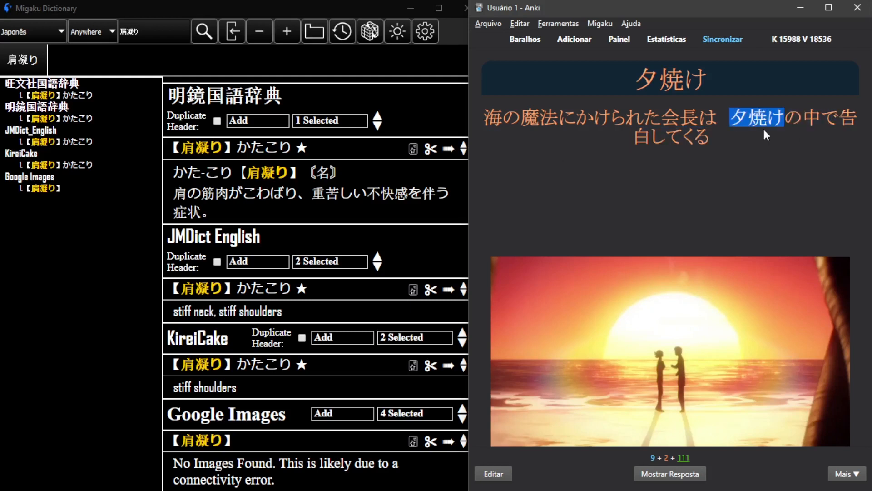
pyautogui.tripleClick(765, 129)
pyautogui.click(764, 130)
# Step: Reveal the 夕焼け answer, go over its English and Spanish definitions, and grade the card as Pass
pyautogui.press('space')
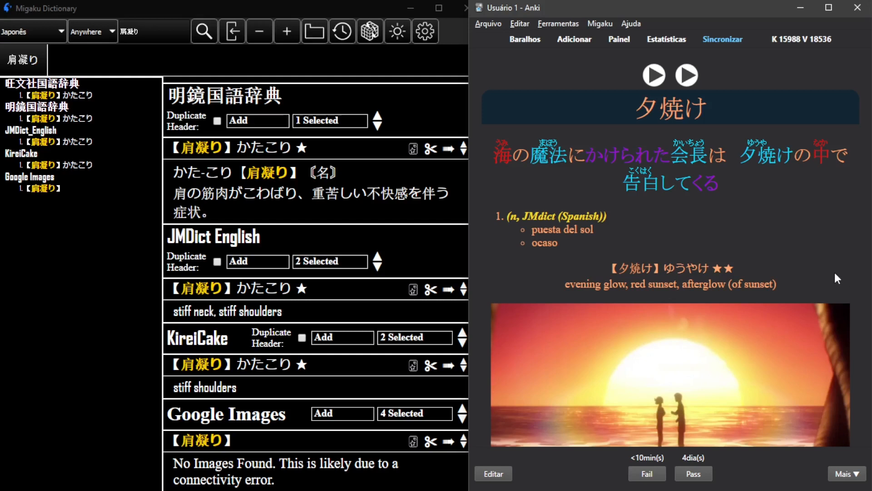
pyautogui.scroll(-3, 818, 269)
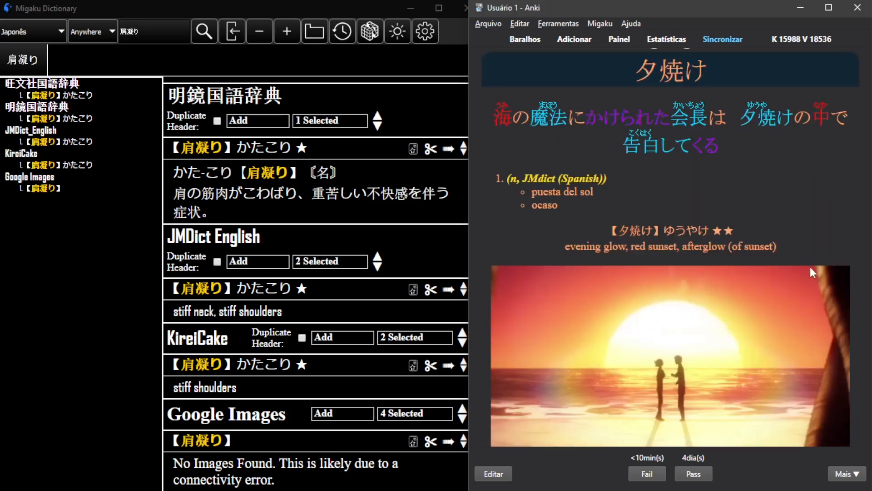
pyautogui.scroll(2, 792, 250)
pyautogui.moveTo(588, 224); pyautogui.dragTo(764, 252)
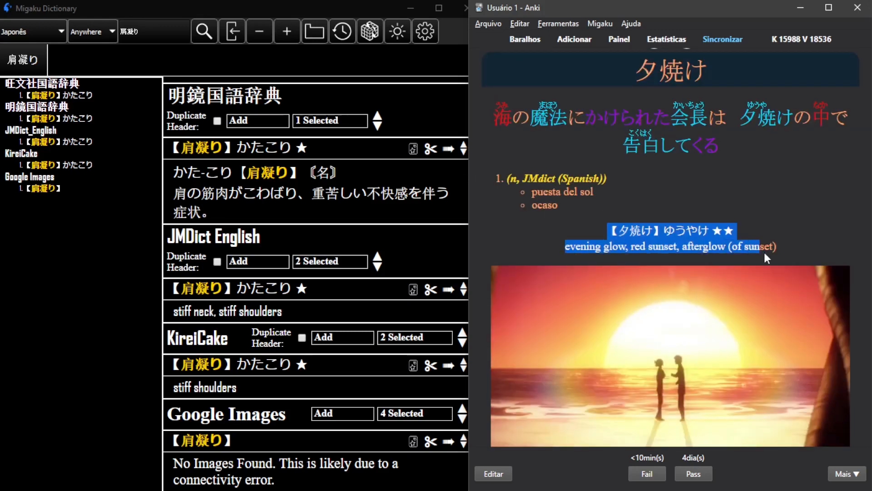
pyautogui.click(764, 252)
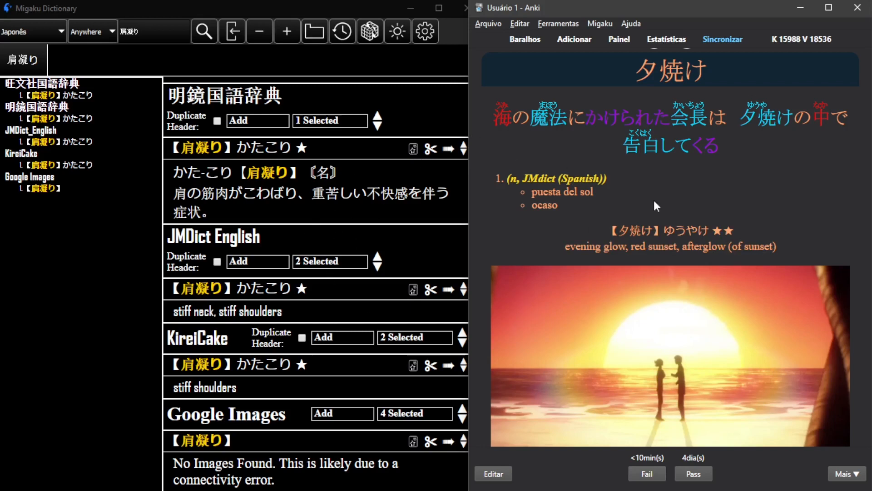
pyautogui.moveTo(520, 197); pyautogui.dragTo(566, 203)
pyautogui.click(564, 199)
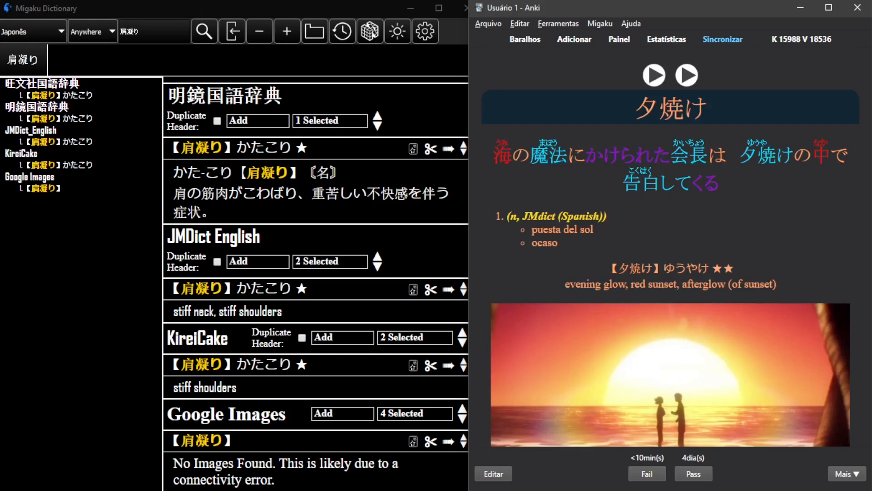
pyautogui.moveTo(636, 166)
pyautogui.press('space')
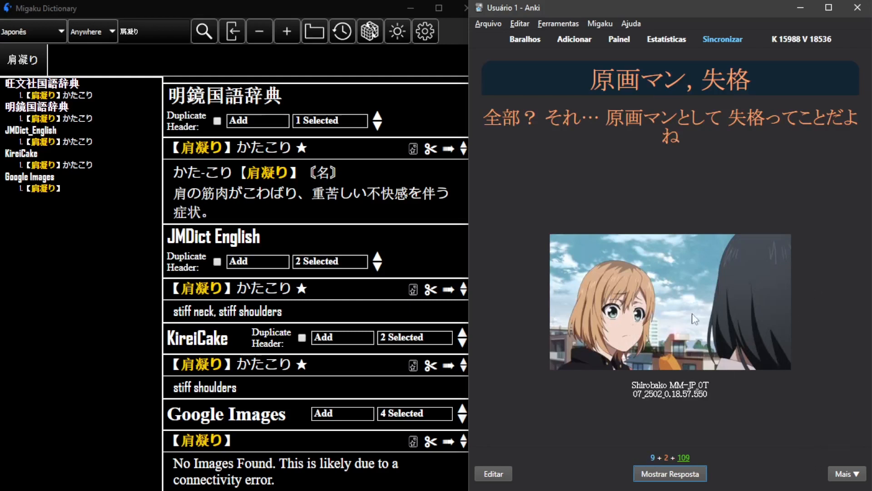
# Step: Highlight 原画マン and its parts in both the headword and the example sentence while examining the word
pyautogui.moveTo(621, 124); pyautogui.dragTo(660, 119)
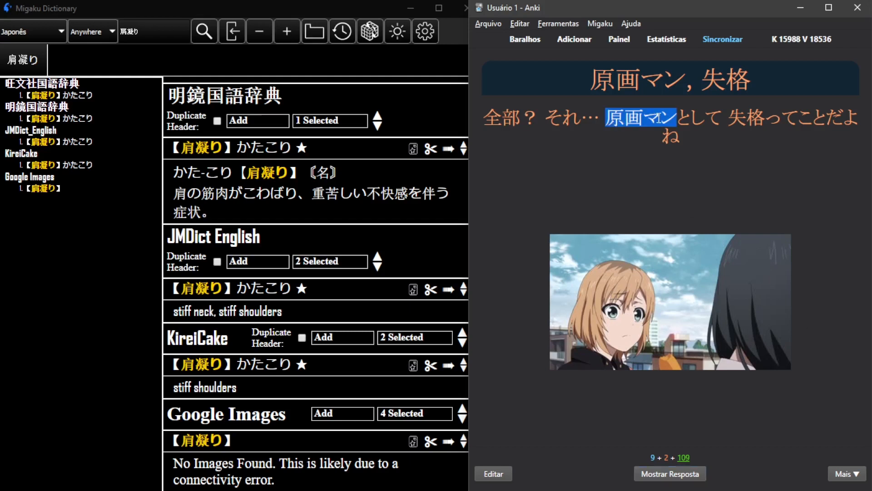
pyautogui.doubleClick(595, 85)
pyautogui.click(672, 148)
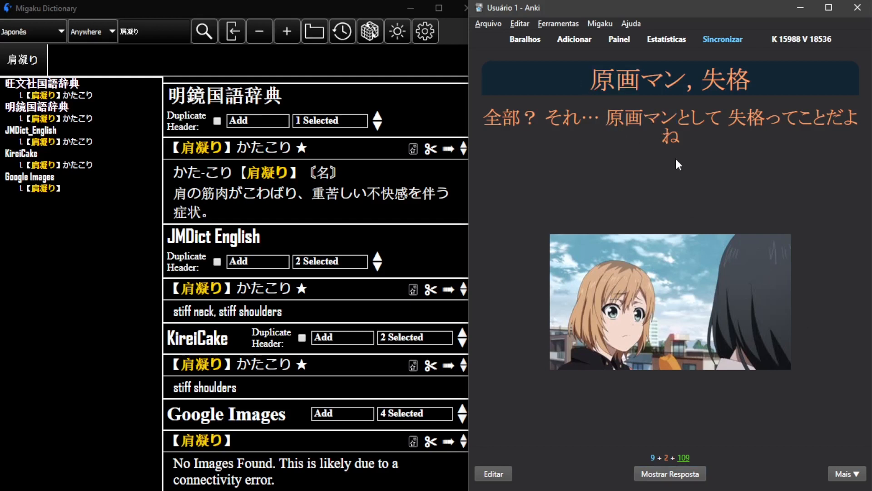
pyautogui.doubleClick(651, 87)
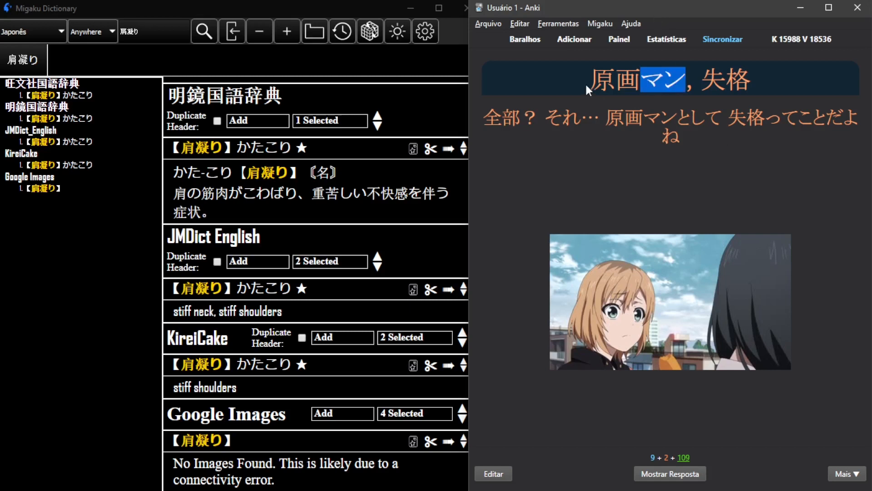
pyautogui.moveTo(586, 83); pyautogui.dragTo(654, 83)
pyautogui.click(729, 157)
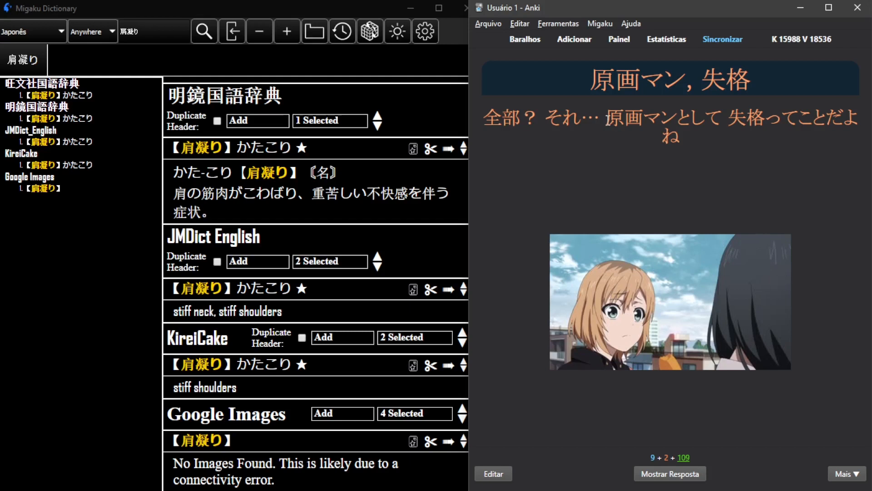
pyautogui.doubleClick(645, 121)
pyautogui.doubleClick(647, 121)
pyautogui.click(629, 146)
# Step: Read through the example sentence, highlighting 全部, それ and 失格 and comparing 失格 with the headword
pyautogui.doubleClick(499, 118)
pyautogui.doubleClick(565, 117)
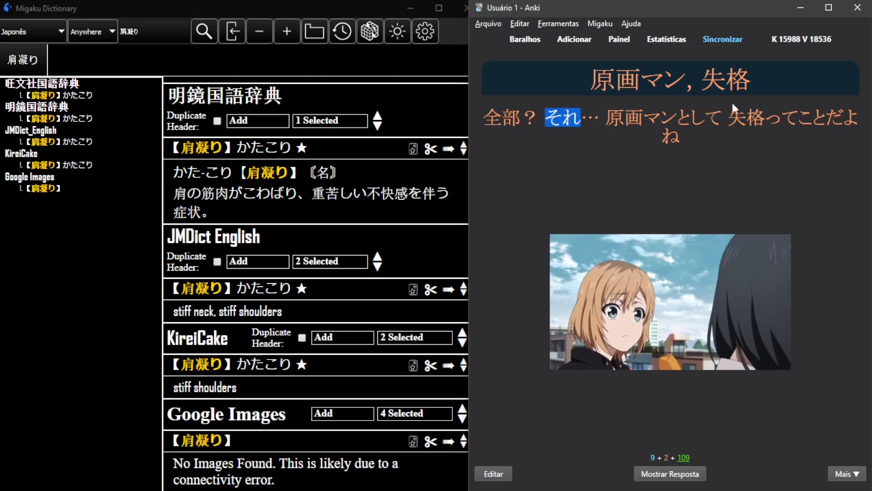
pyautogui.click(782, 127)
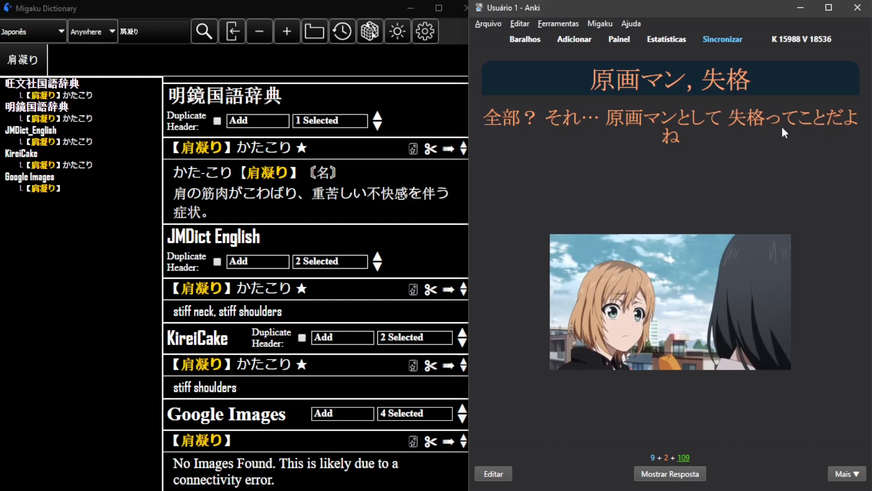
pyautogui.doubleClick(716, 81)
pyautogui.click(729, 131)
pyautogui.doubleClick(741, 119)
pyautogui.click(542, 117)
pyautogui.doubleClick(494, 119)
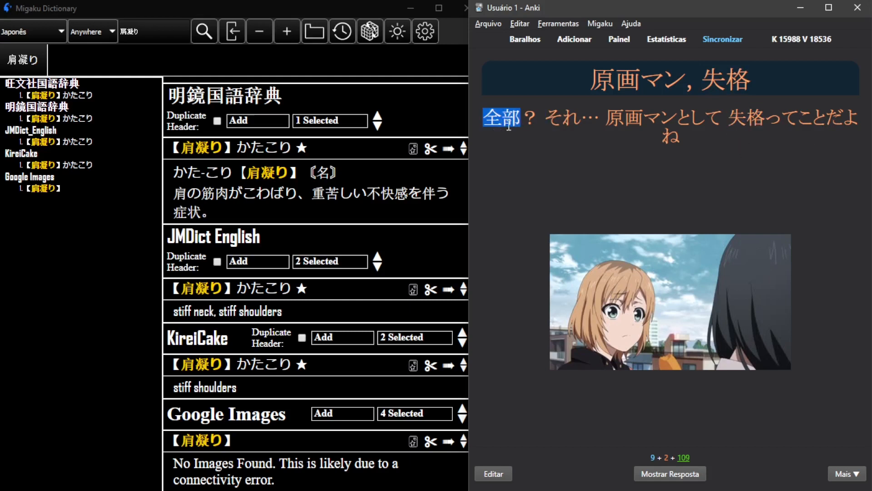
pyautogui.doubleClick(563, 119)
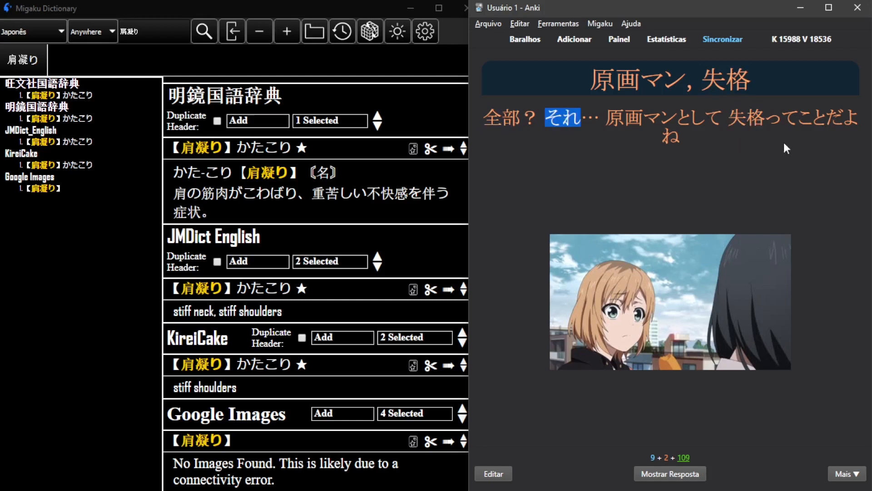
pyautogui.doubleClick(625, 119)
# Step: Reveal the 原画マン, 失格 answer, check 原画 against the English translation, and grade the card as Pass
pyautogui.click(664, 474)
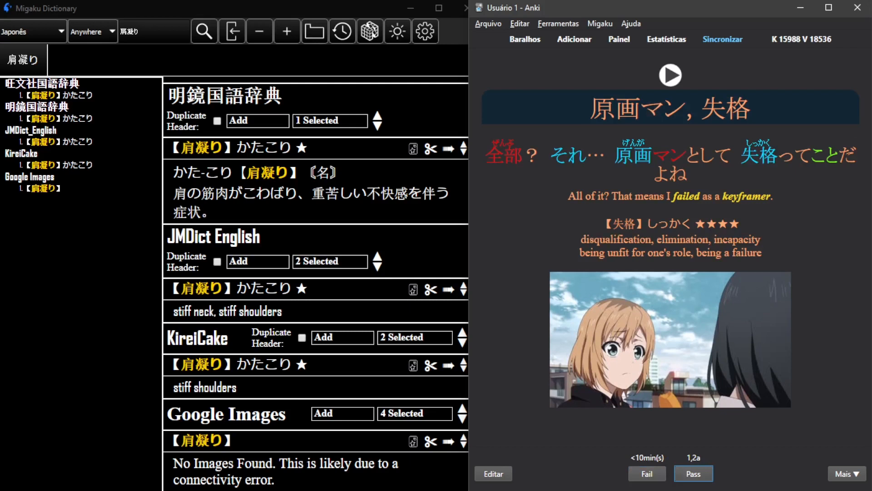
pyautogui.click(816, 231)
pyautogui.doubleClick(752, 197)
pyautogui.click(644, 108)
pyautogui.doubleClick(628, 114)
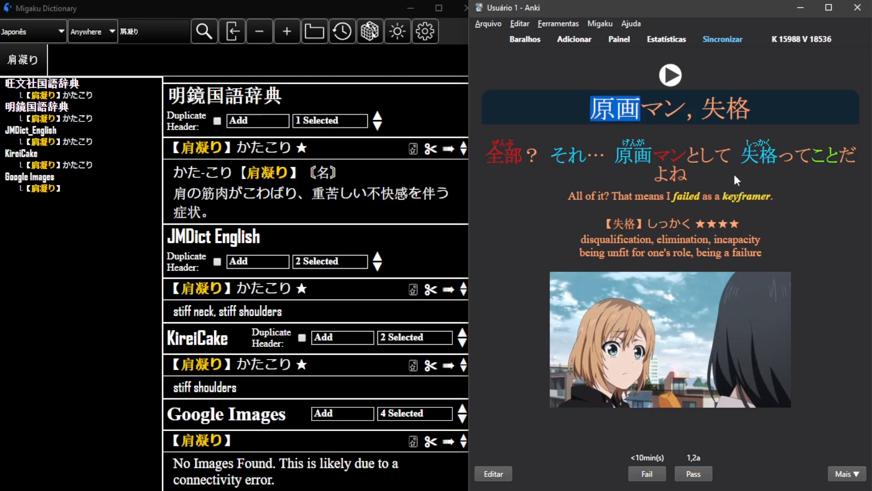
pyautogui.click(731, 201)
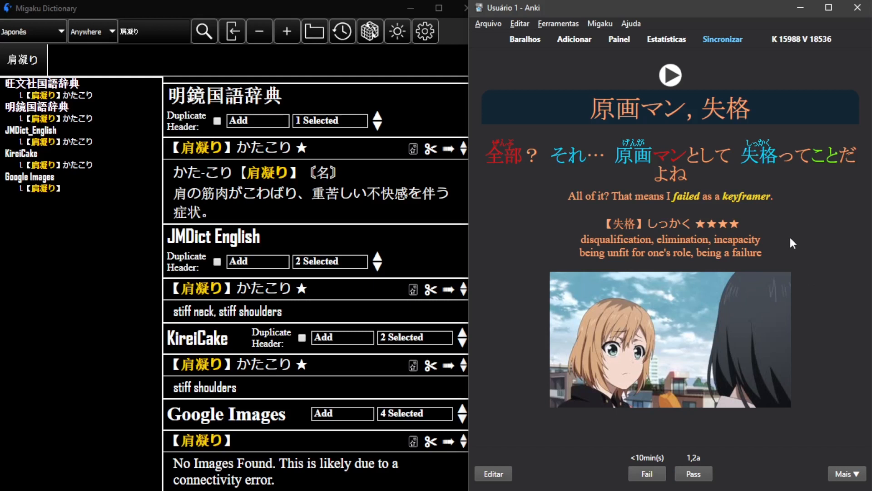
pyautogui.press('space')
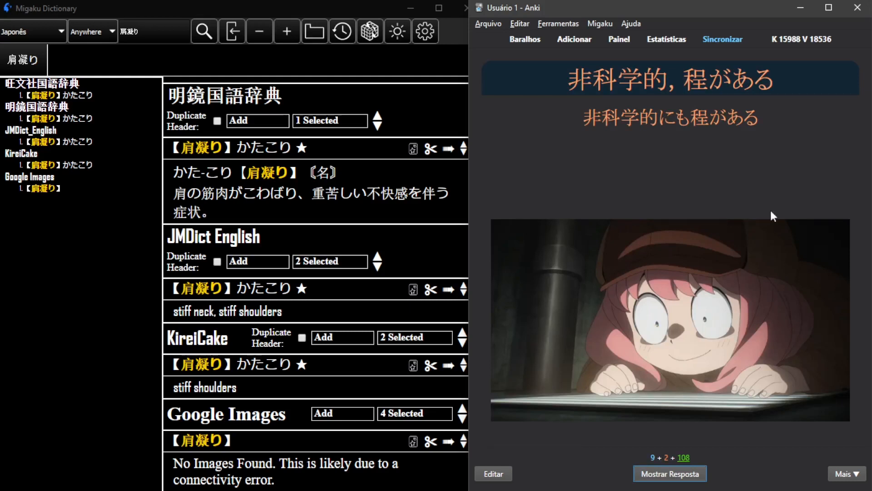
# Step: Reveal and grade as Pass the cards 非科学的, 程がある; 低学年; 電化製品; and 孤児
pyautogui.press('space')
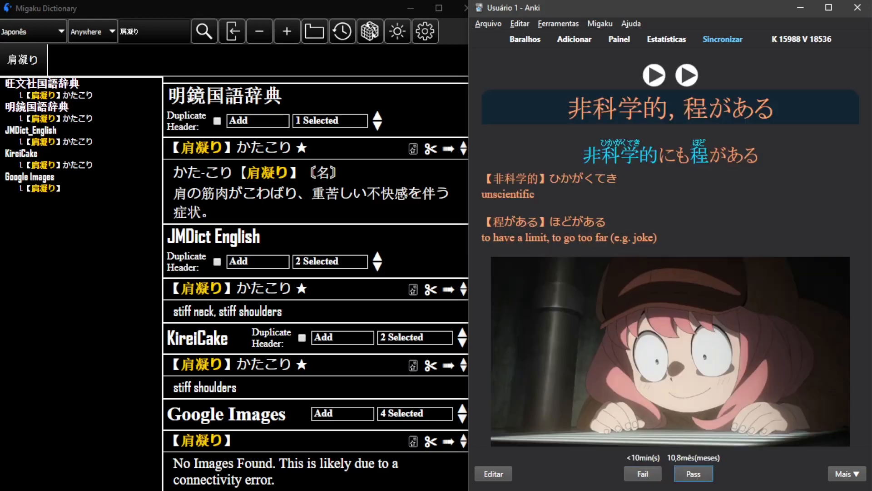
pyautogui.press('space')
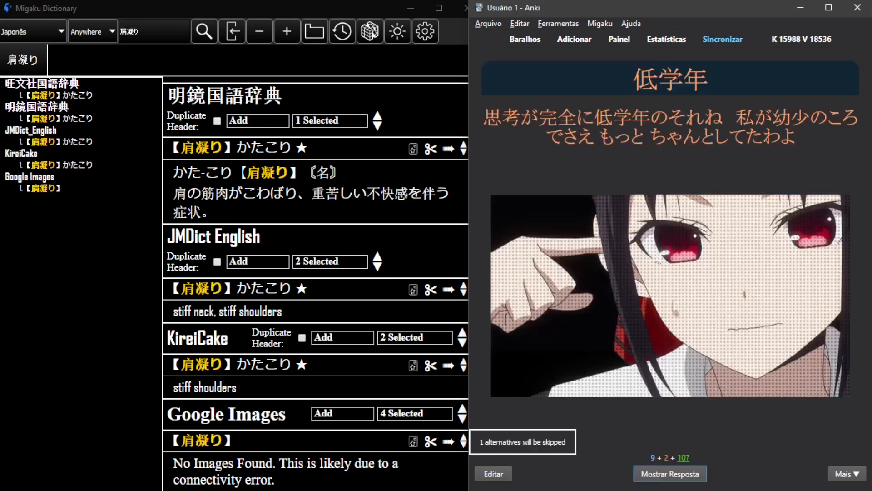
pyautogui.press('space')
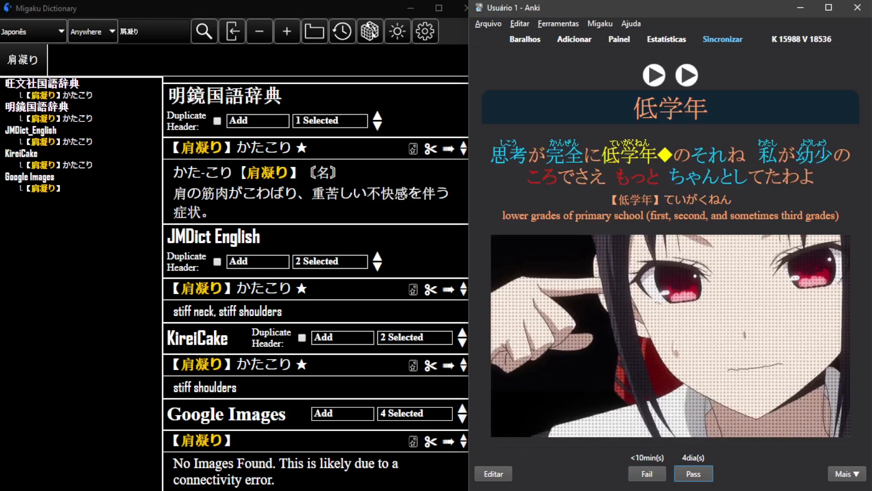
pyautogui.press('space')
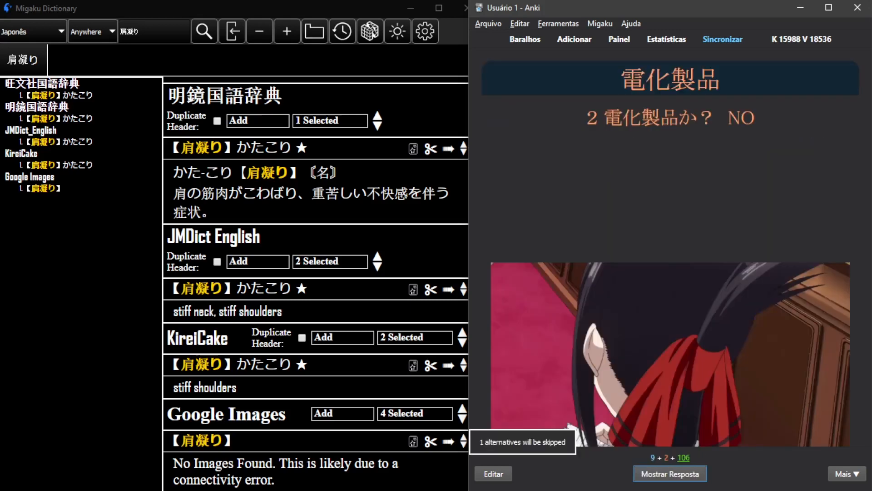
pyautogui.press('space')
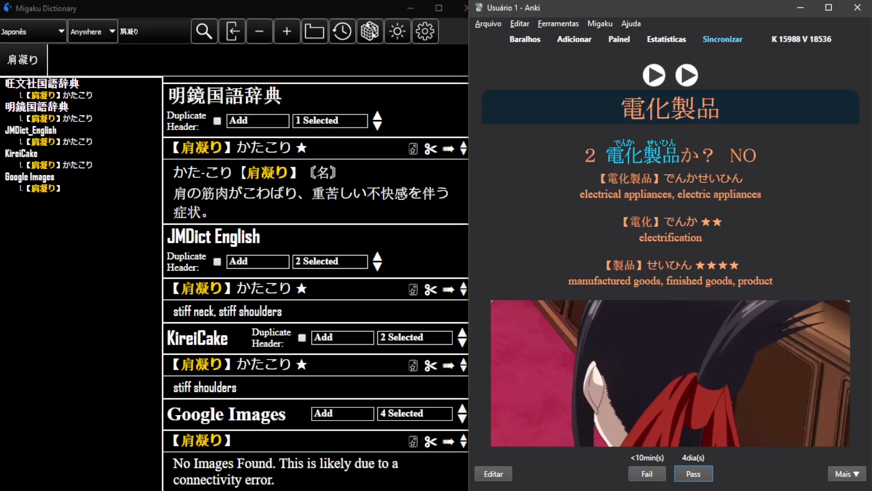
pyautogui.press('space')
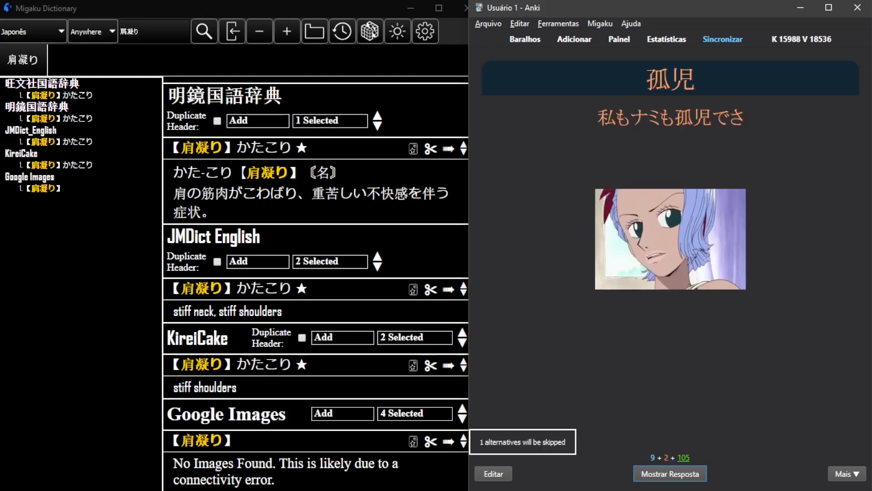
pyautogui.press('space')
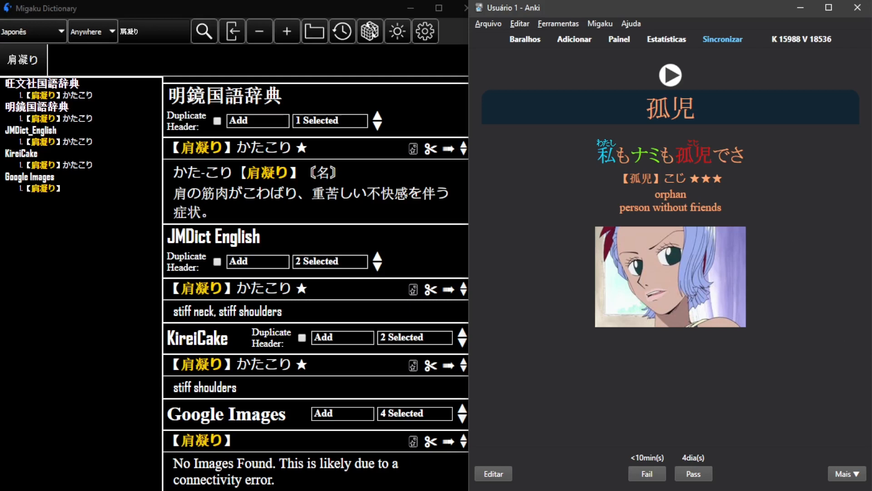
pyautogui.press('space')
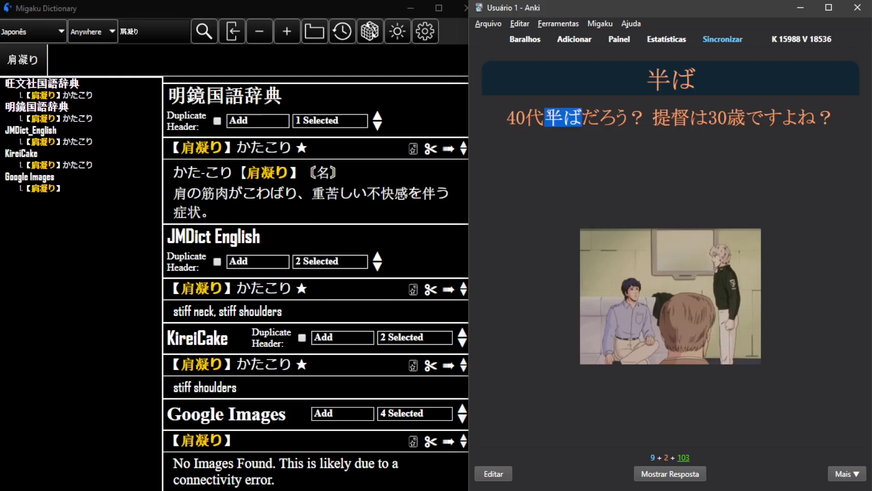
# Step: Reveal the 半ば and そわそわ cards in turn and grade both as Pass
pyautogui.press('space')
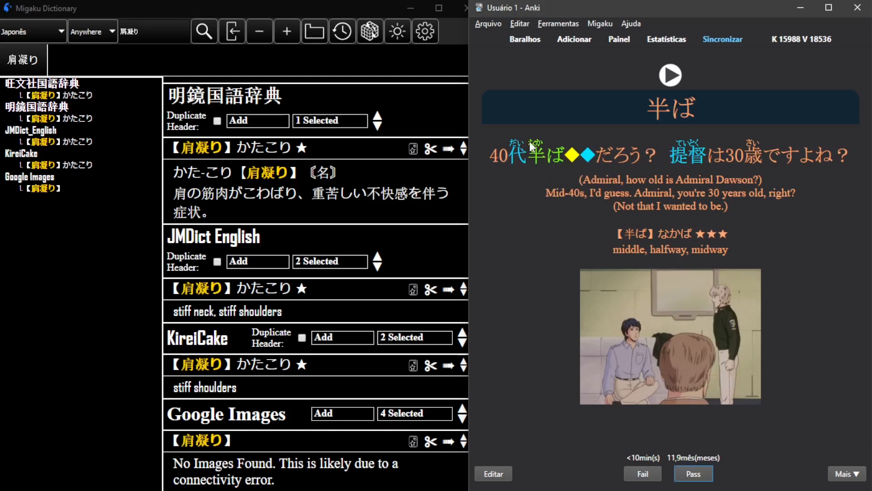
pyautogui.moveTo(547, 166)
pyautogui.moveTo(541, 141)
pyautogui.moveTo(704, 175)
pyautogui.click(686, 475)
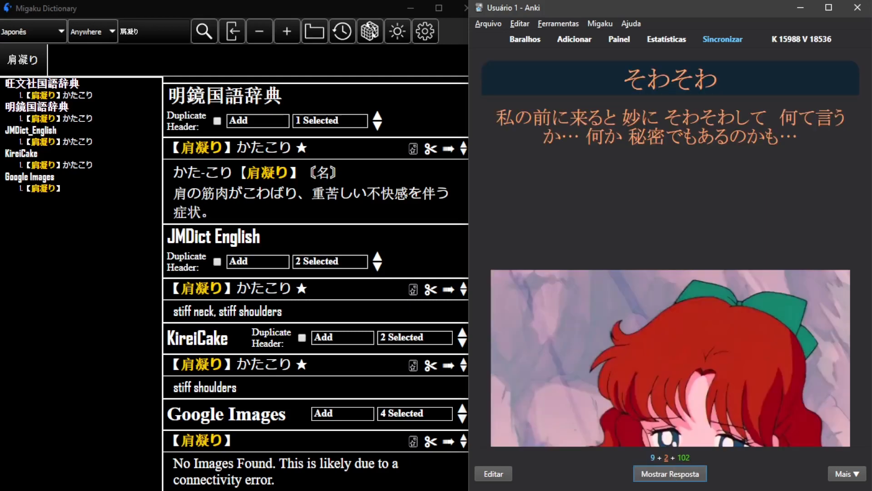
pyautogui.press('space')
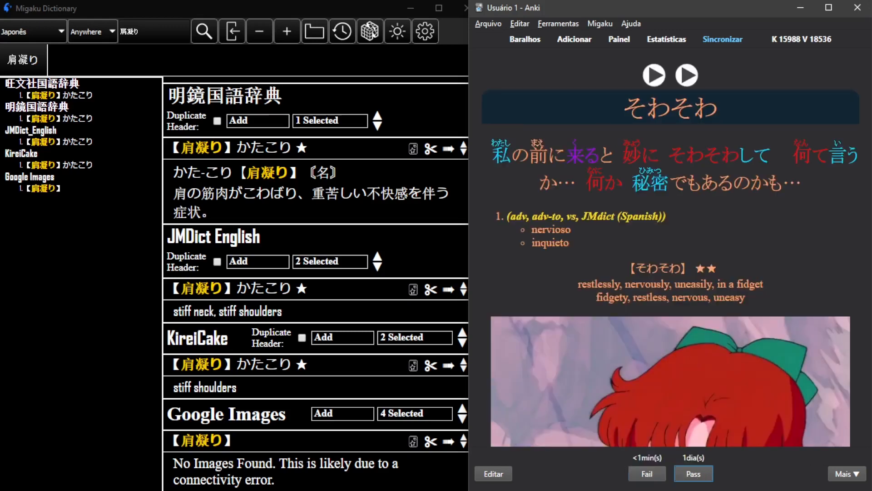
pyautogui.press('space')
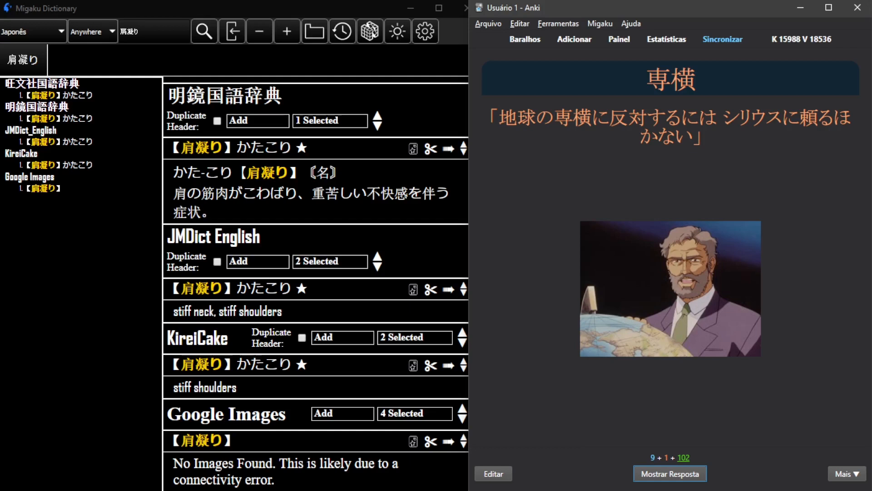
# Step: Reveal the 専横 answer, highlight its reading せんおう, and grade the card as Pass
pyautogui.press('space')
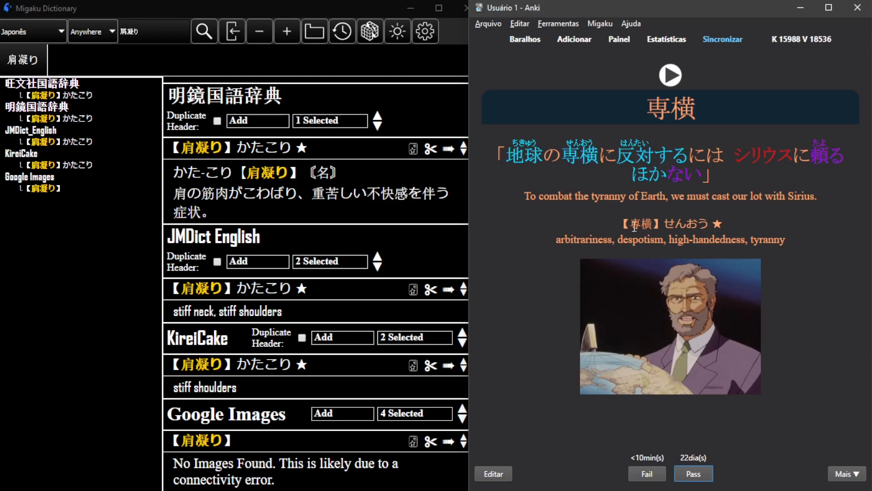
pyautogui.moveTo(664, 224); pyautogui.dragTo(700, 225)
pyautogui.doubleClick(696, 224)
pyautogui.doubleClick(675, 224)
pyautogui.click(839, 284)
pyautogui.press('space')
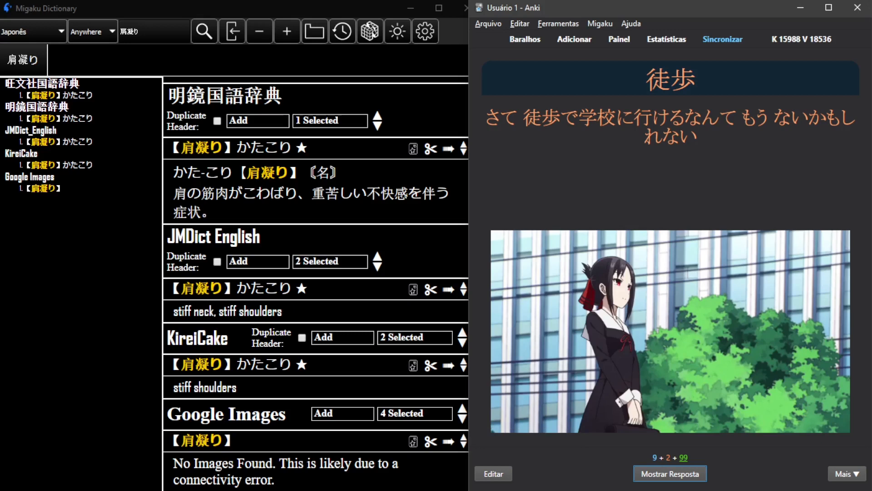
# Step: Reveal the 徒歩 answer, look over its definitions and picture, and grade the card as Pass
pyautogui.press('space')
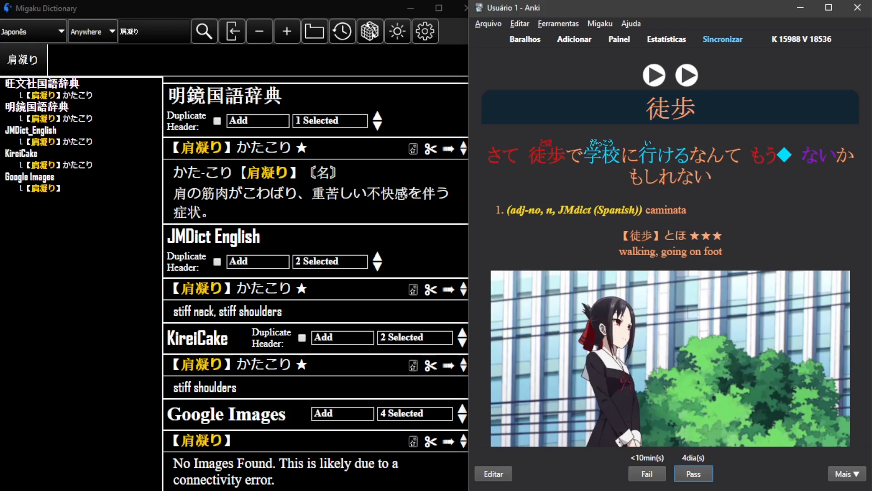
pyautogui.scroll(-2, 840, 252)
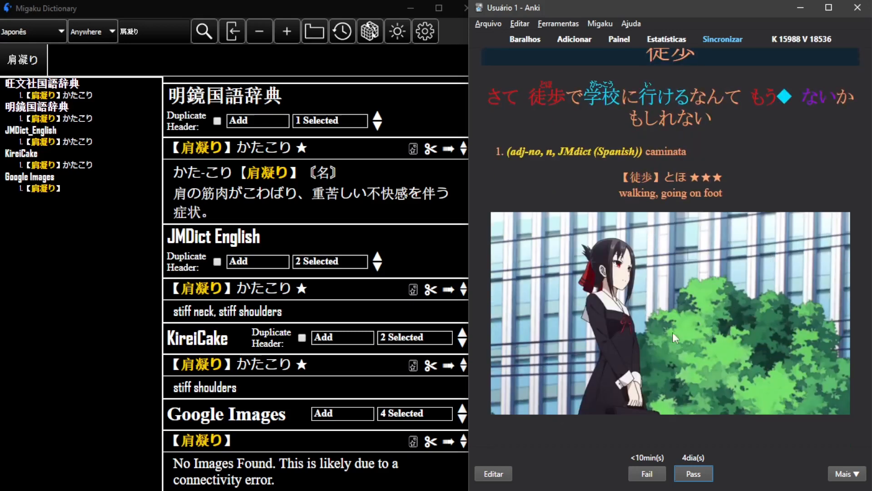
pyautogui.scroll(2, 707, 432)
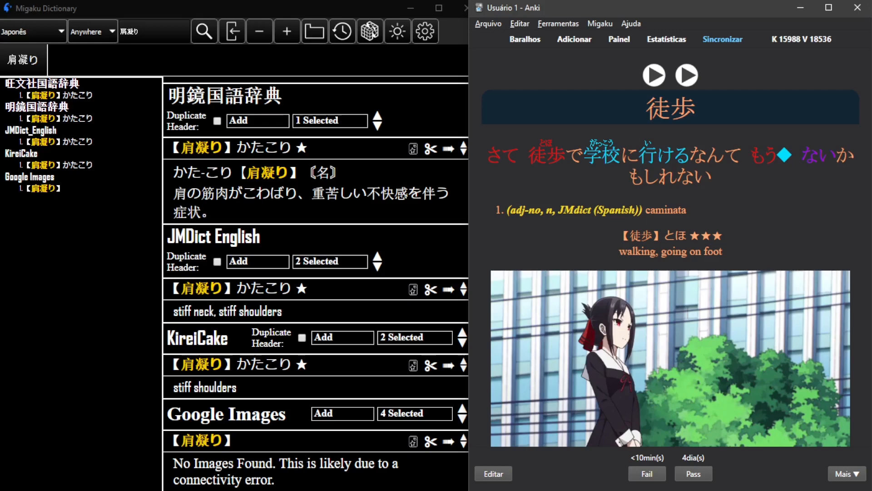
pyautogui.press('space')
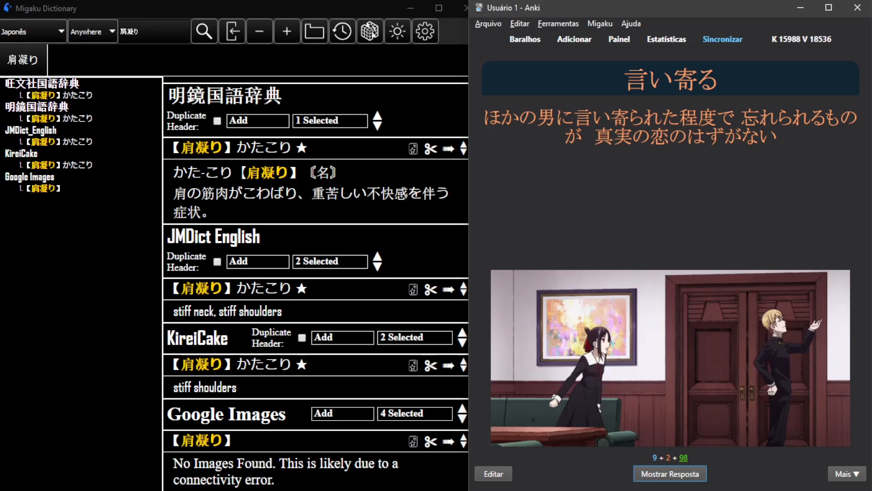
# Step: Reveal the 言い寄る card and the 新番, 追い込み card in turn and grade both as Pass
pyautogui.press('space')
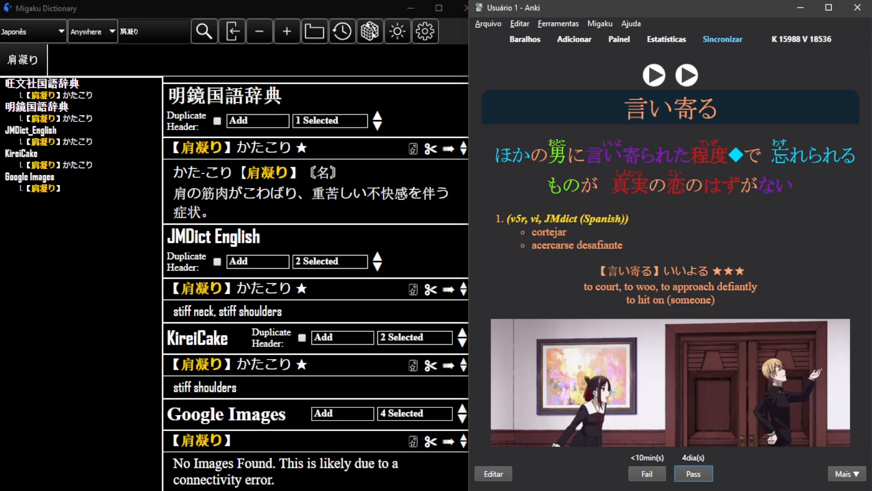
pyautogui.press('space')
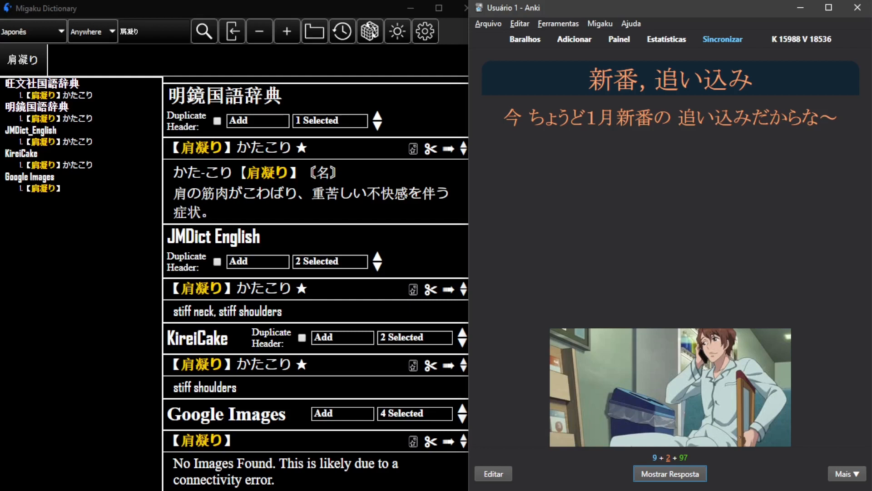
pyautogui.press('space')
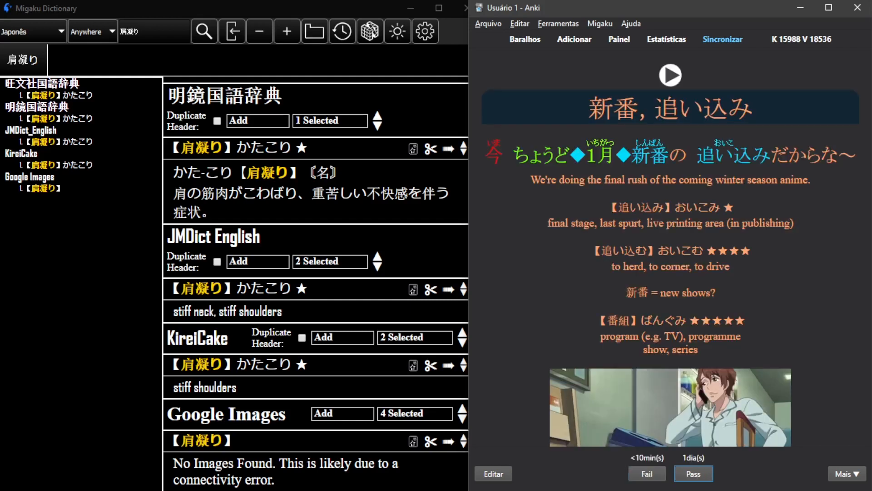
pyautogui.press('space')
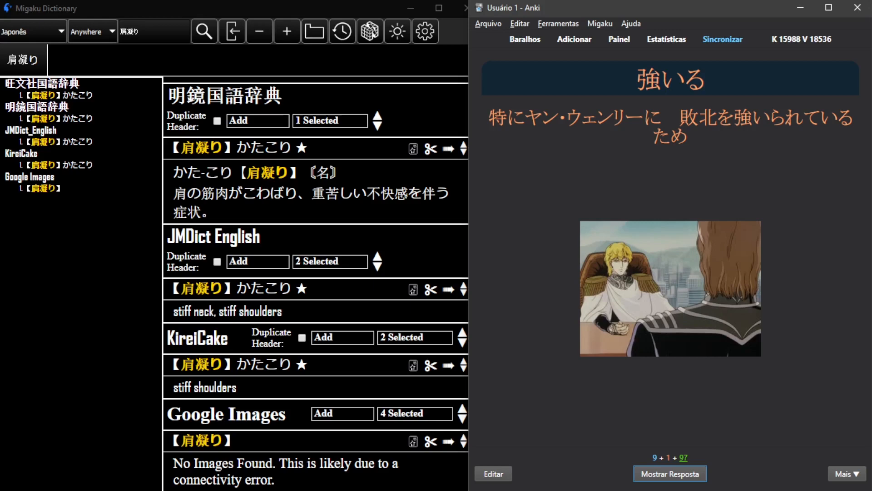
# Step: Reveal and grade as Pass the cards 強いる, 来客 and 中途半端
pyautogui.press('space')
pyautogui.press('space')
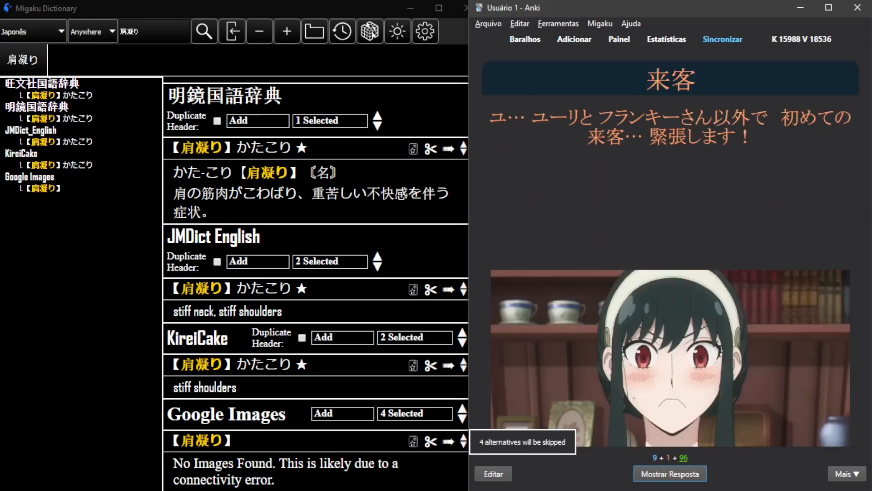
pyautogui.press('space')
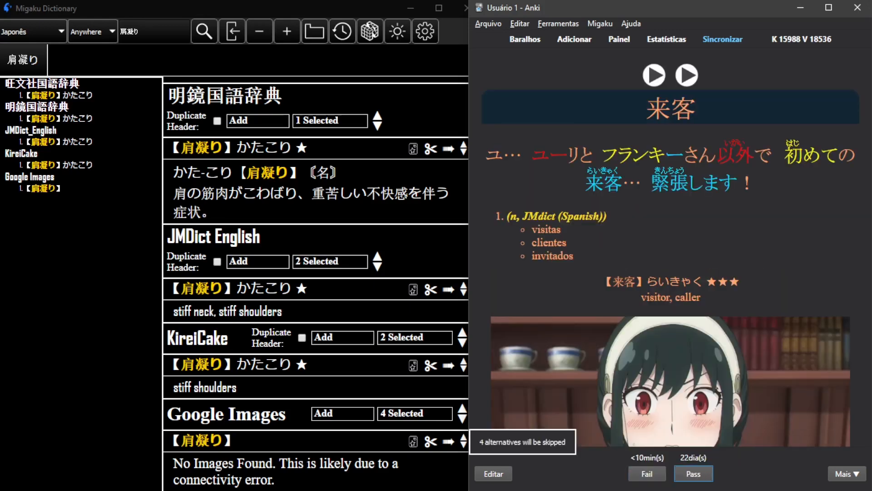
pyautogui.press('space')
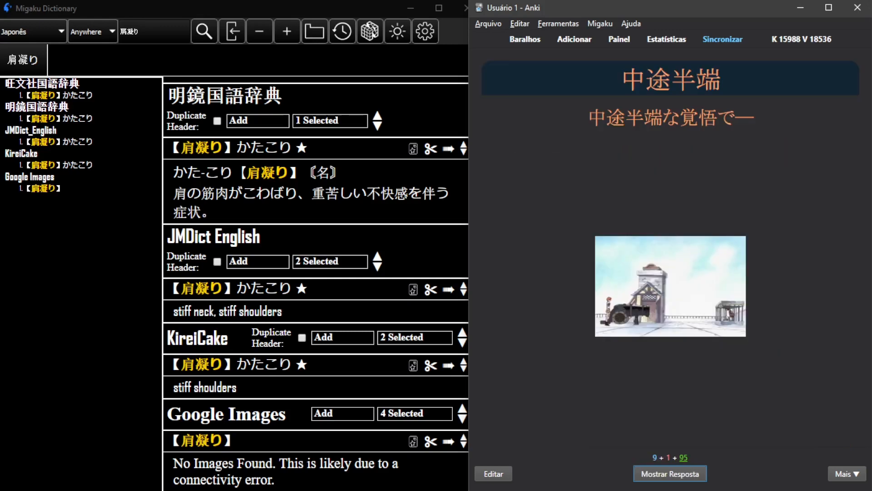
pyautogui.press('space')
pyautogui.press('space')
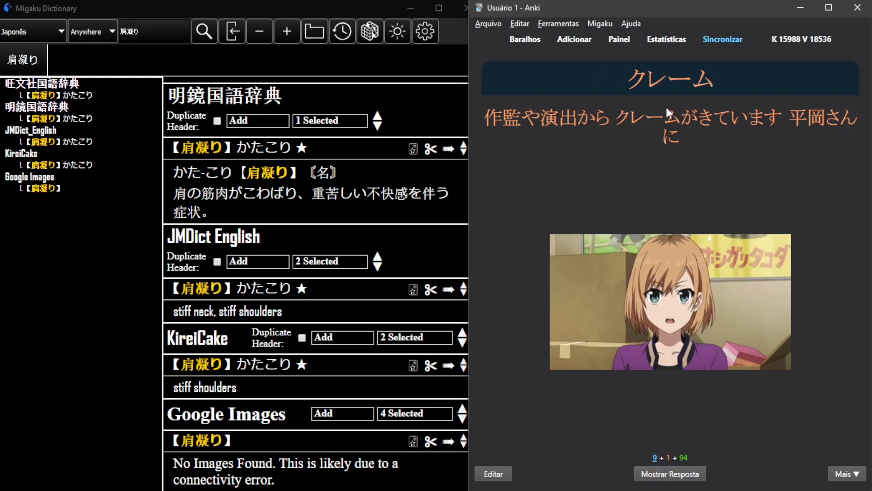
# Step: Reveal the クレーム answer, highlight "claim", "complaint" and the headword to compare their meanings, and grade the card as Fail
pyautogui.press('space')
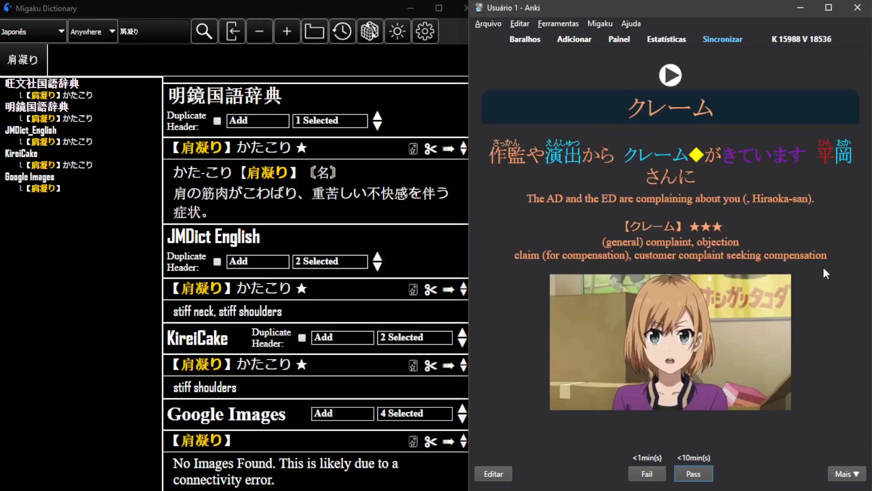
pyautogui.doubleClick(522, 257)
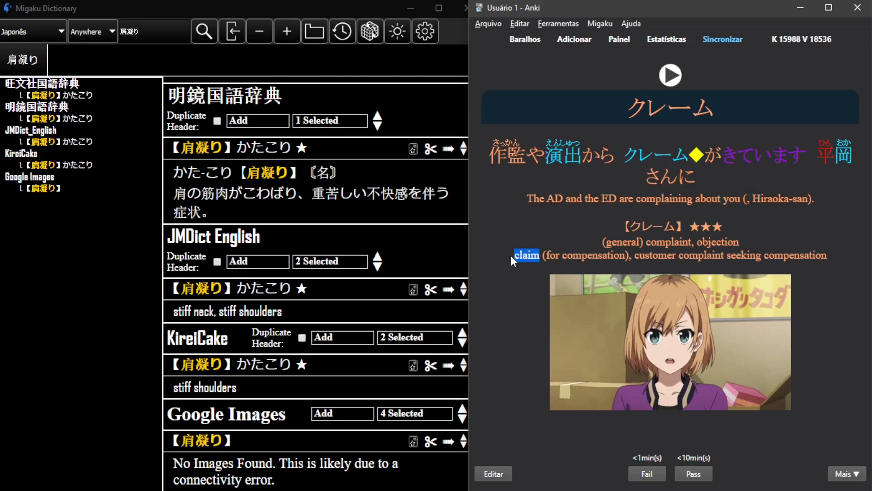
pyautogui.click(664, 243)
pyautogui.doubleClick(664, 243)
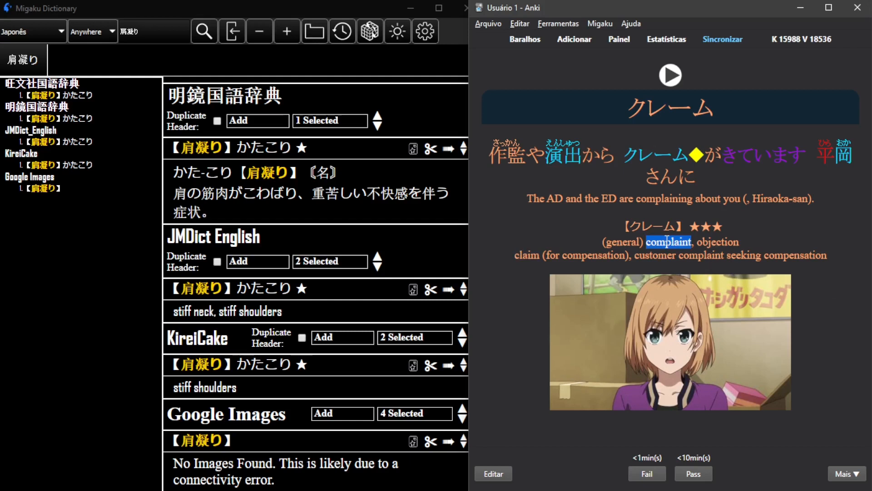
pyautogui.doubleClick(626, 119)
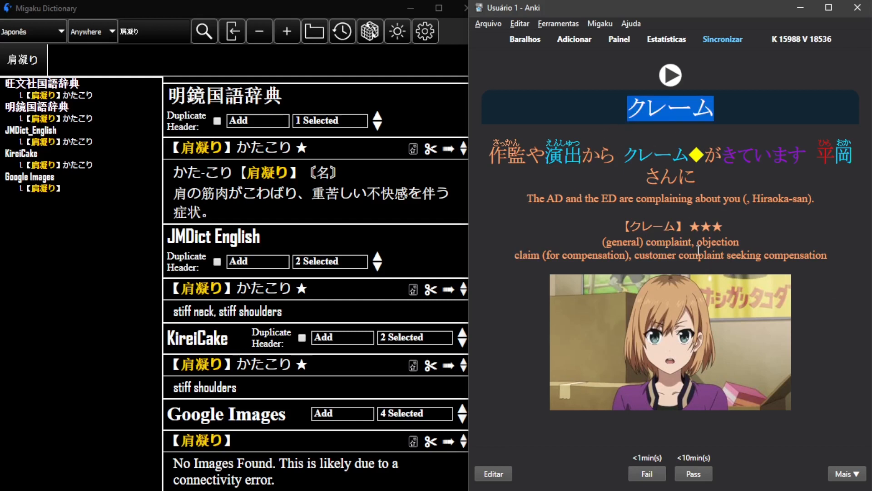
pyautogui.click(715, 261)
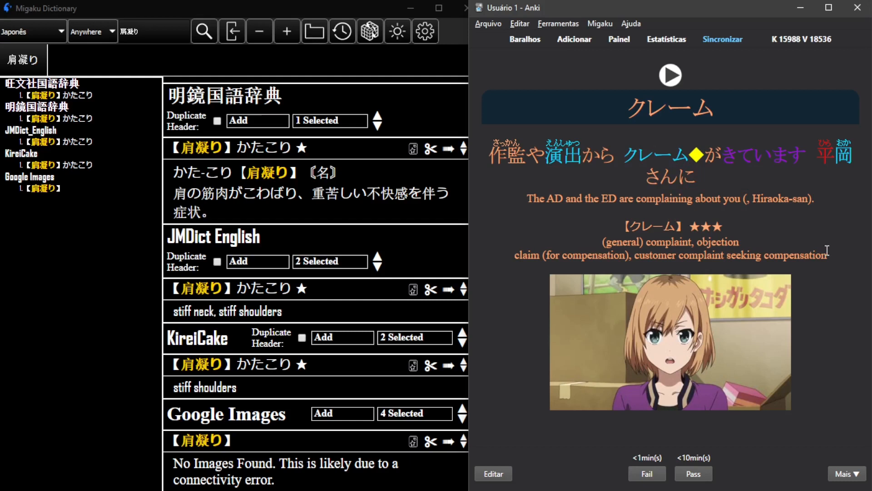
pyautogui.click(646, 473)
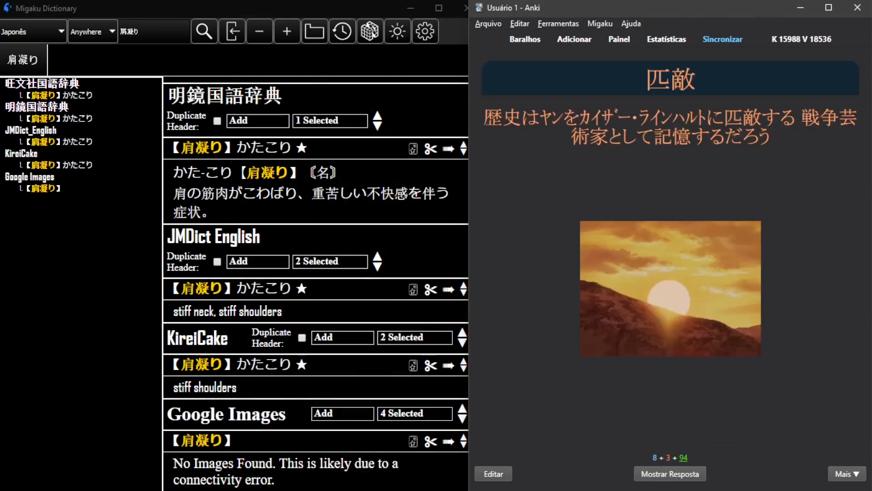
# Step: Reveal the 匹敵 card and the さしあたり, 怠る card in turn and grade both as Pass
pyautogui.press('space')
pyautogui.press('space')
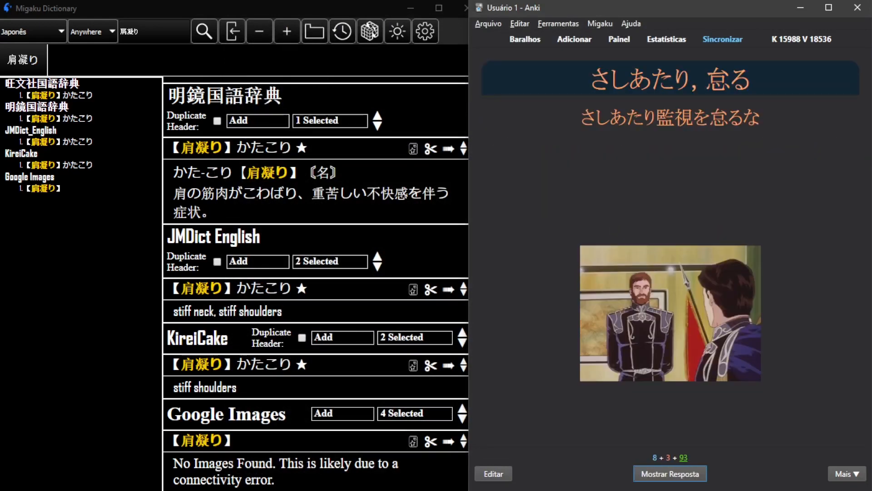
pyautogui.press('space')
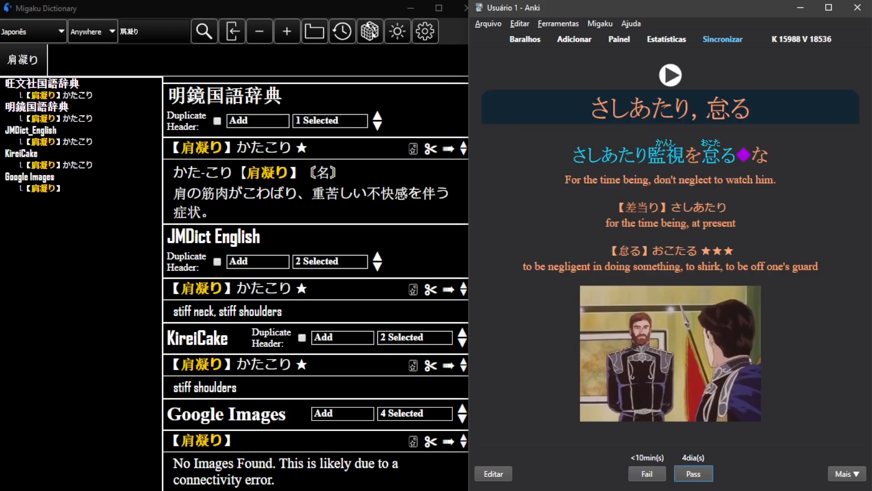
pyautogui.press('space')
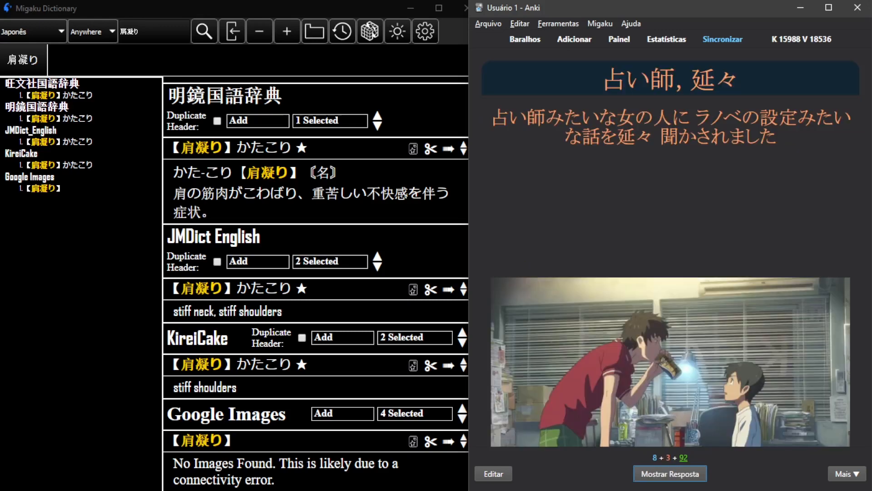
# Step: Reveal and grade as Pass the cards 占い師, 延々; 腕を磨く; and 客観的
pyautogui.press('space')
pyautogui.press('space')
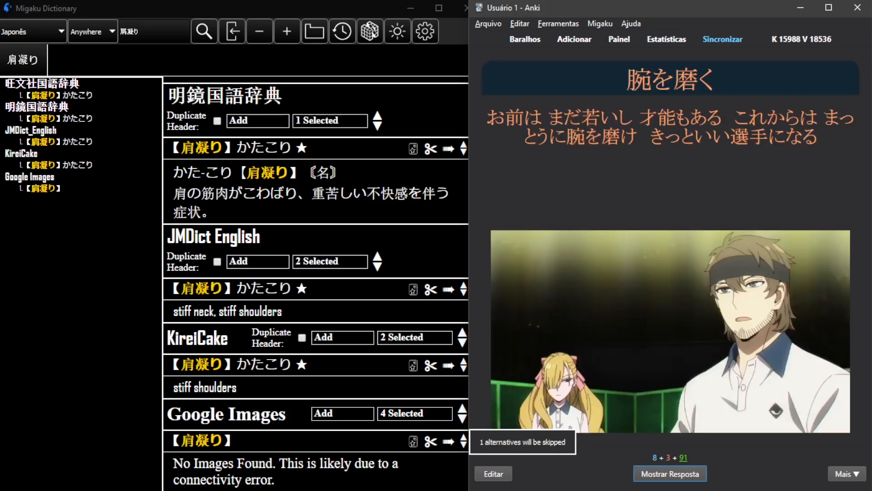
pyautogui.press('space')
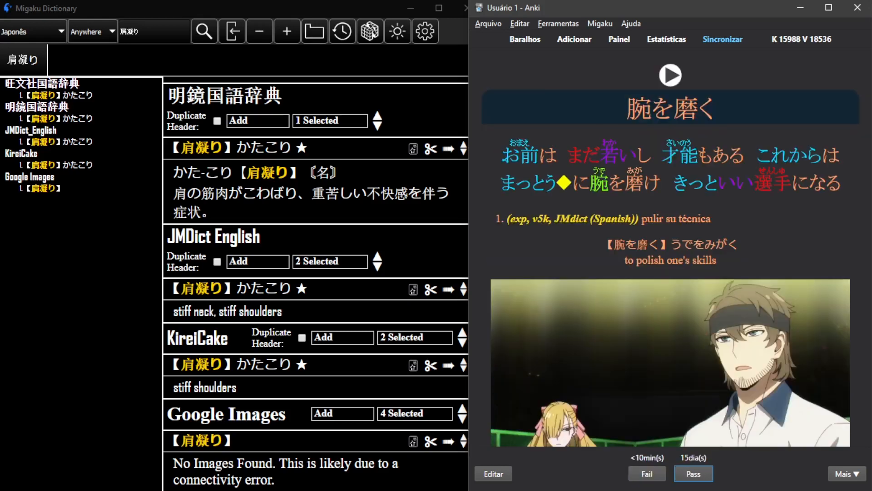
pyautogui.press('space')
pyautogui.press('space')
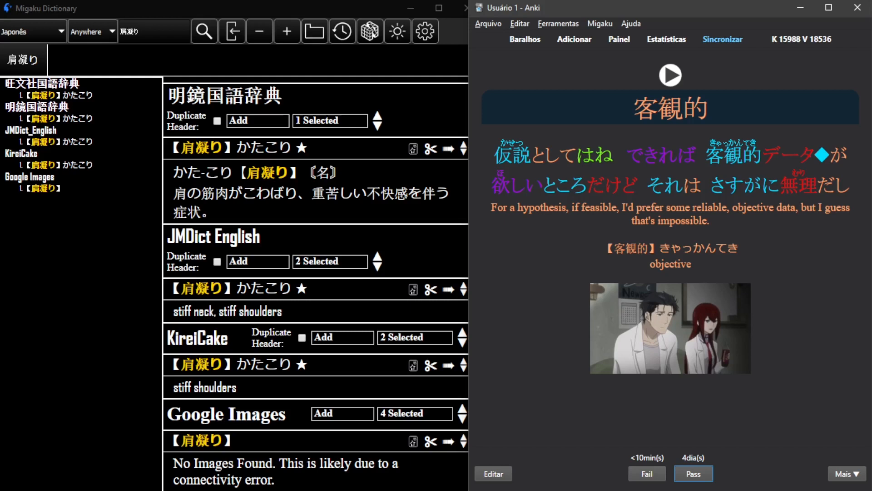
pyautogui.press('space')
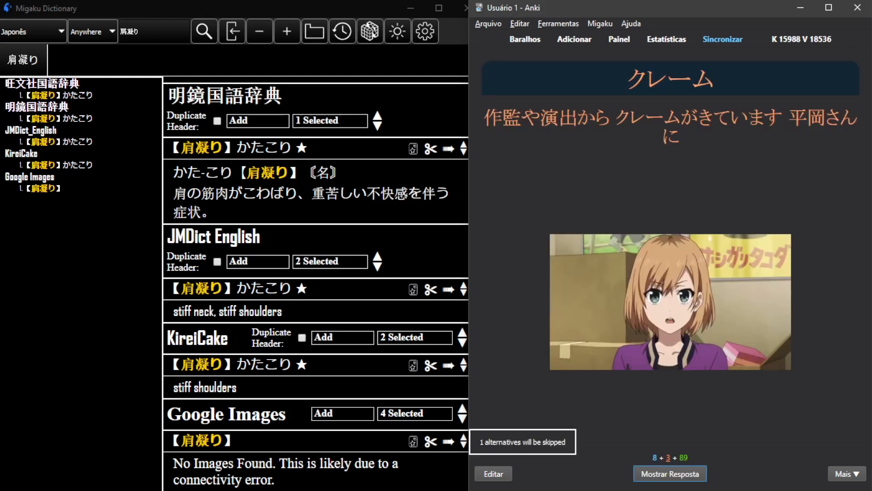
# Step: Reveal and grade as Pass the repeated クレーム card, the この機会, 引きずり出す card and the 騒々しい card
pyautogui.press('space')
pyautogui.press('space')
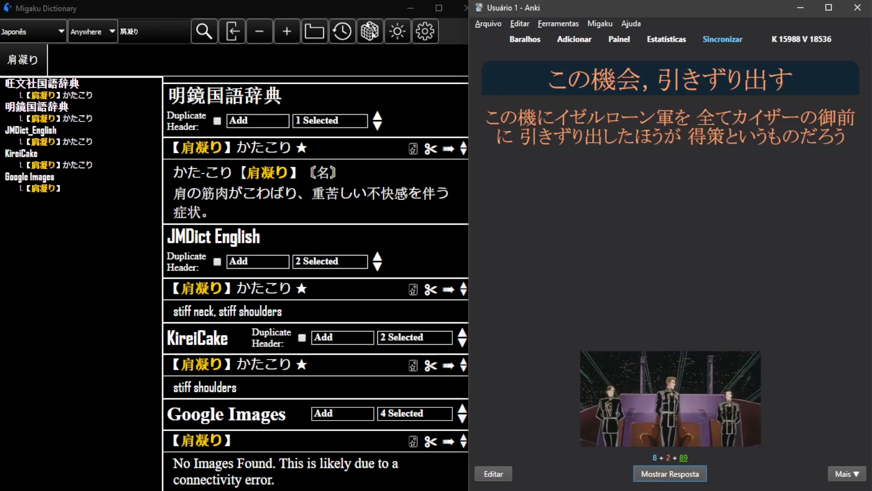
pyautogui.press('space')
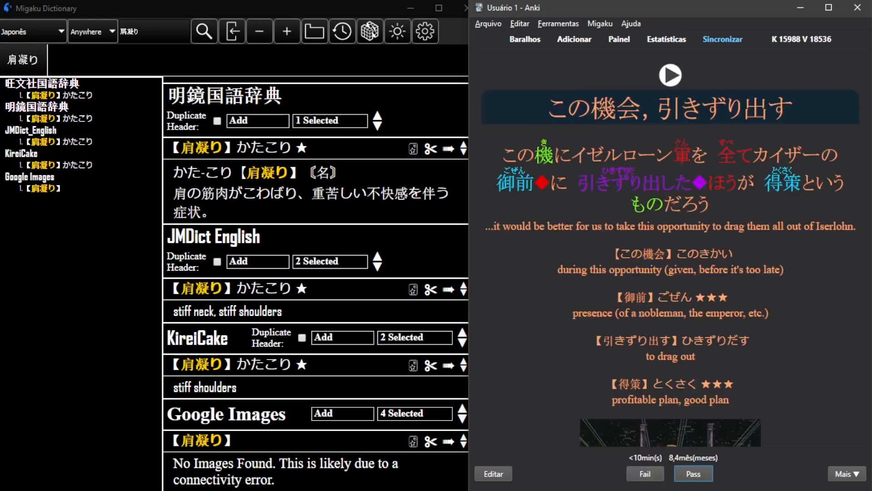
pyautogui.press('space')
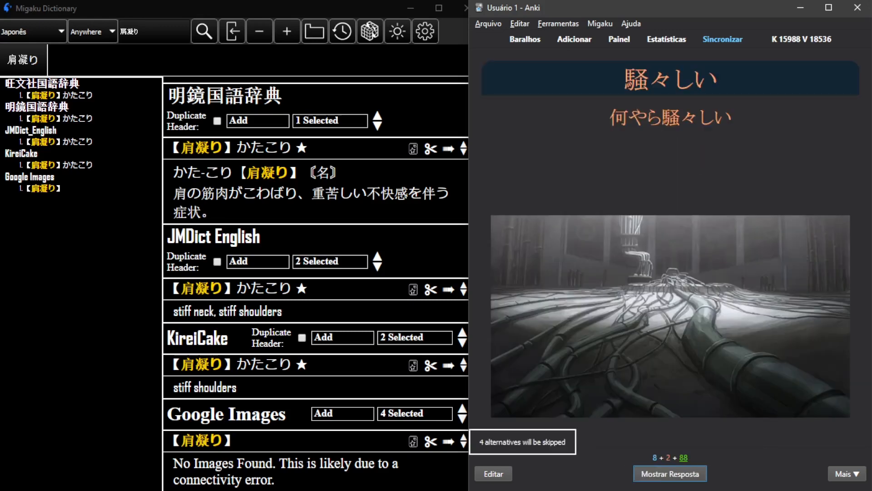
pyautogui.press('space')
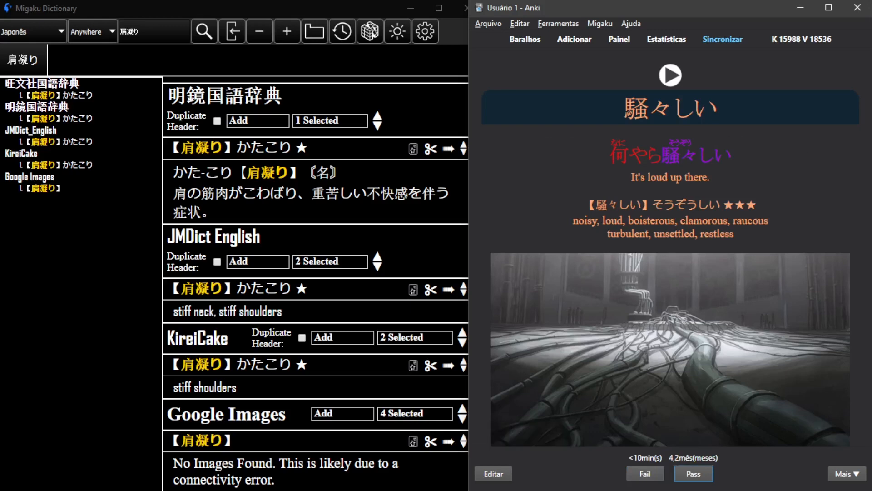
pyautogui.press('space')
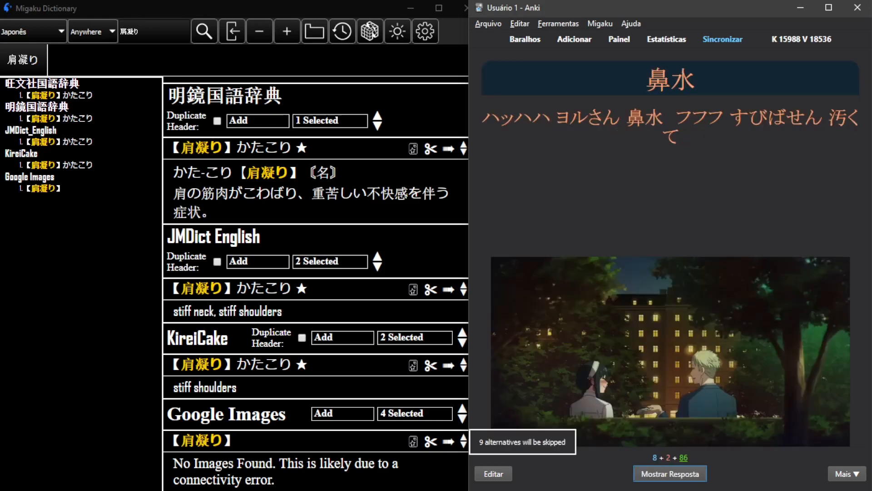
# Step: Reveal the 鼻水 answer, look over its definitions and picture, highlight the headword, and grade the card as Pass
pyautogui.press('space')
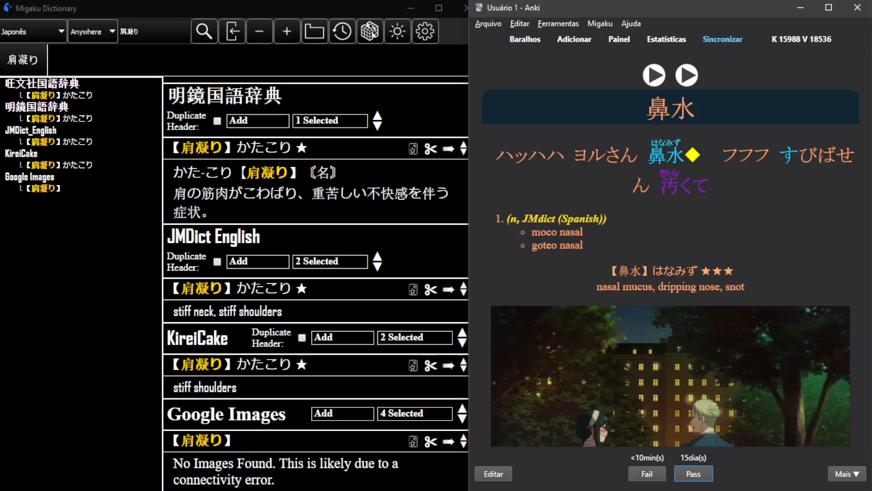
pyautogui.scroll(-2, 705, 267)
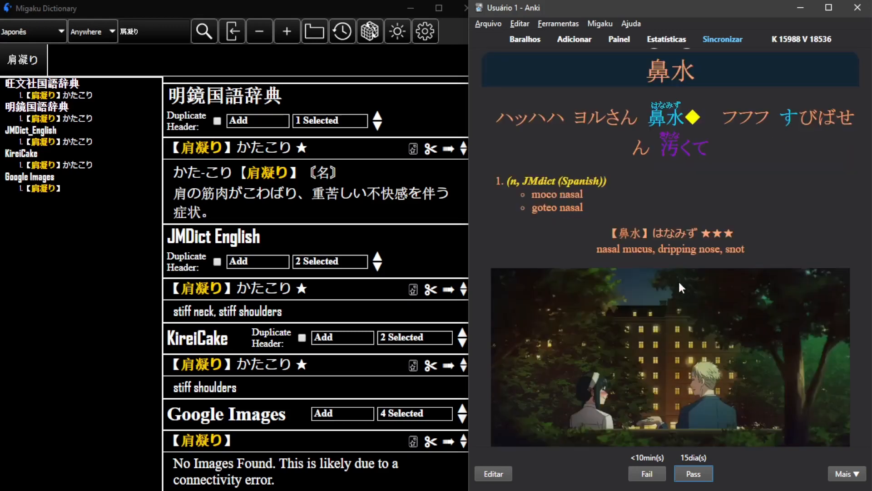
pyautogui.scroll(-1, 679, 283)
pyautogui.scroll(1, 684, 309)
pyautogui.scroll(-2, 687, 291)
pyautogui.scroll(1, 678, 261)
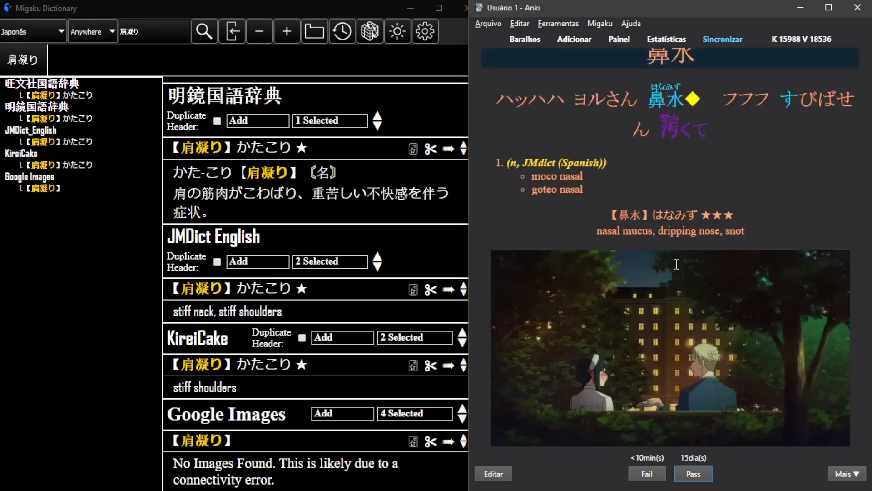
pyautogui.scroll(2, 677, 264)
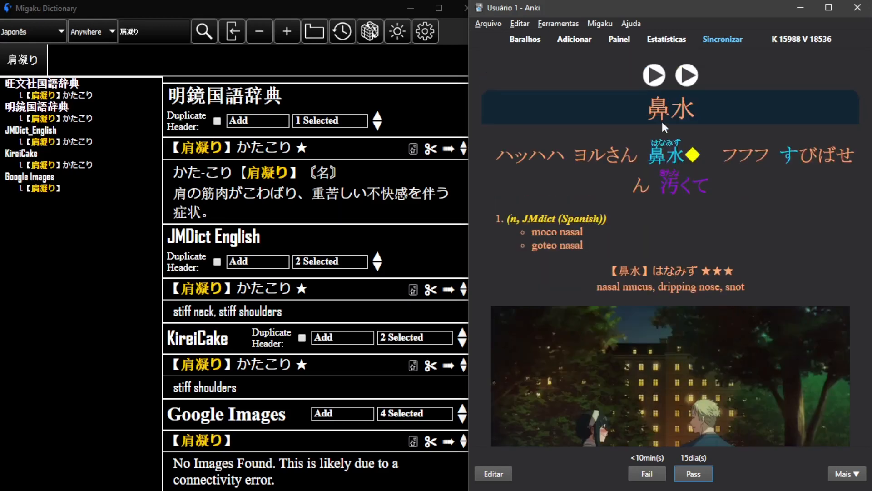
pyautogui.doubleClick(690, 119)
pyautogui.click(797, 120)
pyautogui.press('space')
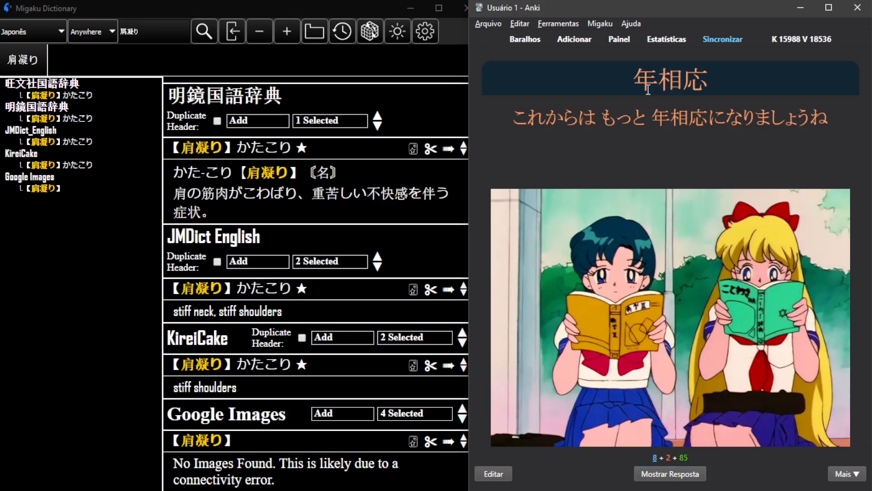
# Step: Study the front of the 年相応 card, highlighting the headword and its occurrence in the example sentence
pyautogui.doubleClick(685, 87)
pyautogui.doubleClick(685, 86)
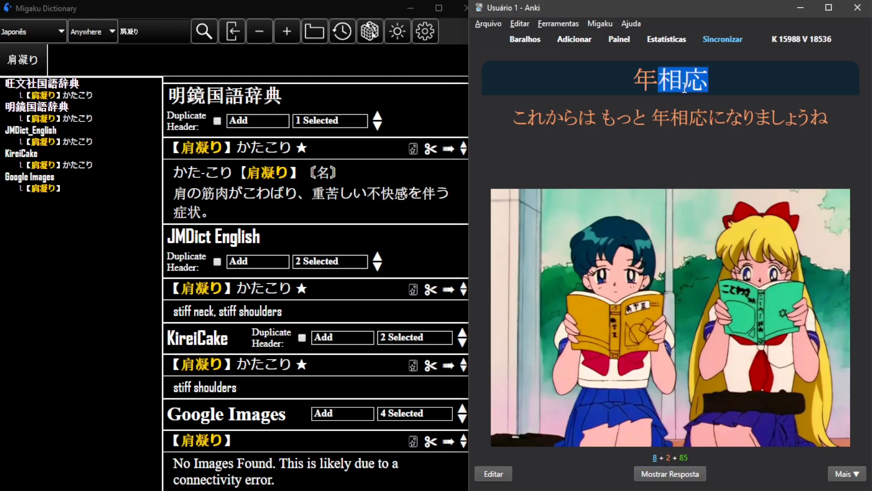
pyautogui.doubleClick(631, 79)
pyautogui.moveTo(646, 83); pyautogui.dragTo(698, 84)
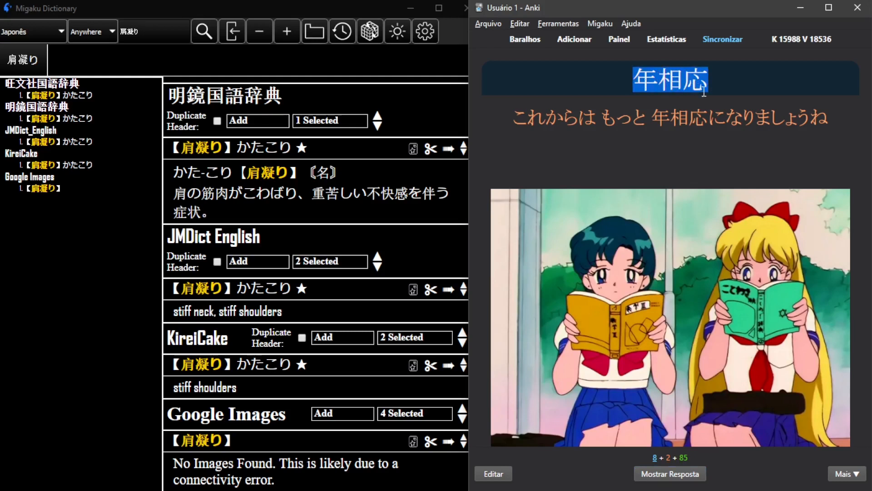
pyautogui.click(758, 109)
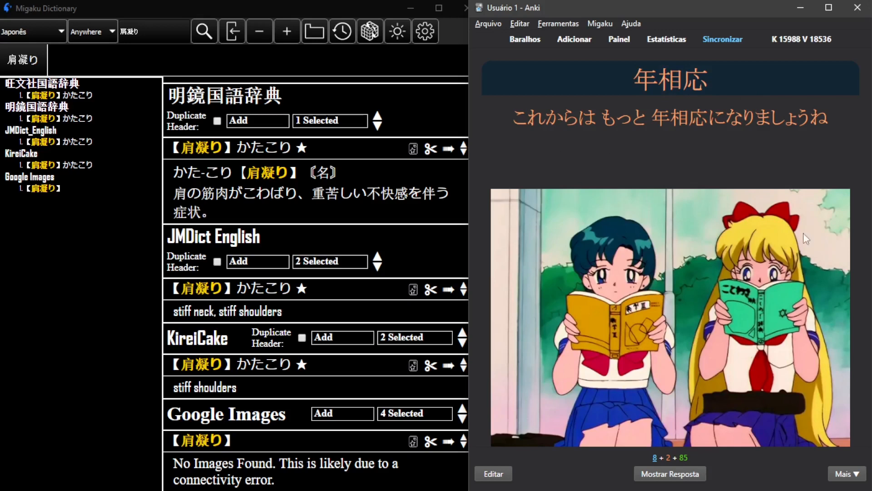
pyautogui.scroll(-1, 803, 234)
pyautogui.scroll(1, 731, 281)
pyautogui.moveTo(650, 117)
pyautogui.mouseDown()
pyautogui.moveTo(709, 117)
pyautogui.moveTo(658, 116)
pyautogui.mouseUp()
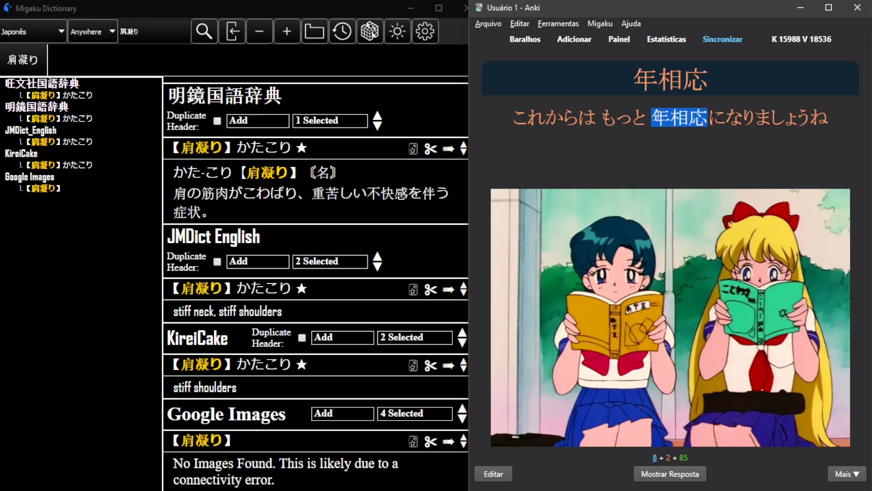
pyautogui.click(659, 139)
# Step: Reveal the 年相応 answer and highlight the furigana ねん above 年 in the sentence
pyautogui.press('space')
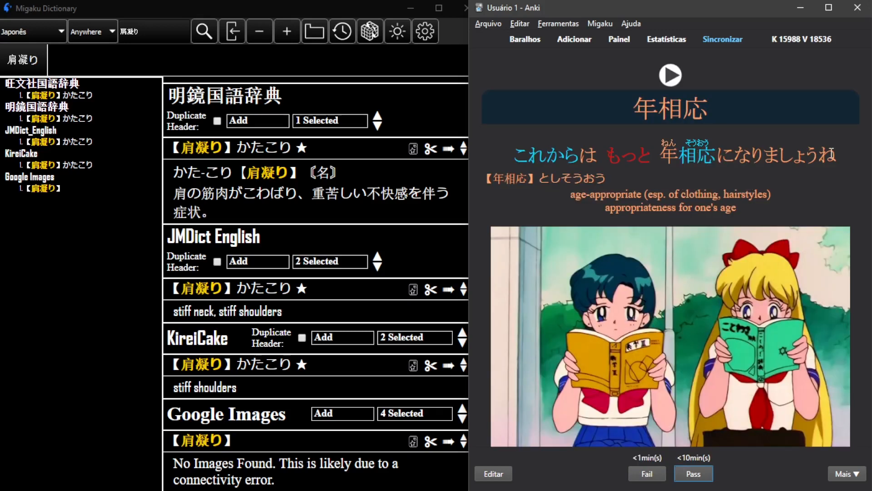
pyautogui.click(859, 198)
pyautogui.doubleClick(662, 141)
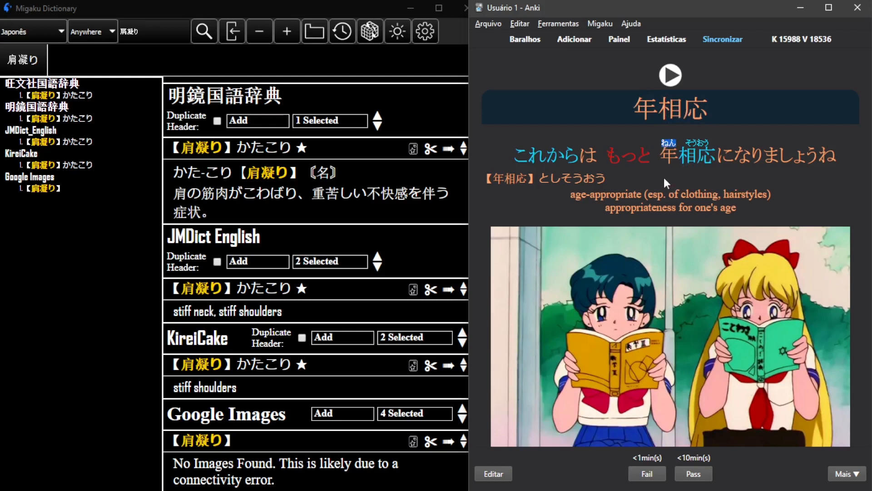
pyautogui.doubleClick(663, 142)
# Step: Edit the card's Reading Pitch Accent field so the reading of 年 is とし, copied from the English field, and return to the answer
pyautogui.press('e')
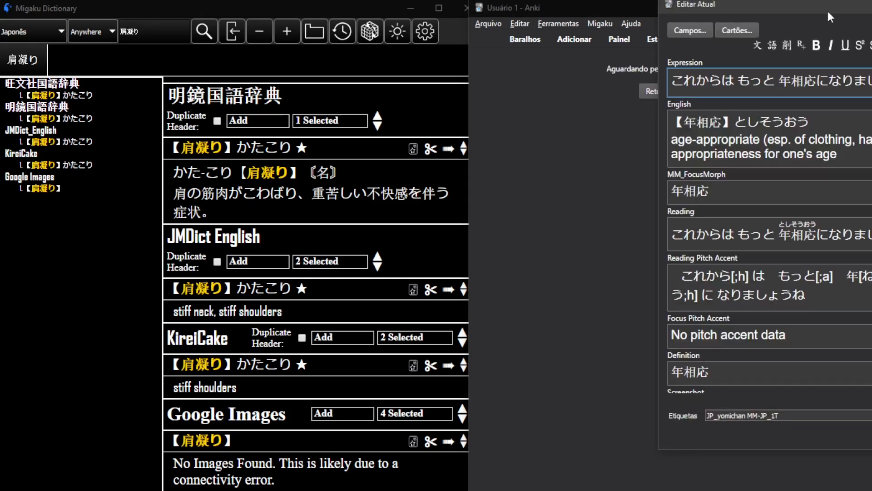
pyautogui.moveTo(828, 10); pyautogui.dragTo(563, 46)
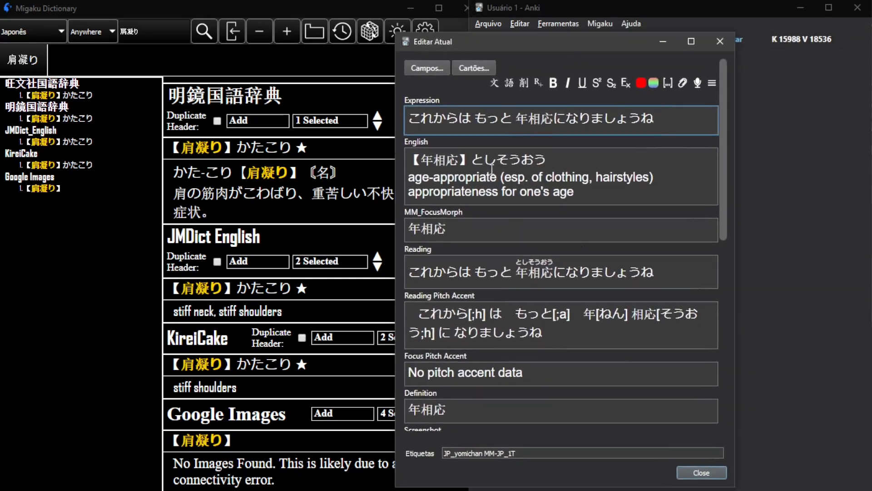
pyautogui.moveTo(471, 160); pyautogui.dragTo(496, 160)
pyautogui.hotkey('ctrl', 'c')
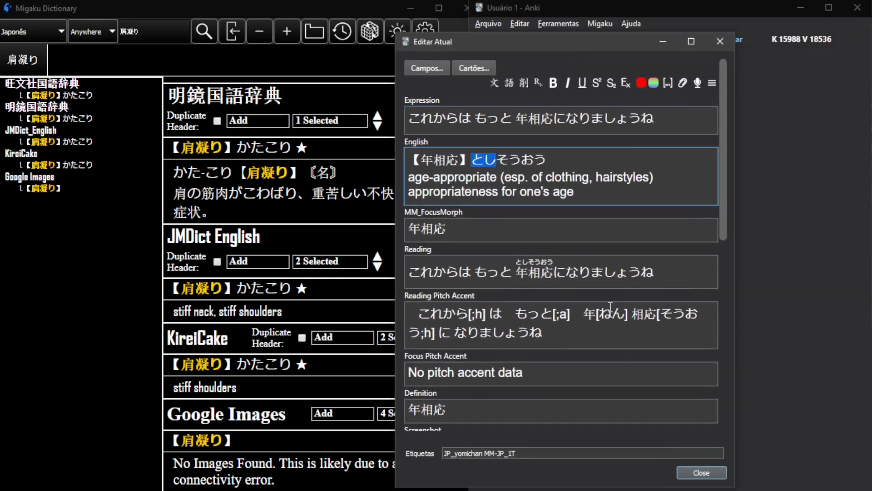
pyautogui.moveTo(599, 314); pyautogui.dragTo(623, 313)
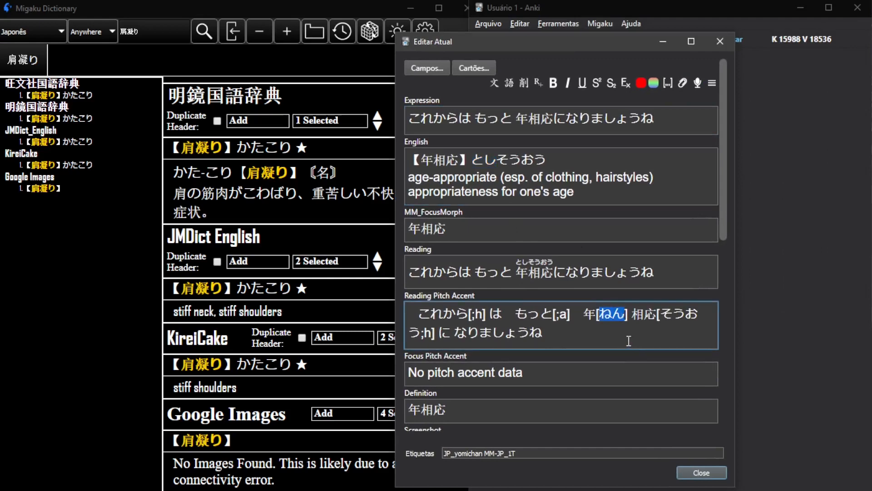
pyautogui.hotkey('ctrl', 'v')
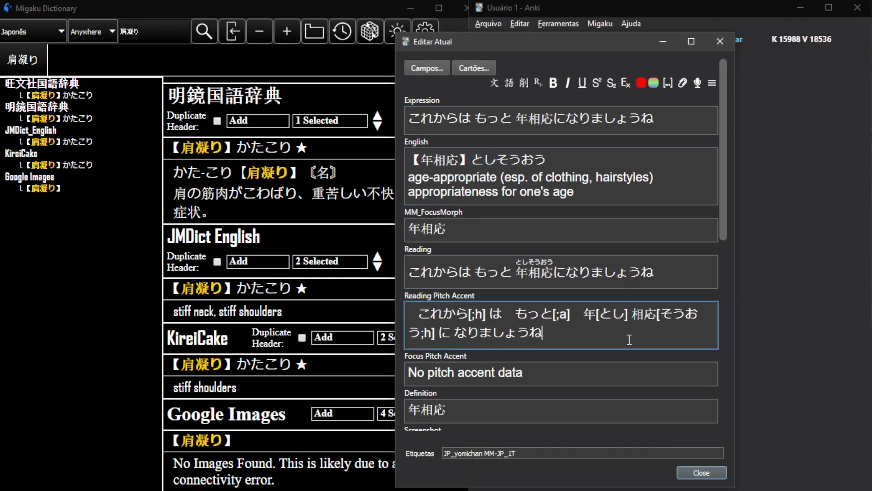
pyautogui.press('Escape')
pyautogui.press('space')
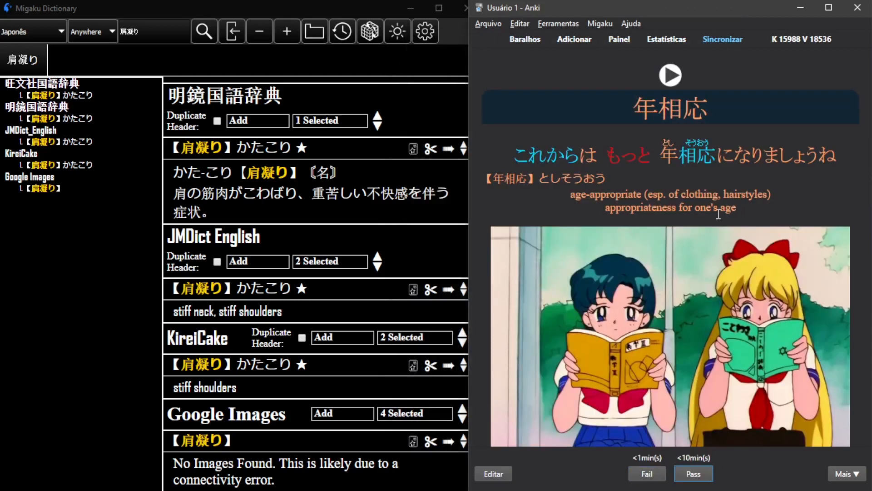
# Step: Remove the opening <div style="text-align: left;"> tag from the HTML of the card's English field and finish editing
pyautogui.press('e')
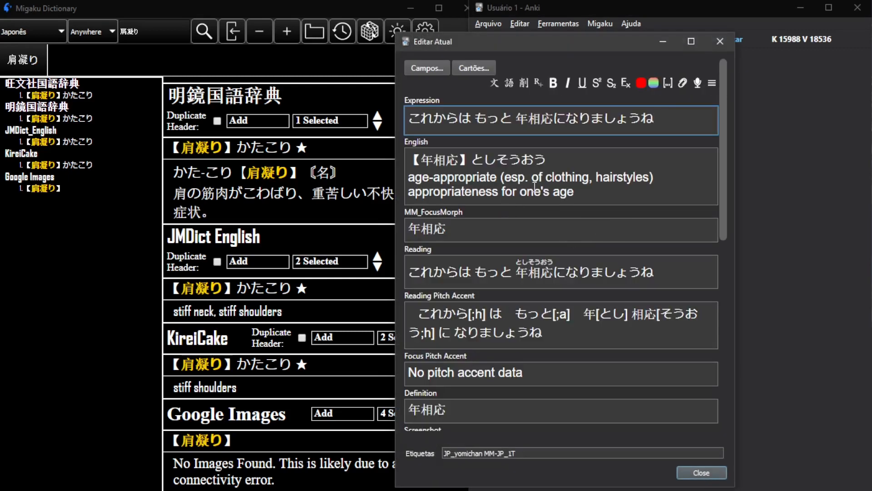
pyautogui.click(626, 202)
pyautogui.moveTo(626, 202); pyautogui.dragTo(396, 163)
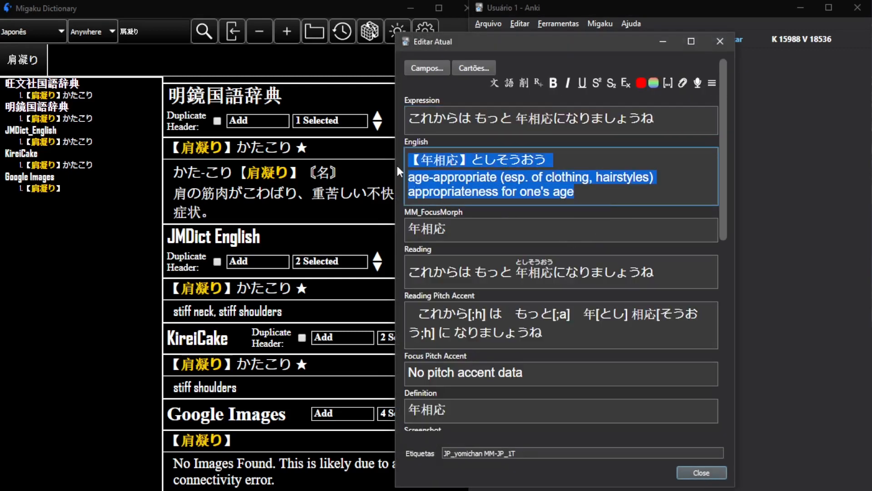
pyautogui.click(652, 167)
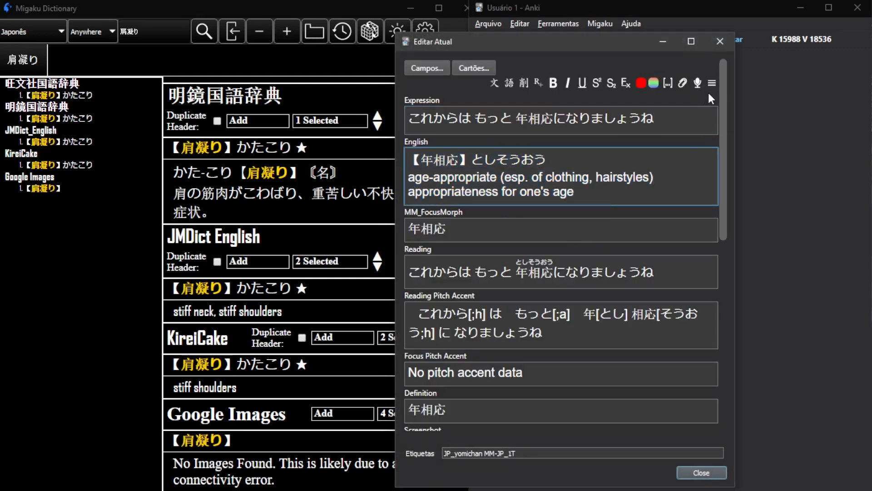
pyautogui.hotkey('shift', 'Home')
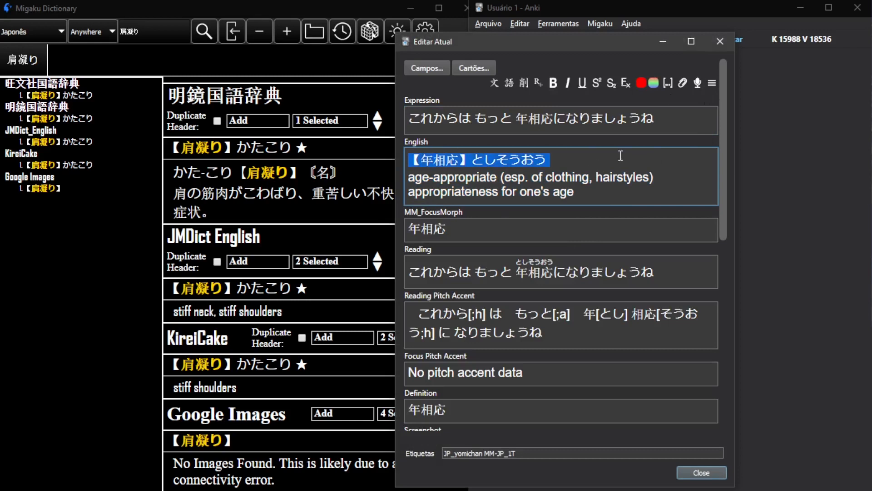
pyautogui.press('Right')
pyautogui.click(712, 83)
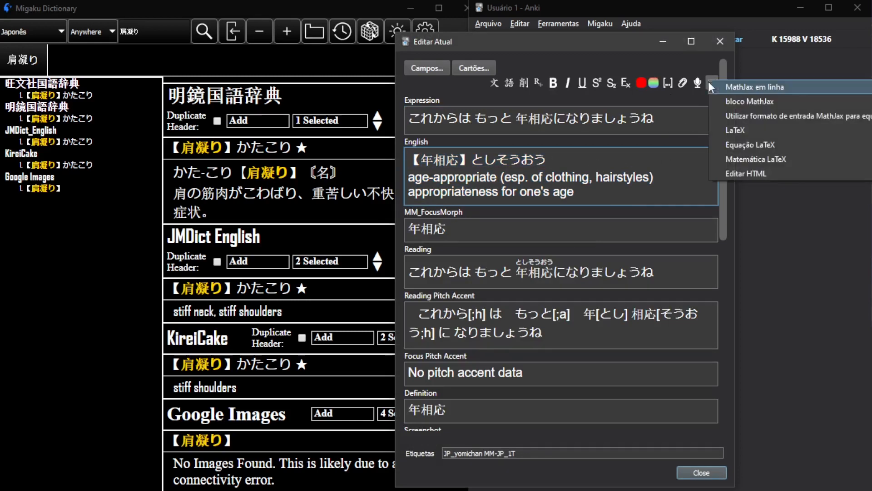
pyautogui.click(746, 175)
pyautogui.moveTo(740, 128); pyautogui.dragTo(646, 149)
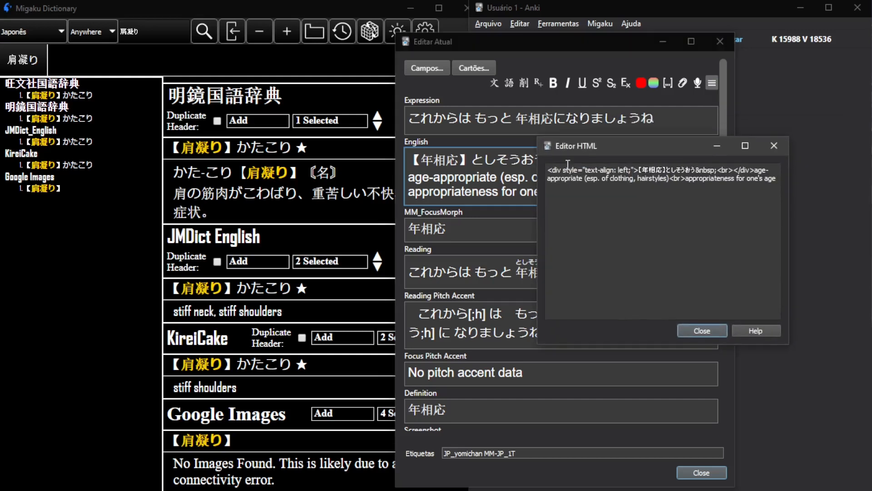
pyautogui.moveTo(552, 169); pyautogui.dragTo(635, 169)
pyautogui.click(635, 170)
pyautogui.moveTo(640, 170); pyautogui.dragTo(547, 170)
pyautogui.press('BackSpace')
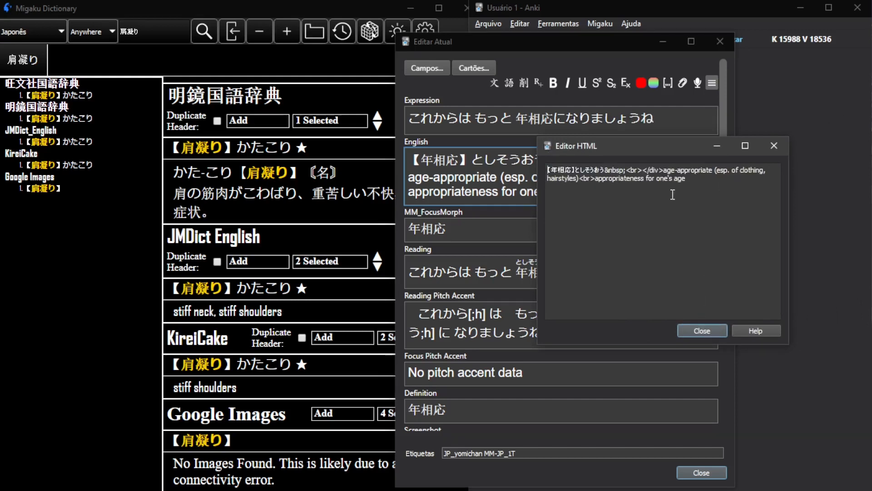
pyautogui.click(689, 330)
pyautogui.press('Escape')
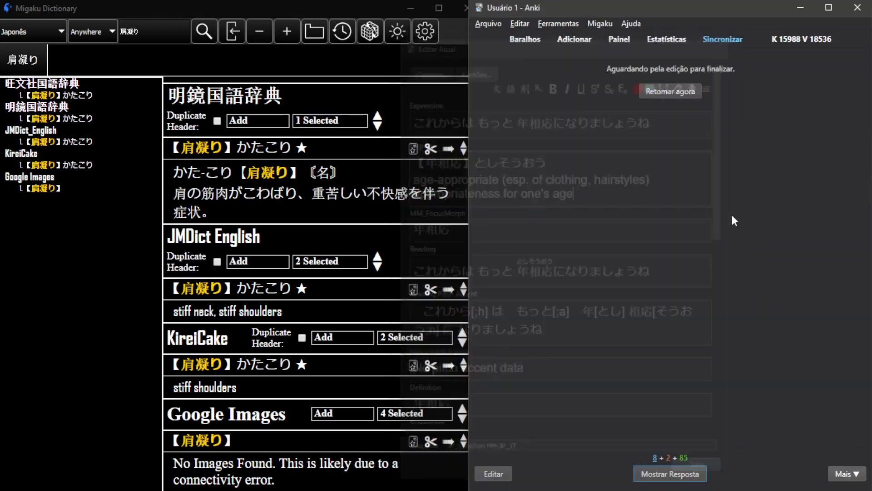
# Step: Reveal the 年相応 answer again and highlight the 【年相応】としそうおう line to check its alignment
pyautogui.press('space')
pyautogui.moveTo(610, 178); pyautogui.dragTo(733, 179)
pyautogui.click(743, 196)
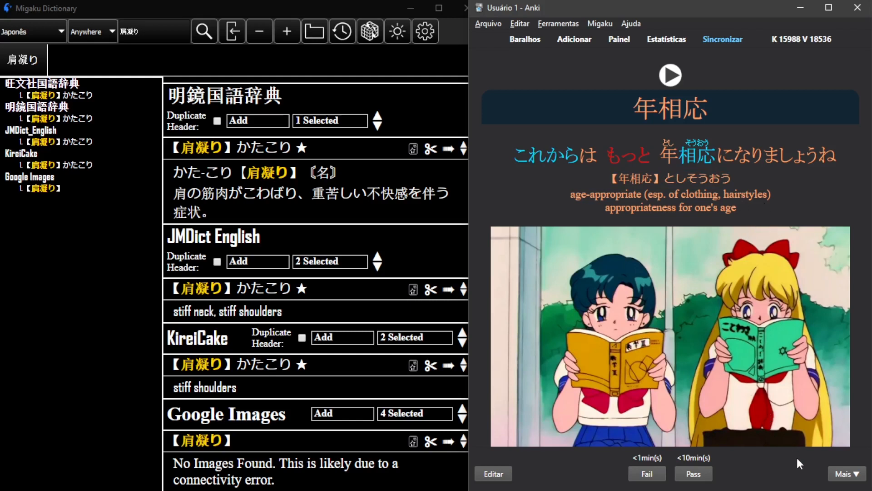
pyautogui.moveTo(870, 477); pyautogui.dragTo(871, 477)
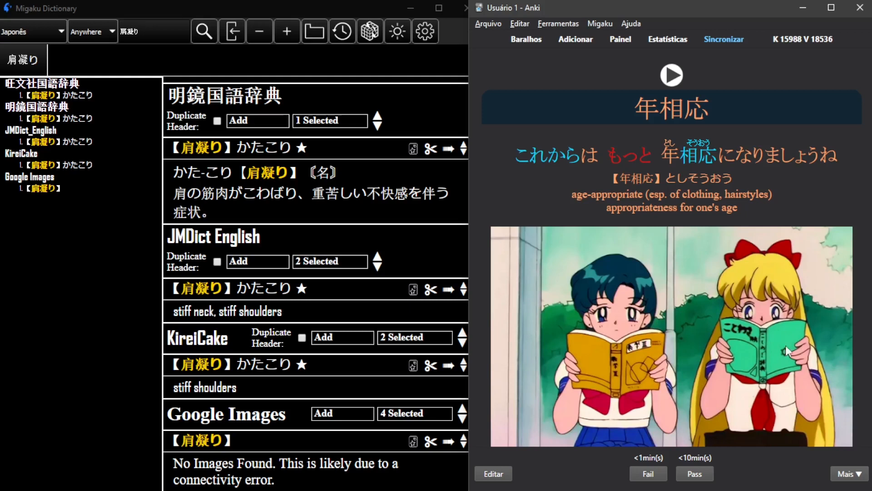
pyautogui.click(847, 474)
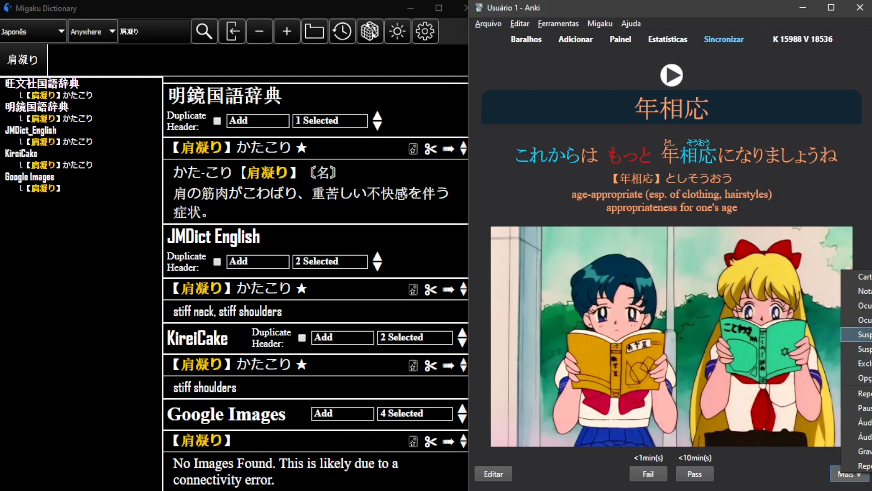
pyautogui.click(752, 215)
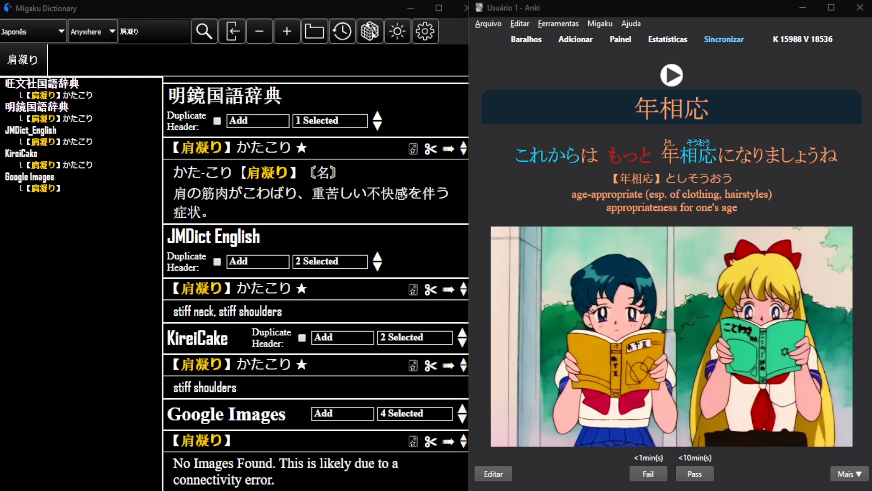
pyautogui.click(824, 173)
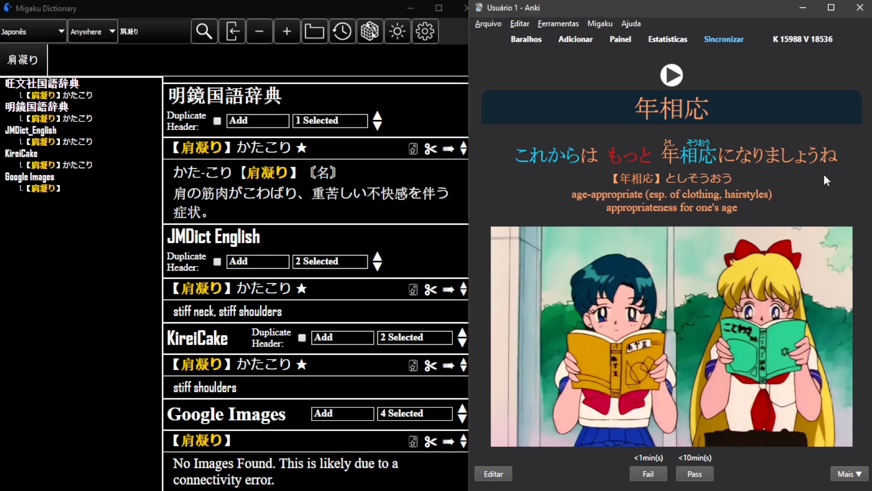
# Step: Open the 年相応 card in the card browser and reschedule it into the review queue with a 0 to 0 day interval
pyautogui.press('b')
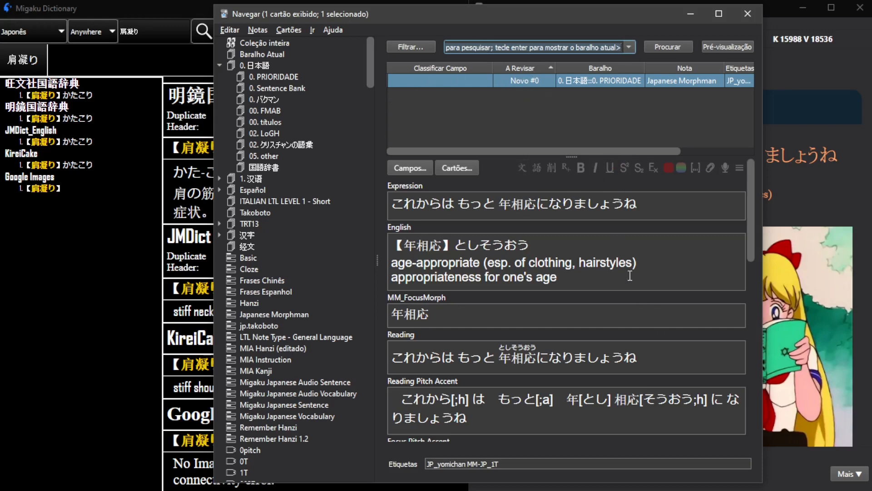
pyautogui.click(495, 80)
pyautogui.rightClick(495, 80)
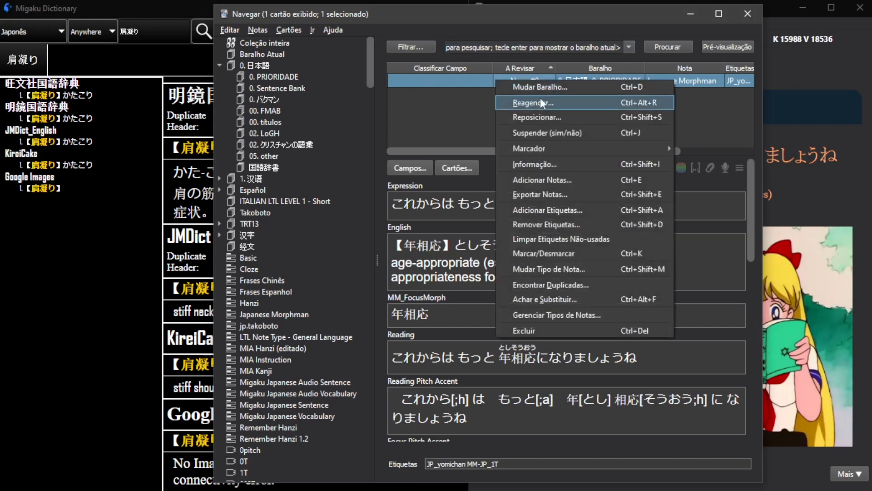
pyautogui.click(553, 102)
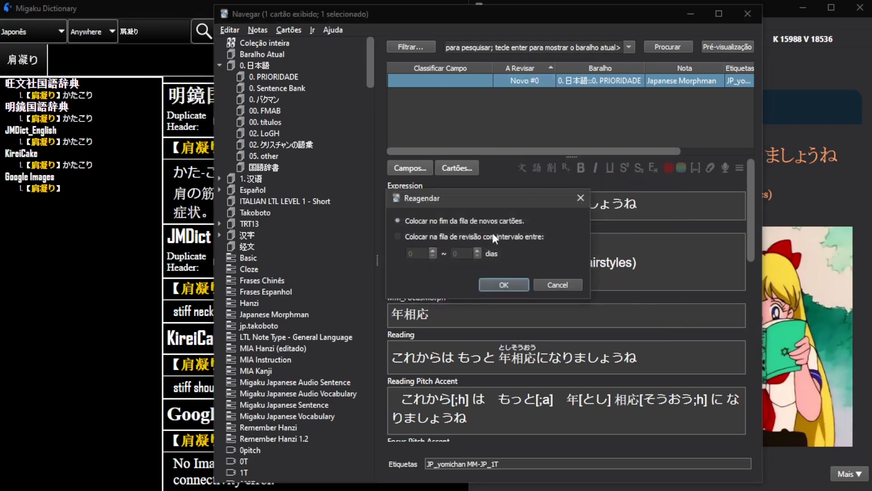
pyautogui.click(436, 237)
pyautogui.click(494, 282)
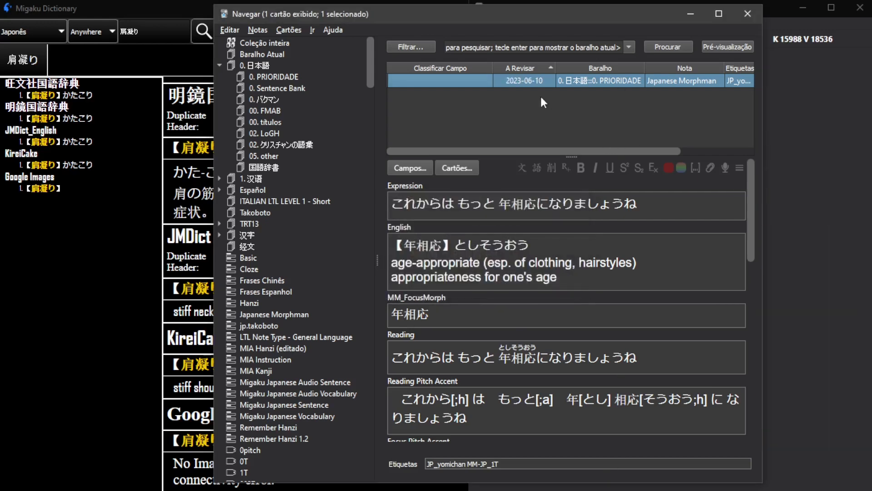
# Step: Move the 年相応 card to the deck 0.日本語::0. Sentence Bank and return to the review session
pyautogui.rightClick(548, 81)
pyautogui.click(567, 89)
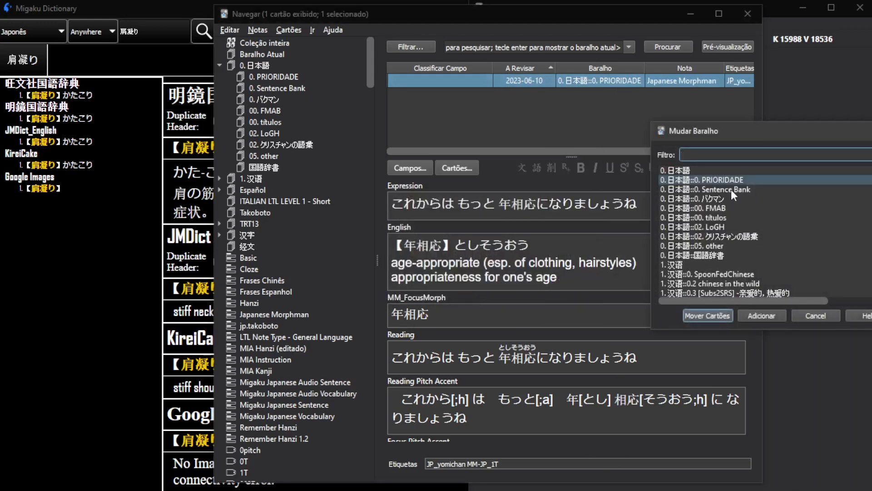
pyautogui.click(731, 189)
pyautogui.doubleClick(731, 189)
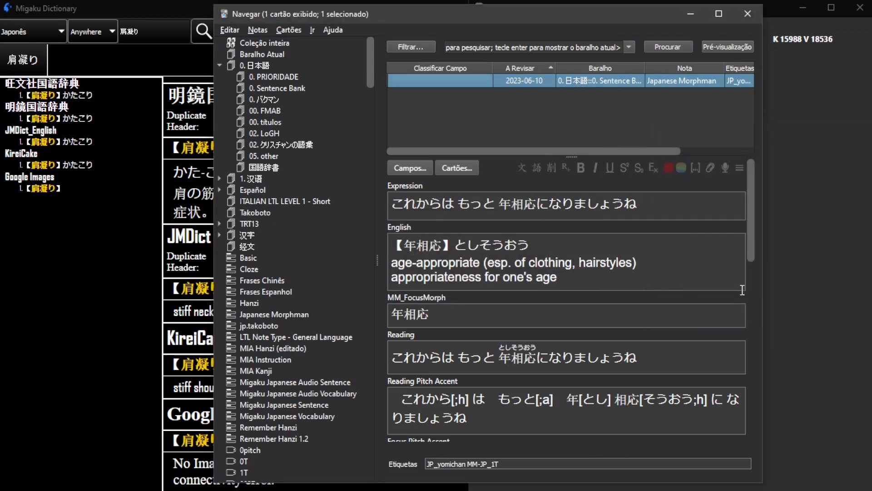
pyautogui.click(748, 15)
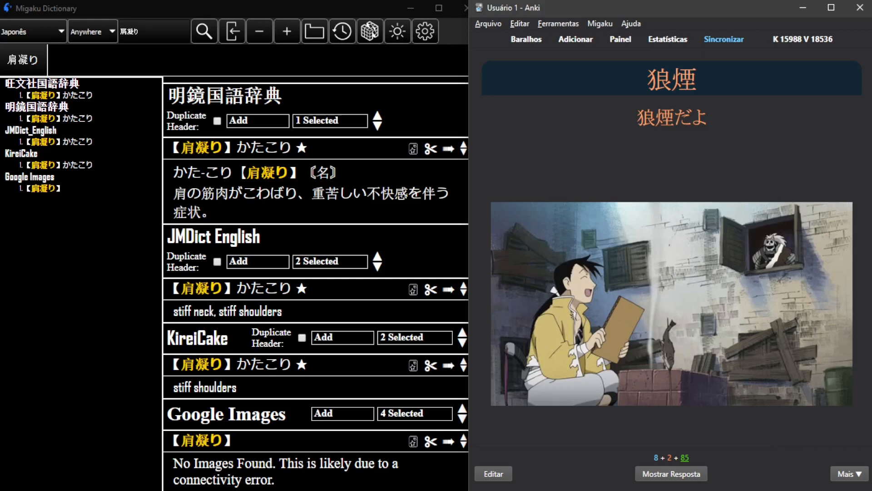
# Step: Reveal the answers of the 狼煙, 粗忽者, 断然 and 刹那 cards and grade each one Pass
pyautogui.press('space')
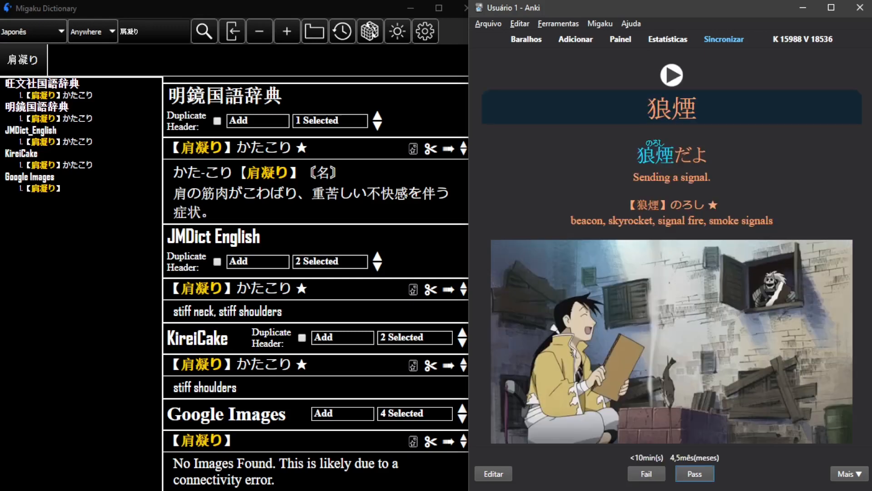
pyautogui.press('space')
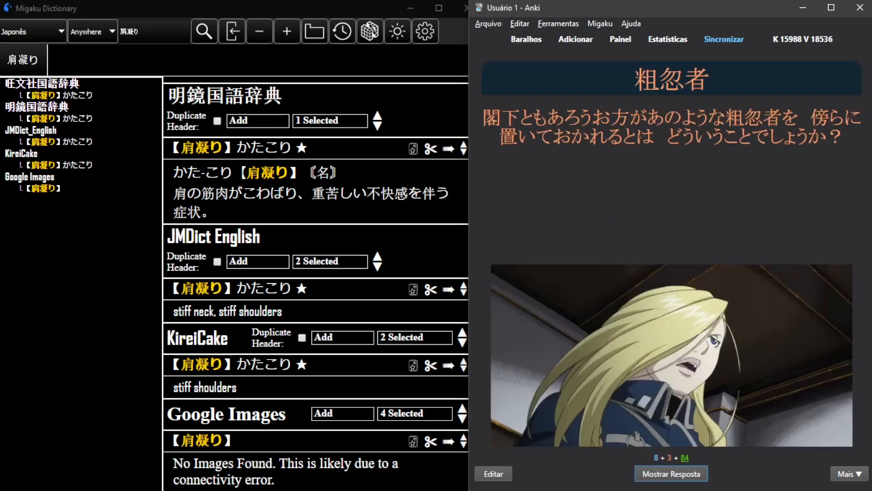
pyautogui.press('space')
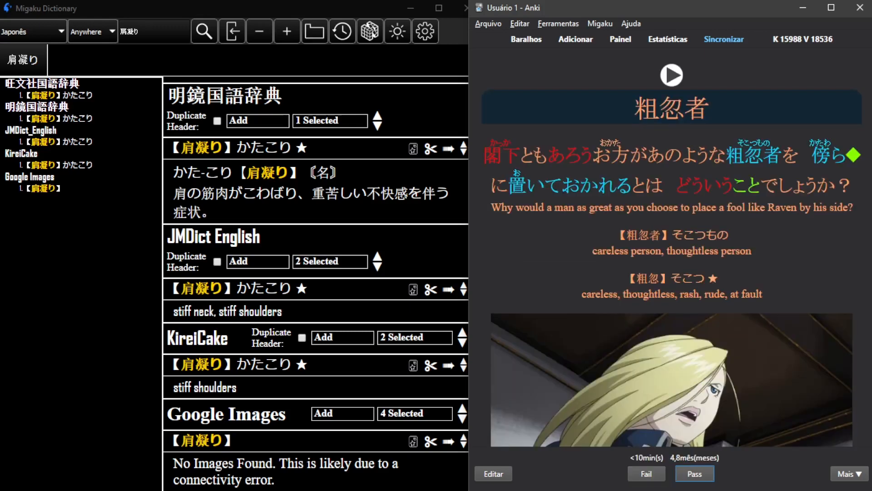
pyautogui.press('space')
pyautogui.press('space')
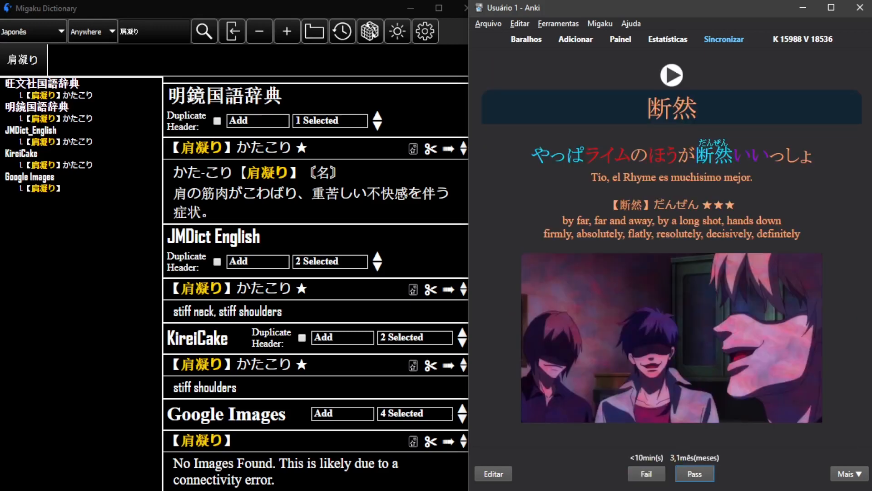
pyautogui.press('space')
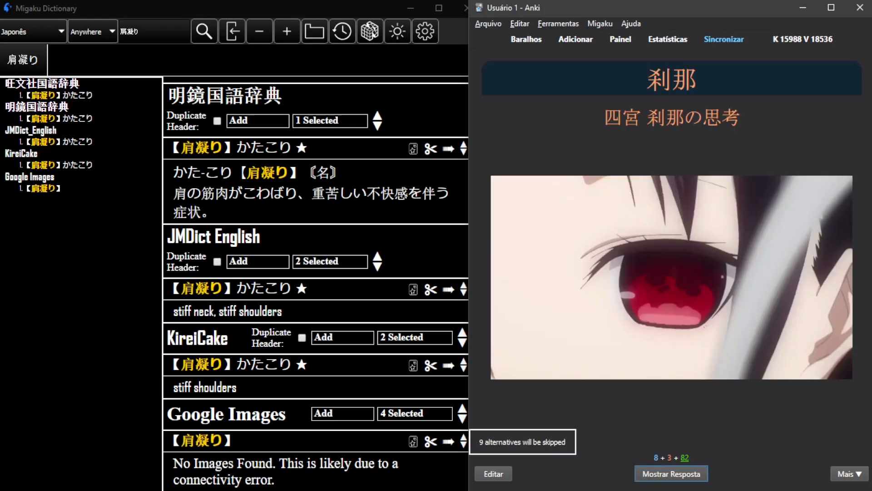
pyautogui.press('space')
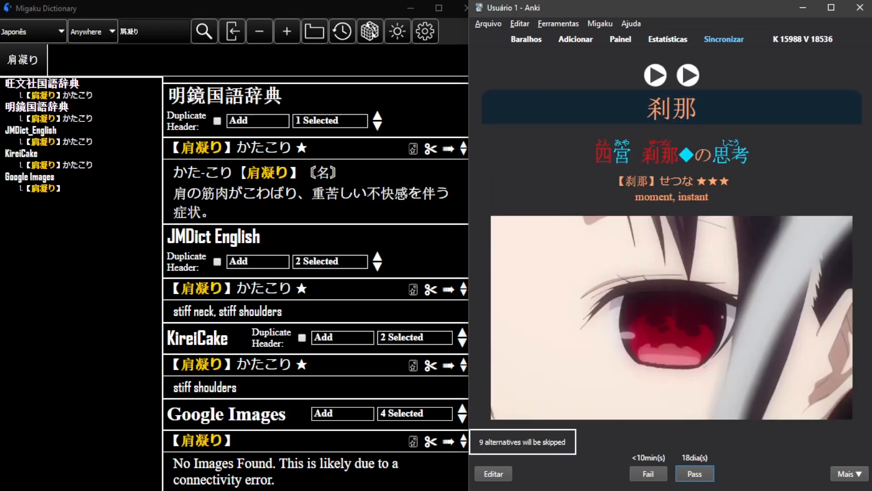
pyautogui.press('space')
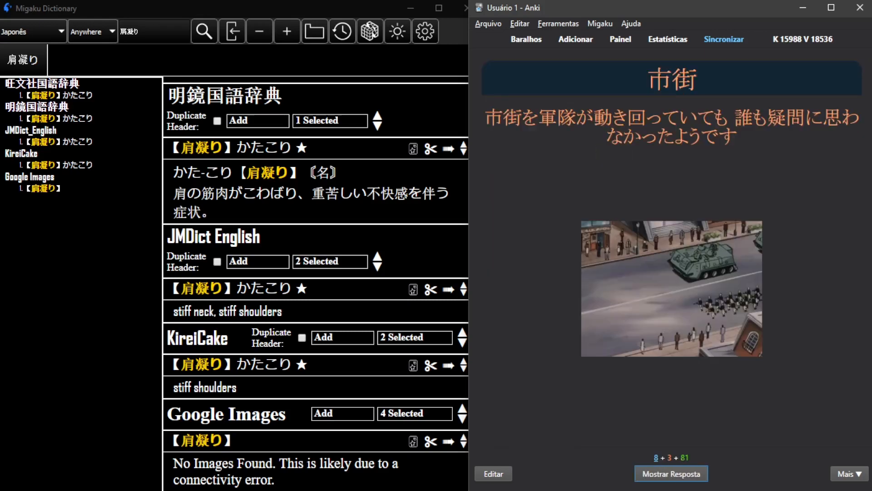
# Step: Reveal the 市街 answer, check the pitch accents of 市街, 軍隊 and 動き回って in its sentence, and grade the card Pass
pyautogui.press('space')
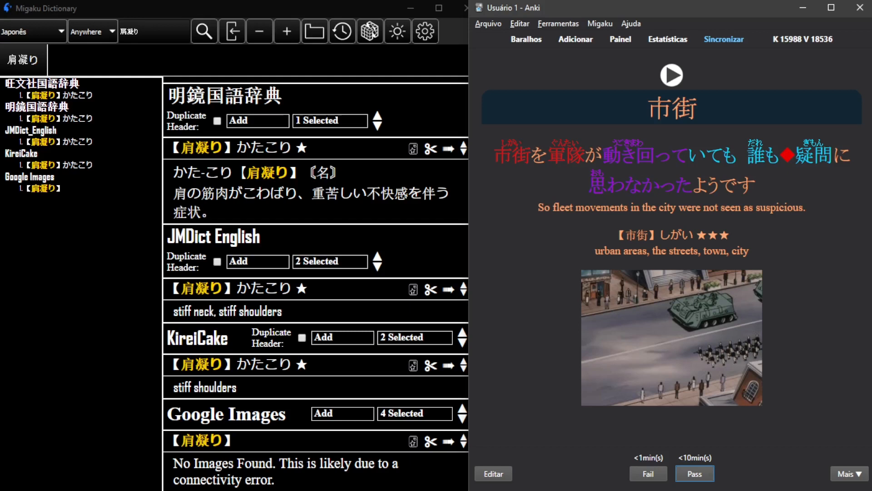
pyautogui.moveTo(523, 159)
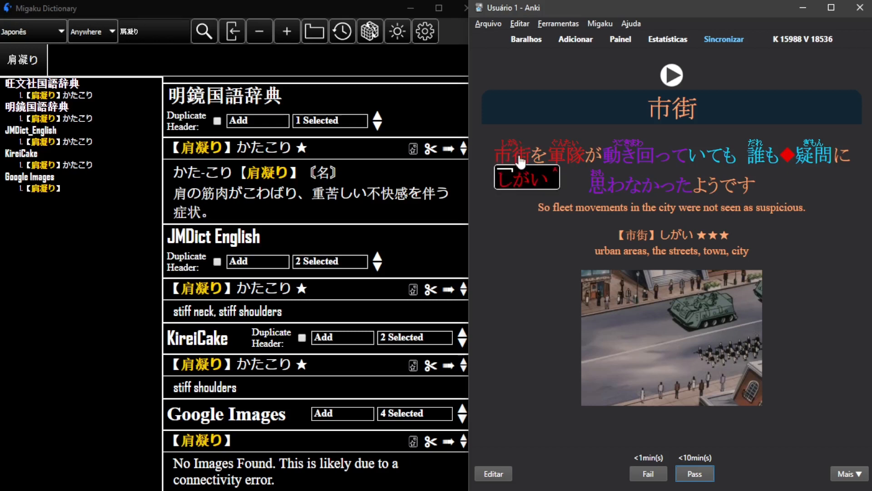
pyautogui.click(666, 81)
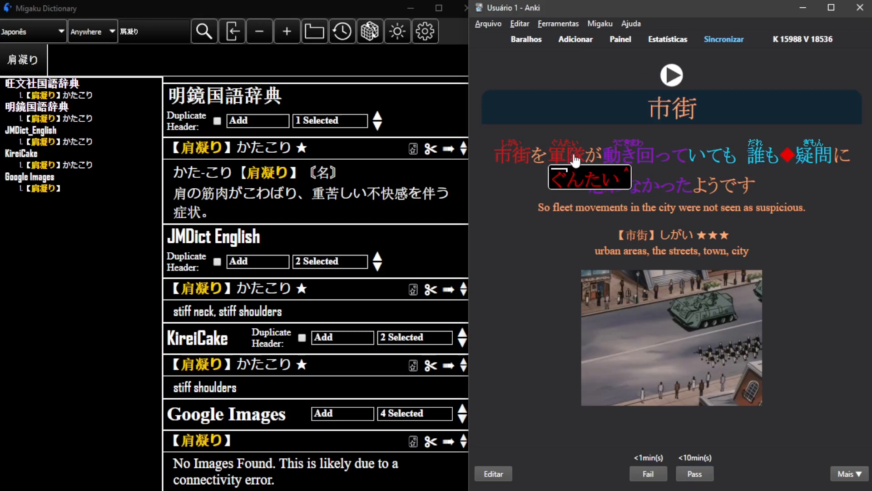
pyautogui.moveTo(573, 157)
pyautogui.moveTo(645, 157)
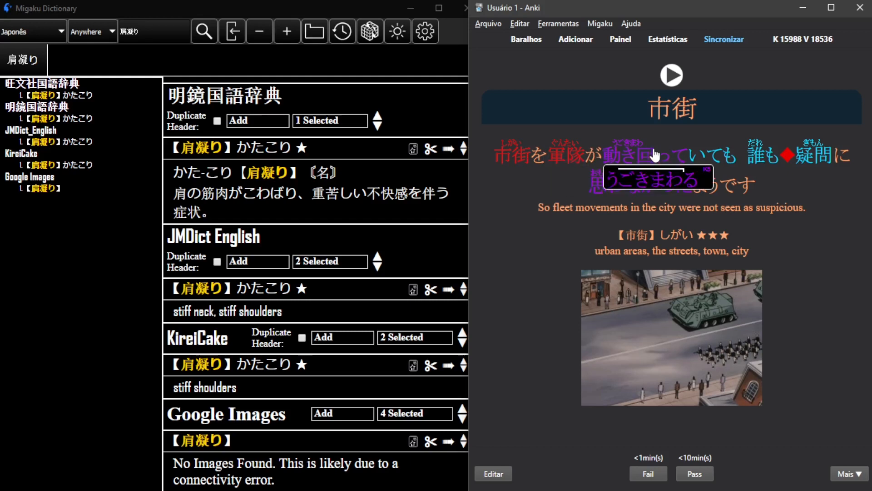
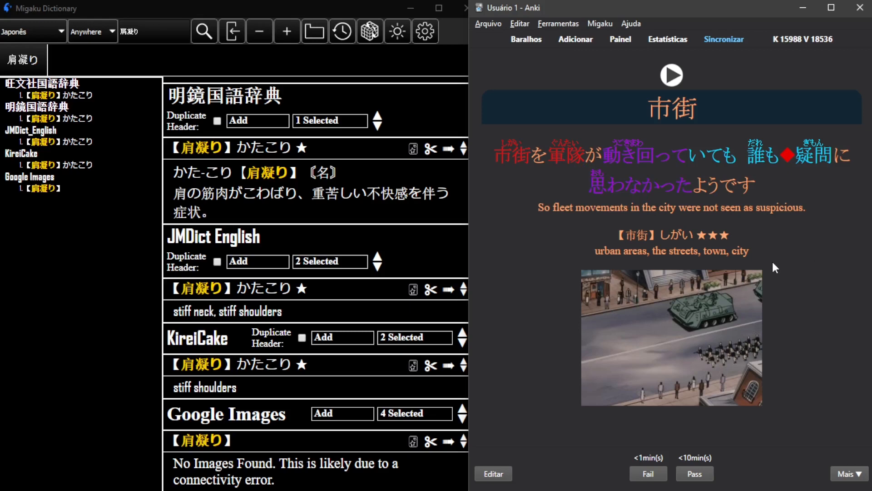
pyautogui.press('space')
# Step: Reveal the 専横 answer and grade it Pass, and reveal the full answer of the 完パケ card
pyautogui.press('space')
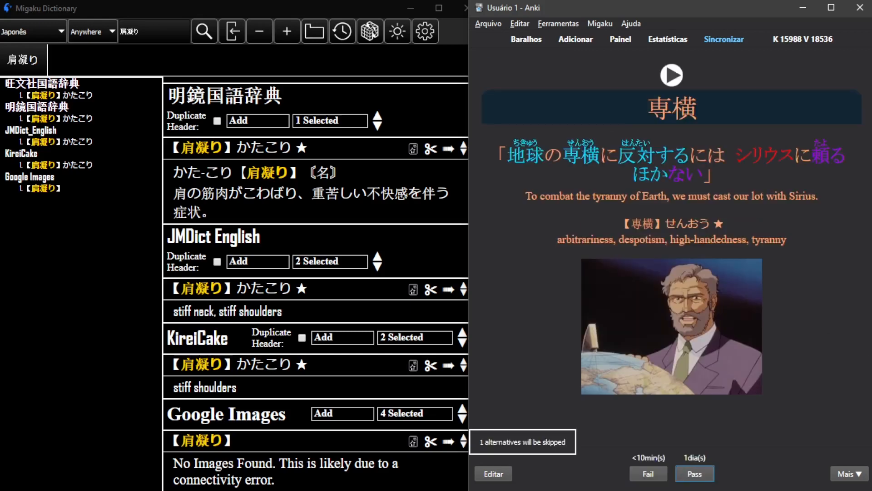
pyautogui.press('space')
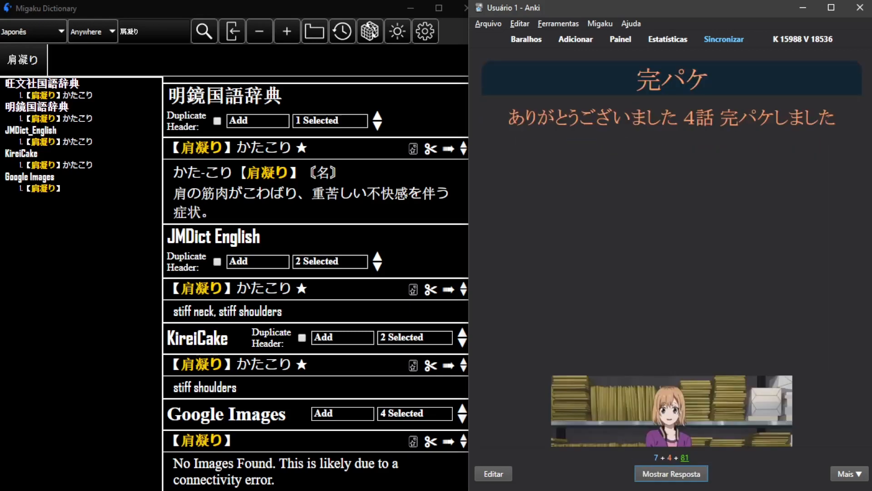
pyautogui.press('space')
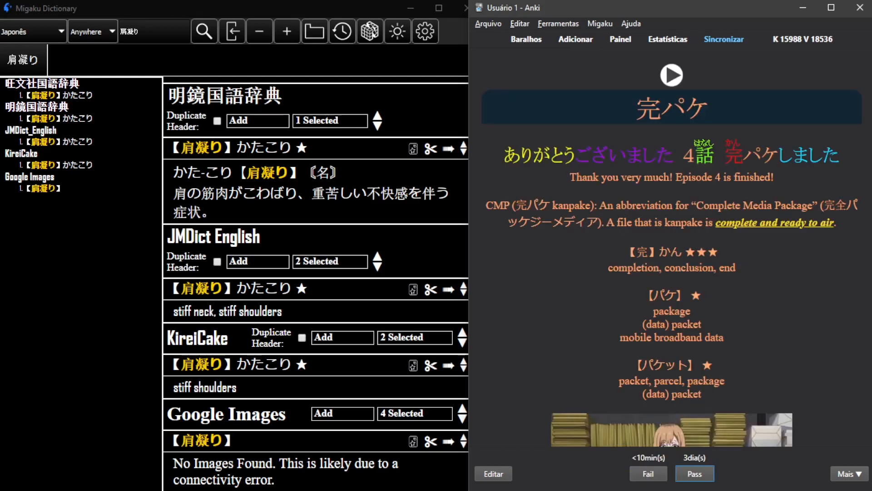
pyautogui.scroll(-3, 604, 256)
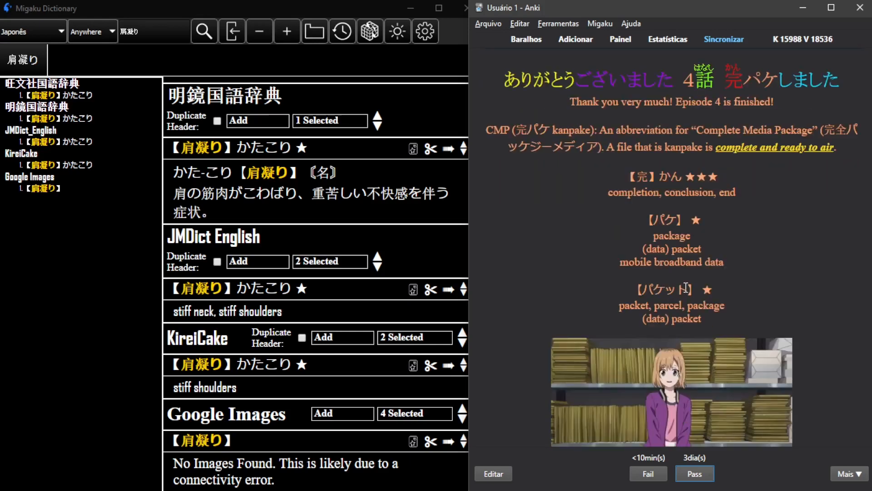
pyautogui.scroll(3, 686, 288)
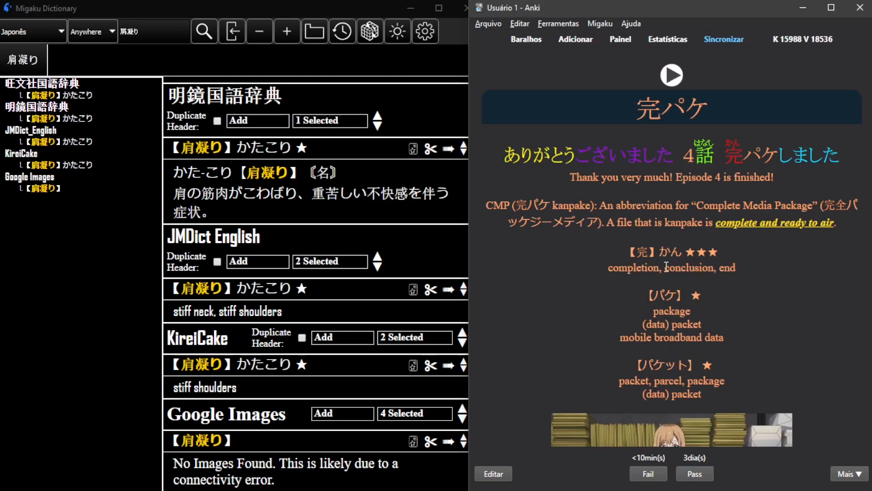
# Step: Highlight パケ, "Complete Media" and "A file that is kanpake" in the CMP explanation of the 完パケ card
pyautogui.doubleClick(538, 201)
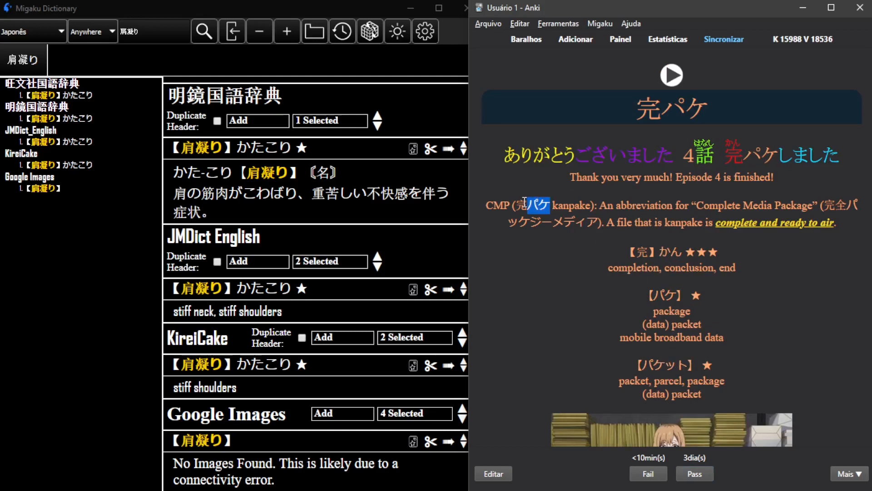
pyautogui.doubleClick(492, 205)
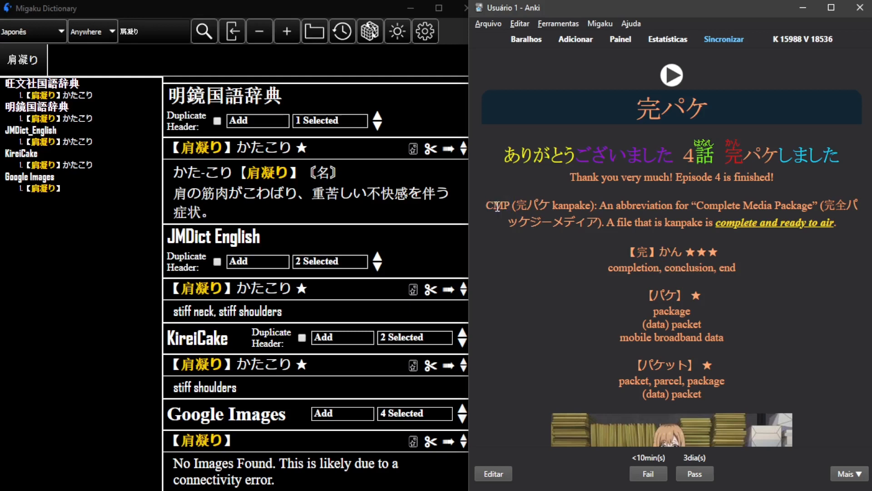
pyautogui.doubleClick(492, 206)
pyautogui.click(508, 210)
pyautogui.moveTo(731, 201); pyautogui.dragTo(772, 207)
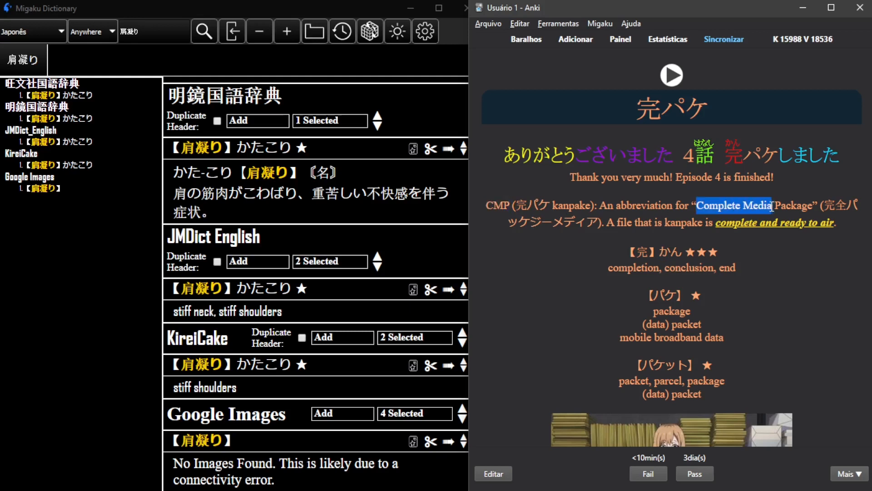
pyautogui.click(793, 211)
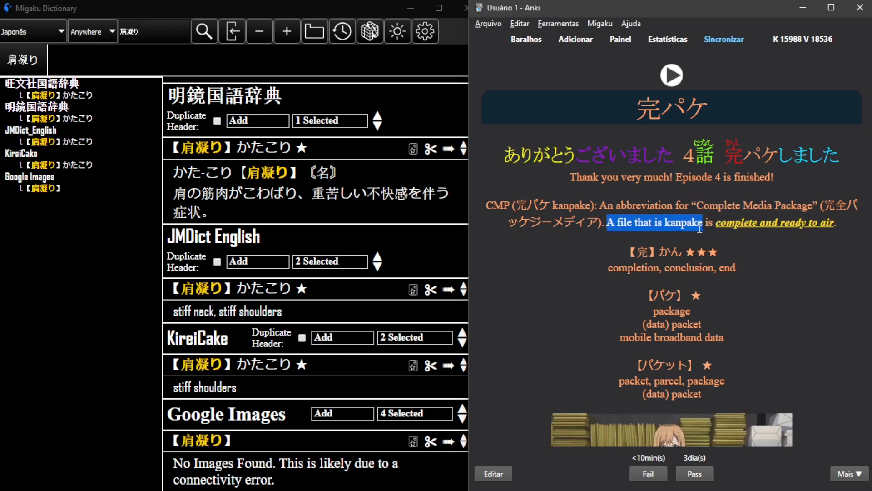
# Step: Review the 完パケ card's definitions and image, highlight its whole CMP explanation, and grade the card Pass
pyautogui.scroll(-3, 722, 213)
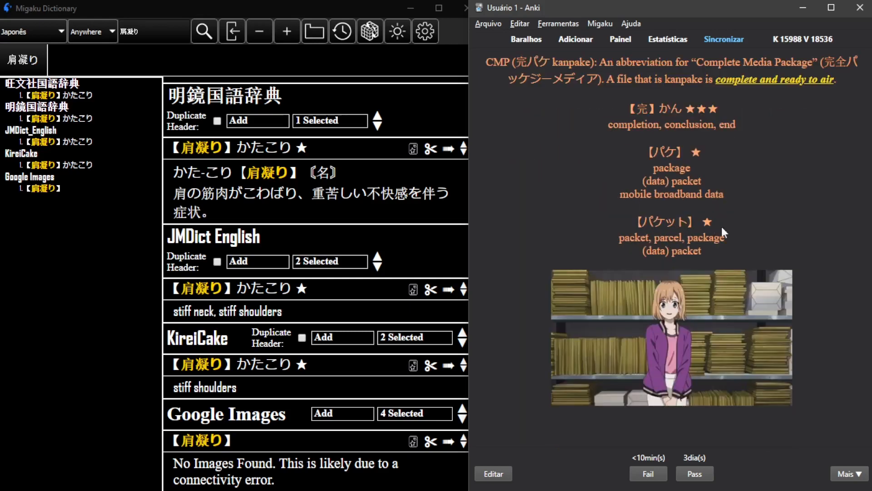
pyautogui.scroll(3, 722, 226)
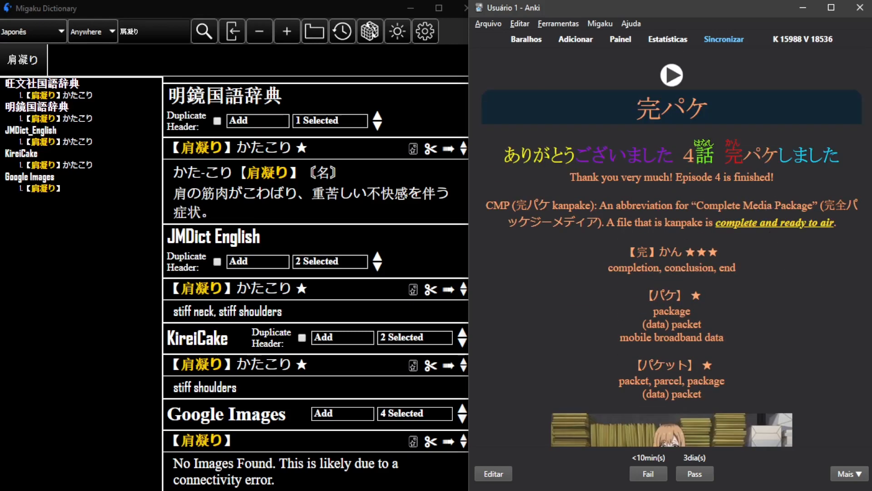
pyautogui.moveTo(487, 205); pyautogui.dragTo(840, 222)
pyautogui.click(839, 272)
pyautogui.press('space')
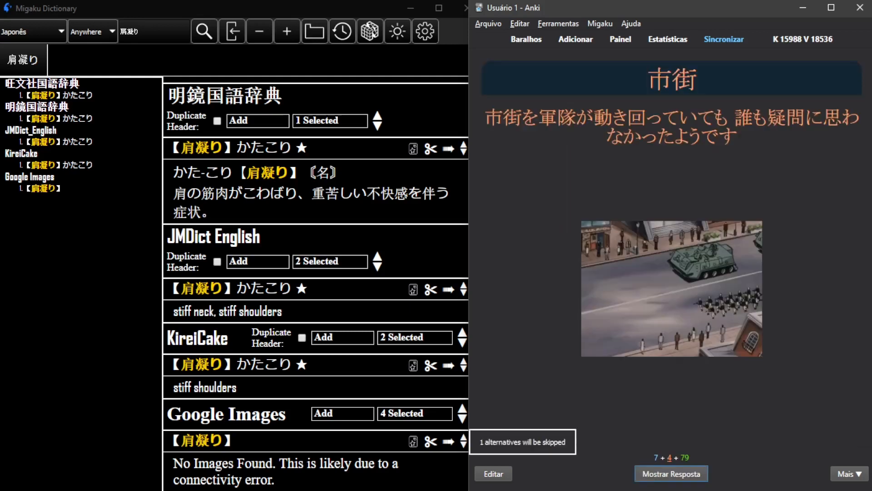
# Step: Reveal the returning 市街 card's answer and grade it Pass, and reveal the 寒冷地 answer
pyautogui.press('space')
pyautogui.press('space')
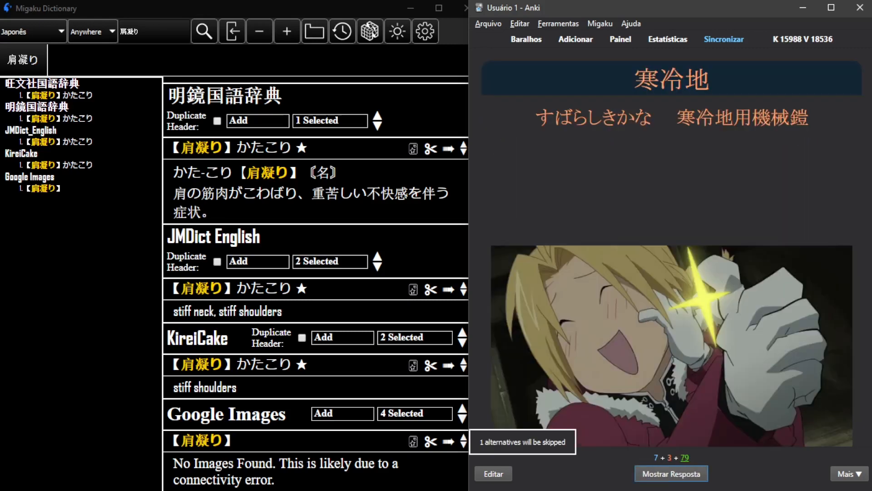
pyautogui.press('space')
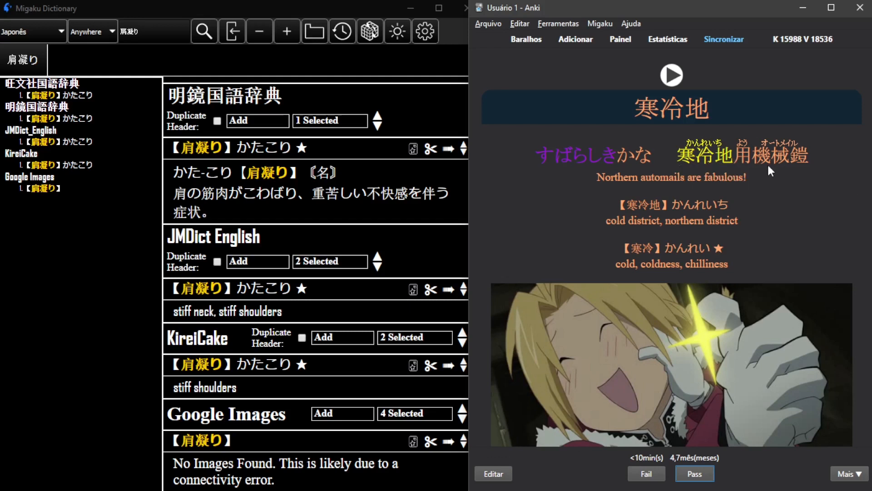
# Step: Highlight 機械 from 機械鎧 in the 寒冷地 card's sentence and "automails" in its English translation
pyautogui.moveTo(753, 158); pyautogui.dragTo(790, 172)
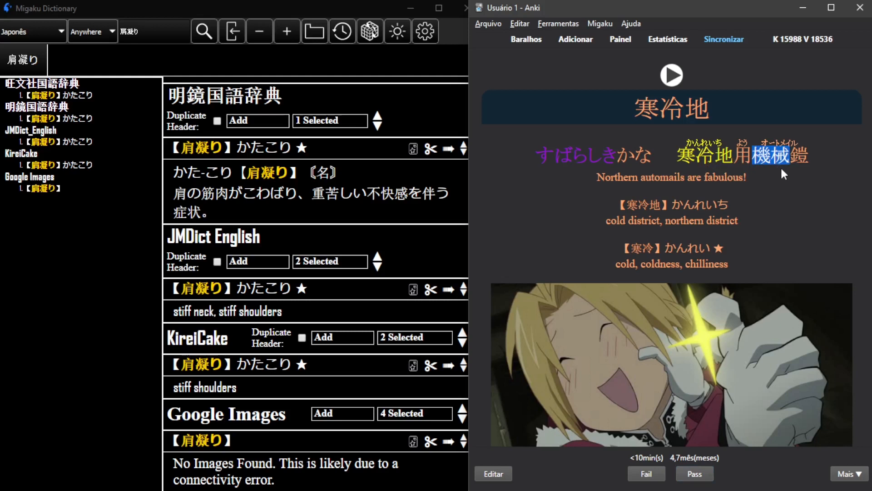
pyautogui.keyDown('shift'); pyautogui.click(793, 163); pyautogui.keyUp('shift')
pyautogui.click(789, 162)
pyautogui.doubleClick(778, 158)
pyautogui.click(788, 179)
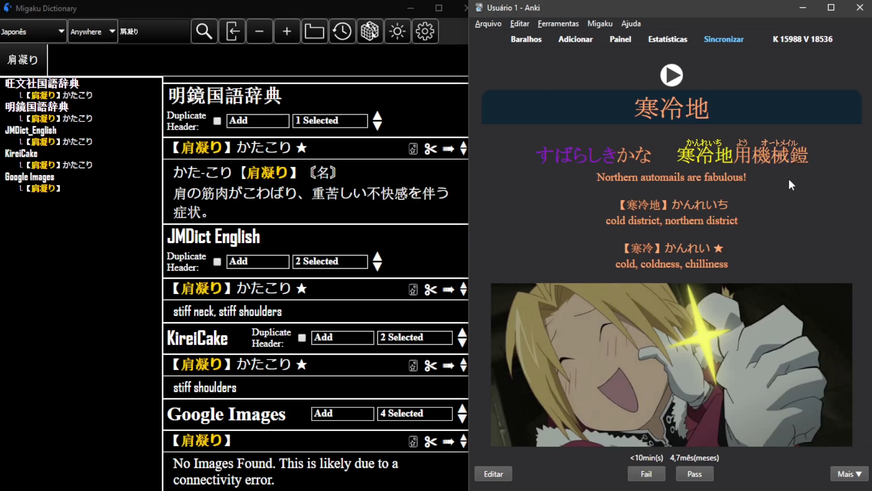
pyautogui.scroll(-2, 712, 365)
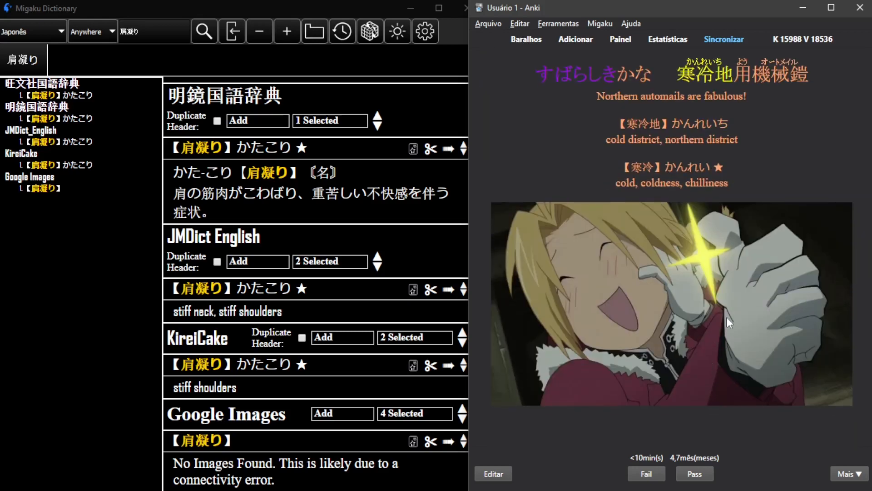
pyautogui.scroll(2, 754, 317)
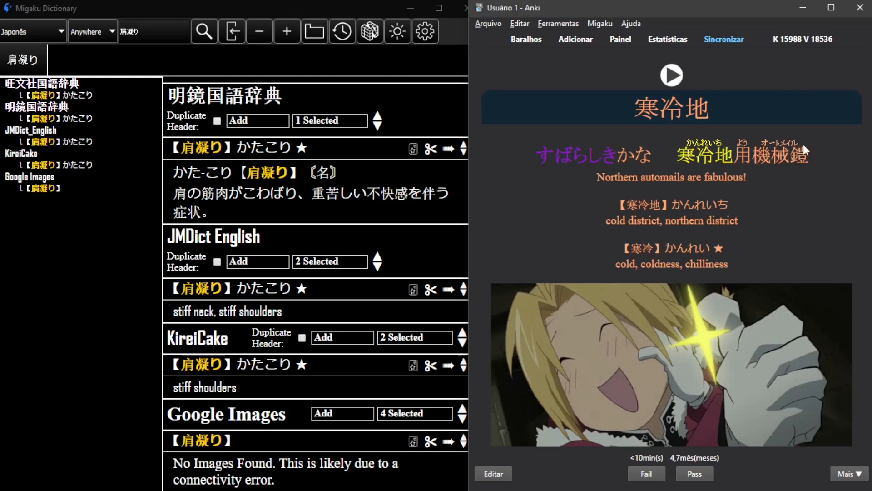
pyautogui.doubleClick(661, 179)
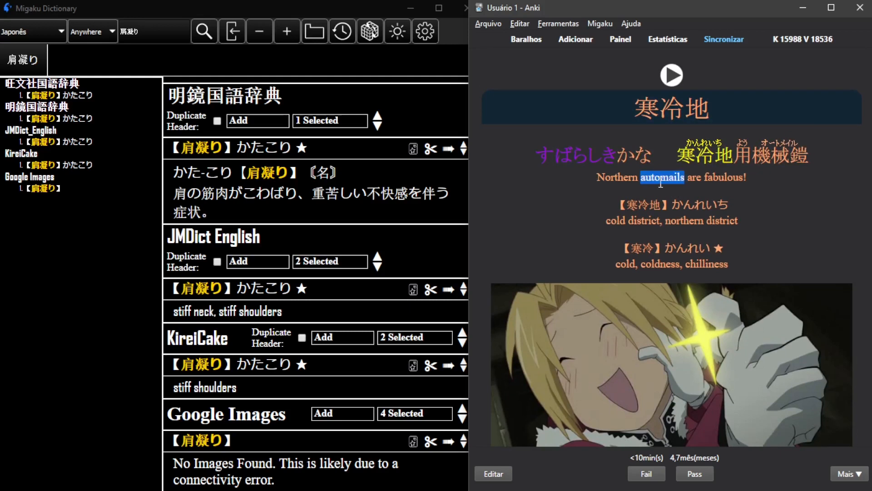
pyautogui.click(786, 214)
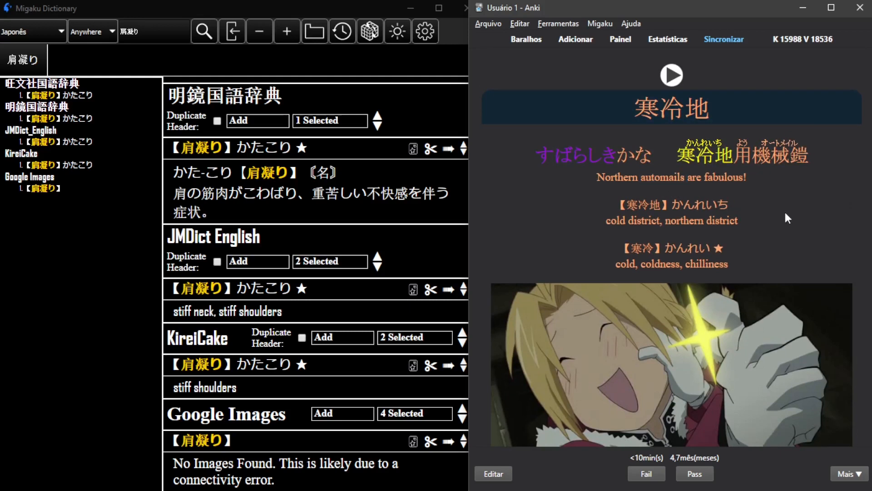
# Step: Highlight 機械 again and its オートメイル reading in the 寒冷地 sentence, and grade the card Pass
pyautogui.doubleClick(774, 157)
pyautogui.moveTo(775, 159); pyautogui.dragTo(790, 144)
pyautogui.click(803, 159)
pyautogui.click(774, 153)
pyautogui.tripleClick(766, 155)
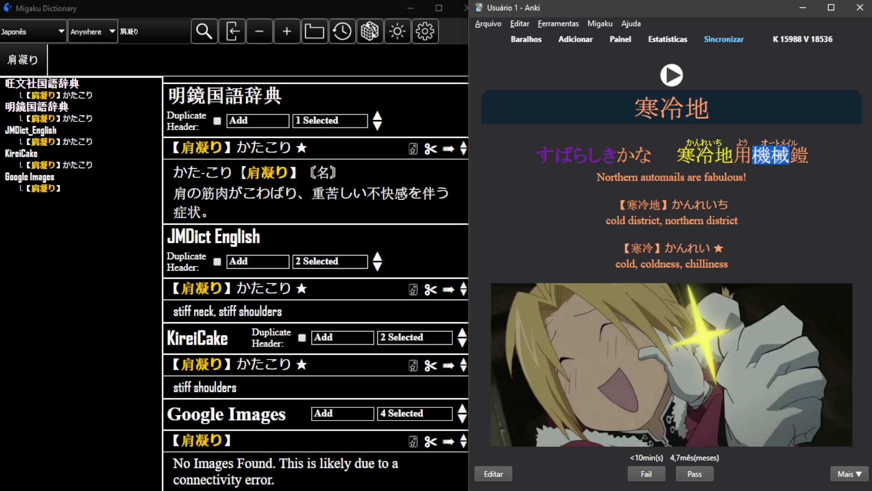
pyautogui.doubleClick(775, 146)
pyautogui.tripleClick(777, 146)
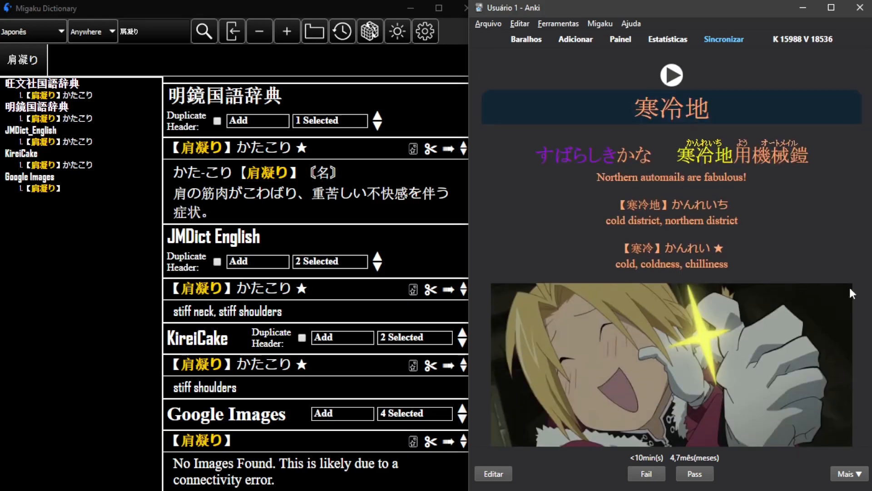
pyautogui.click(705, 479)
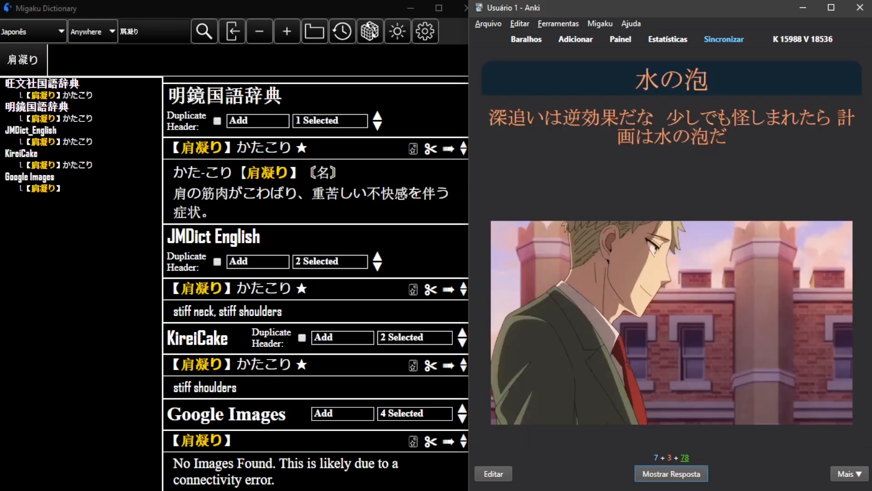
# Step: Reveal the answers of the 水の泡, 便 and 本読み, 読書会 cards one by one and grade each Pass
pyautogui.press('space')
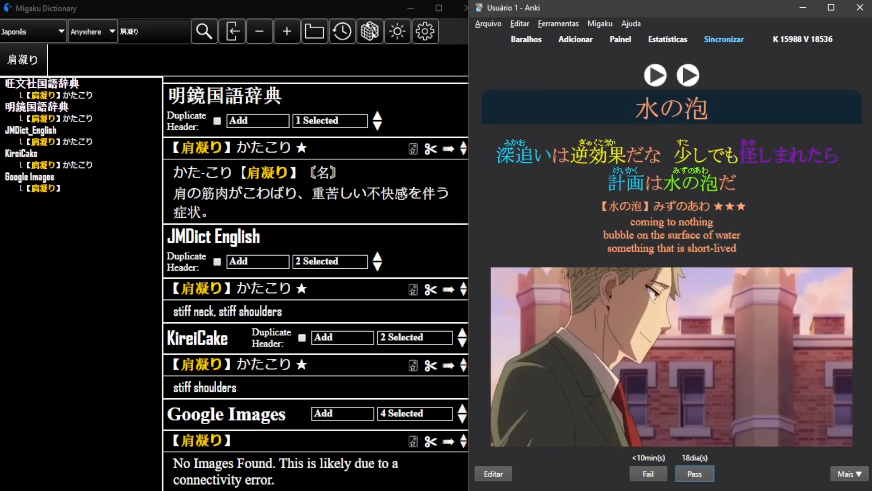
pyautogui.press('space')
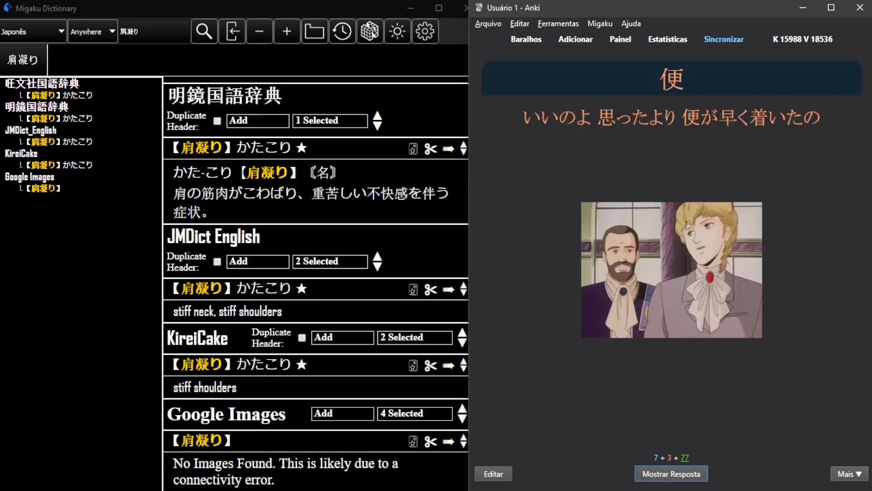
pyautogui.press('space')
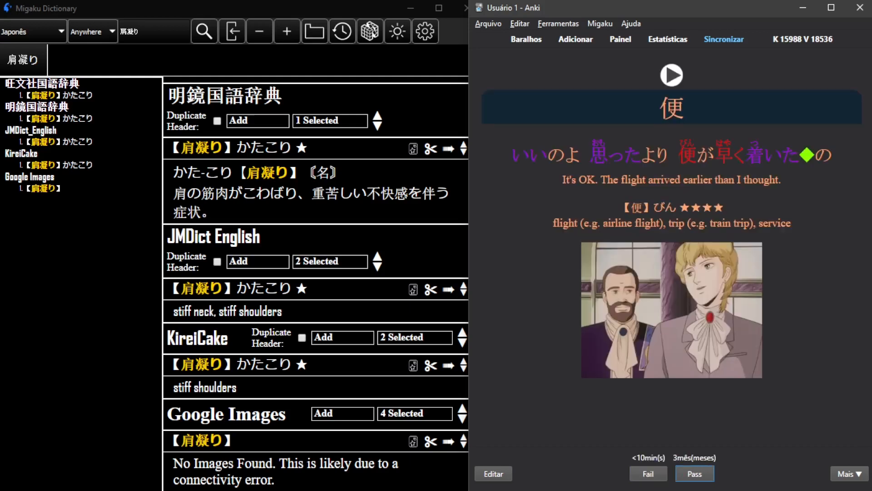
pyautogui.press('space')
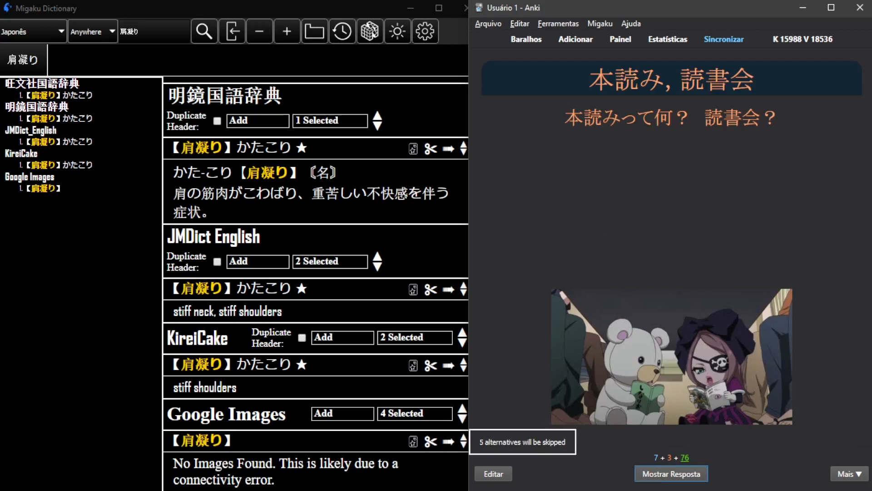
pyautogui.press('space')
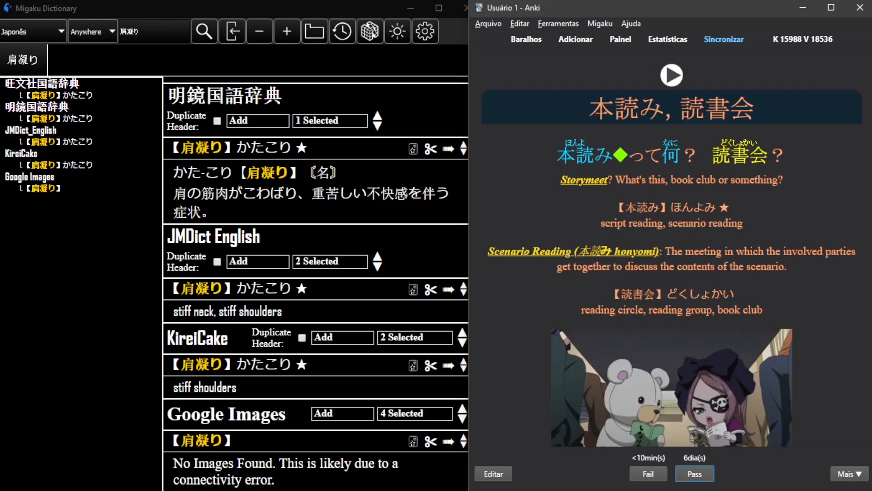
pyautogui.press('space')
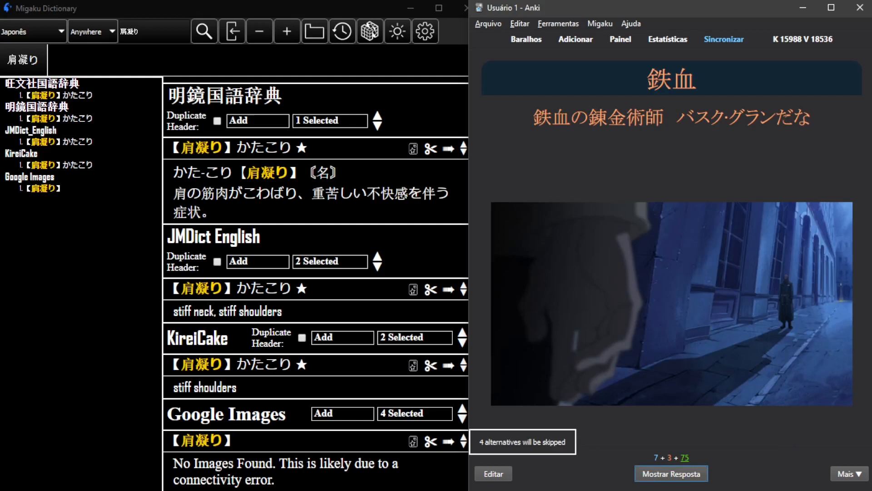
# Step: Reveal the answers of the 鉄血 and 連合 cards and grade each Pass
pyautogui.press('space')
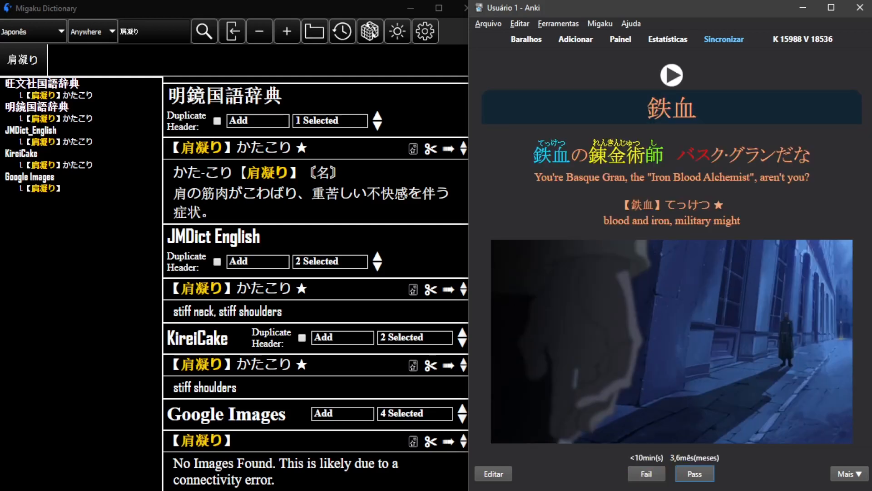
pyautogui.press('space')
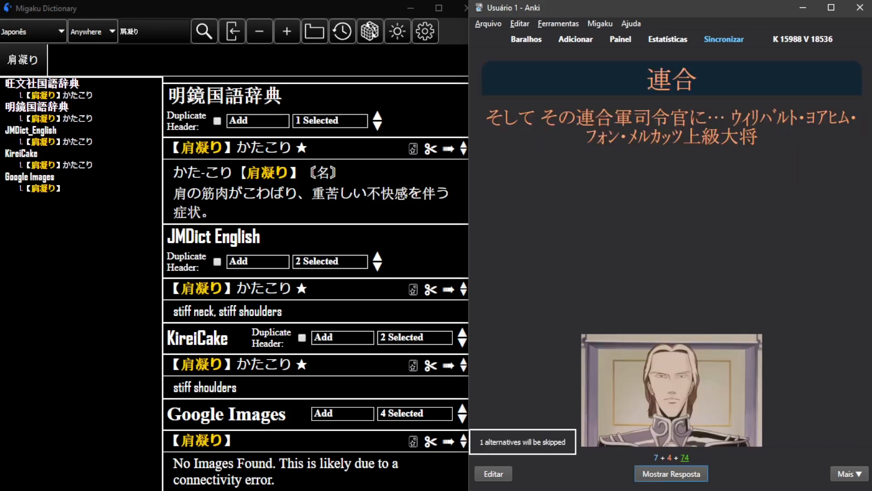
pyautogui.press('space')
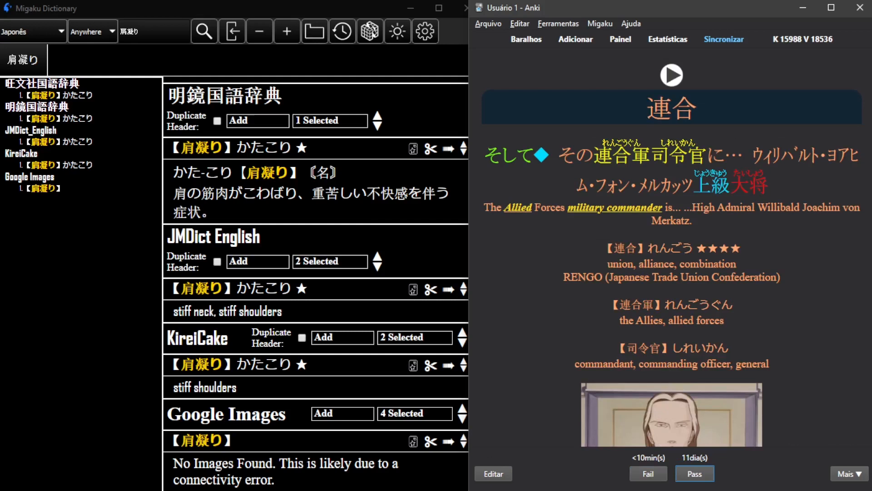
pyautogui.press('space')
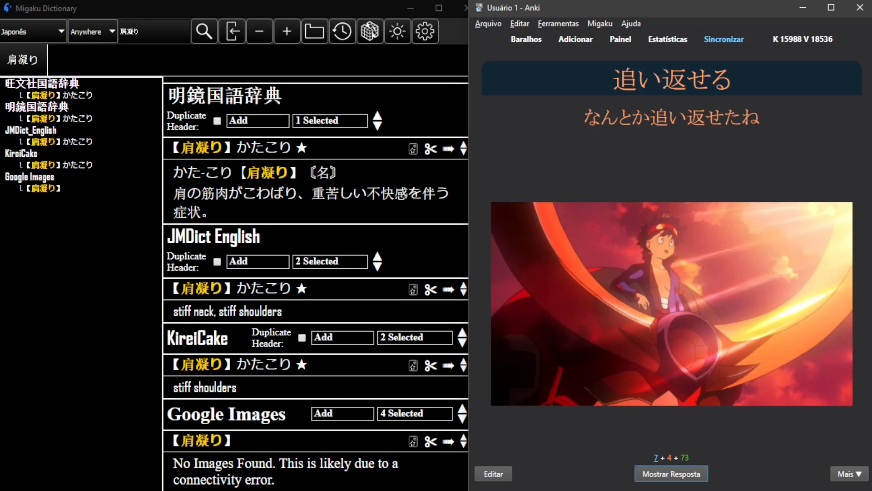
# Step: Highlight the 追い返せる headword and its 追い part on the card front, and reveal the answer
pyautogui.doubleClick(631, 75)
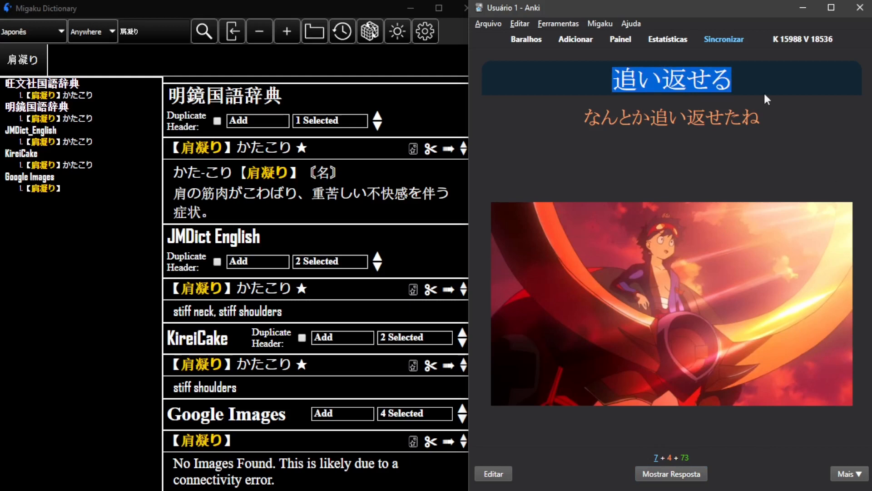
pyautogui.click(740, 81)
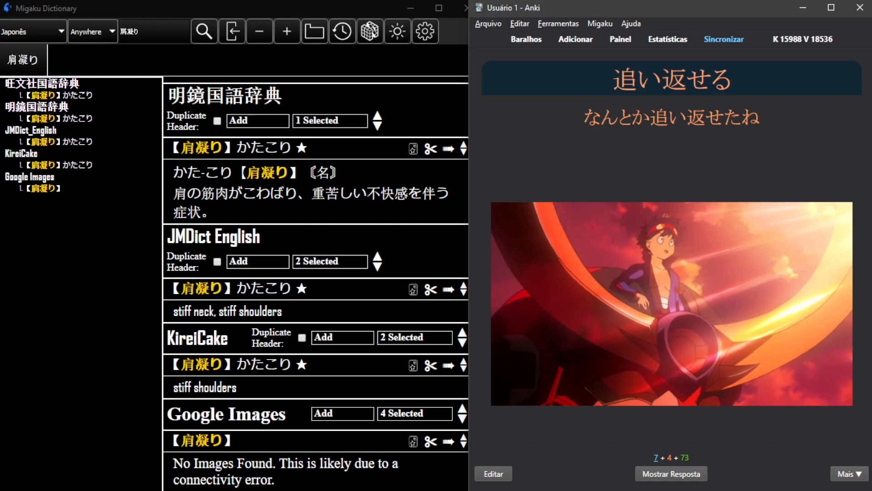
pyautogui.doubleClick(666, 78)
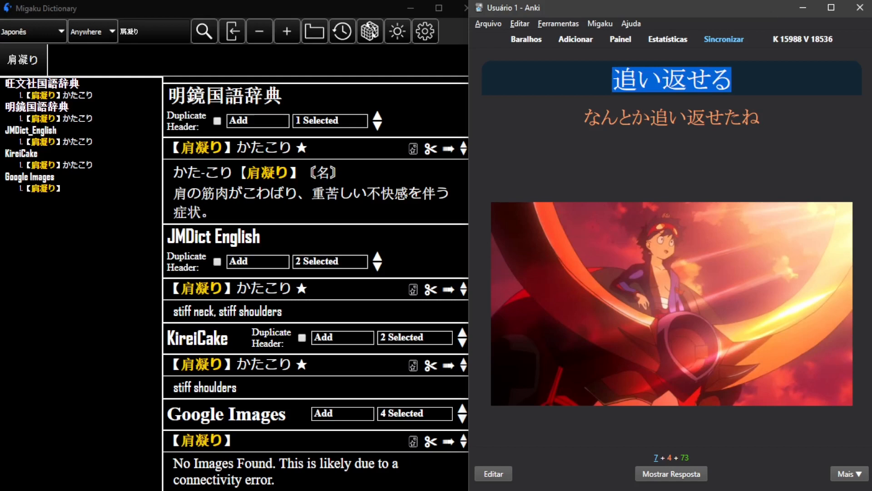
pyautogui.click(690, 115)
pyautogui.moveTo(619, 78); pyautogui.dragTo(659, 82)
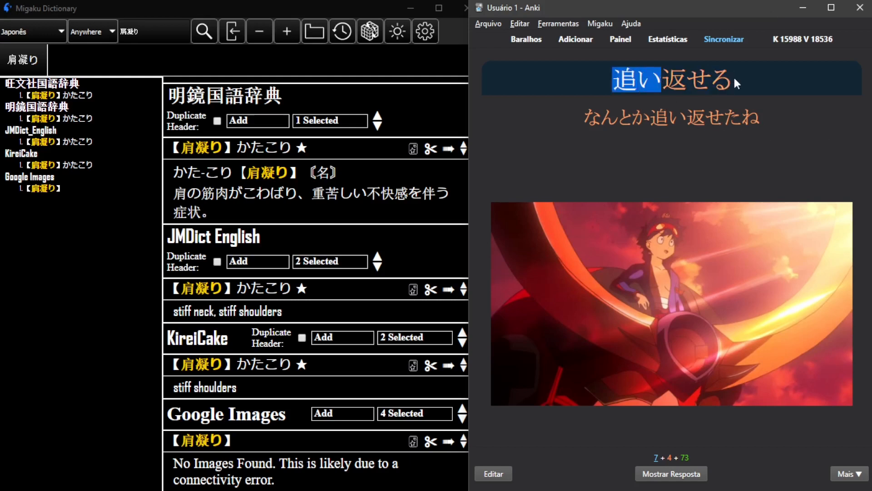
pyautogui.click(733, 80)
pyautogui.moveTo(597, 73); pyautogui.dragTo(647, 77)
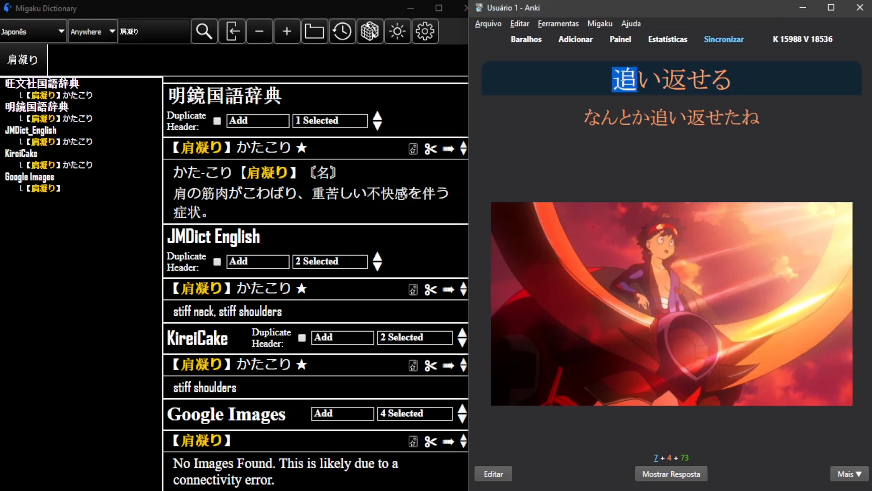
pyautogui.click(656, 77)
pyautogui.doubleClick(672, 74)
pyautogui.click(672, 74)
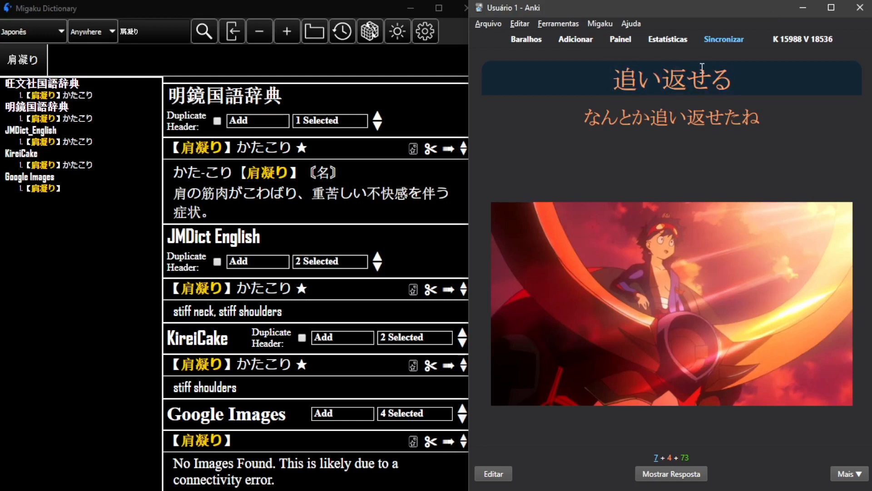
pyautogui.press('space')
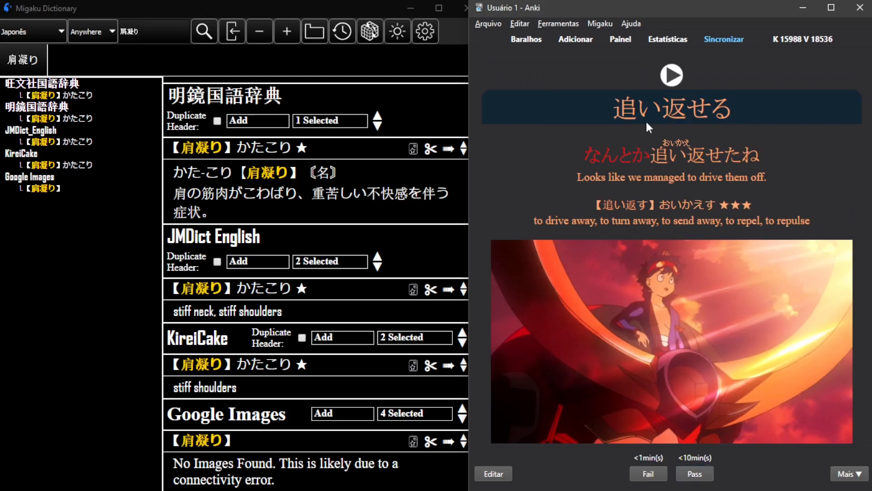
# Step: Highlight the 追い返せる headword and its parts again on the answer side of the card
pyautogui.tripleClick(662, 113)
pyautogui.moveTo(630, 110); pyautogui.dragTo(655, 111)
pyautogui.moveTo(617, 109); pyautogui.dragTo(736, 121)
pyautogui.click(756, 123)
pyautogui.click(728, 116)
pyautogui.moveTo(618, 111); pyautogui.dragTo(721, 106)
pyautogui.click(620, 103)
pyautogui.click(721, 106)
# Step: Grade the 追い返せる and 主観的 cards Pass and reveal the 道中 card's answer
pyautogui.press('space')
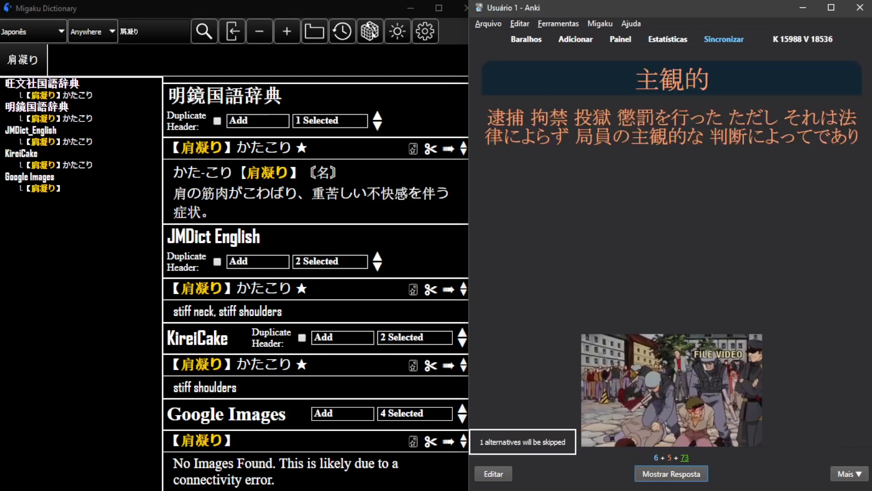
pyautogui.press('space')
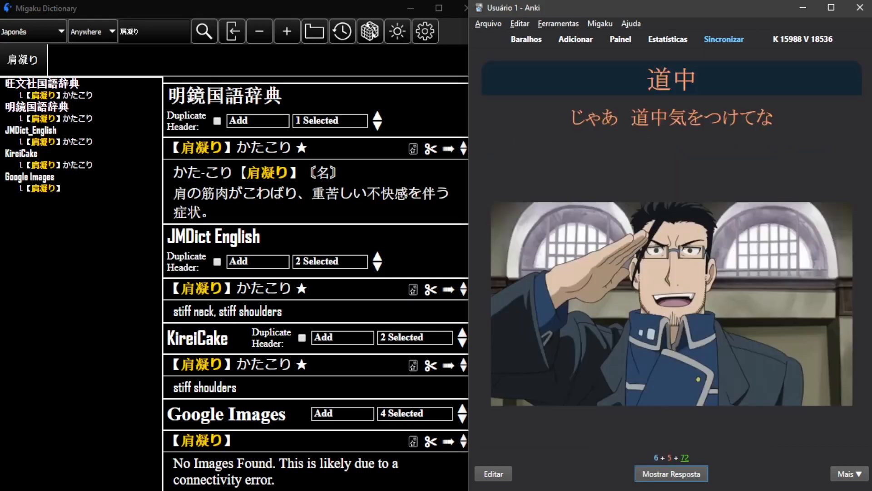
pyautogui.press('space')
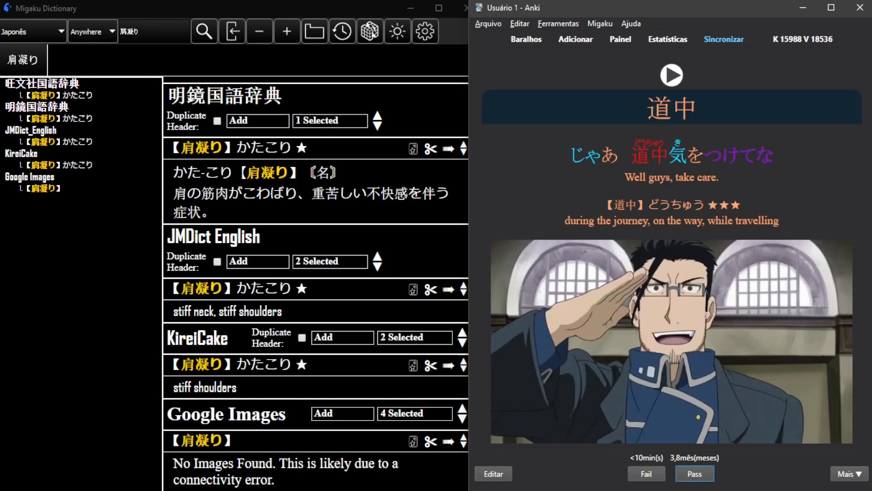
# Step: Highlight the 道中 headword on the answer side and grade the card Pass
pyautogui.moveTo(649, 113); pyautogui.dragTo(701, 108)
pyautogui.click(649, 115)
pyautogui.click(675, 116)
pyautogui.click(667, 113)
pyautogui.click(703, 108)
pyautogui.moveTo(649, 111); pyautogui.dragTo(711, 111)
pyautogui.click(713, 113)
pyautogui.press('space')
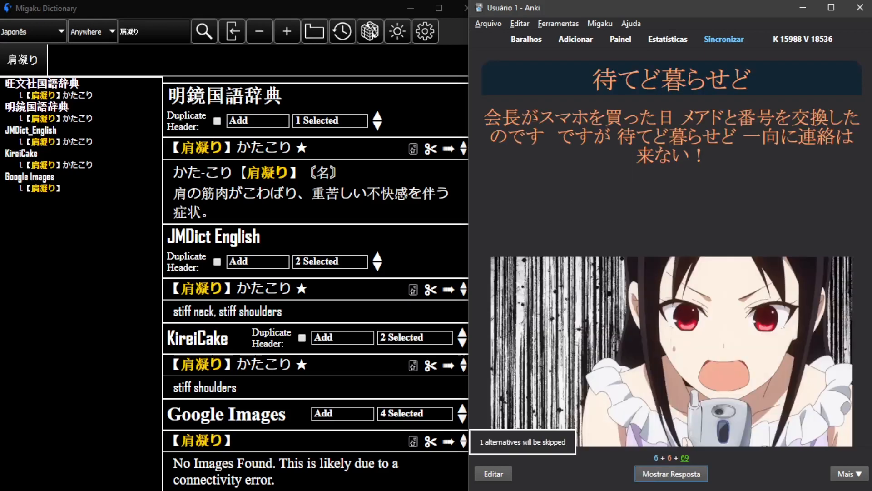
# Step: Reveal the answers of the 待てど暮らせど and クレーム cards and grade each Pass
pyautogui.press('space')
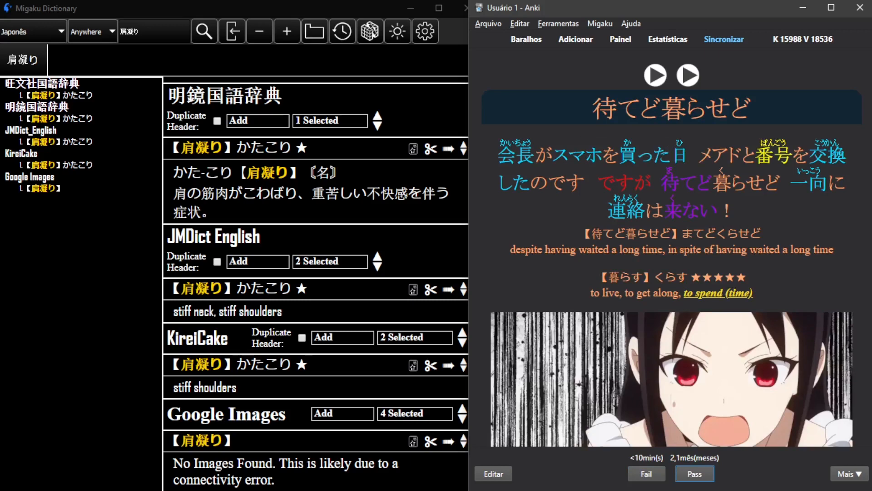
pyautogui.press('space')
pyautogui.press('space')
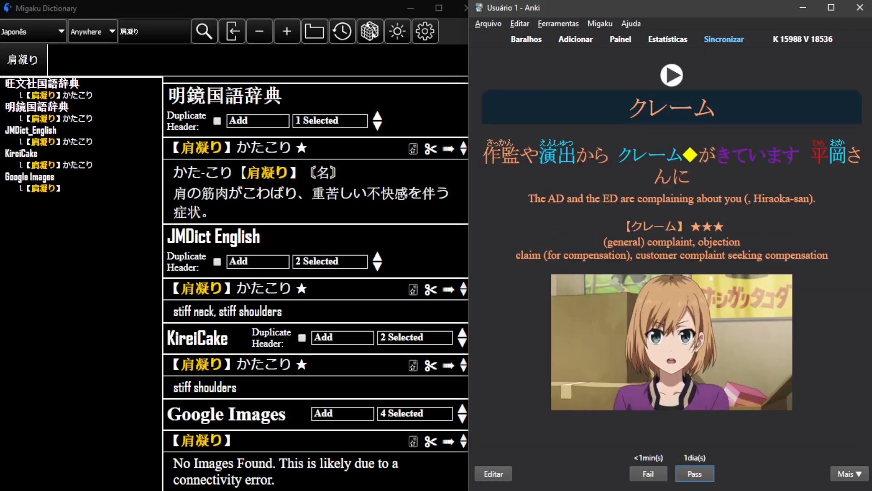
pyautogui.press('space')
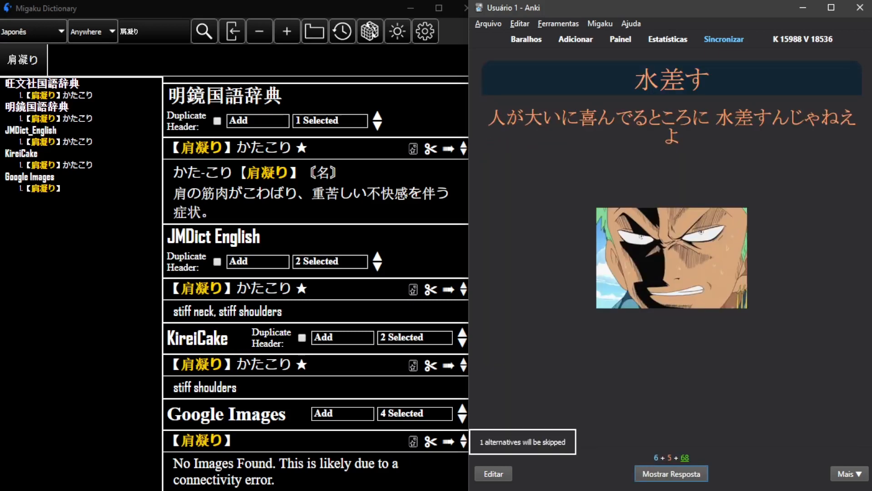
# Step: Reveal the answers of the 水差す and 斬る cards and grade each Pass
pyautogui.press('space')
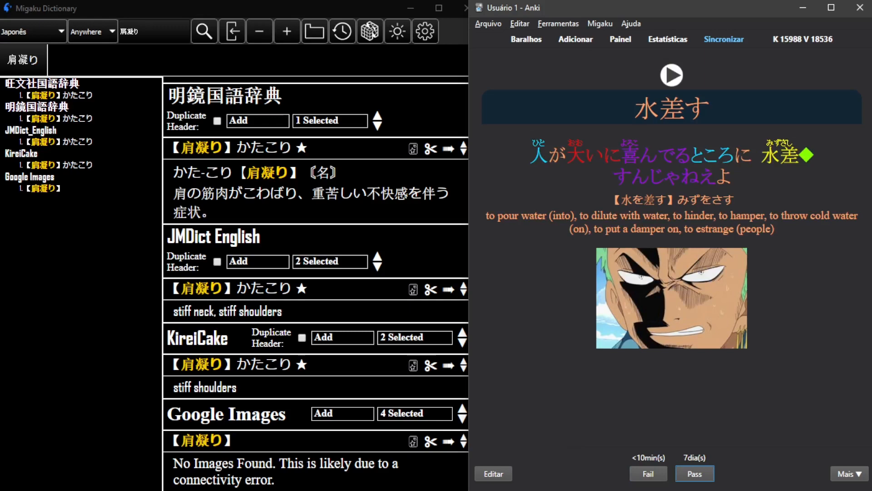
pyautogui.press('space')
pyautogui.press('space')
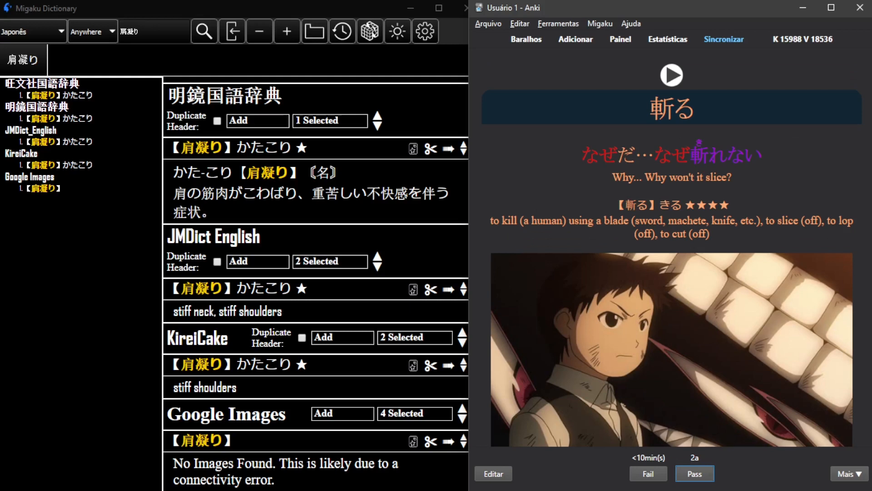
pyautogui.press('space')
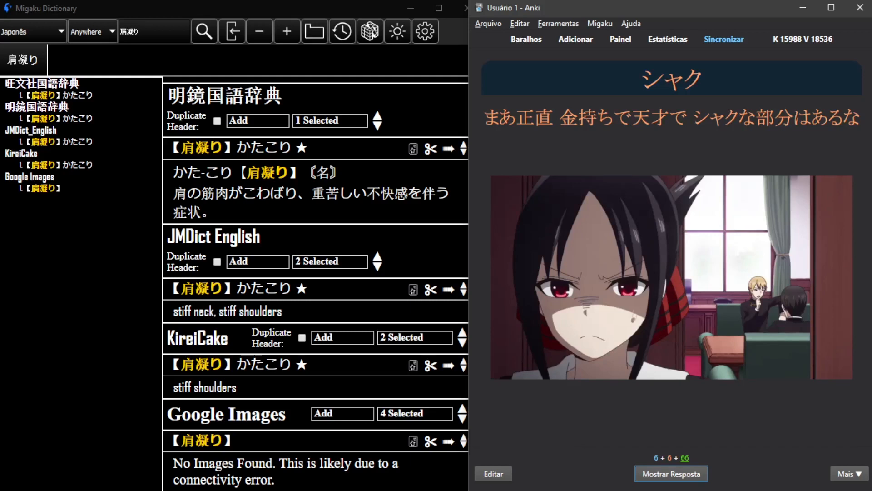
# Step: Reveal the answers of the シャク and 年頃 cards and grade each Pass
pyautogui.press('space')
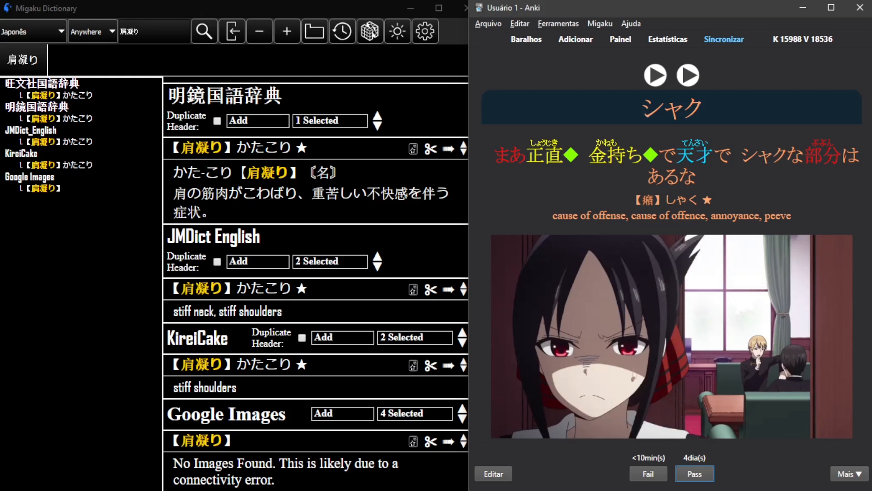
pyautogui.press('space')
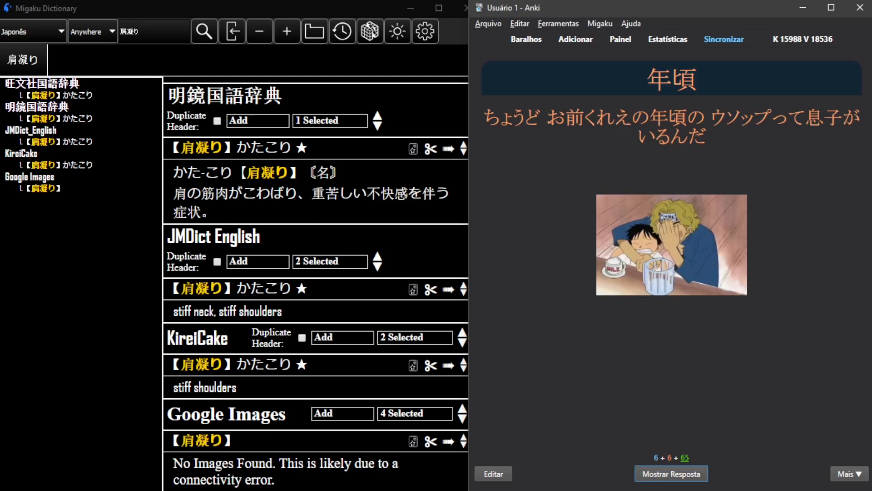
pyautogui.press('space')
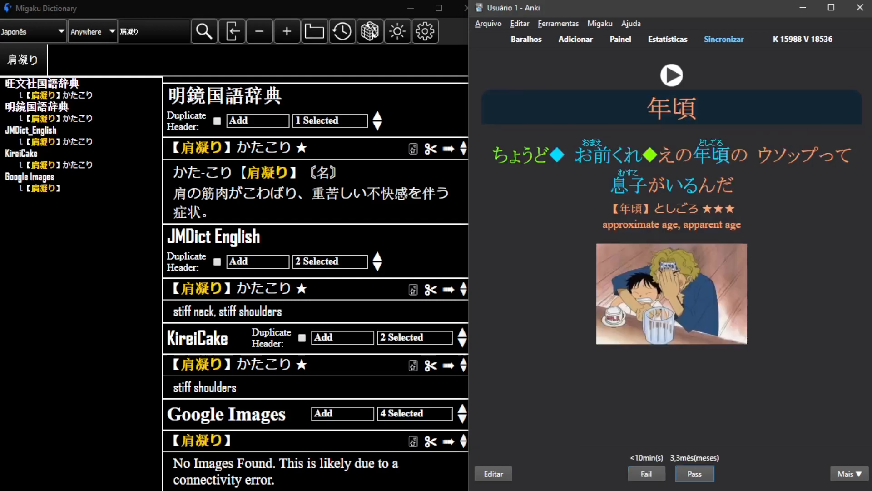
pyautogui.press('space')
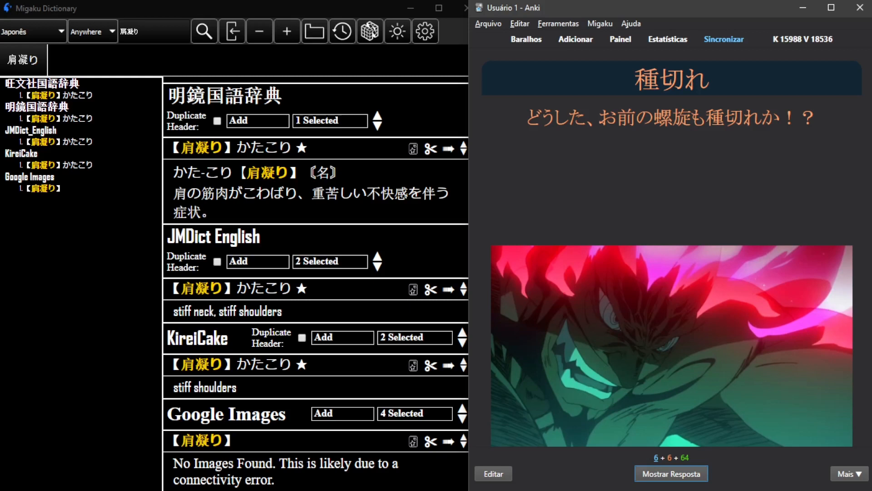
# Step: Reveal the 種切れ card's answer and look over its translation, definitions and image
pyautogui.press('space')
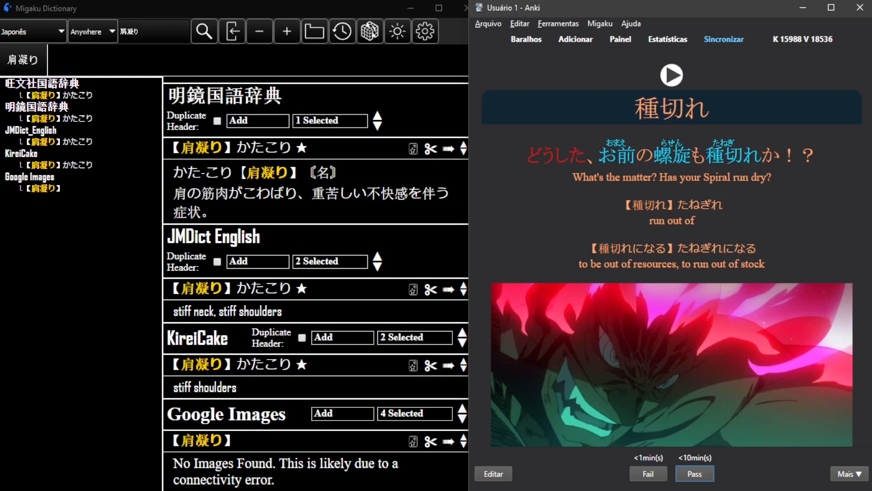
pyautogui.scroll(-2, 616, 260)
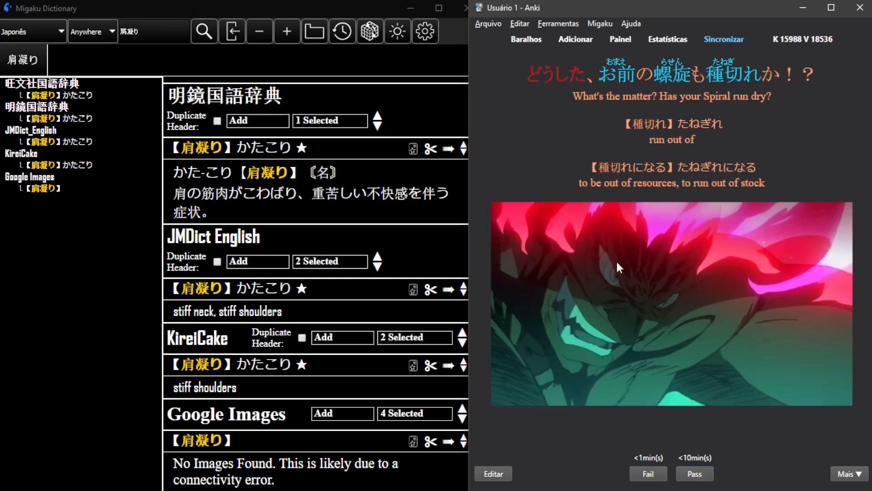
pyautogui.scroll(2, 616, 259)
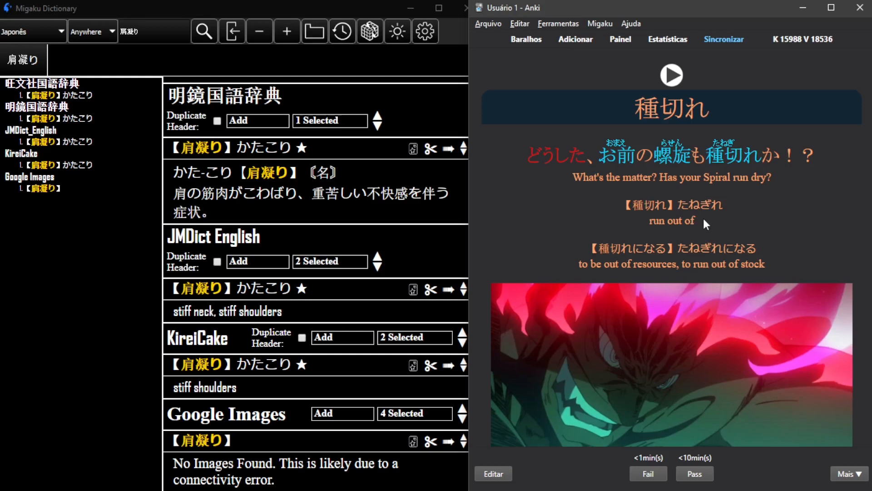
# Step: Highlight the expression 種切れになる in the 種切れ card's definitions
pyautogui.moveTo(611, 249); pyautogui.dragTo(666, 250)
pyautogui.click(654, 250)
pyautogui.moveTo(592, 249); pyautogui.dragTo(643, 259)
pyautogui.click(643, 259)
pyautogui.moveTo(599, 248); pyautogui.dragTo(666, 249)
pyautogui.click(669, 254)
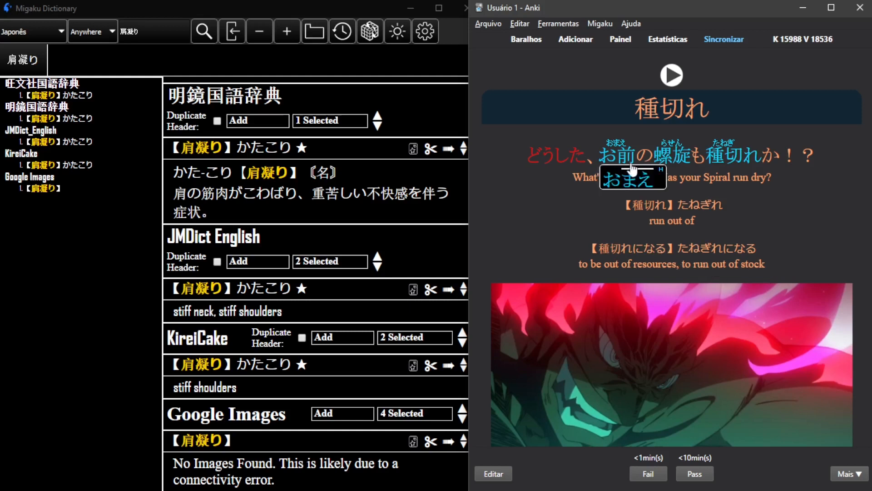
# Step: Look over the 種切れ card's sentence readings, translation and image, and grade it Pass
pyautogui.moveTo(662, 162)
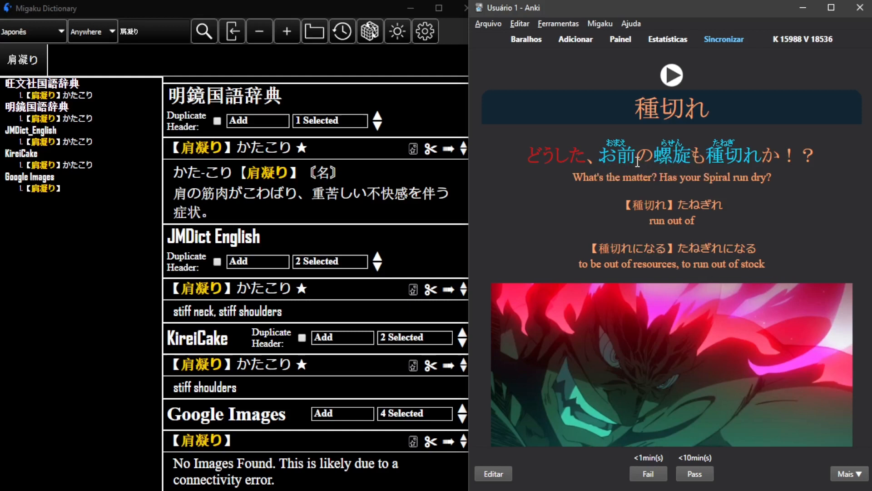
pyautogui.moveTo(725, 162)
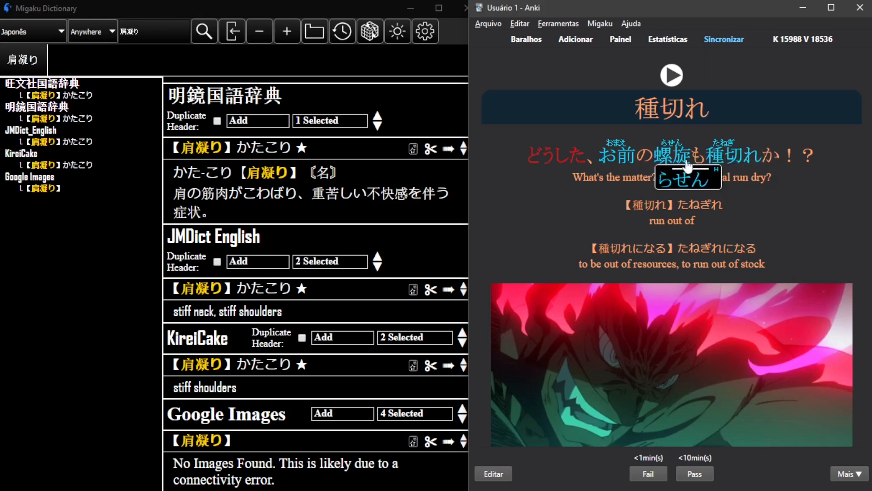
pyautogui.scroll(-2, 710, 245)
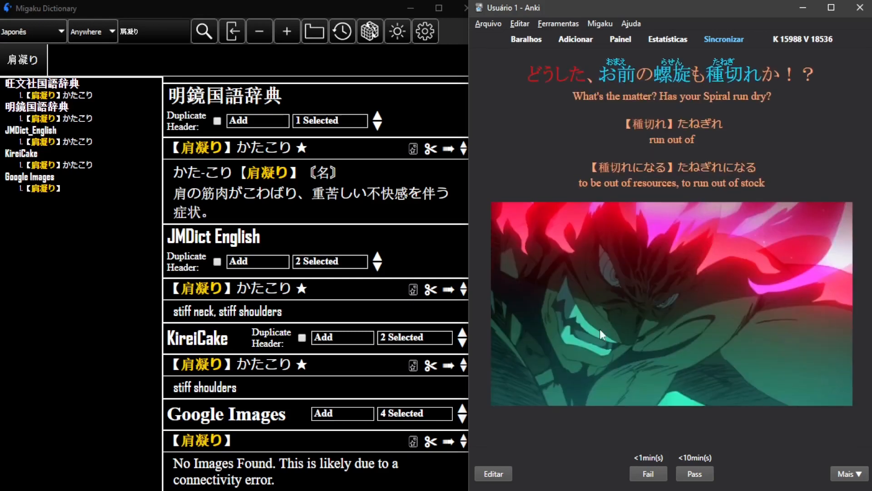
pyautogui.scroll(2, 645, 314)
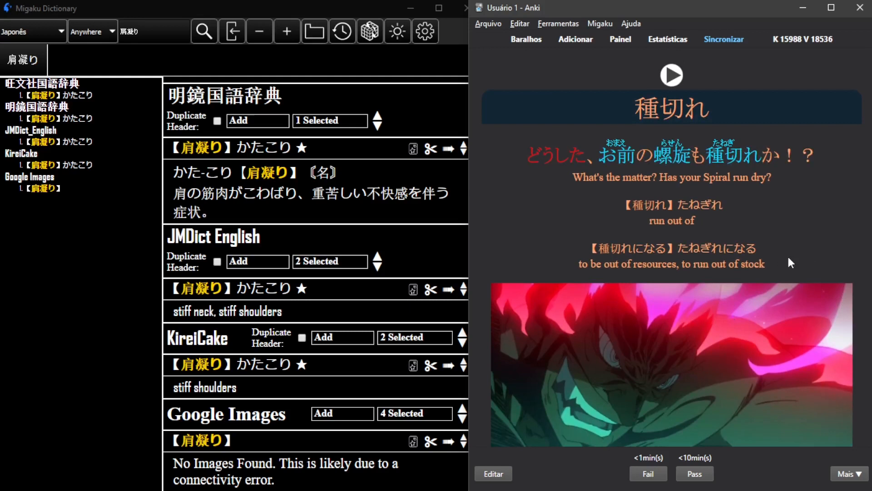
pyautogui.moveTo(766, 169)
pyautogui.press('space')
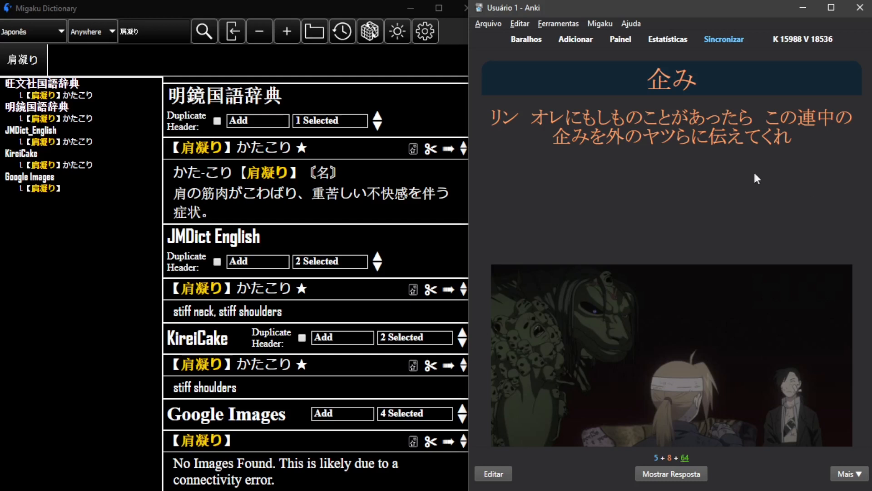
# Step: Leave the current review and start studying the 0. PRIORIDADE deck
pyautogui.click(527, 39)
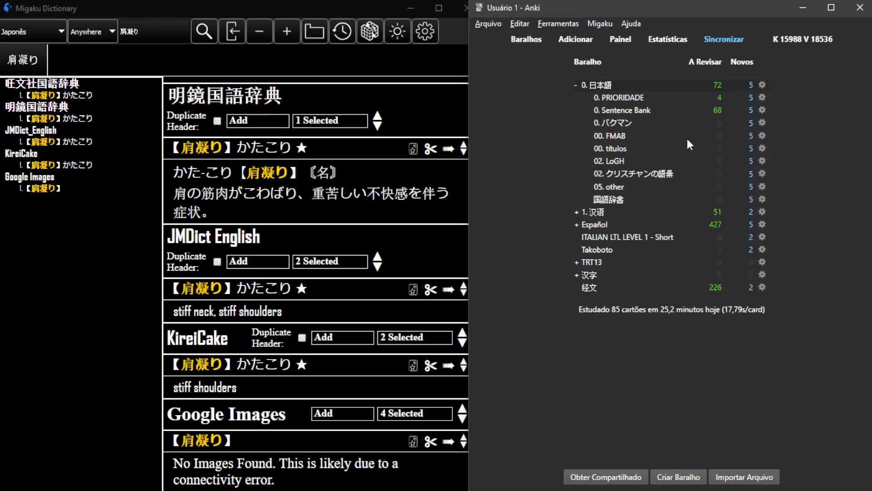
pyautogui.click(638, 98)
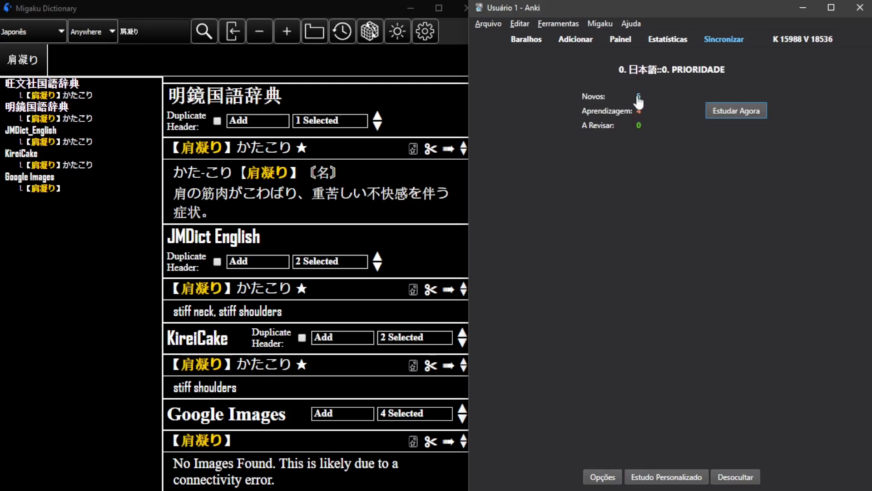
pyautogui.click(729, 111)
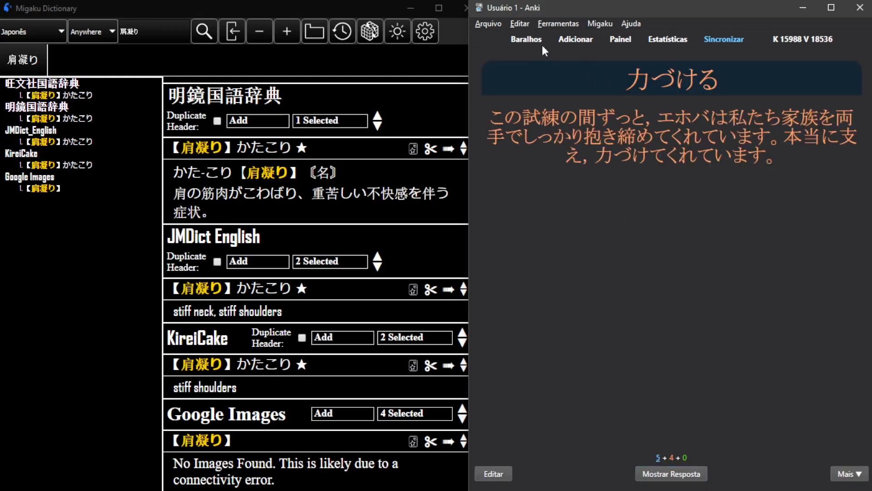
# Step: Open the card browser and list all cards of the 0. PRIORIDADE deck
pyautogui.click(620, 41)
pyautogui.click(620, 43)
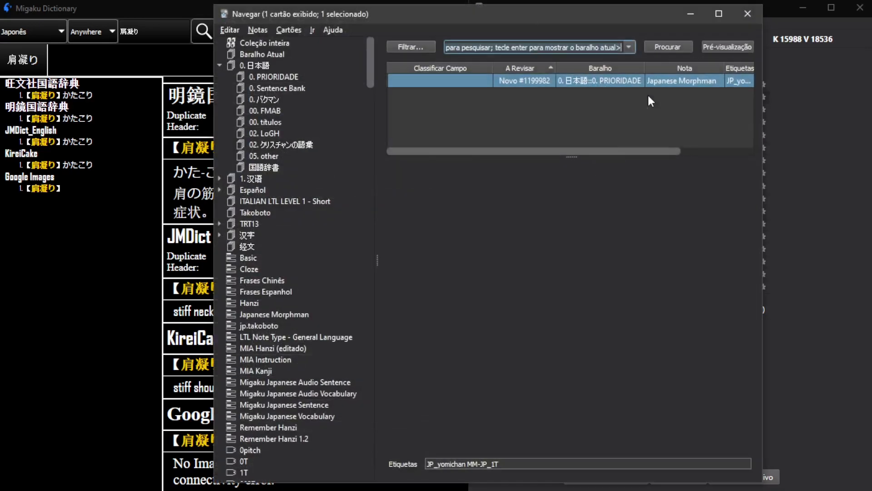
pyautogui.click(280, 78)
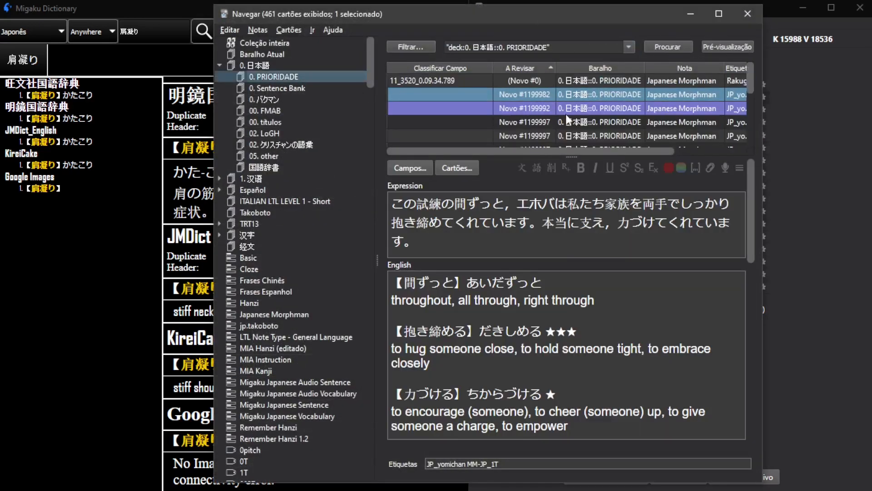
# Step: Look over the note fields and screenshots of the そわそわ and 来場 cards in the deck list
pyautogui.scroll(-5, 566, 109)
pyautogui.scroll(3, 576, 113)
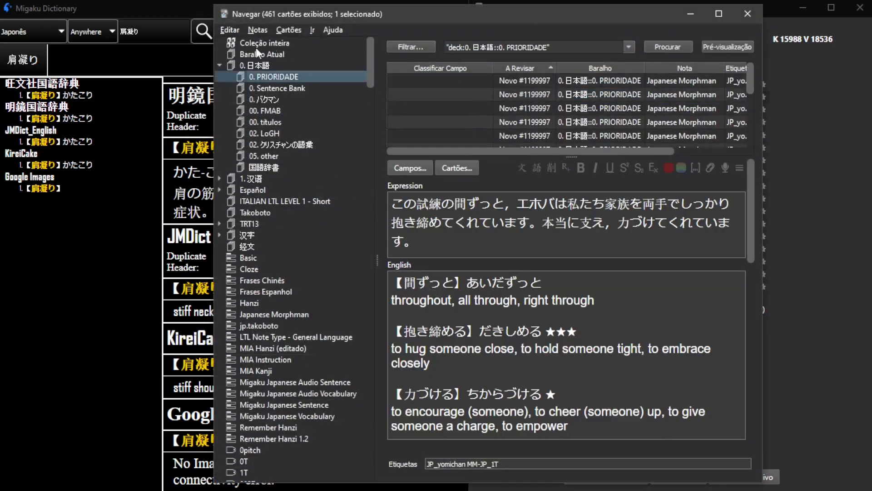
pyautogui.click(550, 108)
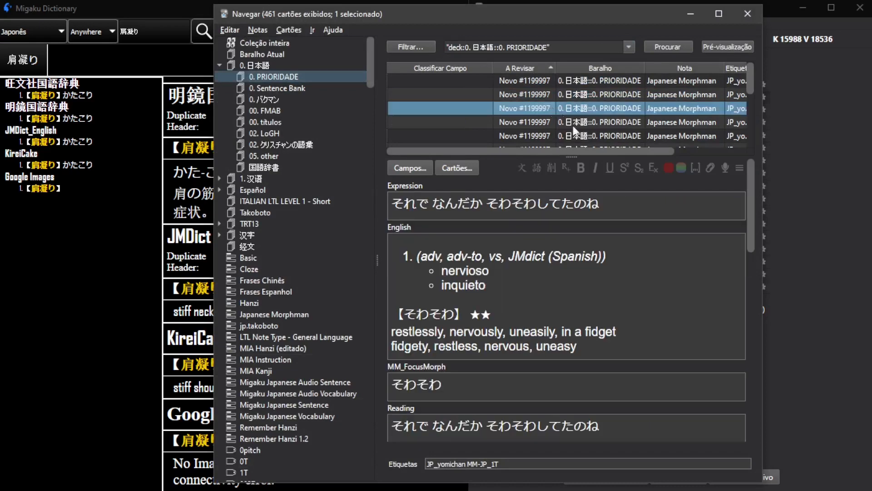
pyautogui.scroll(-5, 598, 233)
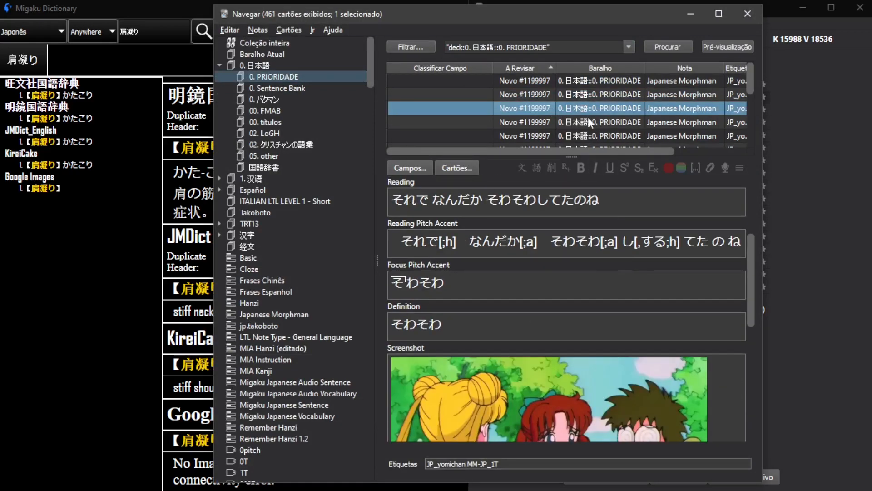
pyautogui.click(590, 119)
pyautogui.scroll(-3, 570, 273)
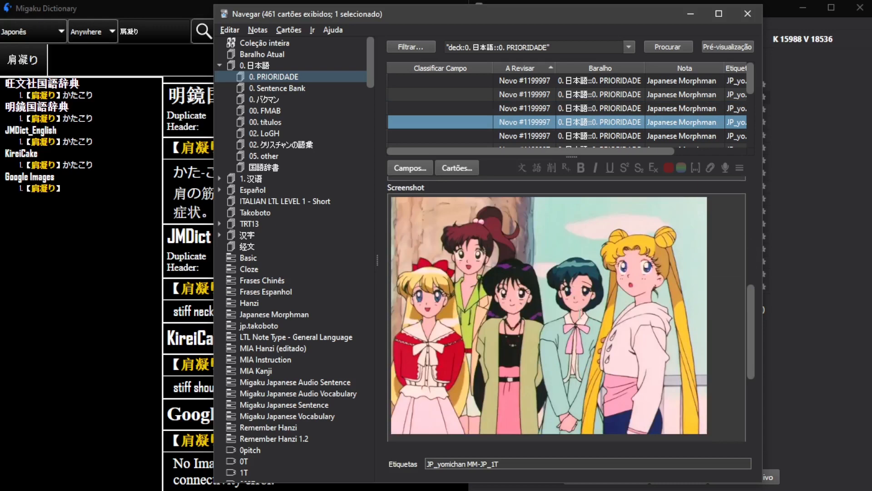
pyautogui.scroll(6, 569, 303)
pyautogui.scroll(1, 570, 303)
pyautogui.scroll(-1, 549, 279)
pyautogui.scroll(1, 542, 302)
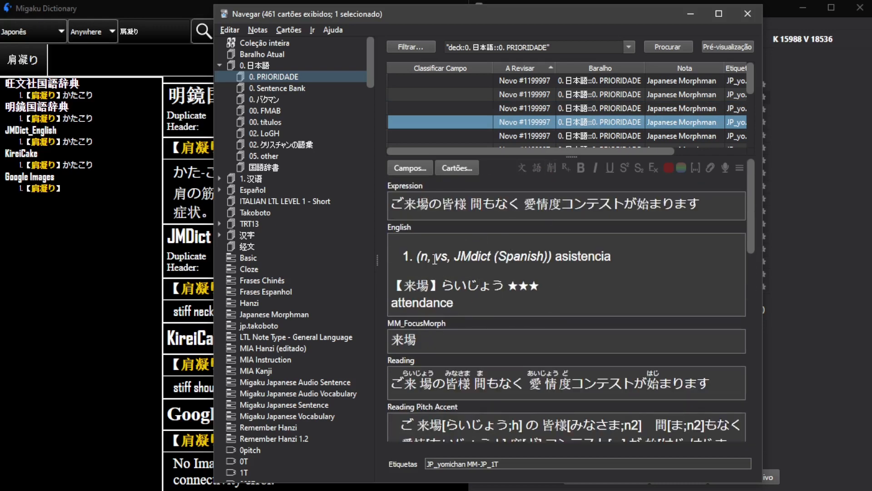
# Step: Examine the 指し示す card's sentence, translation, readings, screenshot and audio fields
pyautogui.click(539, 82)
pyautogui.click(538, 118)
pyautogui.scroll(-5, 584, 239)
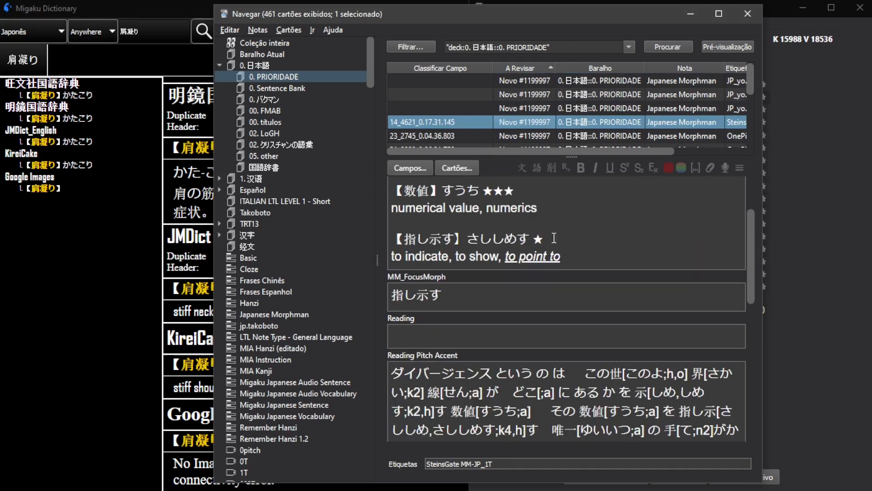
pyautogui.scroll(-3, 584, 238)
pyautogui.scroll(5, 613, 295)
pyautogui.scroll(-3, 659, 352)
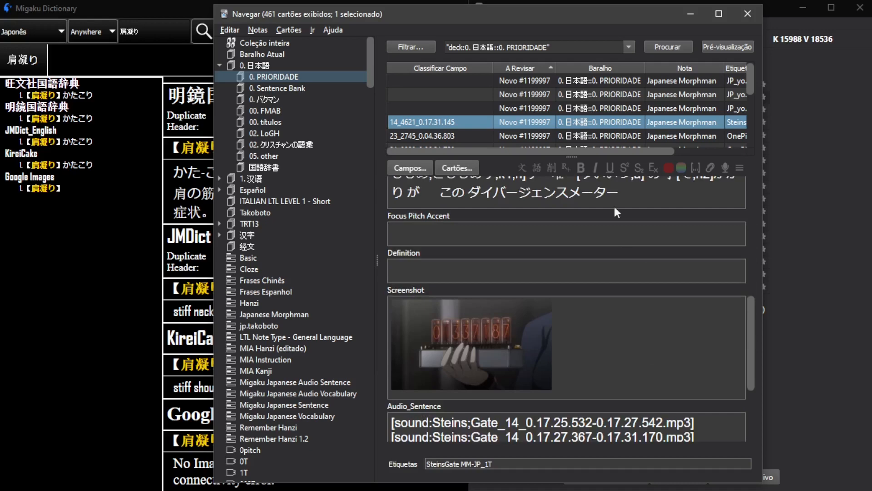
pyautogui.scroll(-3, 614, 207)
pyautogui.scroll(5, 555, 295)
pyautogui.scroll(1, 555, 295)
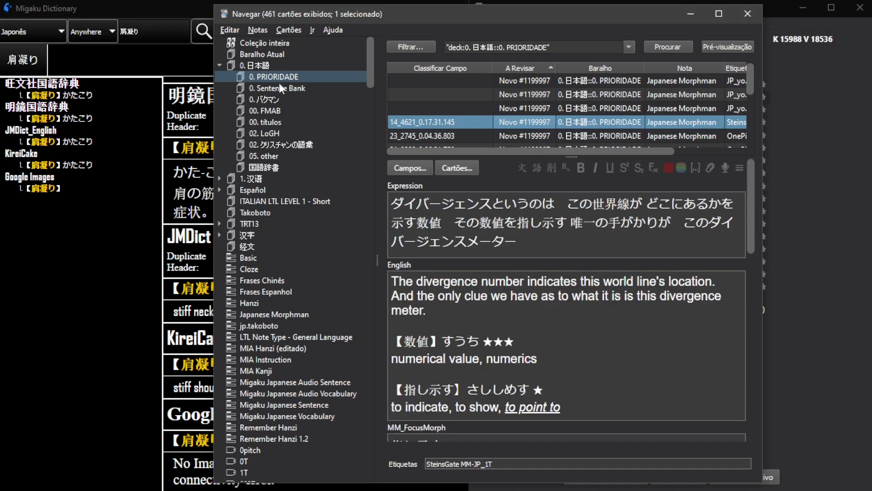
pyautogui.scroll(-5, 585, 295)
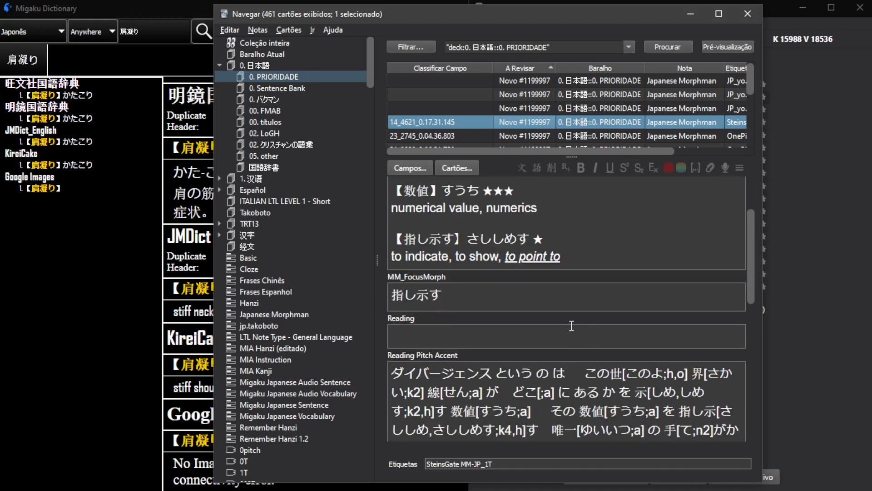
pyautogui.scroll(5, 584, 329)
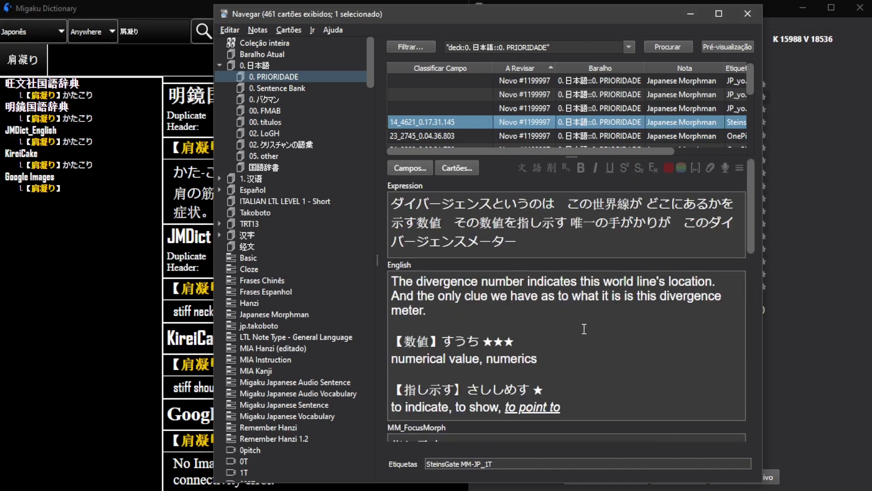
pyautogui.scroll(-10, 585, 328)
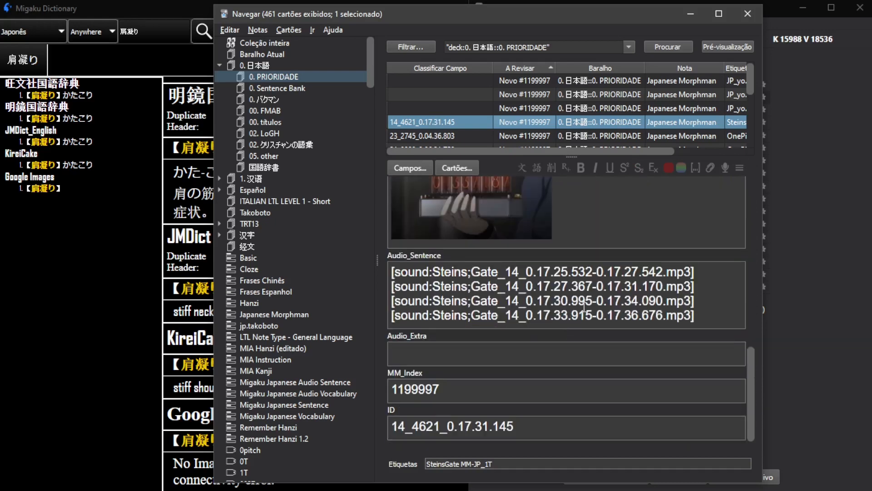
pyautogui.scroll(10, 584, 308)
pyautogui.scroll(-3, 565, 94)
# Step: Look through the fields of the 美化 and 噴射 cards further down the deck list
pyautogui.click(564, 110)
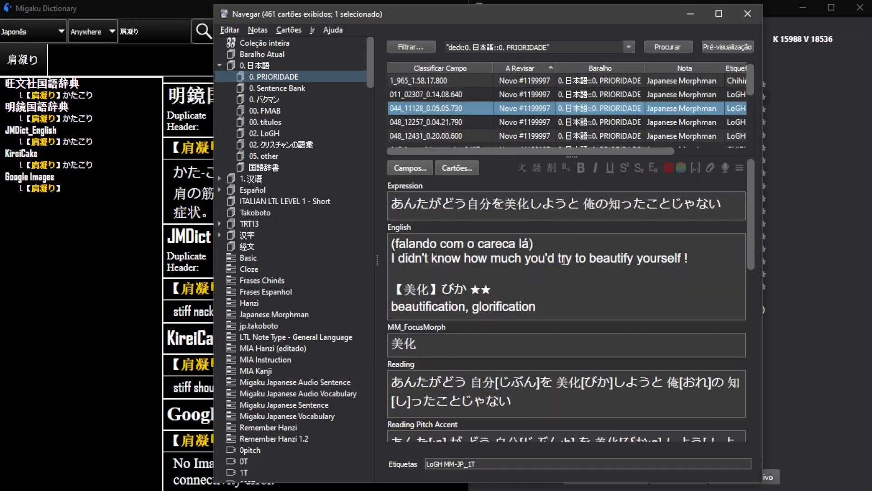
pyautogui.scroll(-5, 563, 260)
pyautogui.scroll(5, 564, 260)
pyautogui.scroll(-3, 590, 119)
pyautogui.click(590, 120)
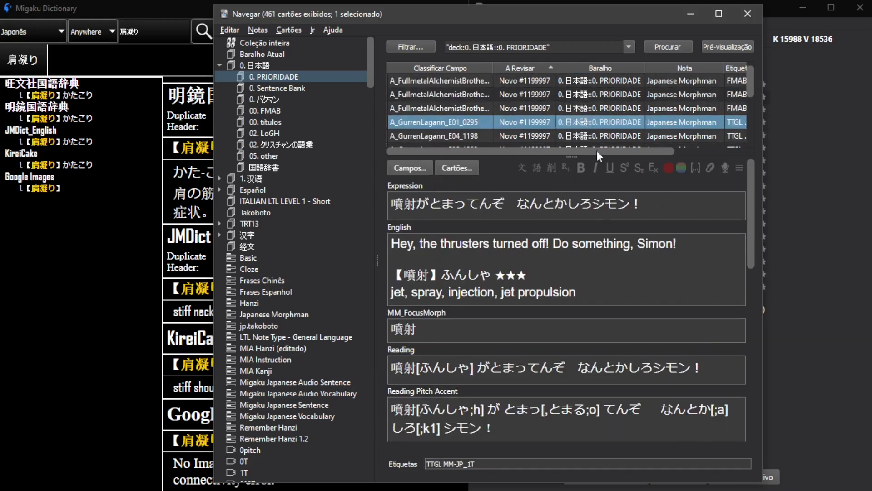
pyautogui.scroll(-8, 623, 259)
pyautogui.scroll(7, 621, 278)
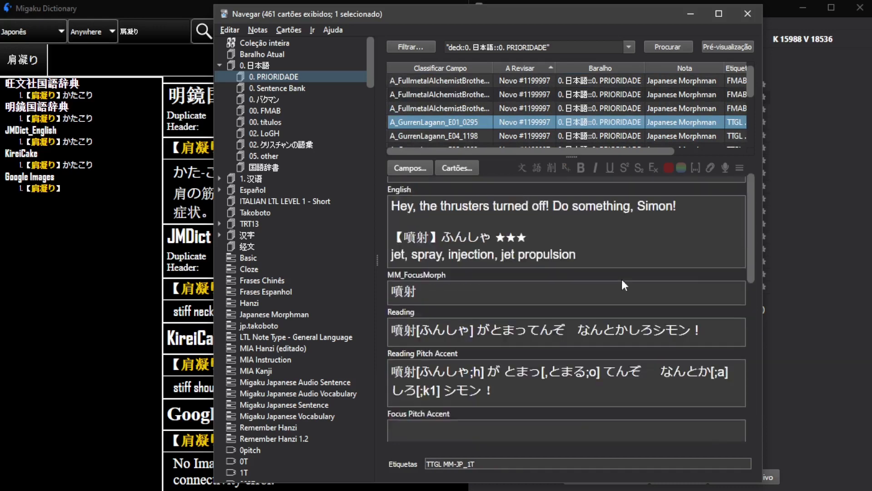
pyautogui.scroll(1, 620, 277)
pyautogui.scroll(-1, 606, 102)
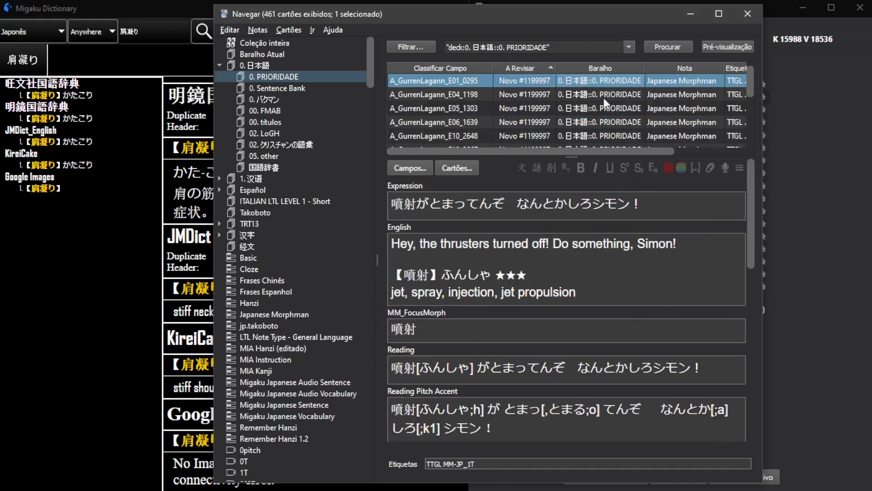
# Step: Inspect the fields of the A_GurrenLagann_E05_1303 and A_GurrenLagann_E13_3516 cards, and close the card browser
pyautogui.click(591, 113)
pyautogui.scroll(-8, 592, 249)
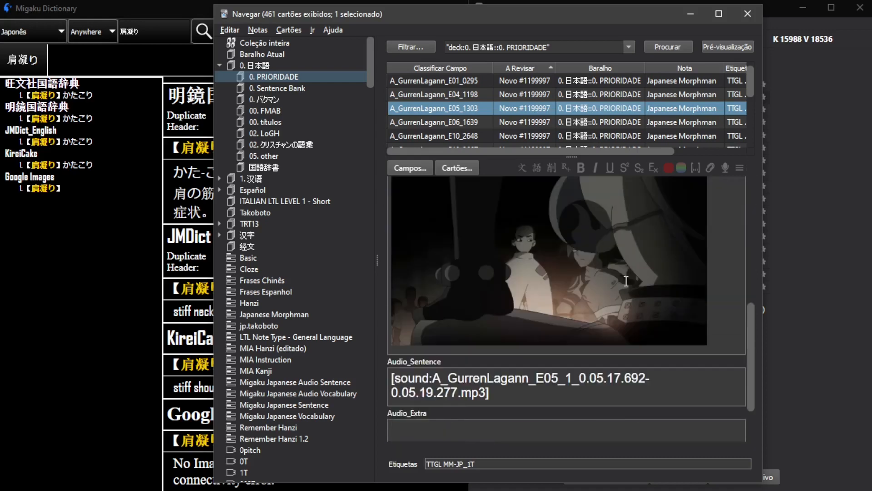
pyautogui.scroll(6, 630, 280)
pyautogui.scroll(5, 630, 280)
pyautogui.scroll(-4, 590, 114)
pyautogui.click(591, 136)
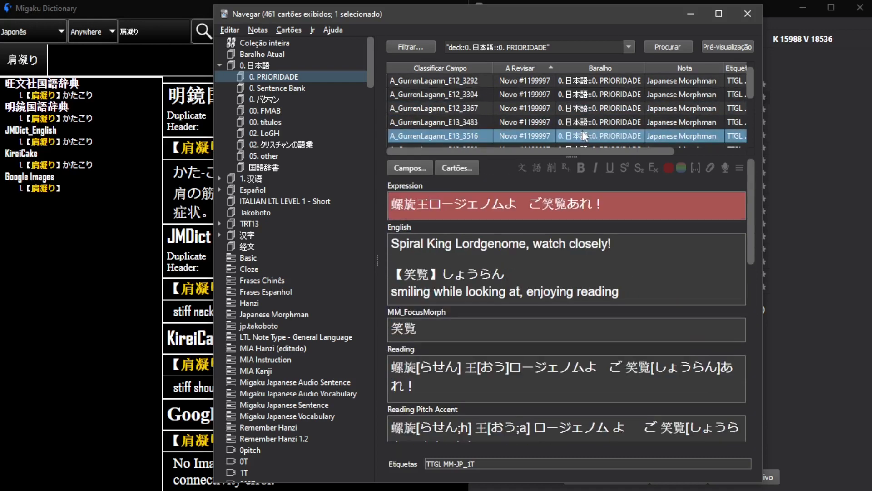
pyautogui.scroll(-6, 614, 223)
pyautogui.scroll(-3, 614, 223)
pyautogui.scroll(8, 636, 277)
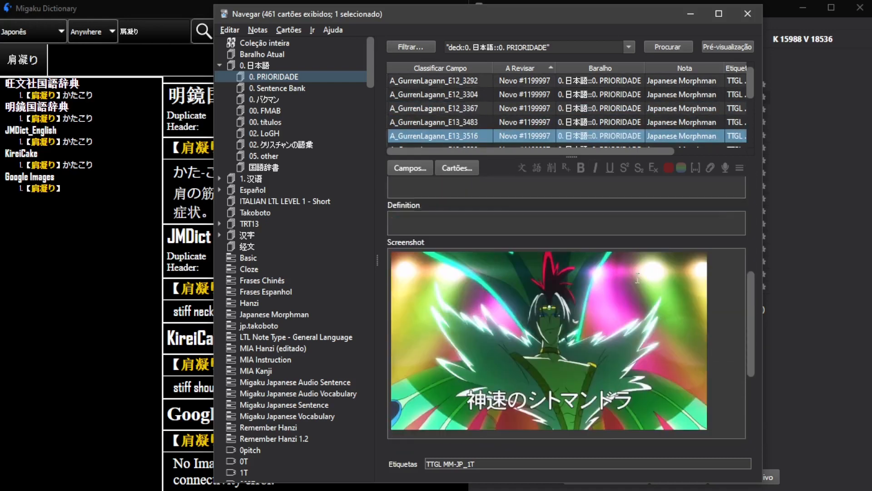
pyautogui.scroll(1, 649, 282)
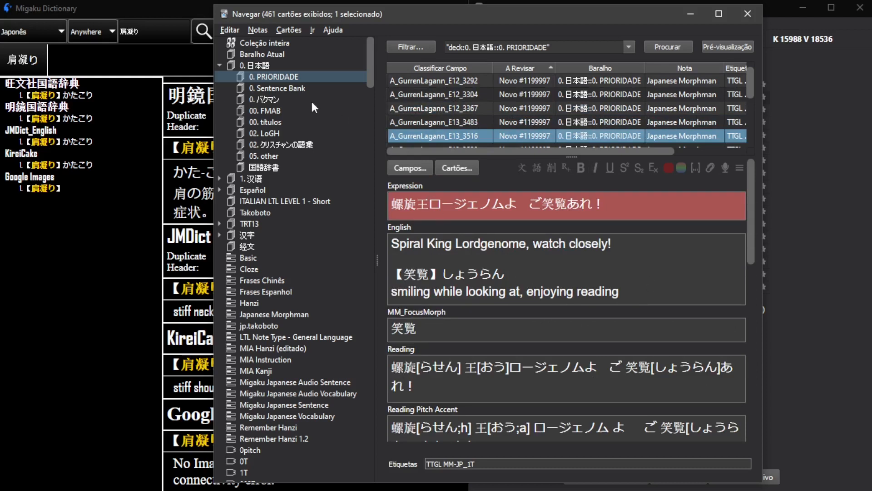
pyautogui.click(747, 14)
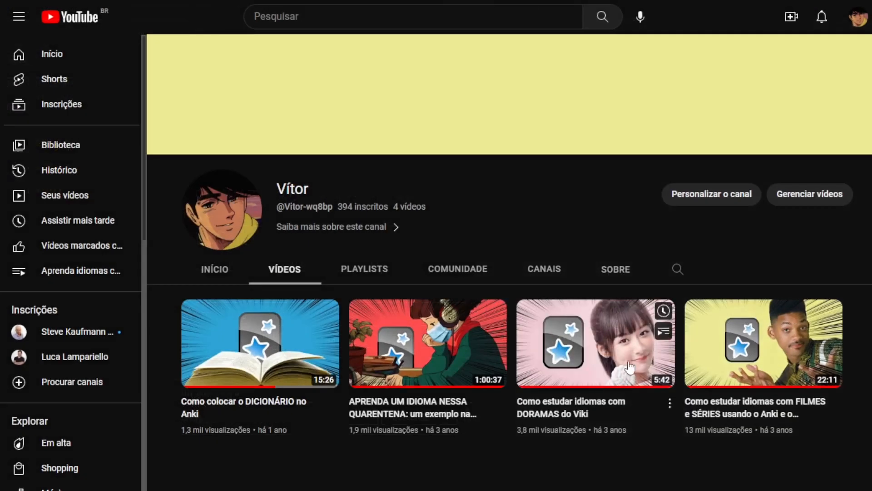
pyautogui.scroll(-1, 658, 336)
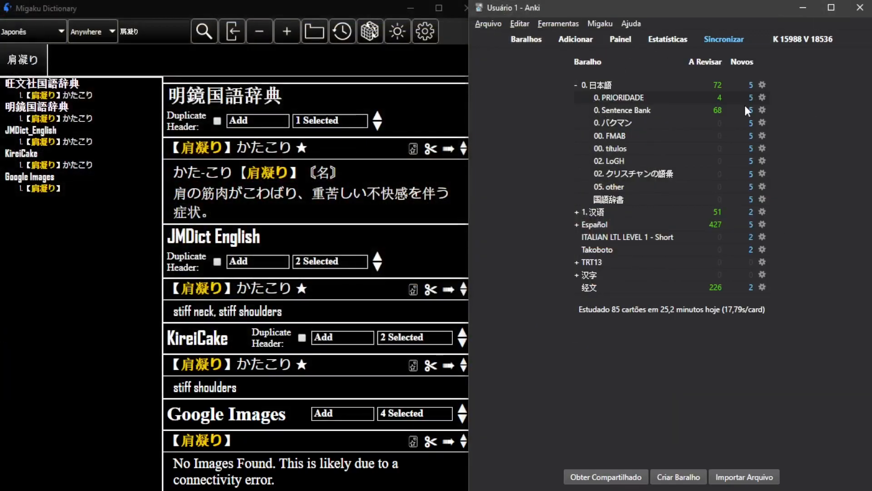
# Step: Reopen the card browser for the current deck and view the クレーム card at the end of the list
pyautogui.click(611, 45)
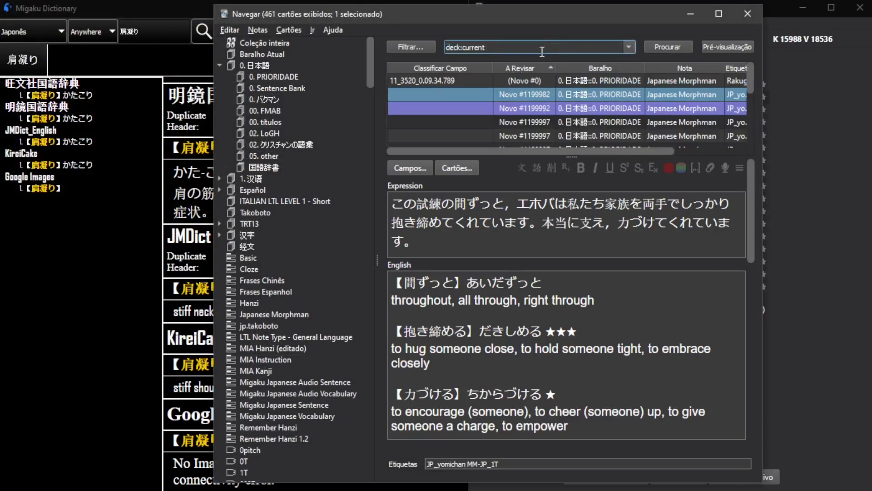
pyautogui.moveTo(757, 78); pyautogui.dragTo(743, 144)
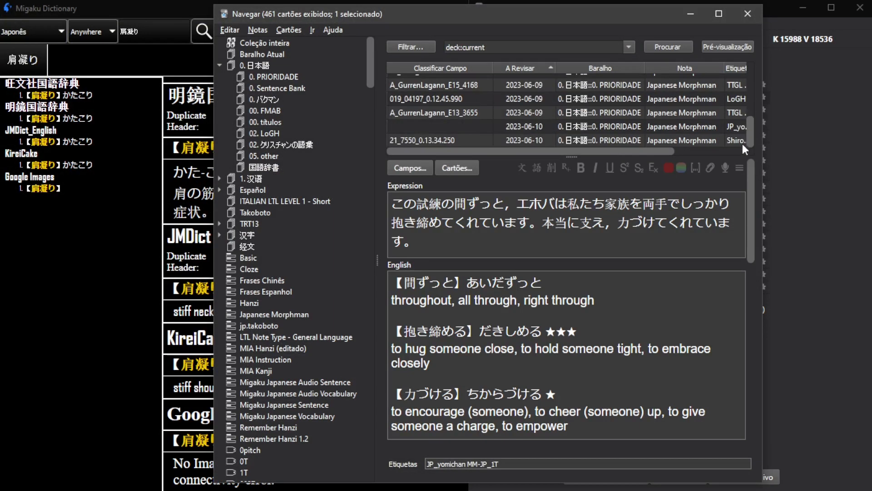
pyautogui.click(607, 136)
pyautogui.scroll(1, 565, 133)
pyautogui.scroll(-1, 561, 132)
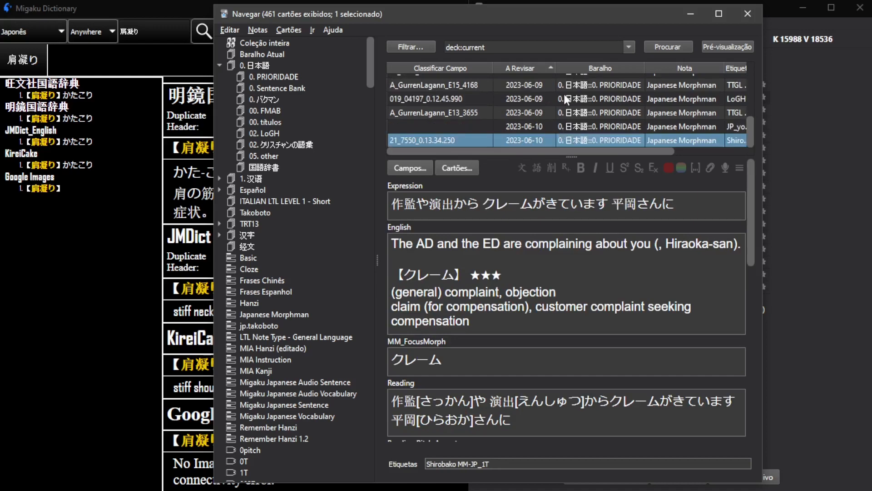
# Step: Select the four consecutive scheduled cards starting with A_GurrenLagann_E15_4168 near the end of the list
pyautogui.click(566, 99)
pyautogui.press('Up')
pyautogui.hotkey('shift', 'Down')
pyautogui.hotkey('shift', 'Down')
pyautogui.hotkey('shift', 'Down')
pyautogui.hotkey('shift', 'Down')
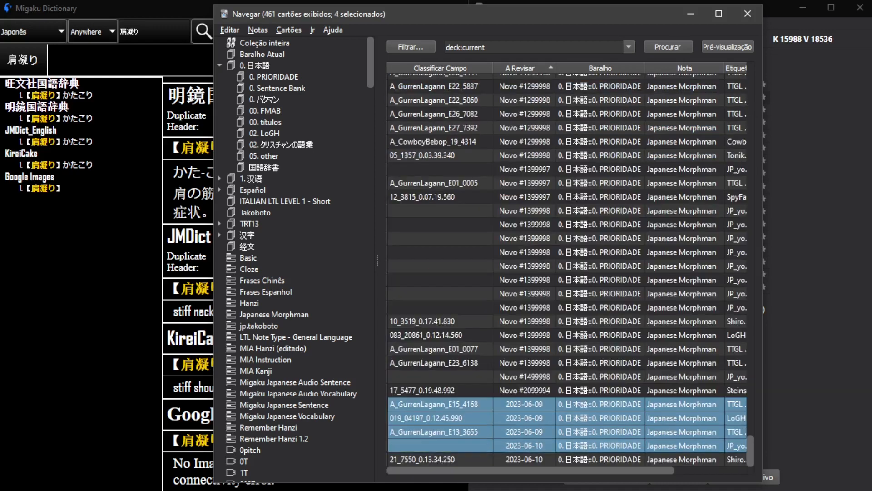
# Step: Move the five selected scheduled cards to the 0. Sentence Bank deck and close the card browser
pyautogui.rightClick(582, 412)
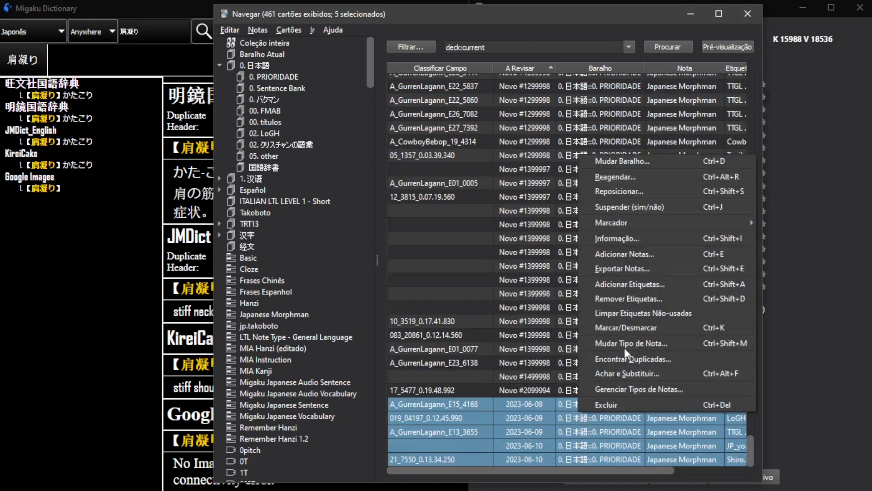
pyautogui.click(660, 160)
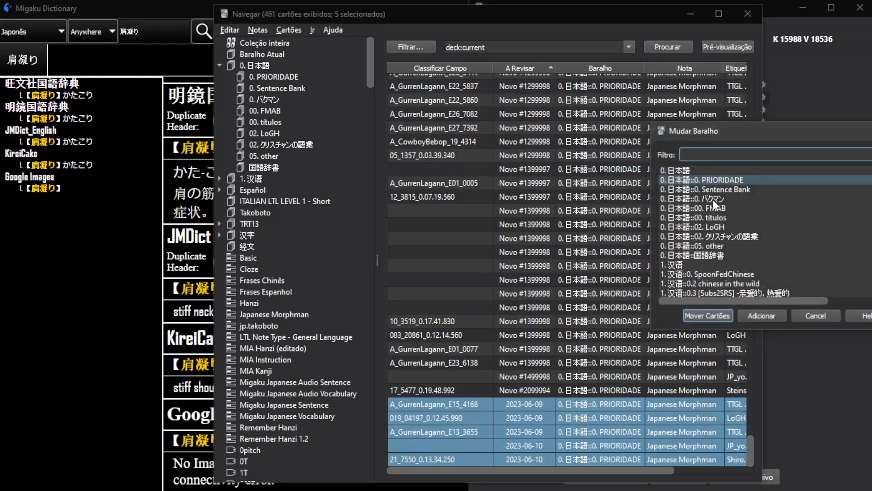
pyautogui.doubleClick(699, 189)
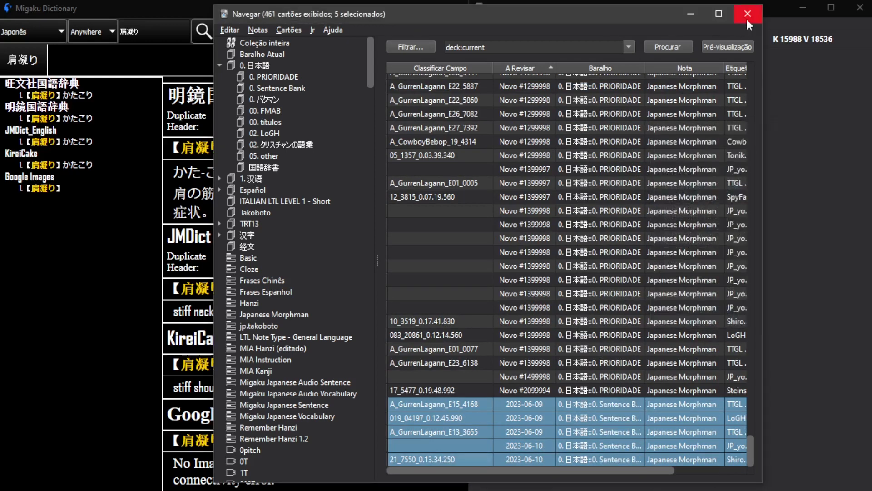
pyautogui.click(747, 19)
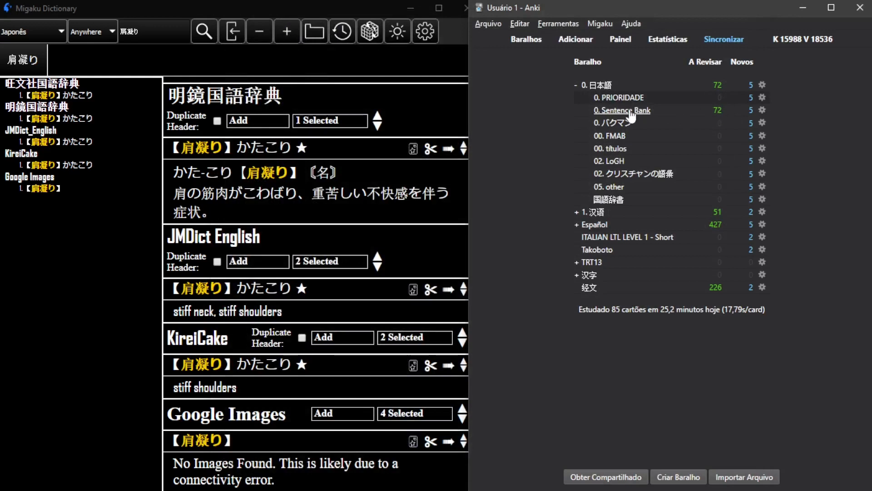
# Step: Start studying the 0. Sentence Bank deck, and reveal and pass the 種切れ and 挑戦 cards
pyautogui.click(631, 111)
pyautogui.click(729, 111)
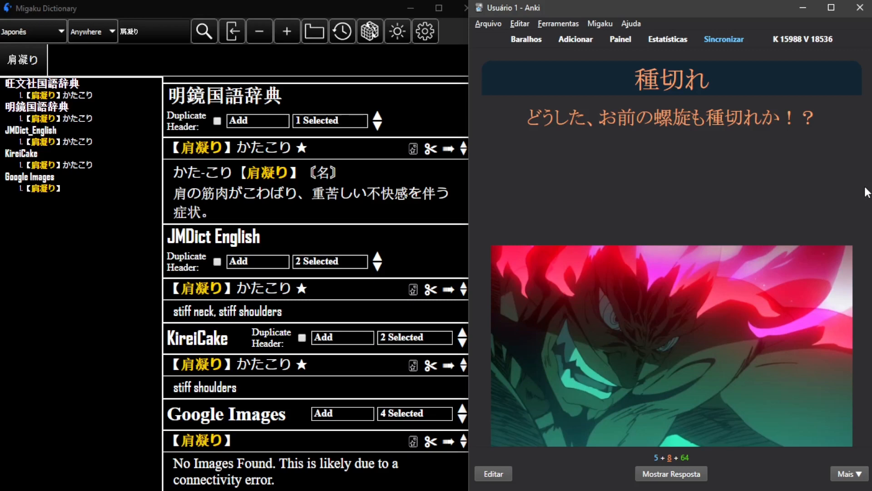
pyautogui.press('space')
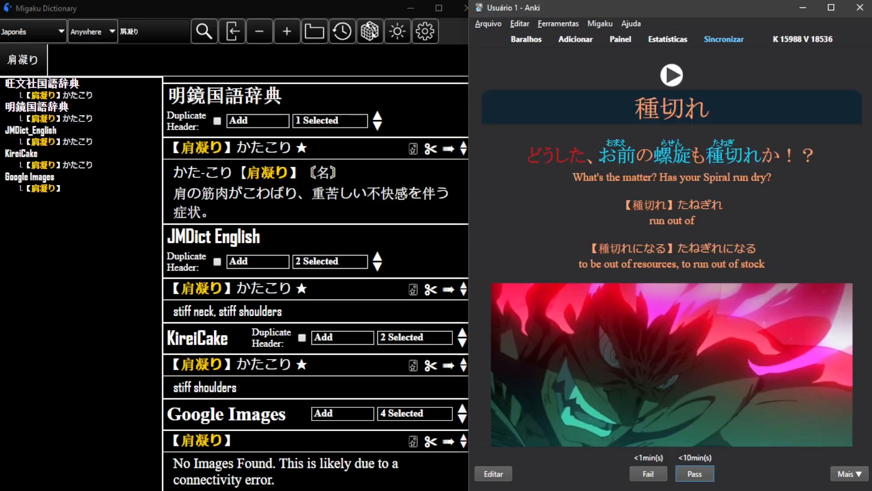
pyautogui.press('space')
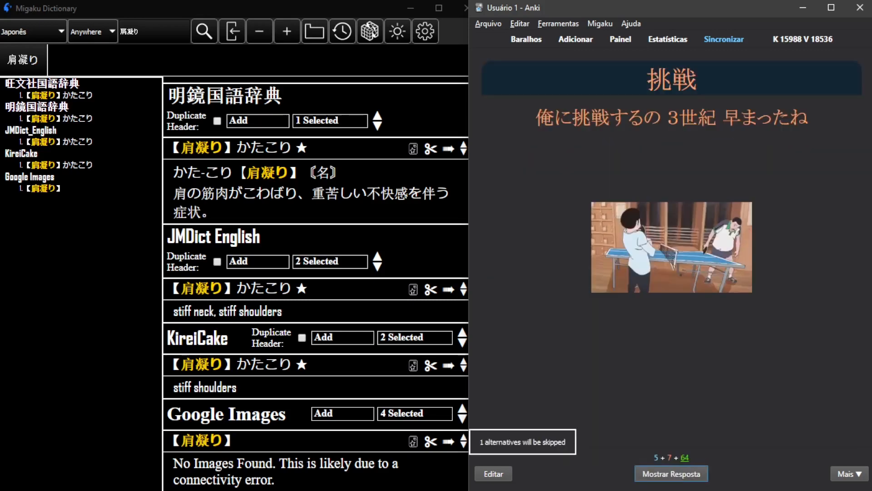
pyautogui.press('space')
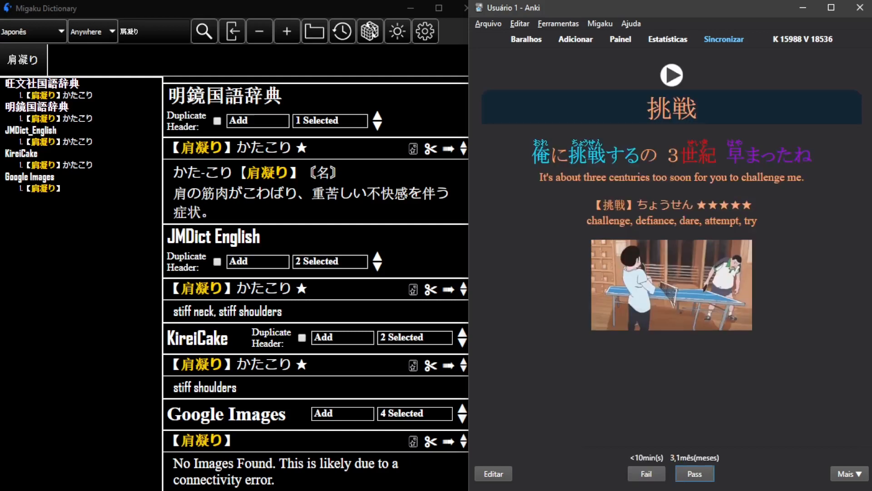
pyautogui.press('space')
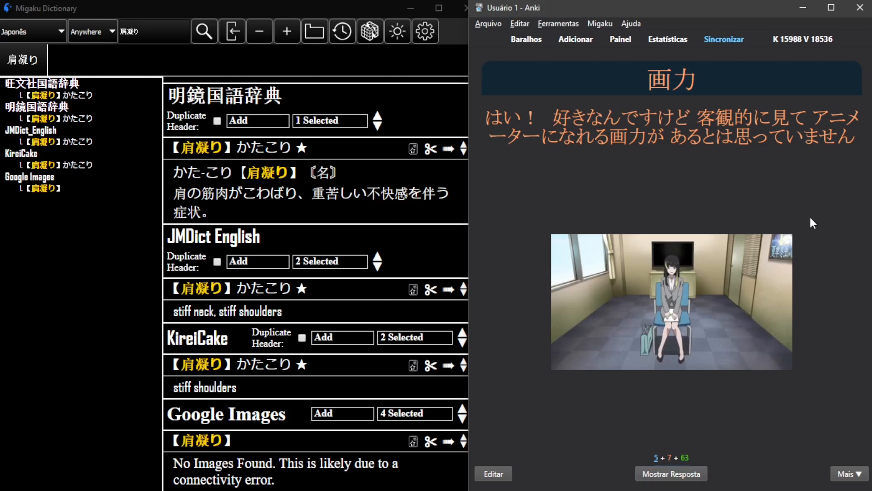
# Step: Highlight the headword on the front of the 画力 card and reveal its answer
pyautogui.doubleClick(657, 84)
pyautogui.click(741, 130)
pyautogui.tripleClick(671, 73)
pyautogui.click(668, 74)
pyautogui.press('space')
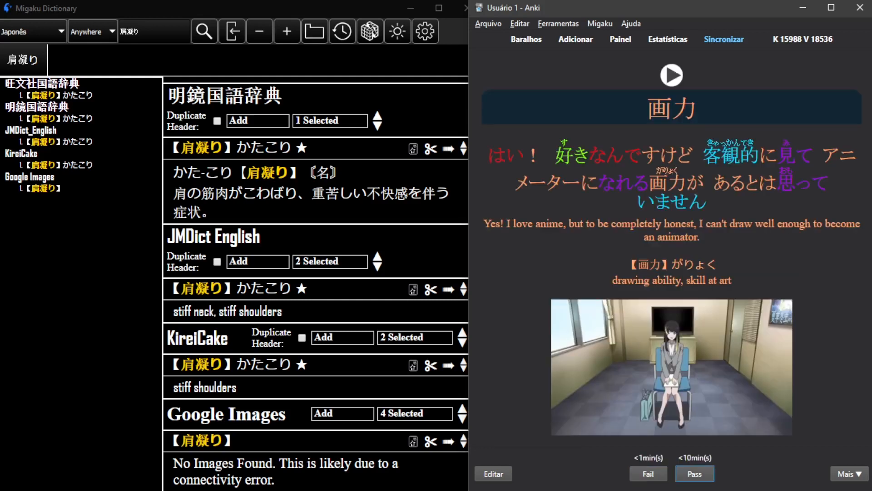
# Step: Check the readings of 思って and なれる in the 画力 sentence, highlight アニメーター, and pass the card
pyautogui.click(778, 268)
pyautogui.moveTo(714, 166)
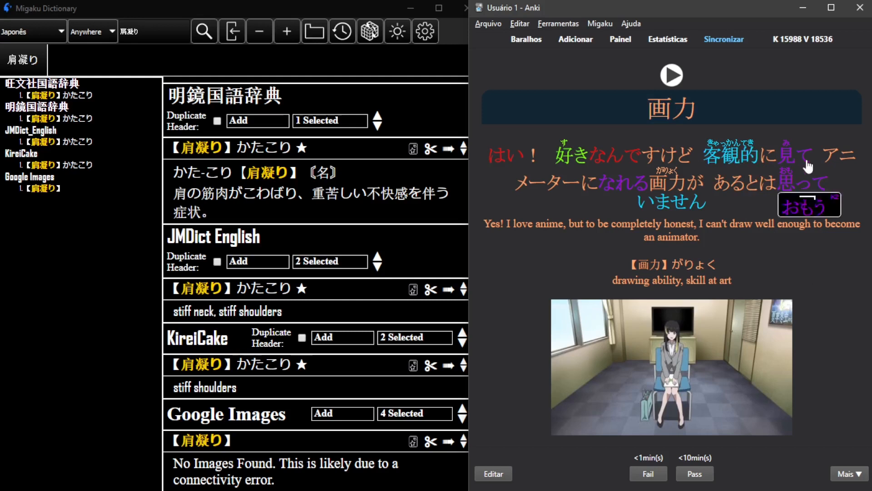
pyautogui.moveTo(670, 230)
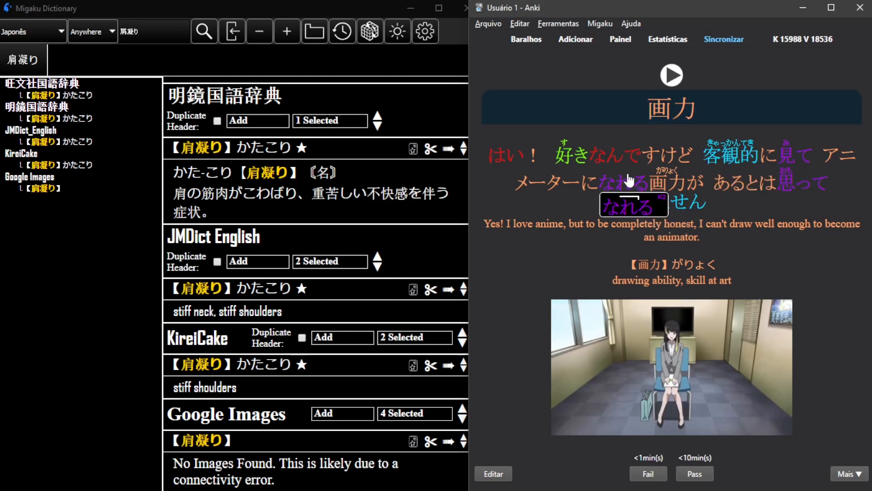
pyautogui.moveTo(655, 182); pyautogui.dragTo(670, 181)
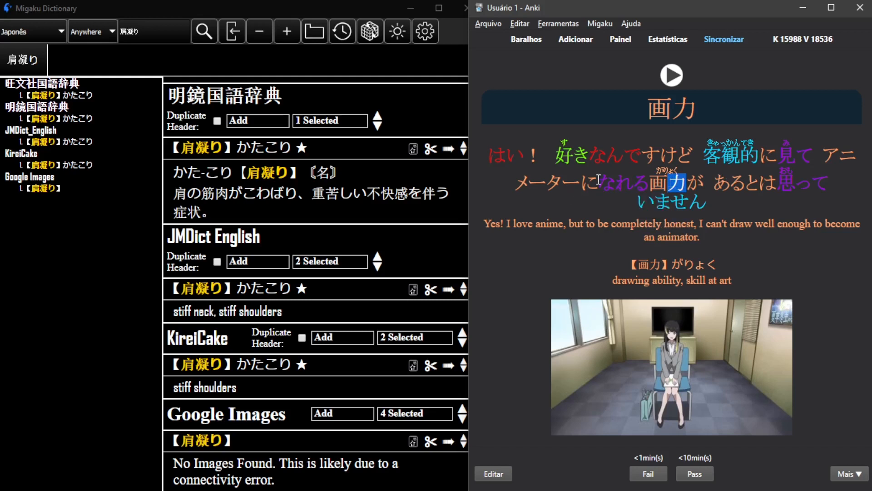
pyautogui.click(528, 190)
pyautogui.doubleClick(528, 190)
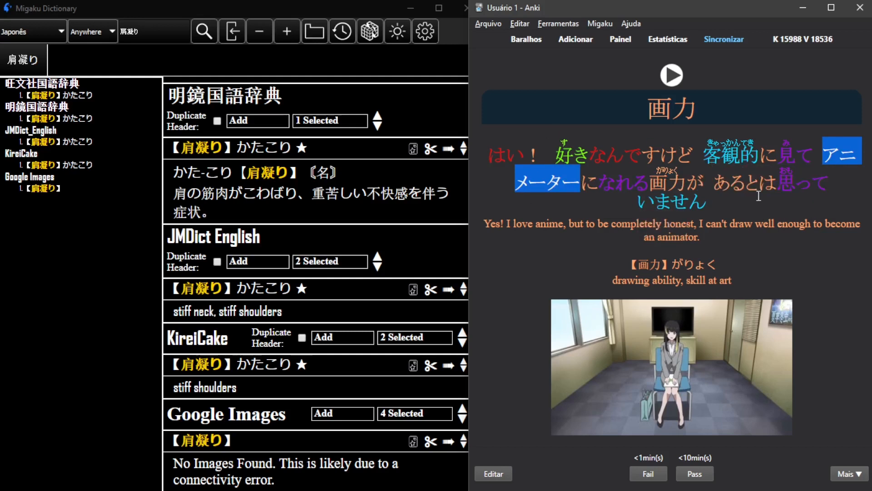
pyautogui.click(765, 215)
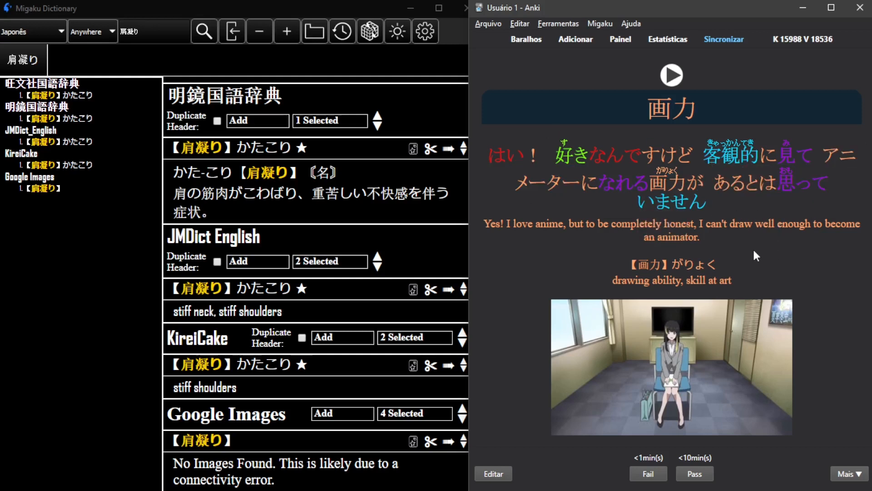
pyautogui.press('space')
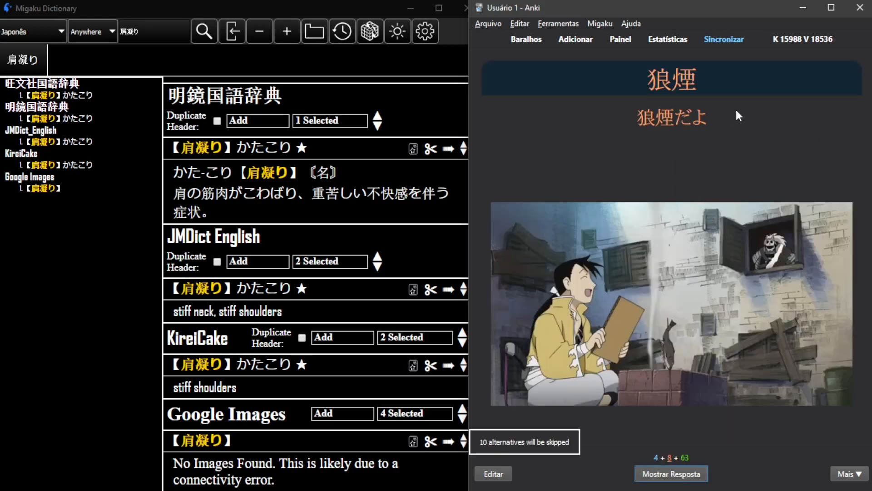
# Step: Reveal and grade the 狼煙 and 頂点 cards, looking over the full answer of 頂点
pyautogui.press('space')
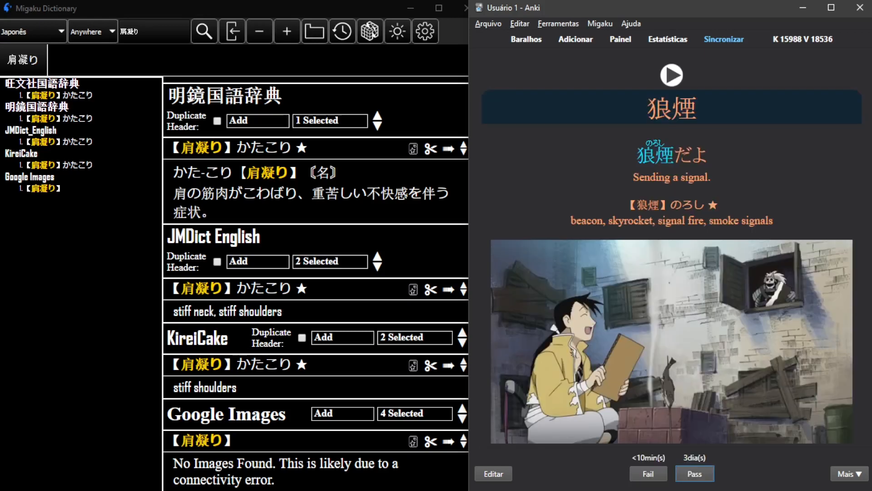
pyautogui.press('space')
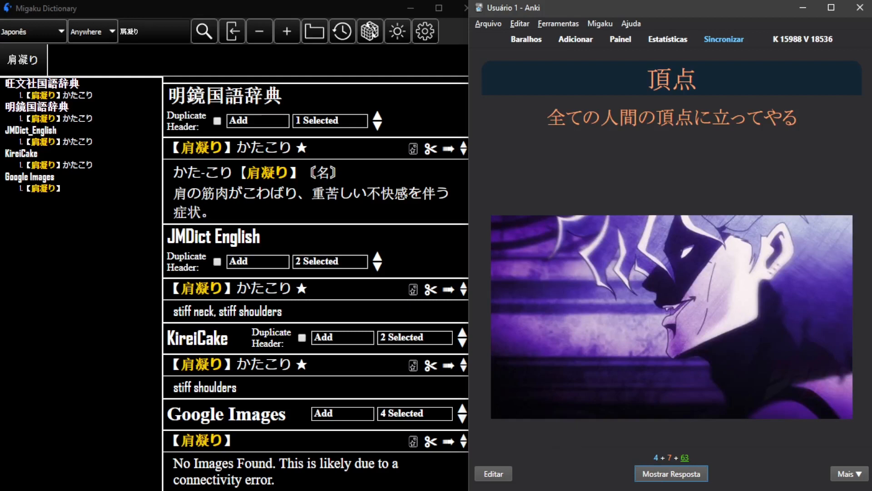
pyautogui.press('space')
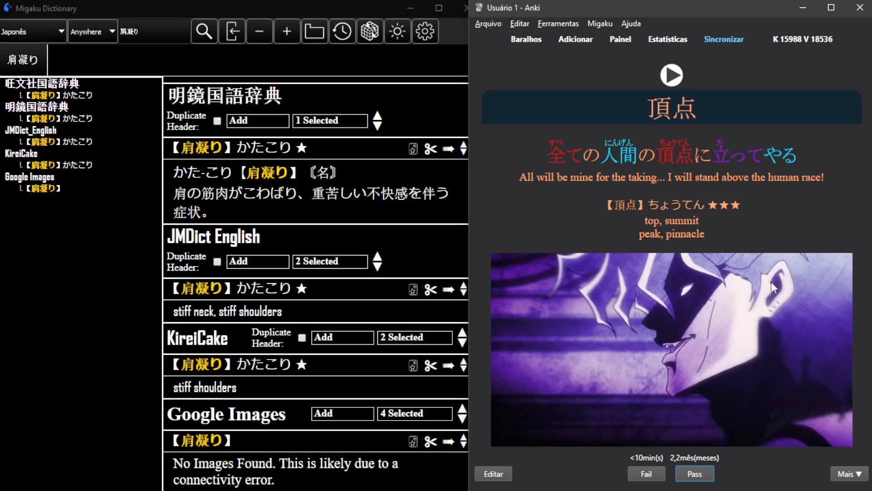
pyautogui.scroll(-2, 779, 284)
pyautogui.scroll(2, 779, 351)
pyautogui.click(774, 234)
pyautogui.press('space')
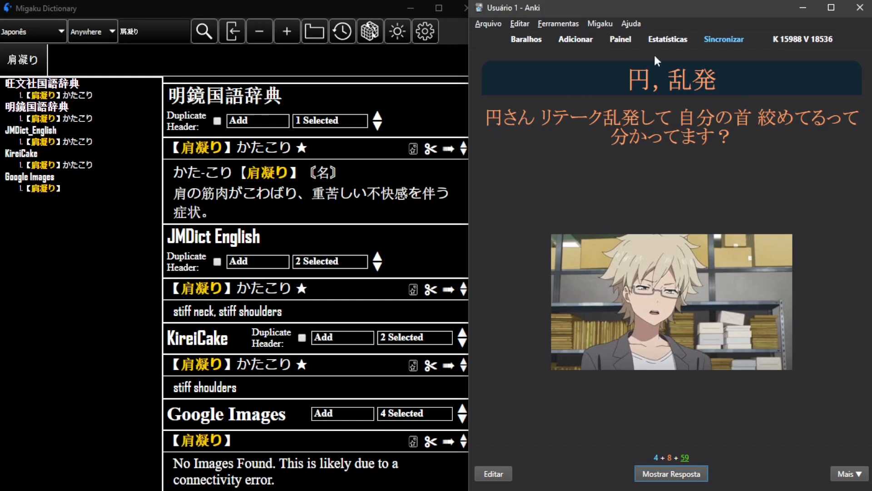
pyautogui.click(565, 22)
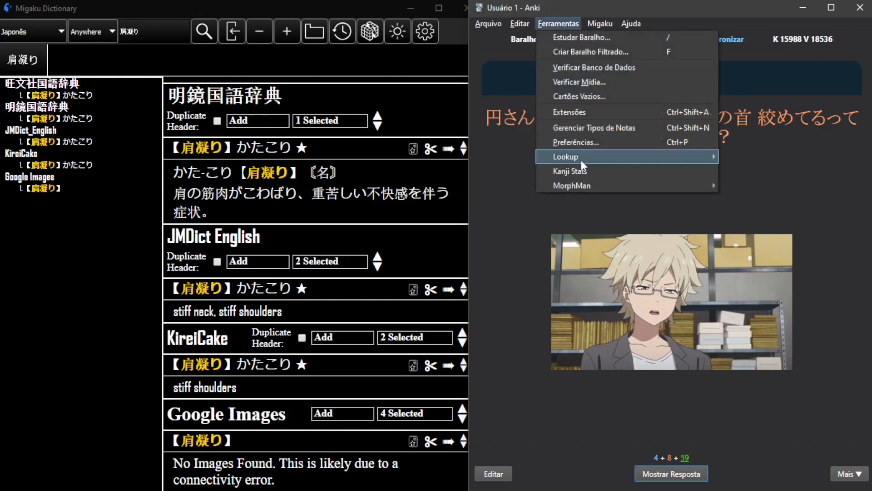
pyautogui.moveTo(574, 187)
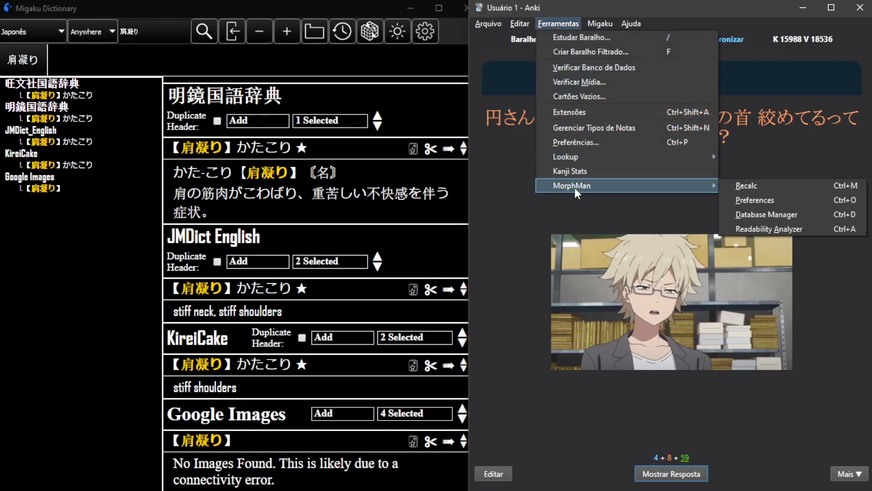
pyautogui.click(585, 207)
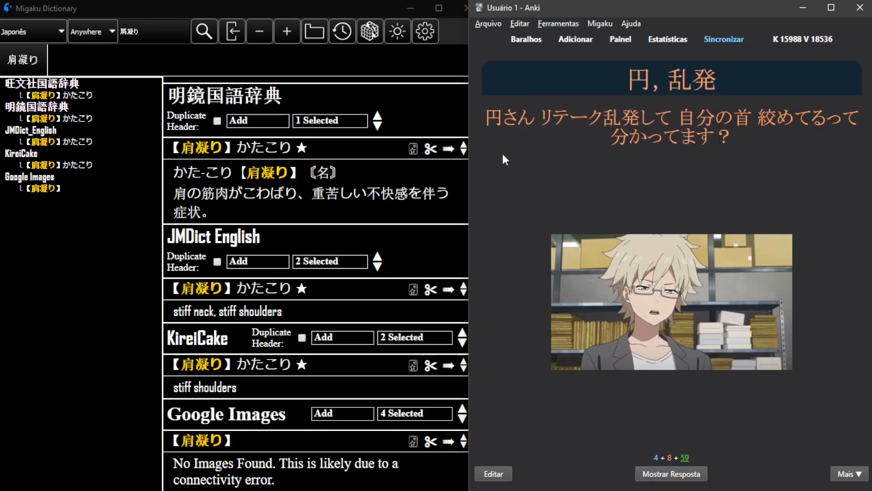
# Step: Examine 円さん in the sentence and highlight 円 in the headword of the 円, 乱発 card
pyautogui.doubleClick(487, 128)
pyautogui.moveTo(487, 128); pyautogui.dragTo(603, 185)
pyautogui.tripleClick(498, 122)
pyautogui.moveTo(504, 121); pyautogui.dragTo(534, 118)
pyautogui.click(534, 118)
pyautogui.moveTo(629, 81); pyautogui.dragTo(641, 90)
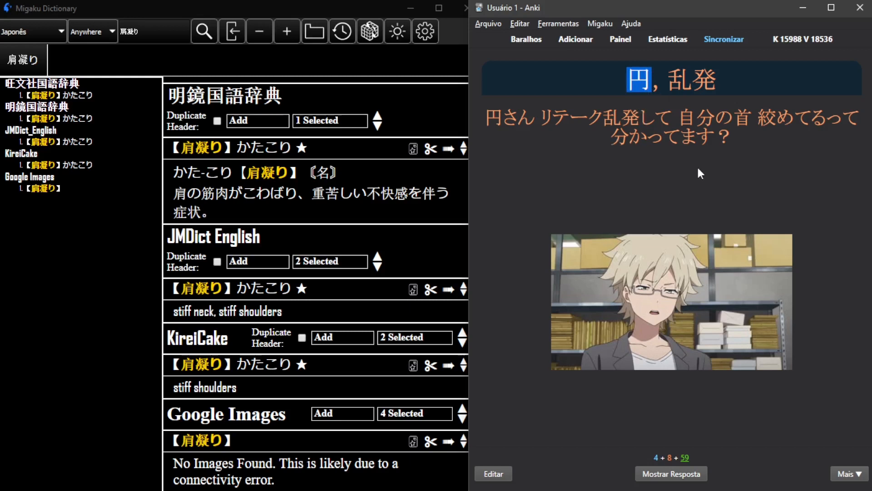
pyautogui.click(684, 80)
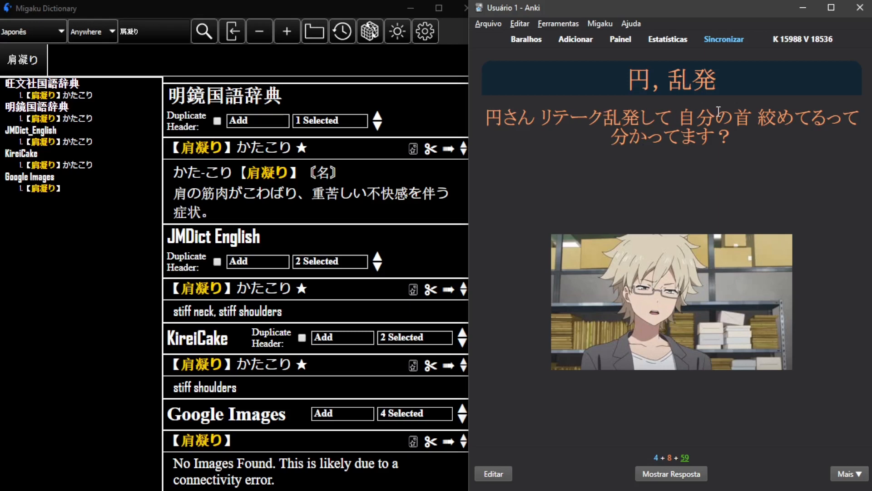
# Step: Reveal and pass the 円, 乱発 card and the 堕落 card
pyautogui.press('space')
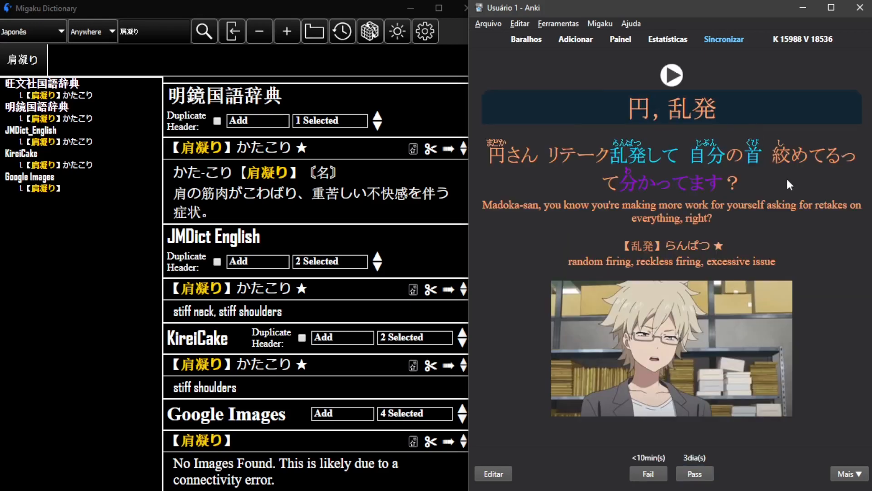
pyautogui.press('space')
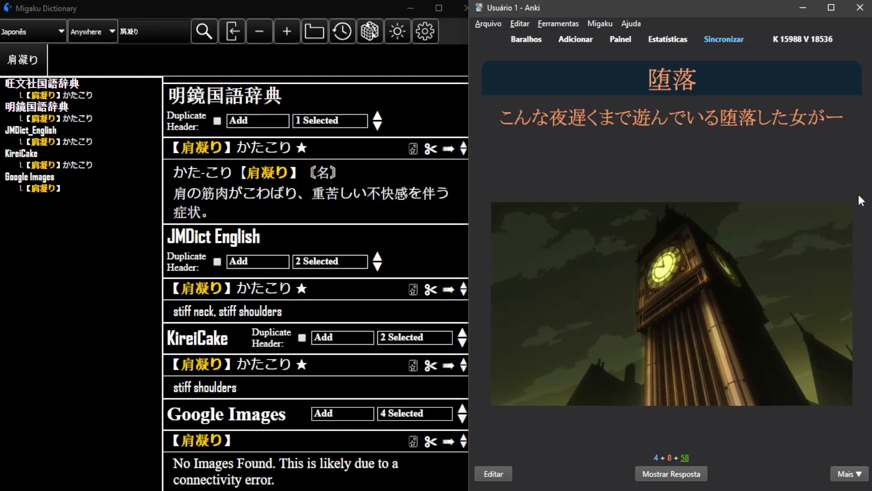
pyautogui.press('space')
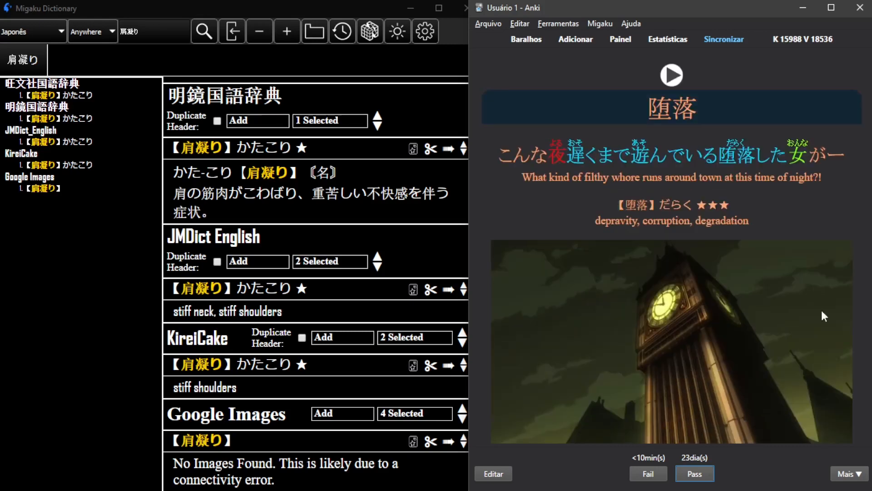
pyautogui.scroll(-1, 817, 318)
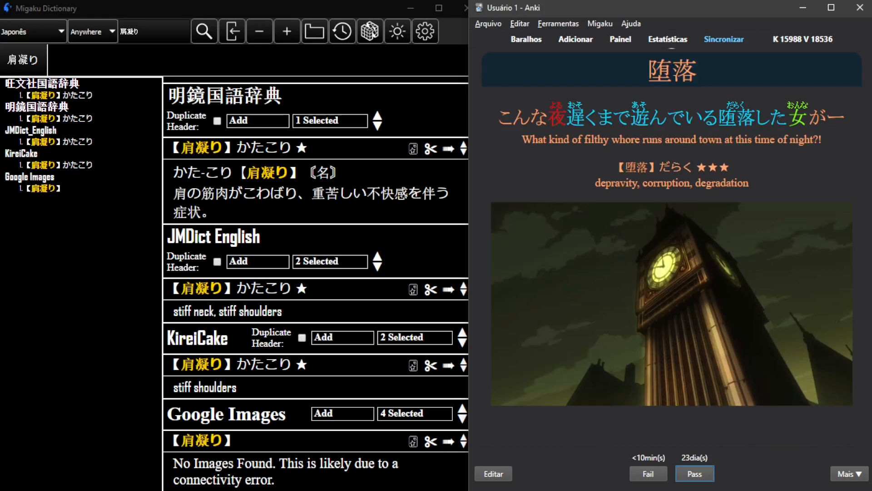
pyautogui.press('space')
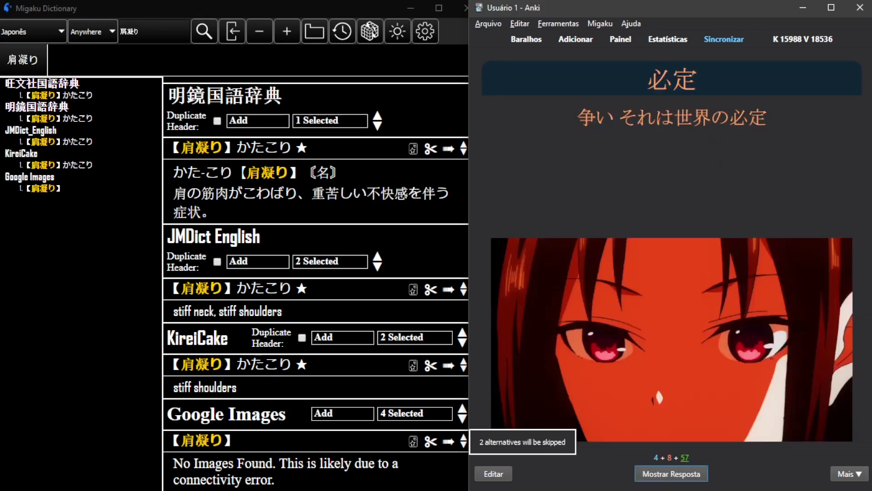
# Step: Reveal the answer of the 必定 card, read through its definitions and highlight the headword
pyautogui.press('space')
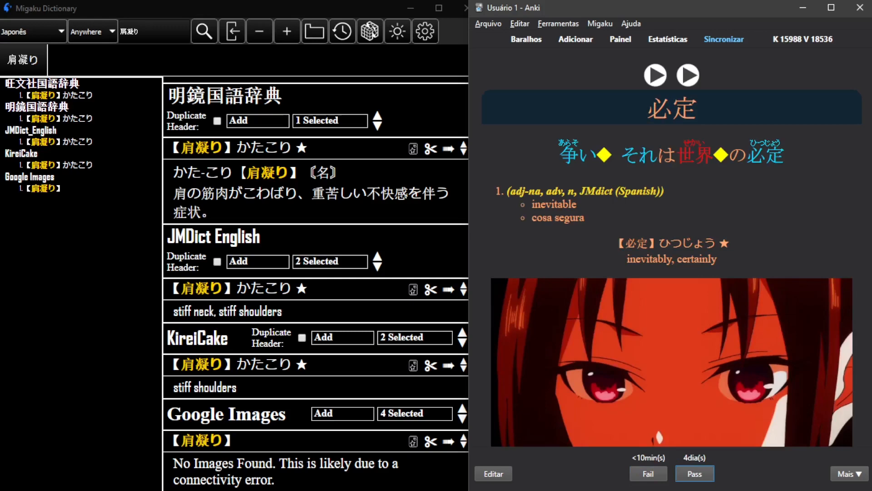
pyautogui.scroll(-1, 830, 281)
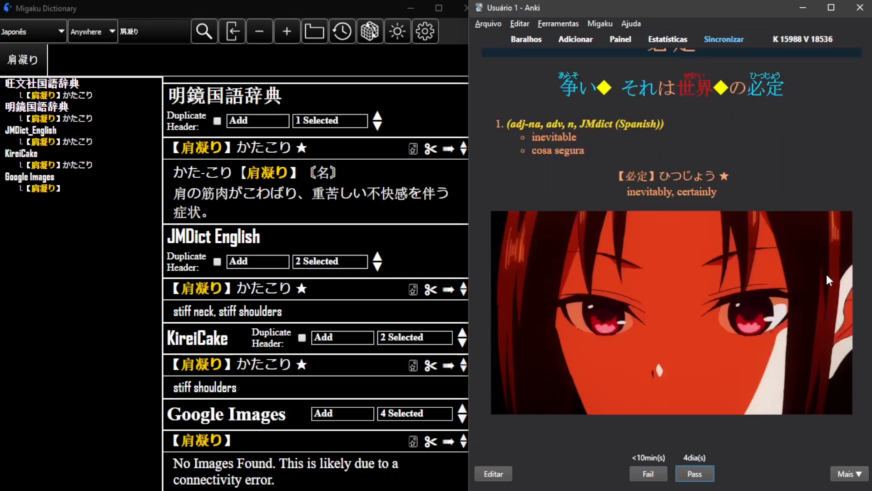
pyautogui.scroll(1, 713, 368)
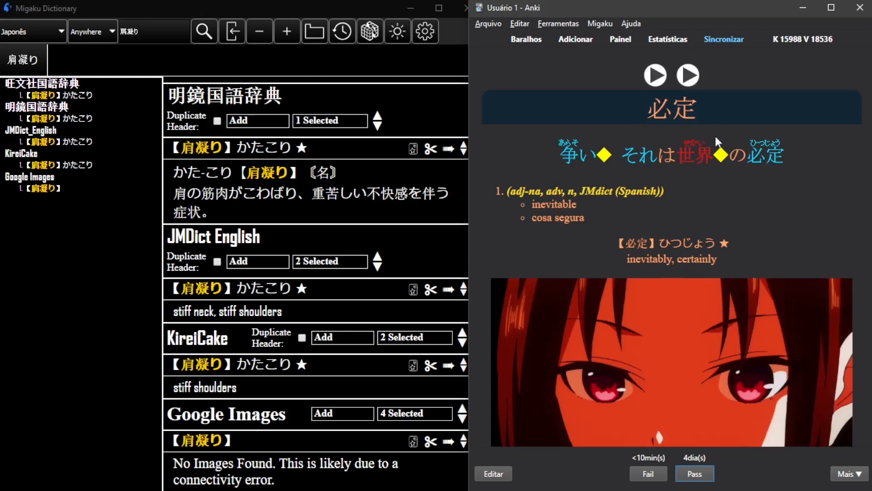
pyautogui.doubleClick(666, 99)
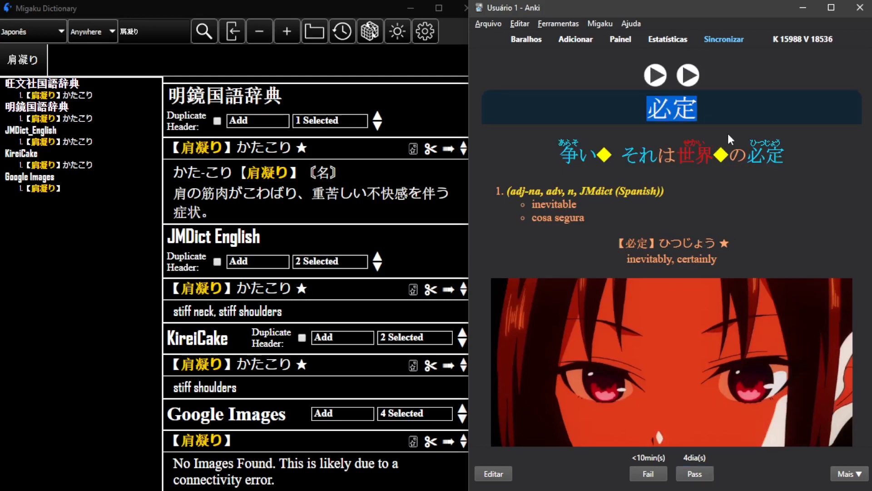
pyautogui.click(720, 129)
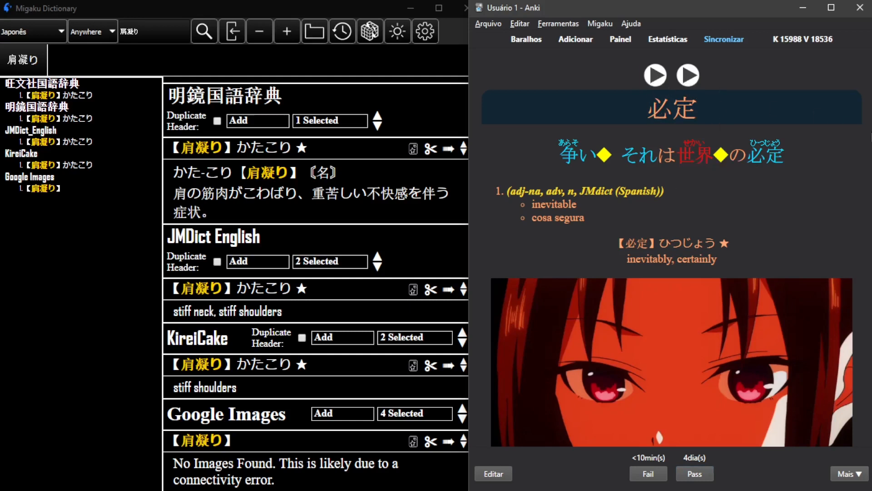
# Step: Pass the 必定 card, then reveal and pass the 市街 card
pyautogui.press('space')
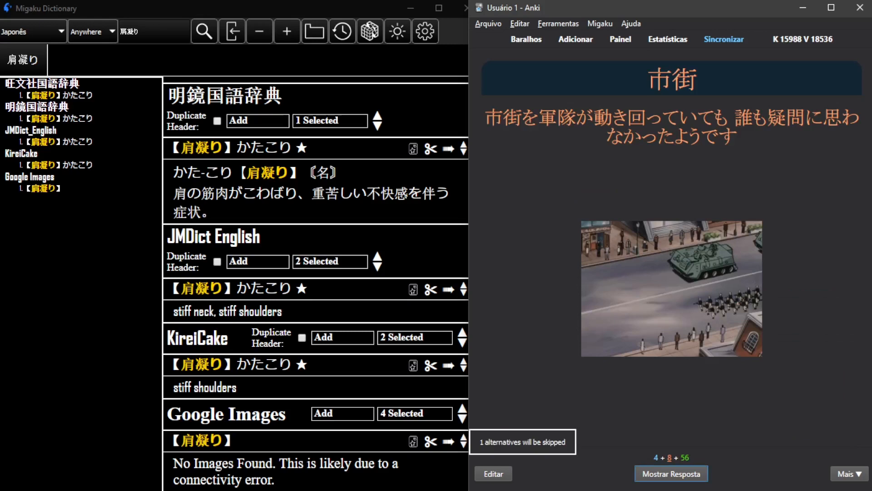
pyautogui.press('space')
pyautogui.press('space')
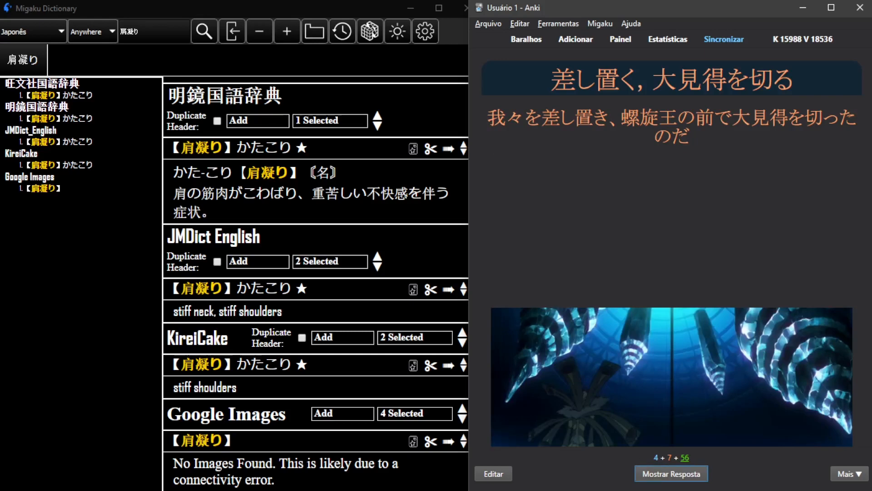
# Step: Reveal and pass the 差し置く, 大見得を切る card, the 石炭 card and the 模試 card
pyautogui.press('space')
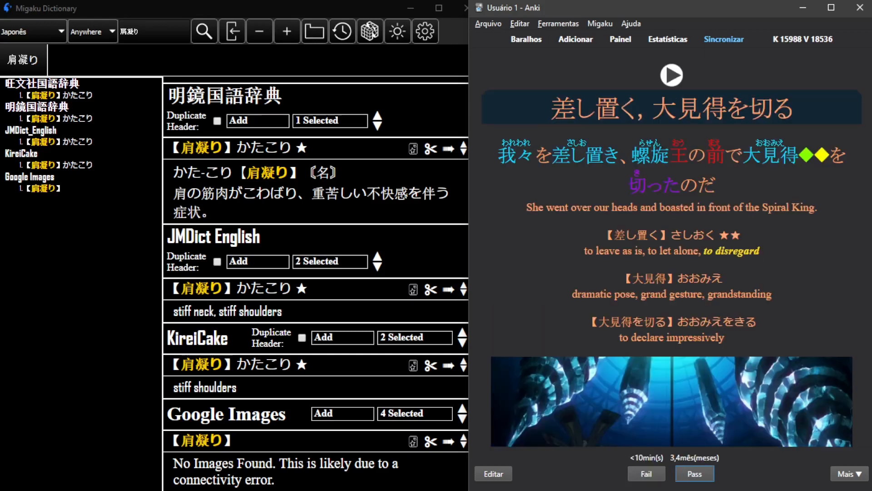
pyautogui.press('space')
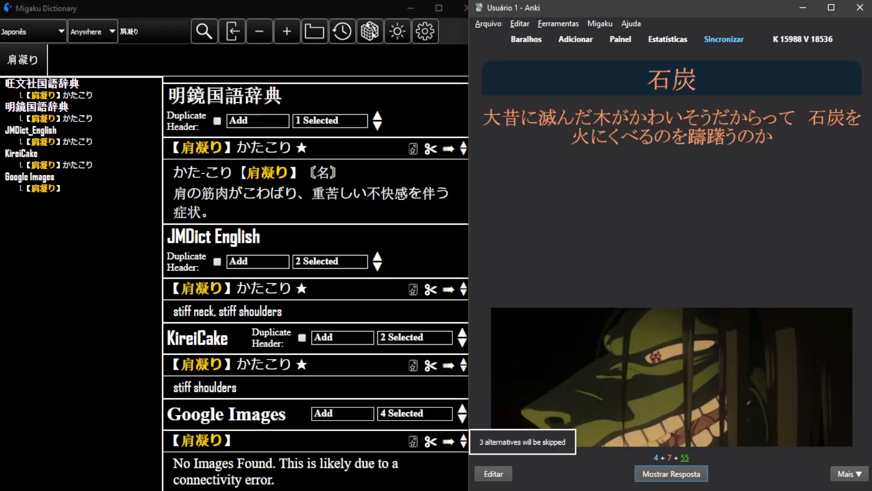
pyautogui.press('space')
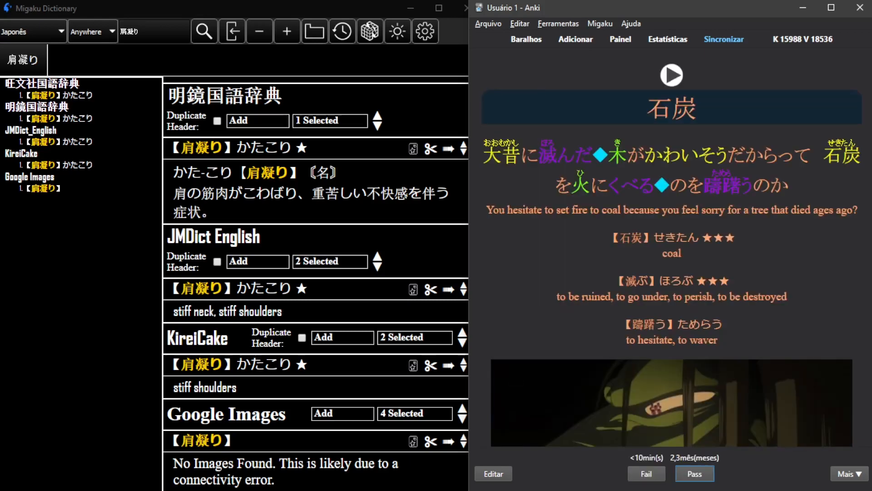
pyautogui.press('space')
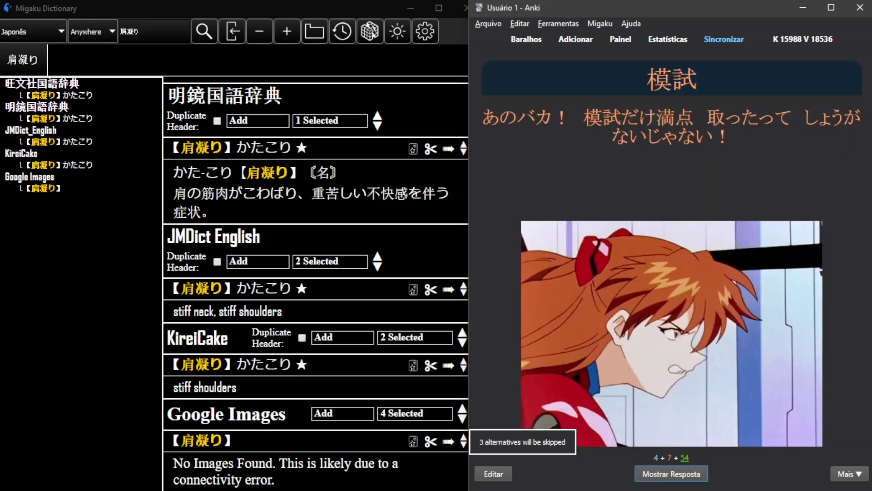
pyautogui.press('space')
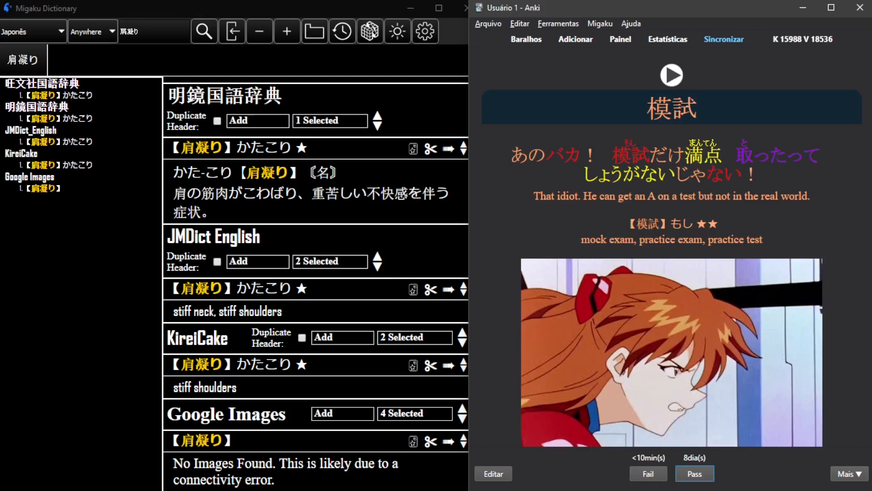
pyautogui.press('space')
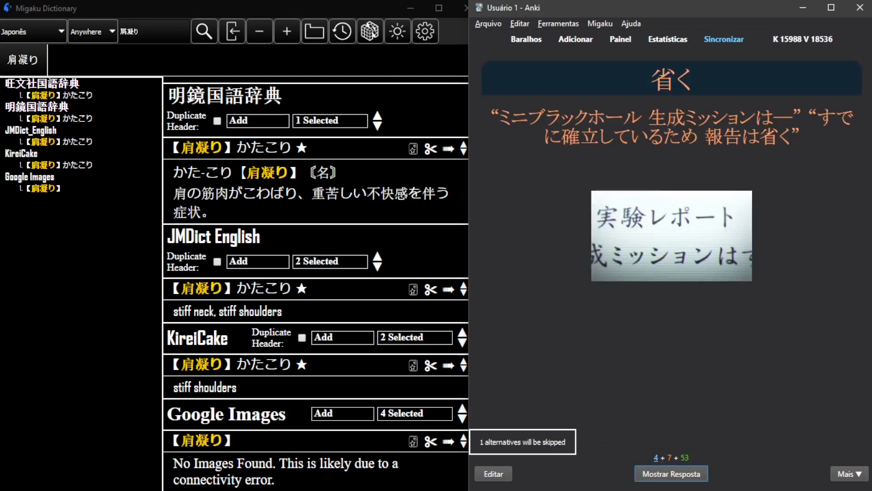
# Step: Read the first quoted phrase on the front of the 省く card, highlighting ミニブラックホール, 生成 and ミッション
pyautogui.doubleClick(684, 85)
pyautogui.click(856, 233)
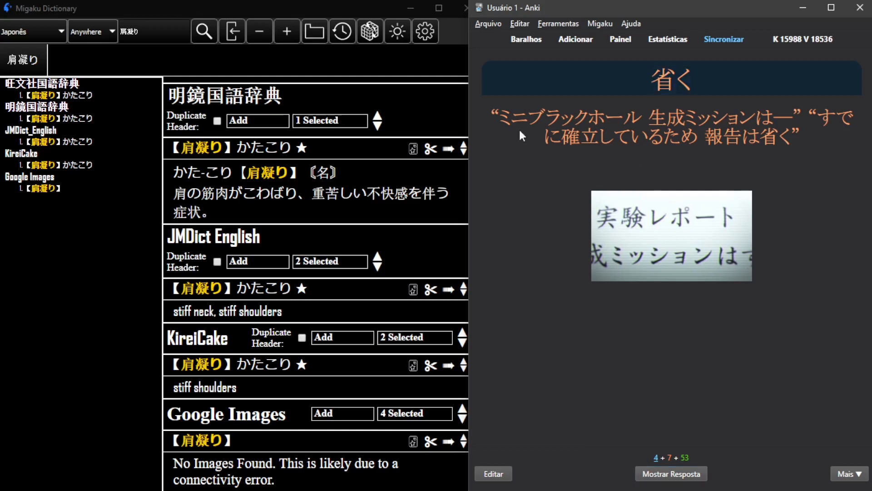
pyautogui.moveTo(508, 123); pyautogui.dragTo(527, 123)
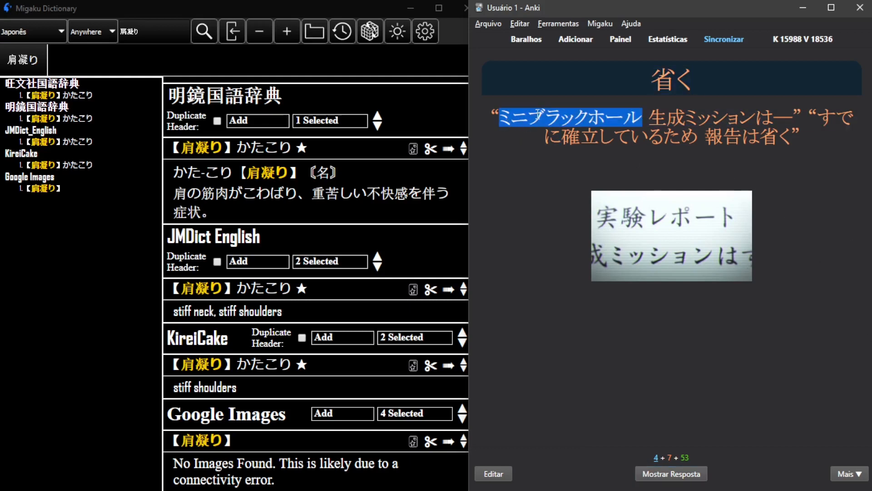
pyautogui.doubleClick(522, 114)
pyautogui.click(651, 131)
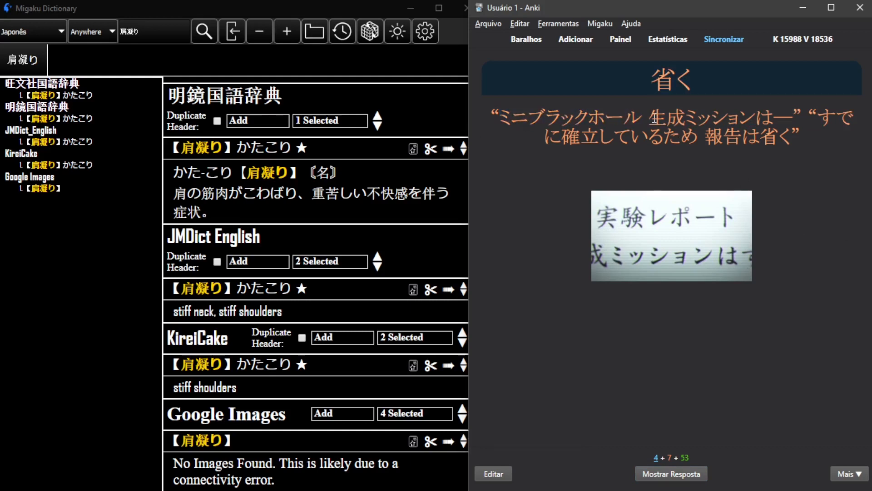
pyautogui.doubleClick(668, 119)
pyautogui.click(695, 120)
pyautogui.doubleClick(695, 120)
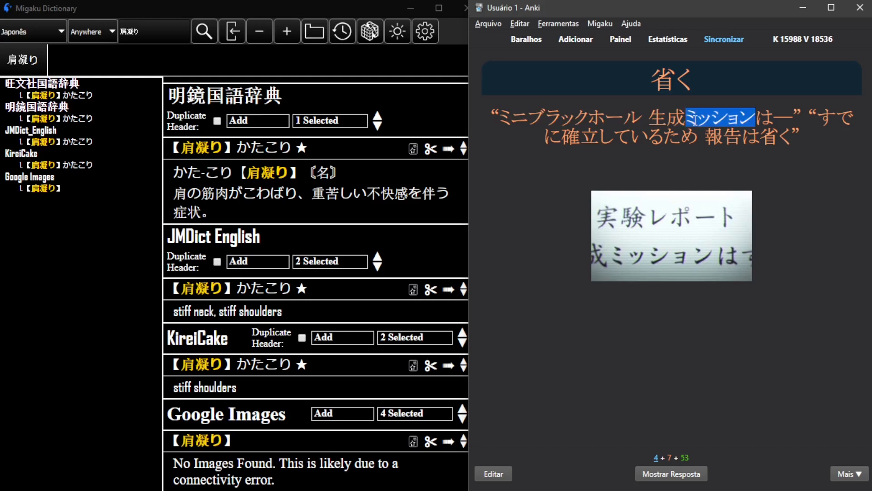
pyautogui.click(776, 116)
pyautogui.doubleClick(665, 113)
pyautogui.click(749, 116)
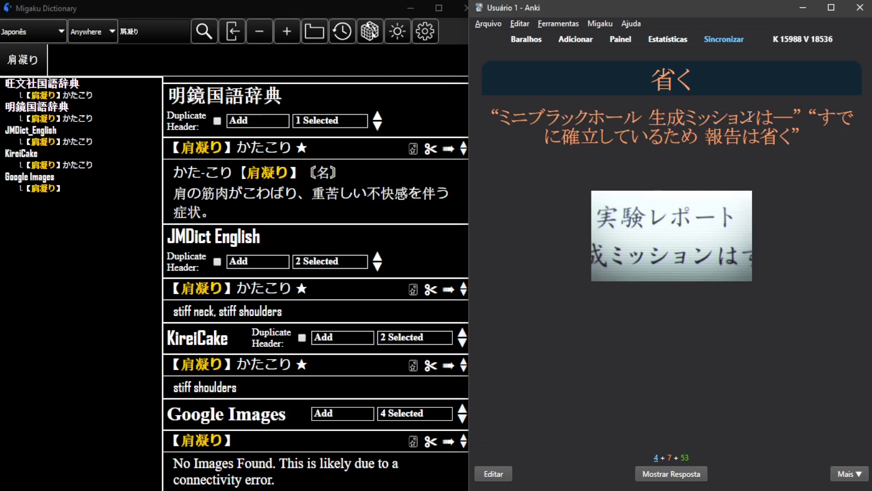
# Step: Read the second quoted phrase of the 省く card from すでに to 省く, highlighting its words
pyautogui.doubleClick(822, 116)
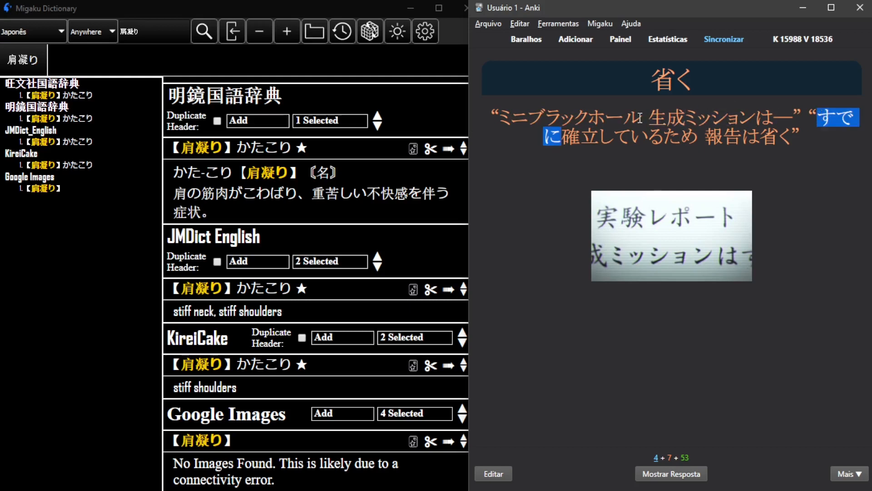
pyautogui.doubleClick(573, 132)
pyautogui.click(580, 135)
pyautogui.doubleClick(594, 142)
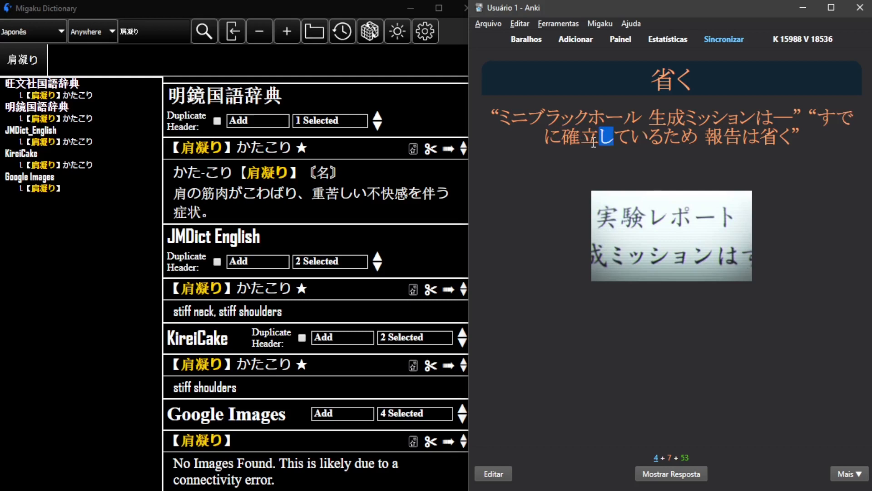
pyautogui.moveTo(593, 142); pyautogui.dragTo(696, 139)
pyautogui.click(709, 138)
pyautogui.doubleClick(725, 140)
pyautogui.click(772, 145)
pyautogui.tripleClick(837, 176)
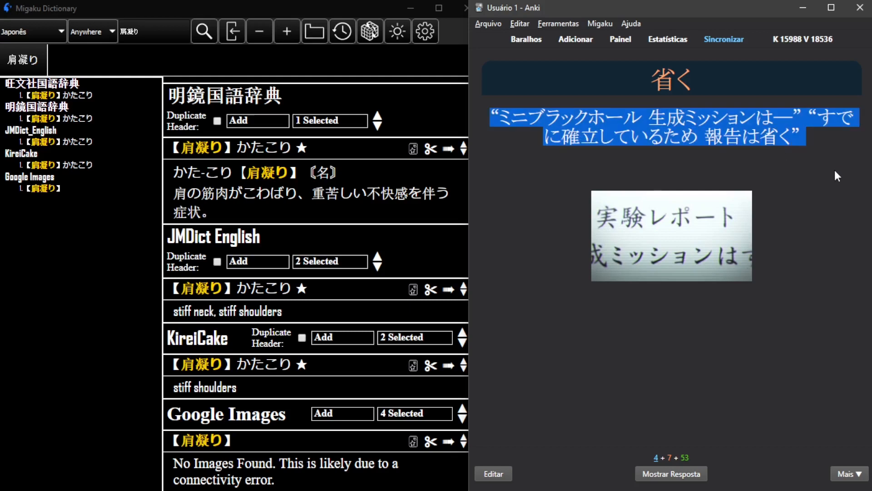
# Step: Reveal the answer of the 省く card and look up its headword in Migaku Dictionary
pyautogui.press('space')
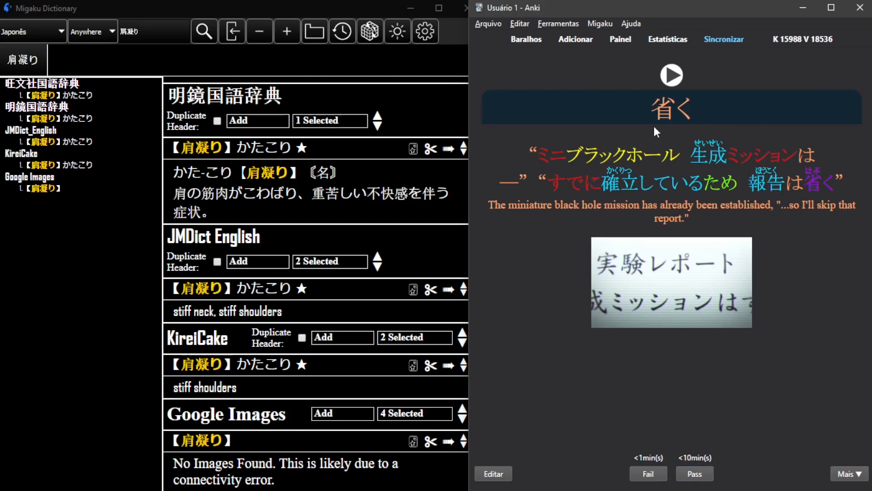
pyautogui.doubleClick(671, 117)
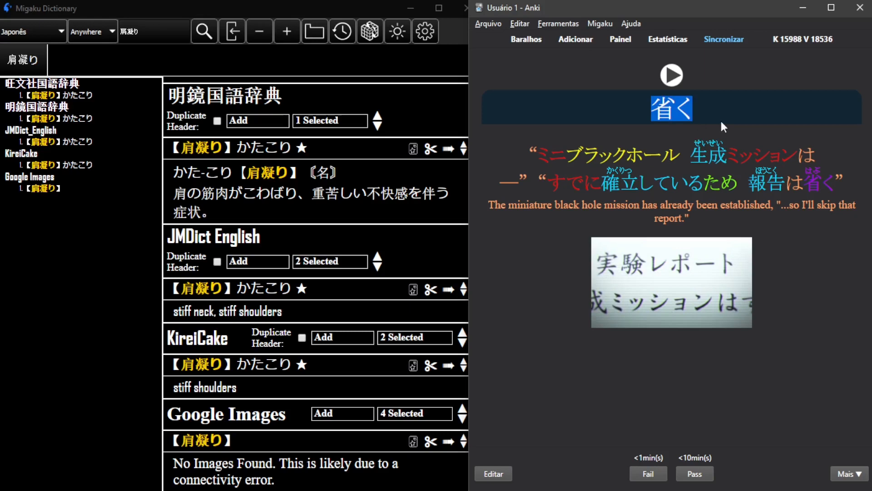
pyautogui.hotkey('ctrl', 's')
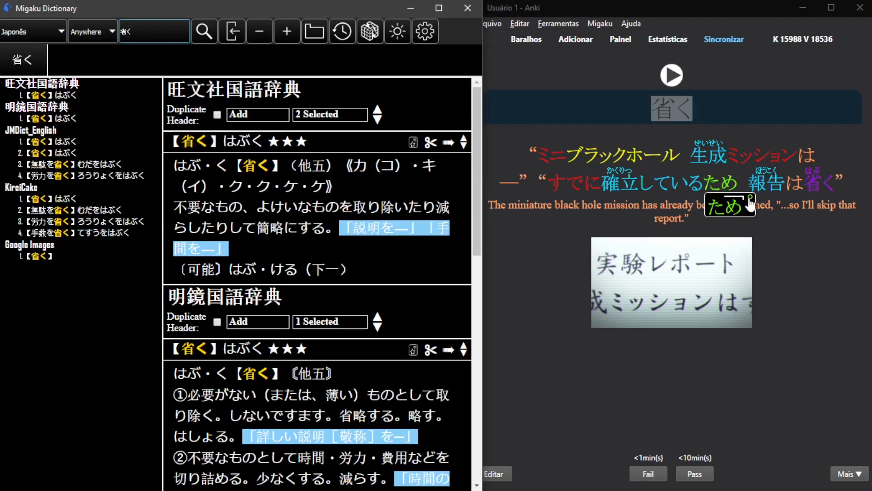
# Step: Read through the 省く dictionary entries and send the KireiCake definition of はぶく to the current card
pyautogui.scroll(-4, 294, 285)
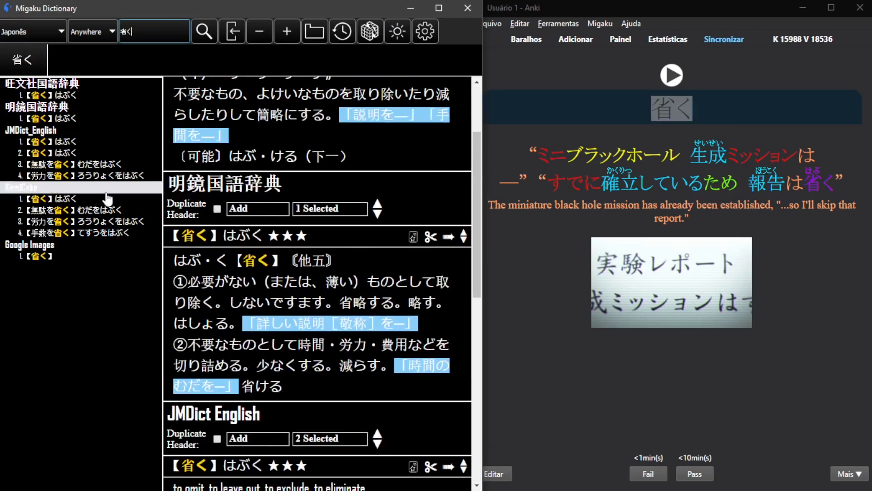
pyautogui.click(73, 144)
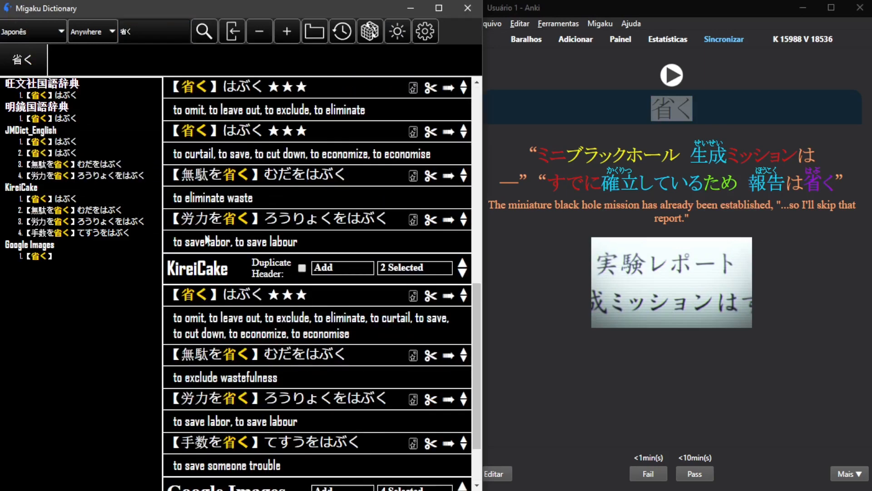
pyautogui.scroll(1, 308, 255)
pyautogui.scroll(-1, 307, 253)
pyautogui.click(449, 296)
pyautogui.click(604, 277)
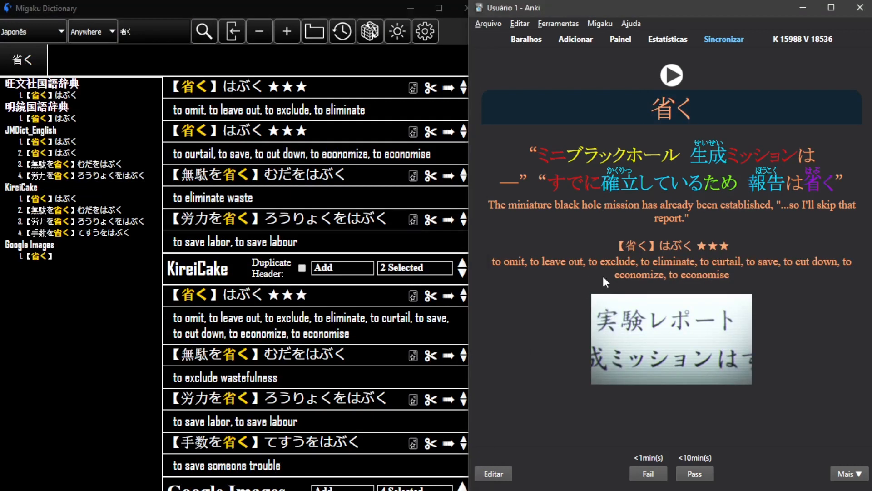
# Step: Check the reading and the added English definitions of 省く on the card, and grade it
pyautogui.doubleClick(634, 245)
pyautogui.moveTo(824, 186)
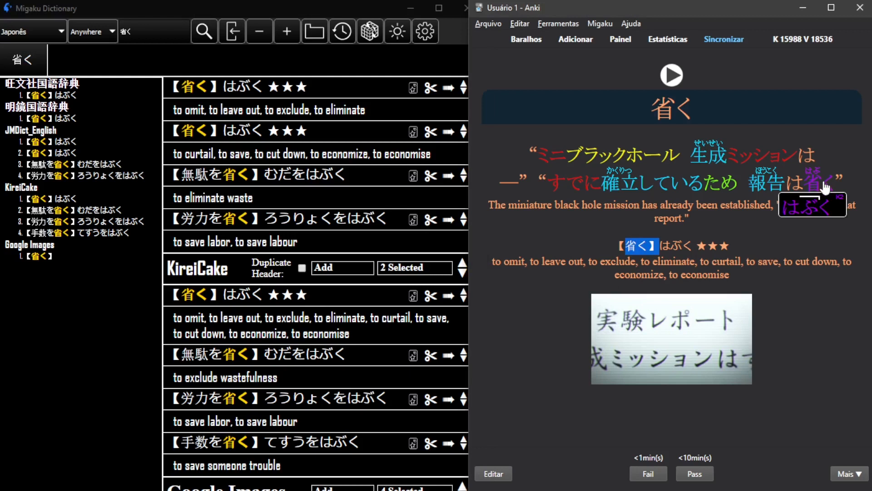
pyautogui.click(752, 256)
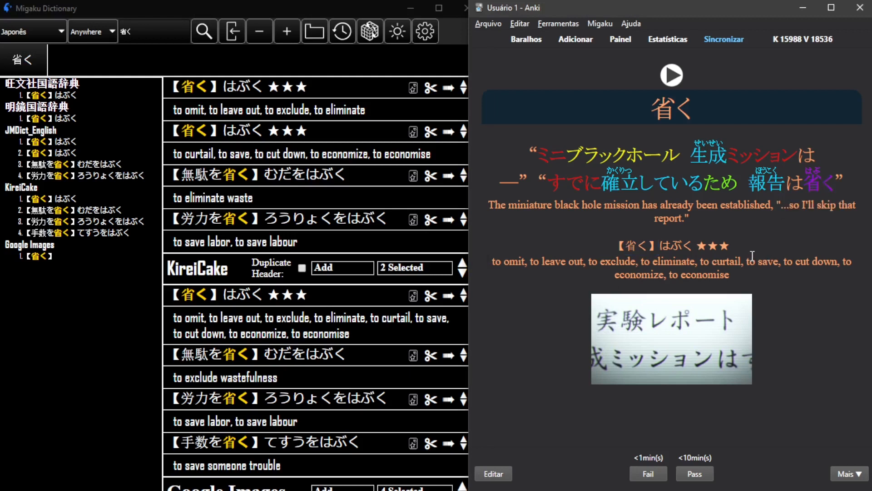
pyautogui.doubleClick(514, 261)
pyautogui.doubleClick(615, 253)
pyautogui.click(671, 257)
pyautogui.doubleClick(619, 261)
pyautogui.click(730, 267)
pyautogui.press('space')
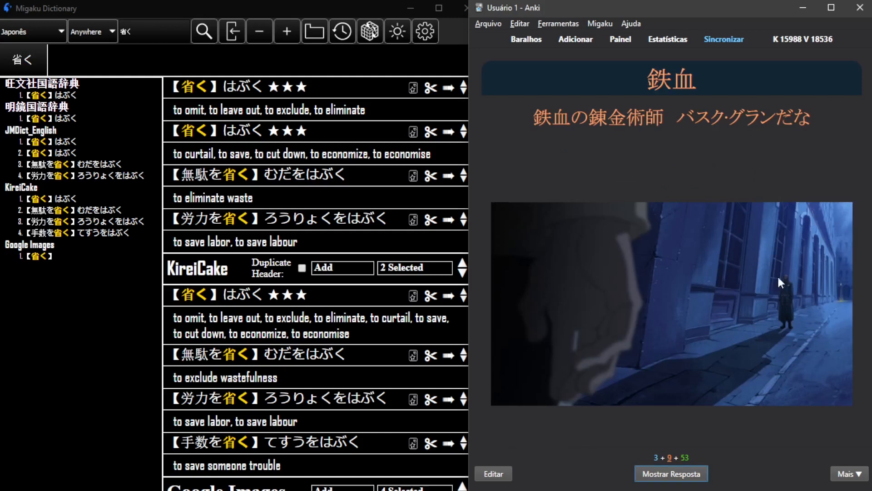
# Step: Highlight the headword of the 鉄血 card, then reveal and pass the card
pyautogui.moveTo(650, 86); pyautogui.dragTo(698, 86)
pyautogui.click(772, 176)
pyautogui.press('space')
pyautogui.press('space')
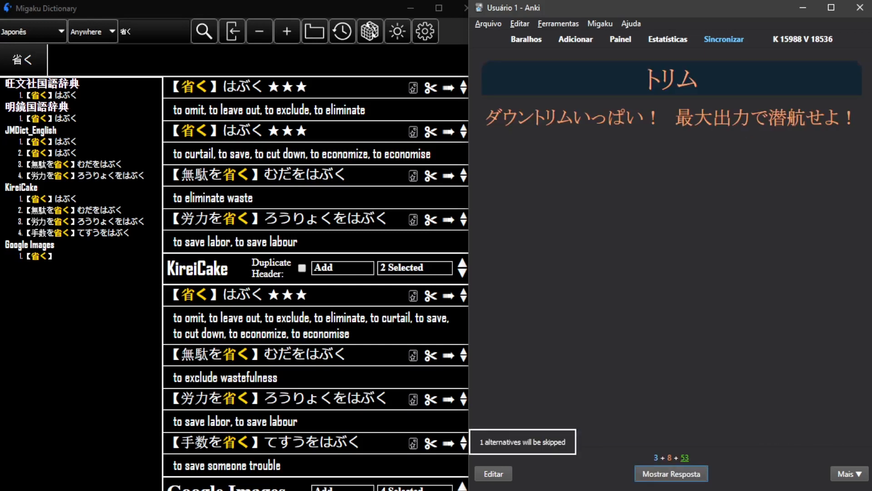
# Step: Reveal the answer of the トリム card and look over its definitions, diagram and scene image
pyautogui.press('space')
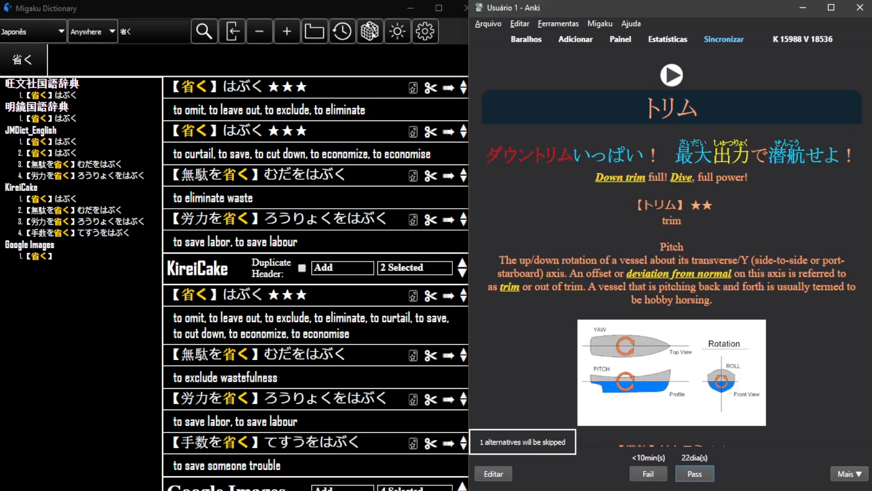
pyautogui.scroll(-1, 843, 183)
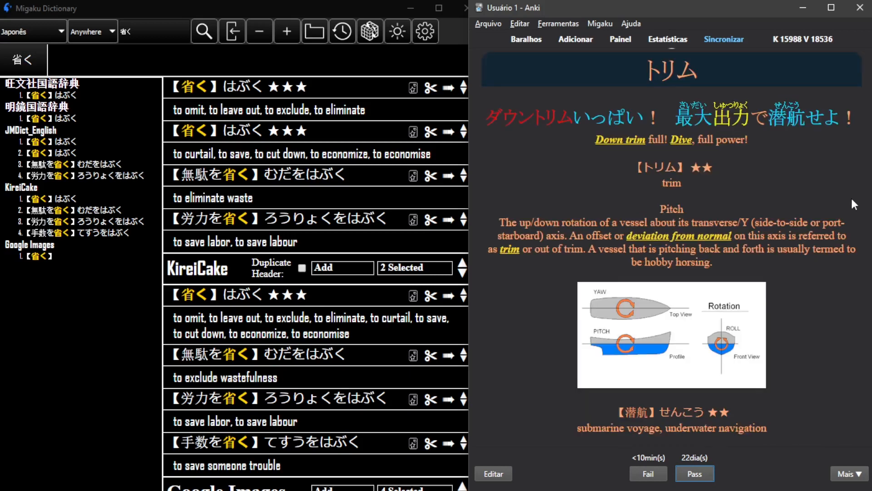
pyautogui.scroll(-7, 851, 200)
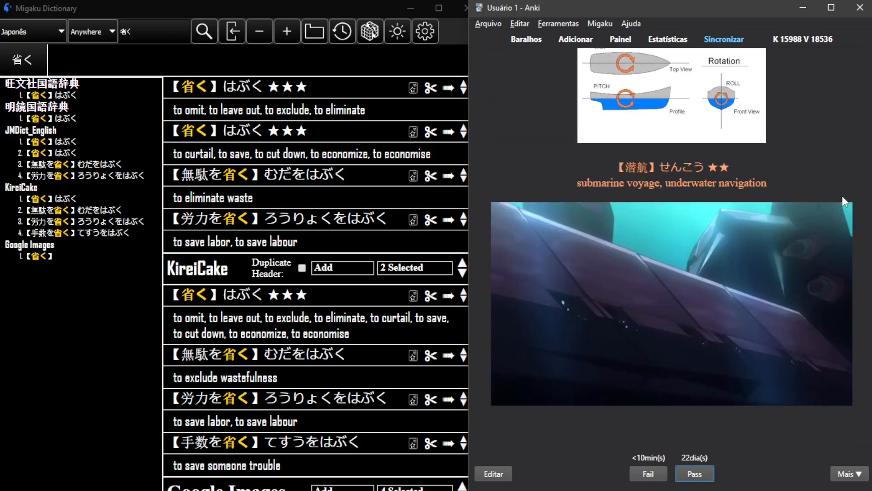
pyautogui.scroll(6, 843, 200)
pyautogui.scroll(2, 821, 255)
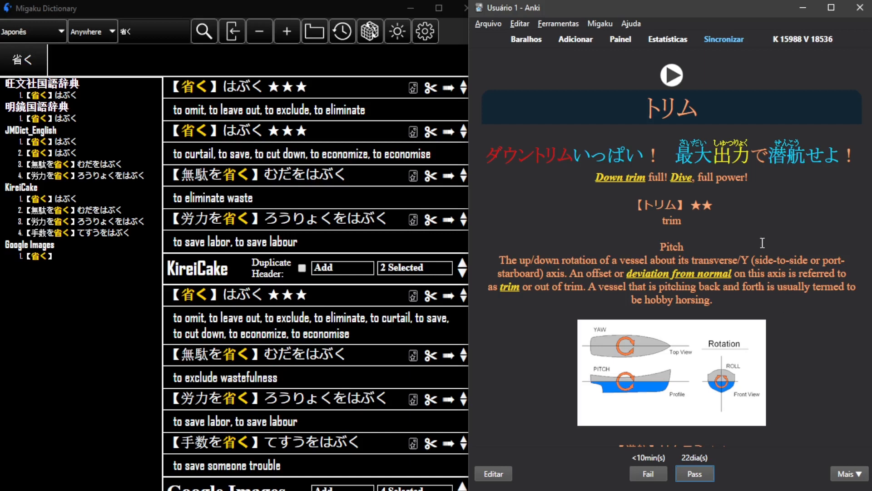
# Step: Highlight the definition trim on the トリム card and examine the 潜航 entry and the rotation diagram
pyautogui.click(668, 110)
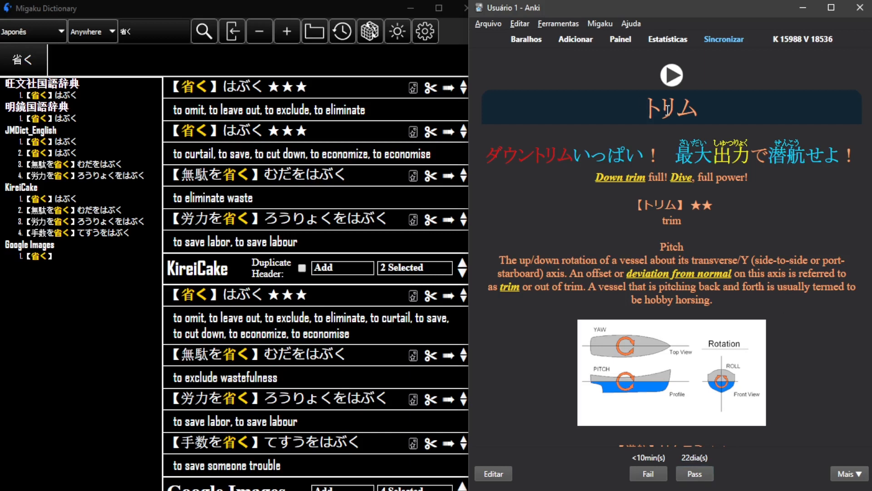
pyautogui.doubleClick(666, 221)
pyautogui.scroll(-8, 698, 226)
pyautogui.scroll(3, 748, 225)
pyautogui.scroll(-2, 744, 230)
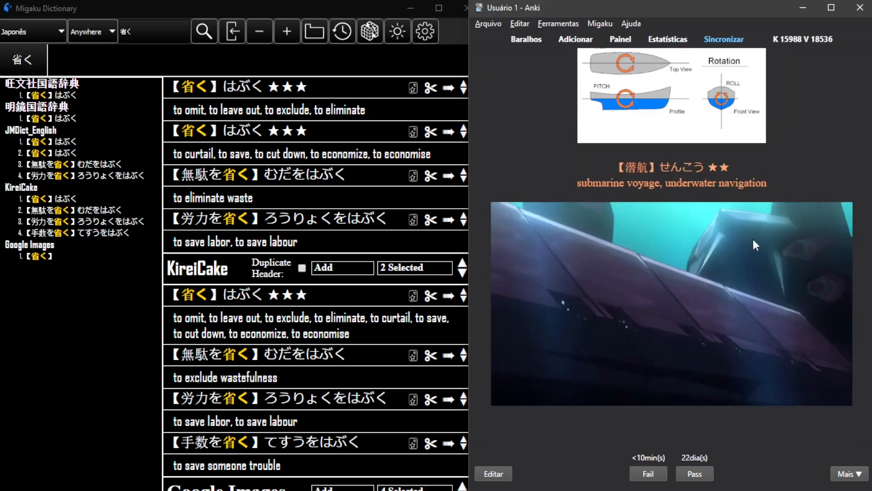
pyautogui.scroll(3, 746, 235)
pyautogui.scroll(1, 732, 239)
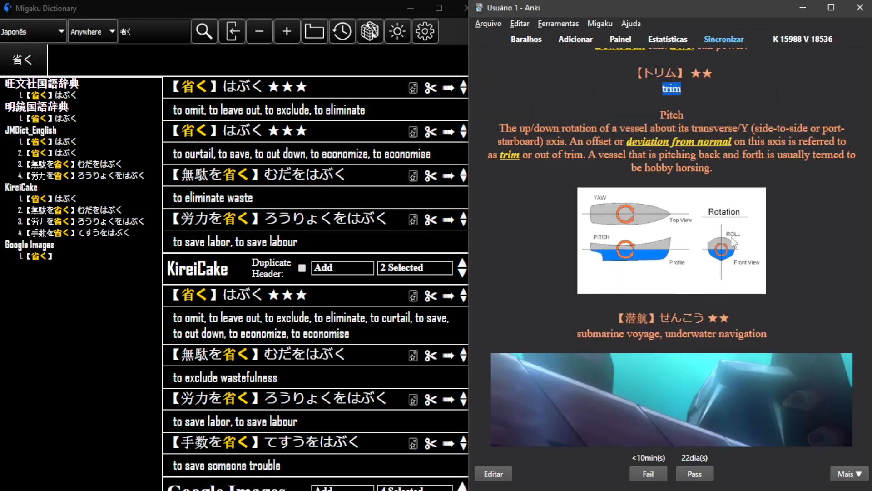
pyautogui.scroll(2, 732, 241)
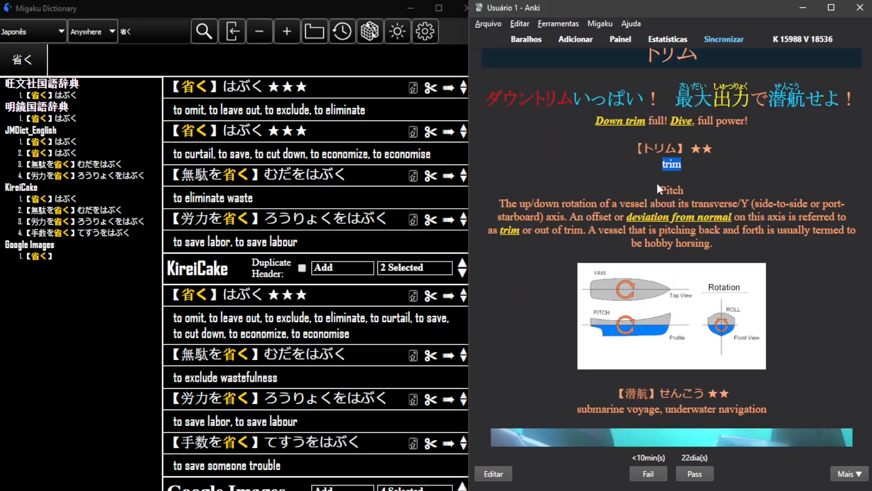
# Step: Examine the Pitch explanation against the rotation diagram, highlighting Pitch and the underlined word trim
pyautogui.doubleClick(672, 189)
pyautogui.scroll(-2, 709, 213)
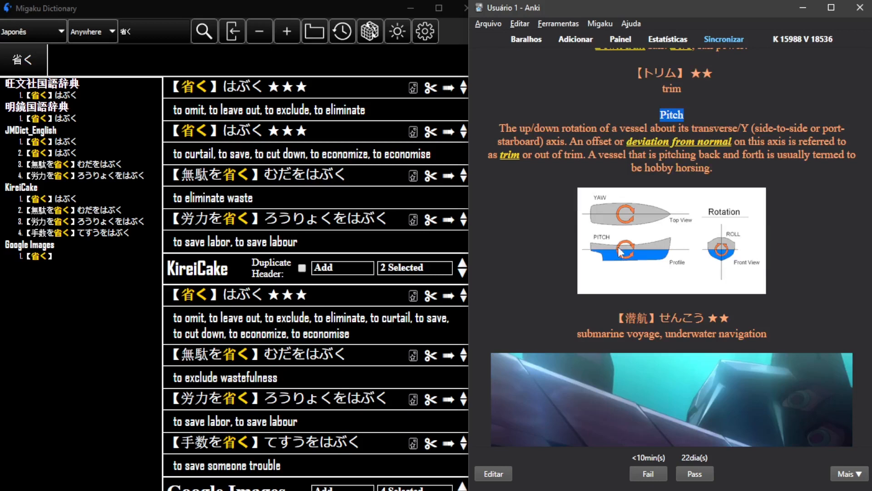
pyautogui.scroll(1, 671, 270)
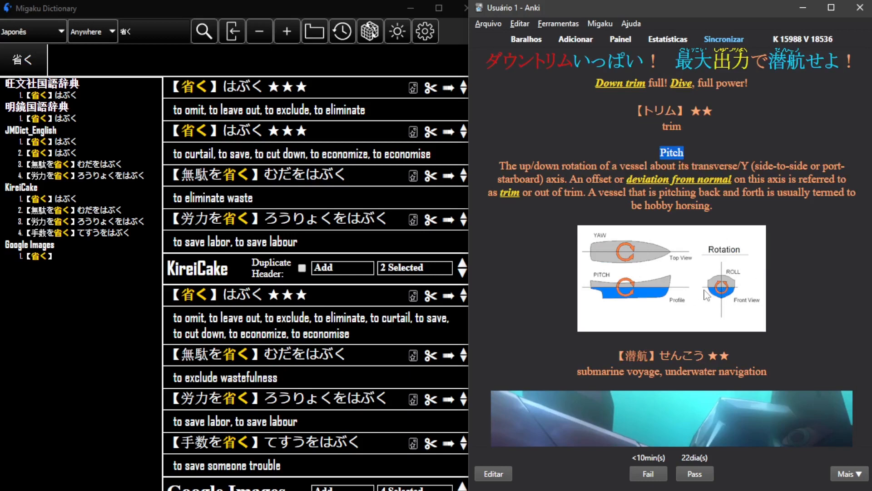
pyautogui.scroll(1, 699, 284)
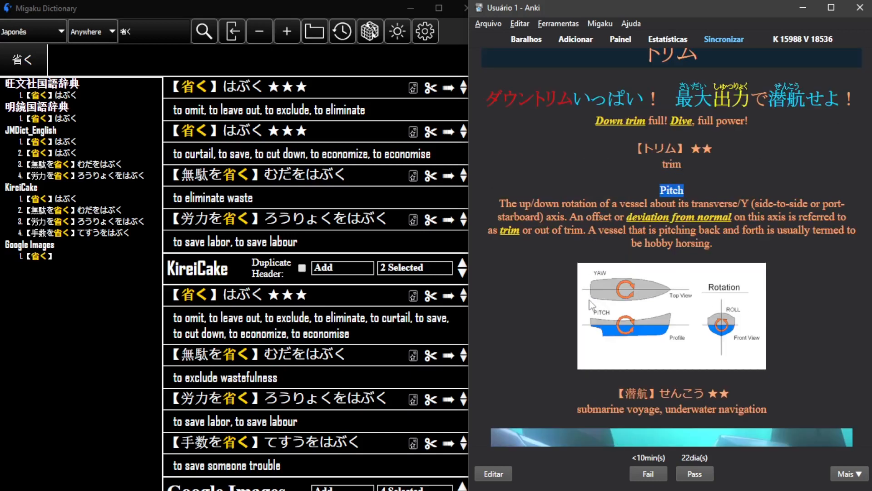
pyautogui.scroll(1, 661, 303)
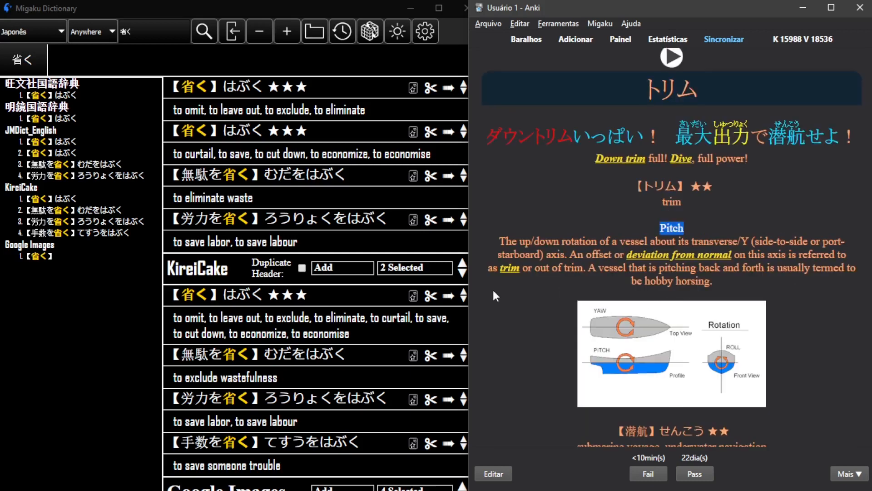
pyautogui.doubleClick(509, 268)
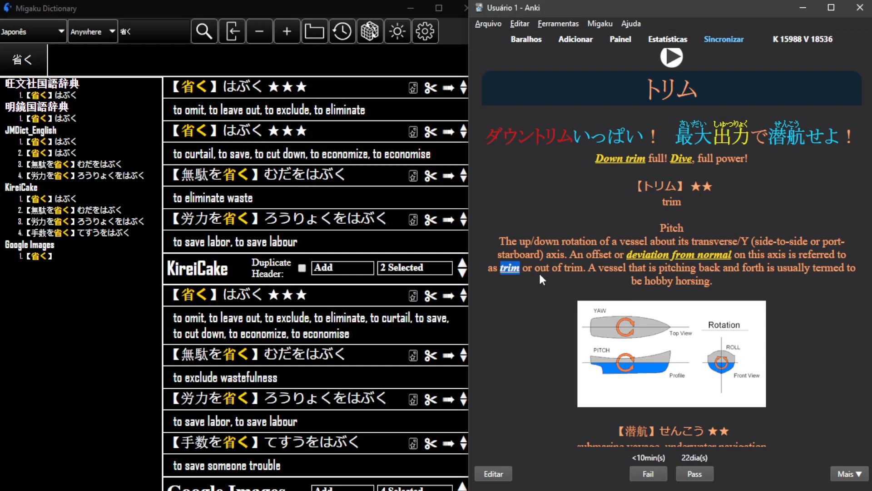
# Step: Examine the トリム card's definitions, pitch explanation, rotation diagram and scene image
pyautogui.moveTo(536, 272); pyautogui.dragTo(562, 272)
pyautogui.click(562, 272)
pyautogui.scroll(-4, 775, 252)
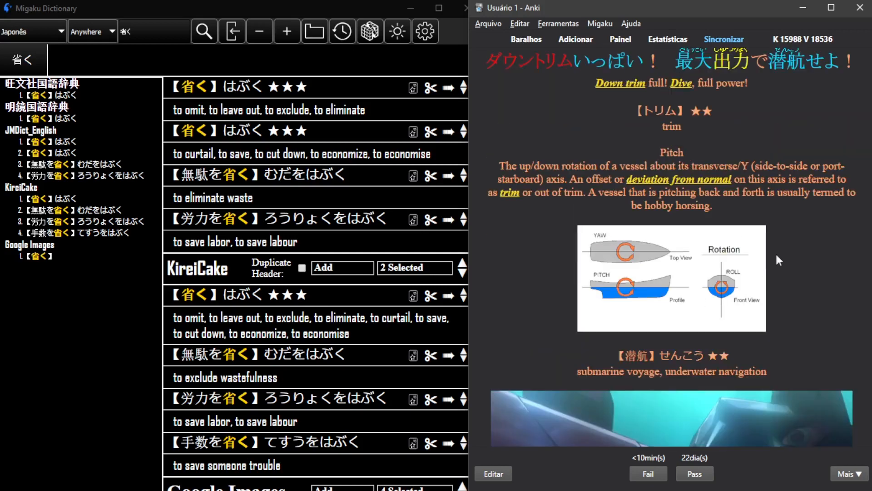
pyautogui.scroll(4, 751, 246)
pyautogui.doubleClick(649, 183)
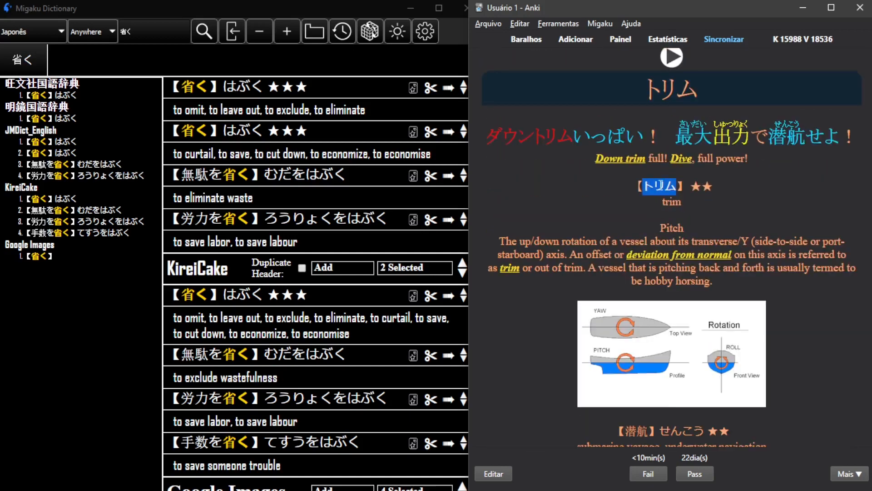
pyautogui.scroll(-7, 728, 196)
pyautogui.scroll(8, 727, 192)
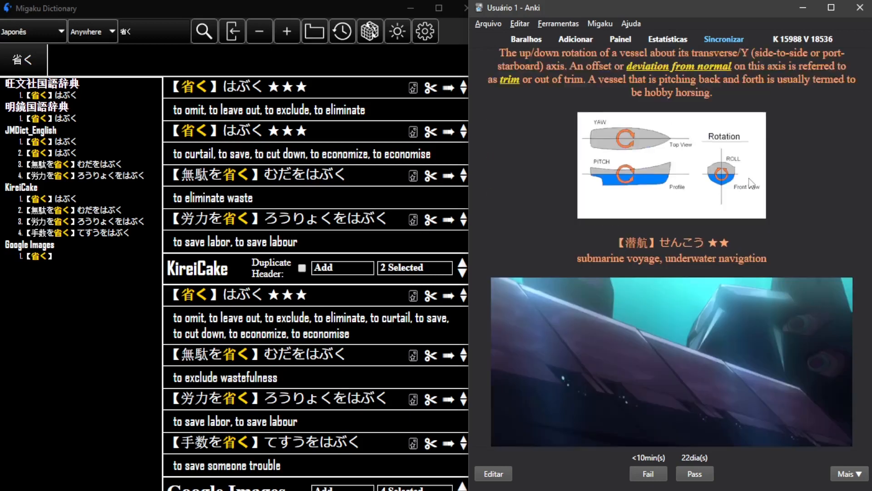
pyautogui.scroll(-7, 808, 197)
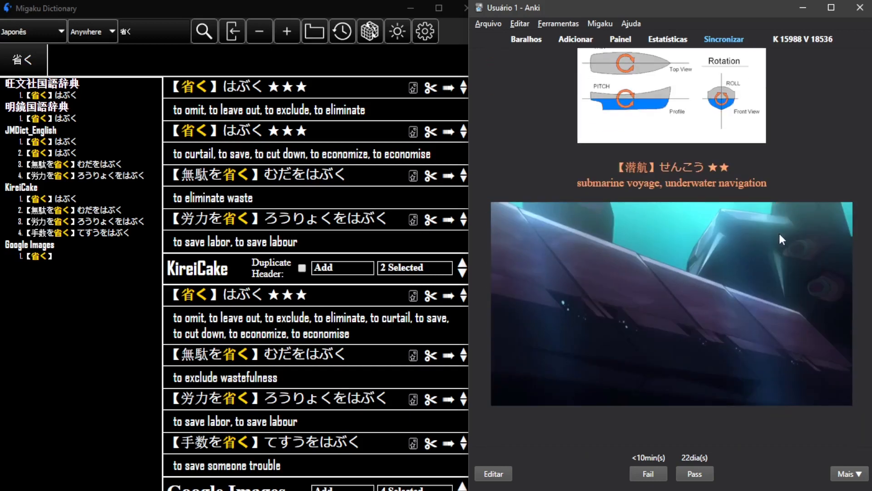
pyautogui.scroll(8, 779, 238)
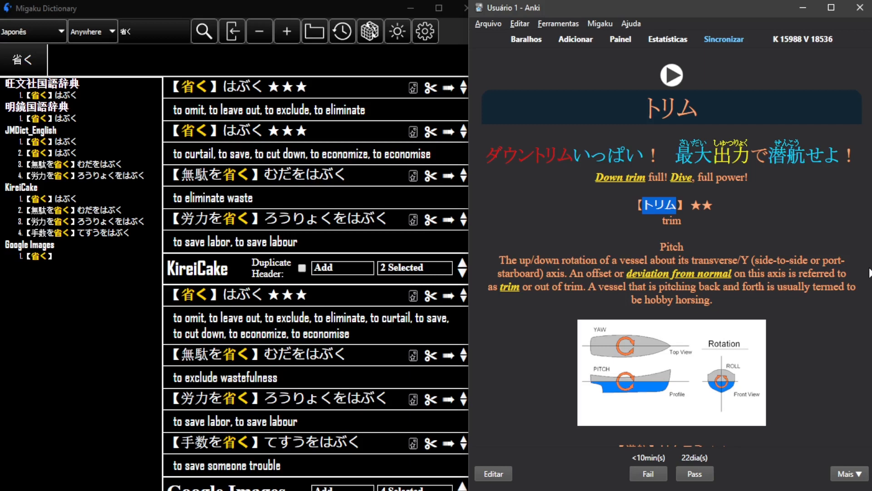
pyautogui.scroll(-6, 819, 275)
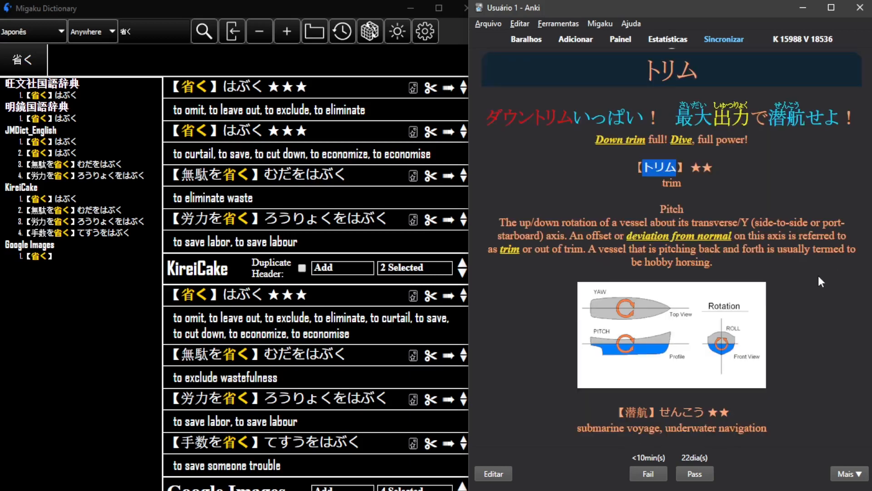
pyautogui.scroll(6, 815, 270)
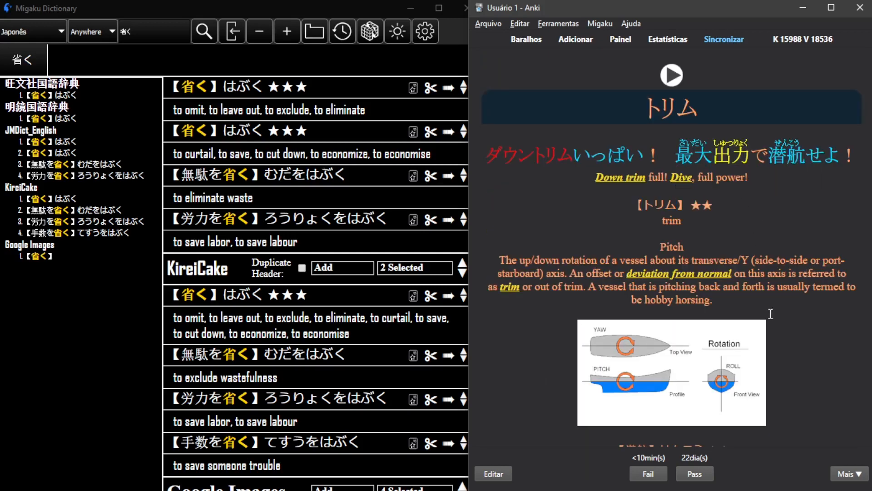
# Step: Grade the トリム card as Pass, then reveal and pass the 追い返せる and 省く cards
pyautogui.click(687, 482)
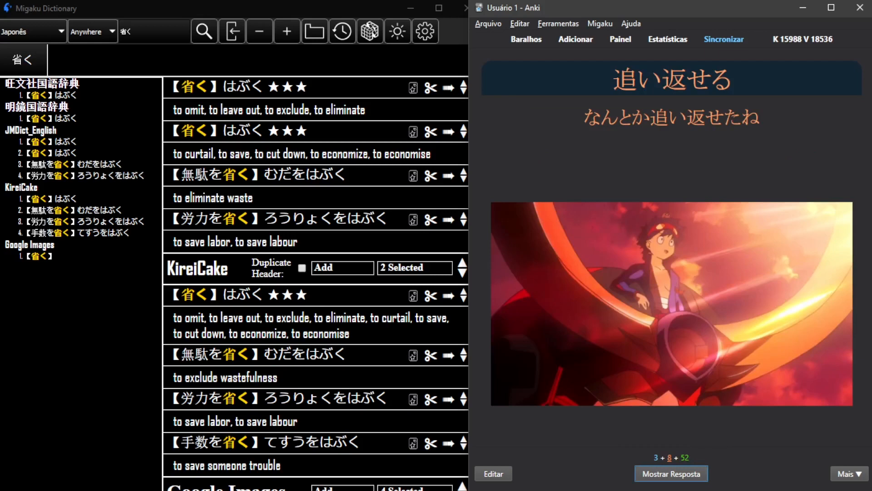
pyautogui.press('space')
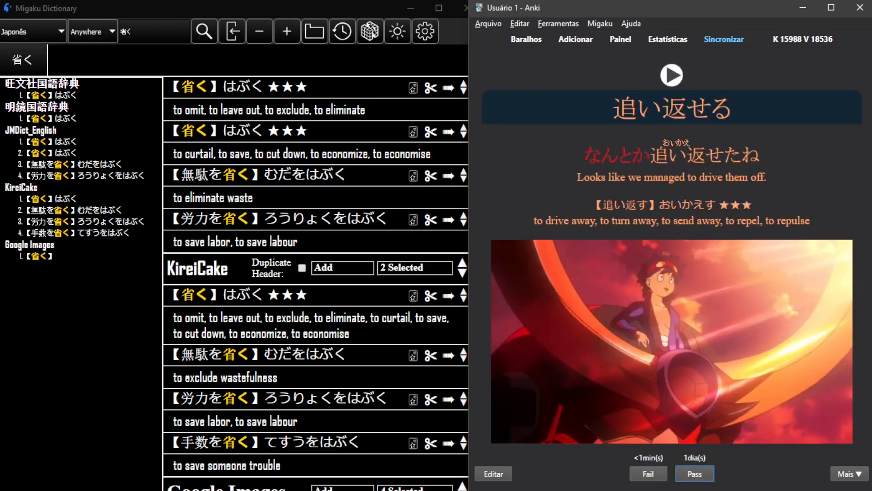
pyautogui.press('space')
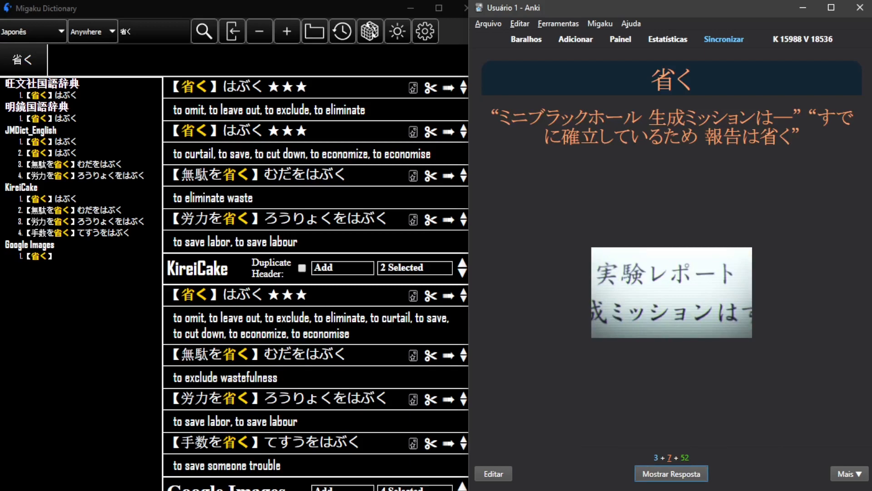
pyautogui.press('space')
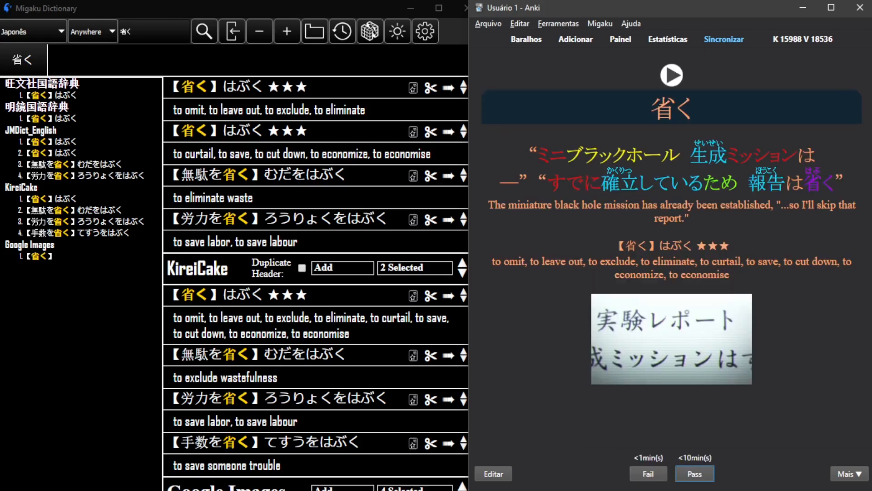
pyautogui.press('space')
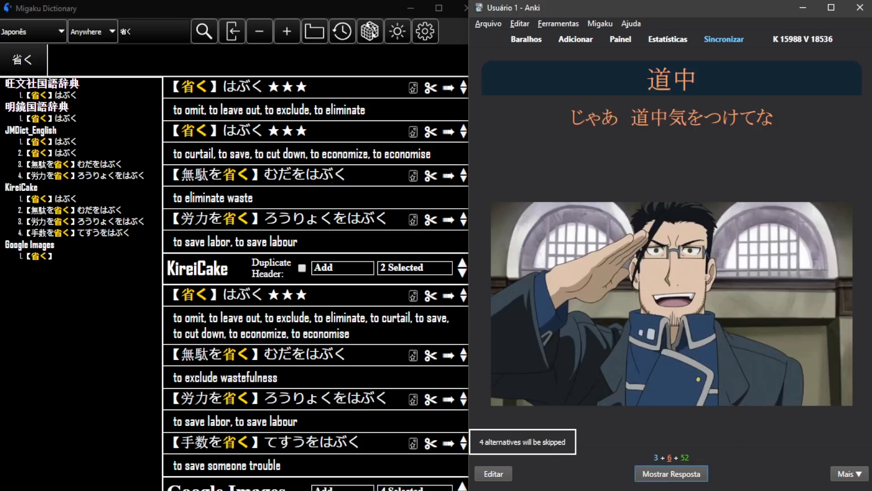
# Step: Reveal the answers of the 道中, 至急 and 斬る cards and grade each one
pyautogui.press('space')
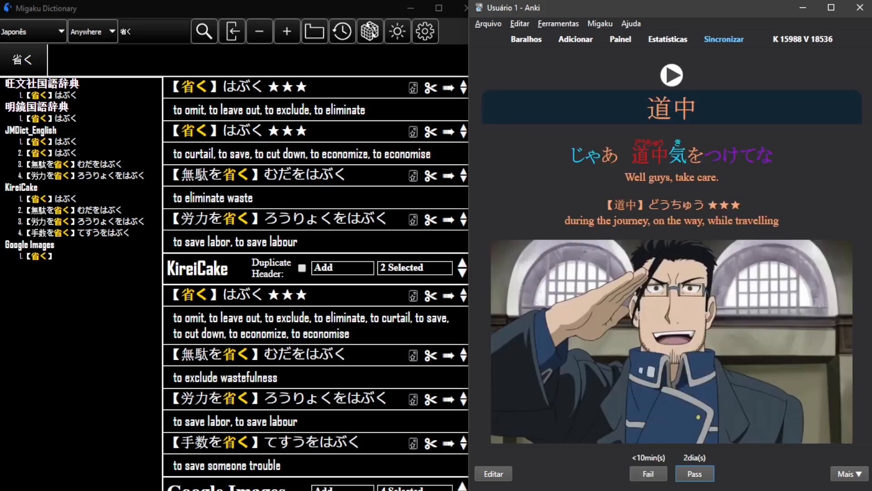
pyautogui.press('space')
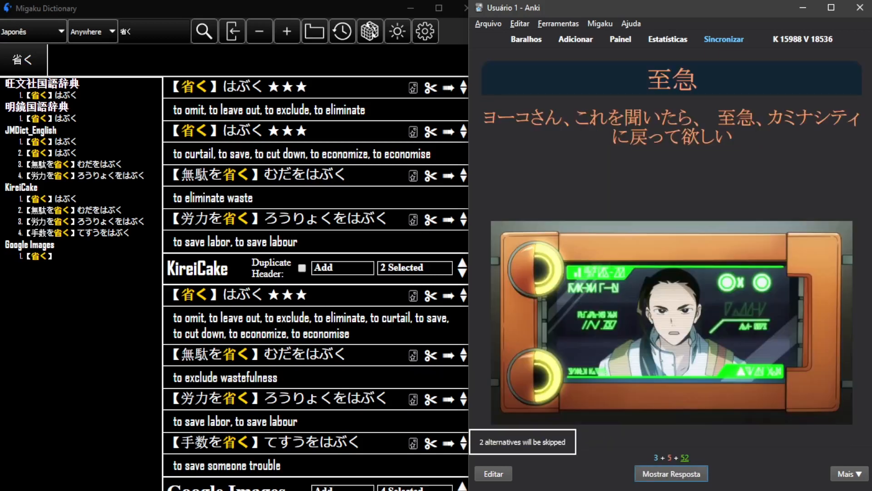
pyautogui.press('space')
pyautogui.press('space')
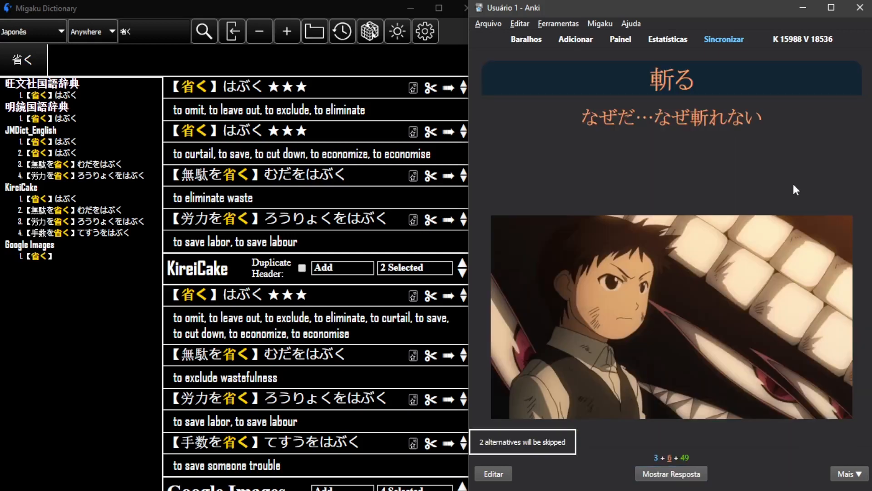
pyautogui.press('space')
pyautogui.press('space')
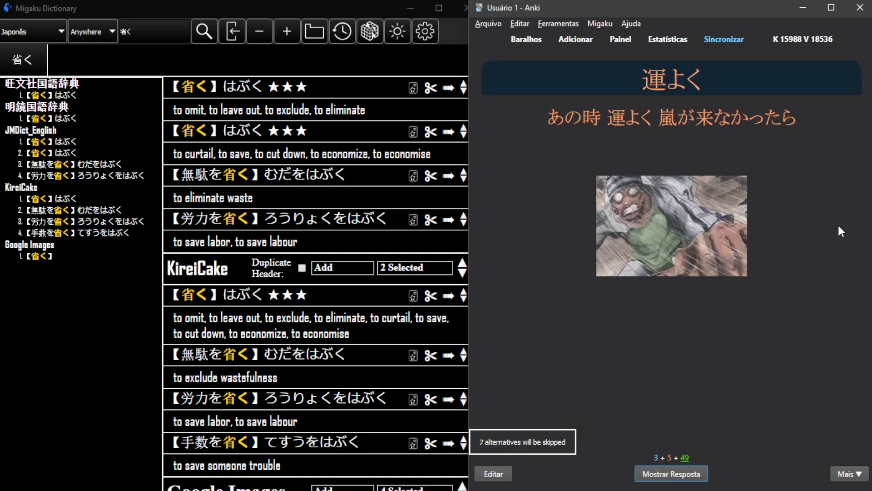
# Step: Reveal the 運よく, 出来 and 望める cards and grade each as Pass
pyautogui.press('space')
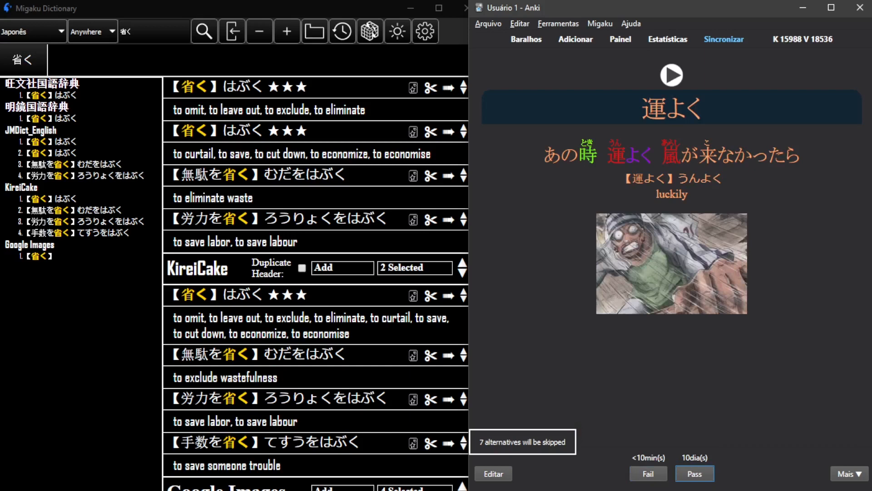
pyautogui.press('space')
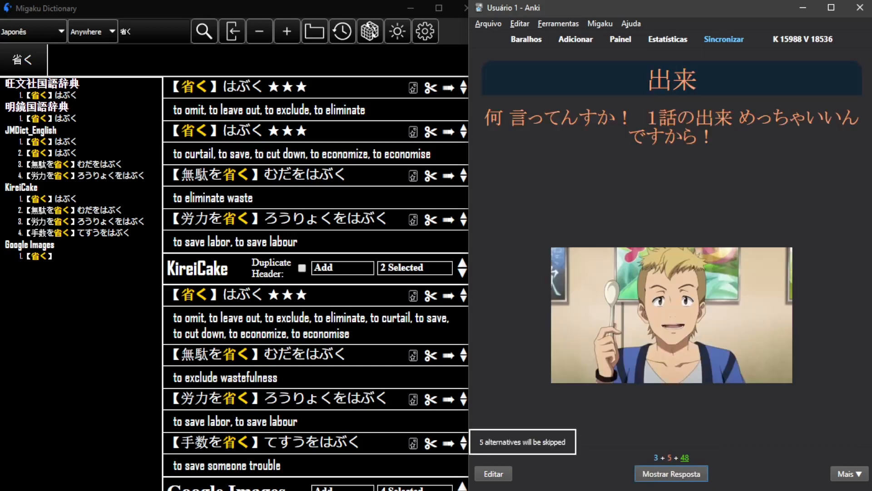
pyautogui.press('space')
pyautogui.press('space')
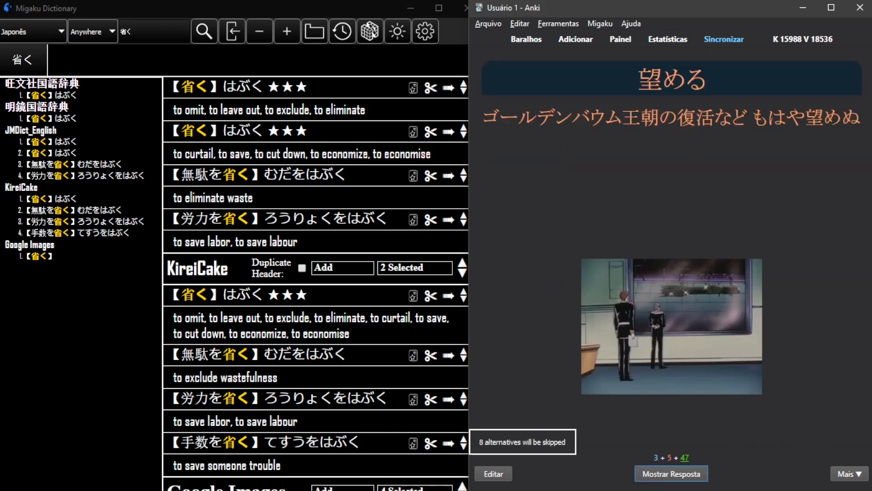
pyautogui.press('space')
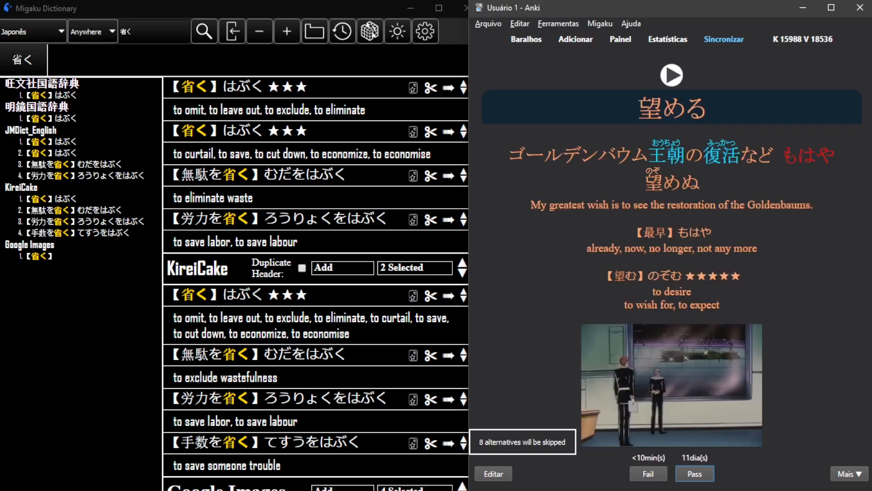
pyautogui.press('space')
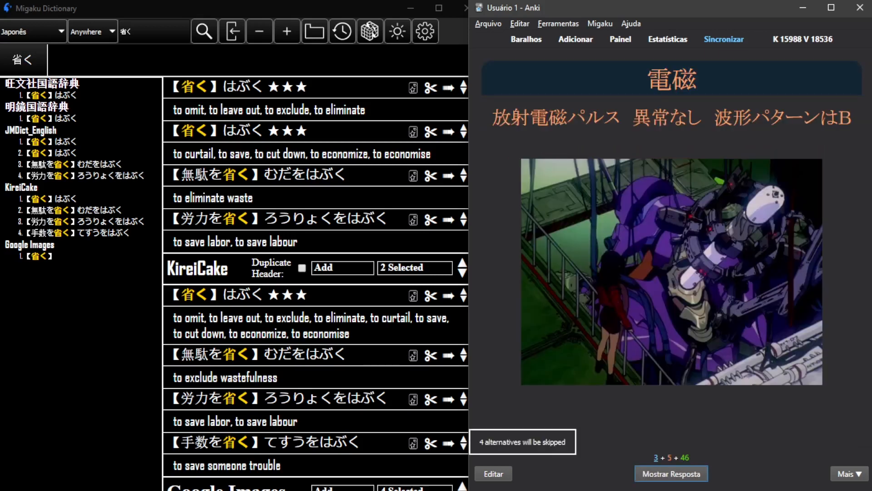
# Step: Reveal the answer of the new 電磁 card and look up its headword 電磁 in Migaku Dictionary
pyautogui.press('space')
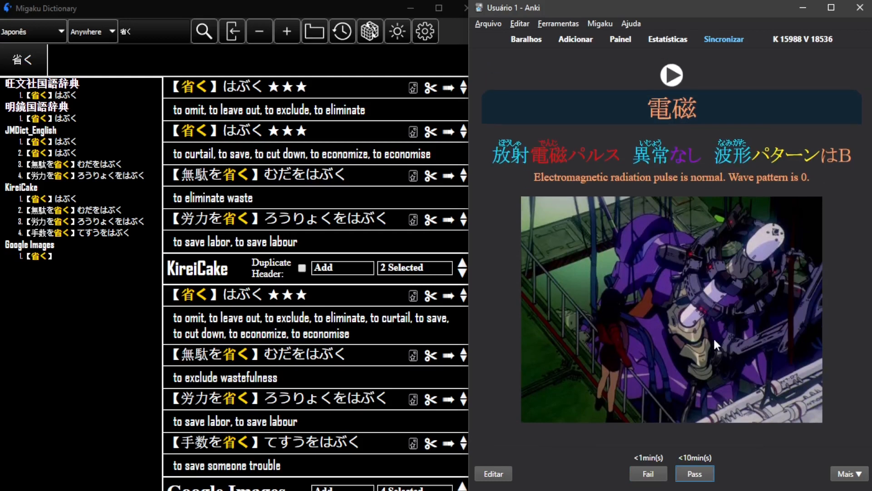
pyautogui.doubleClick(667, 121)
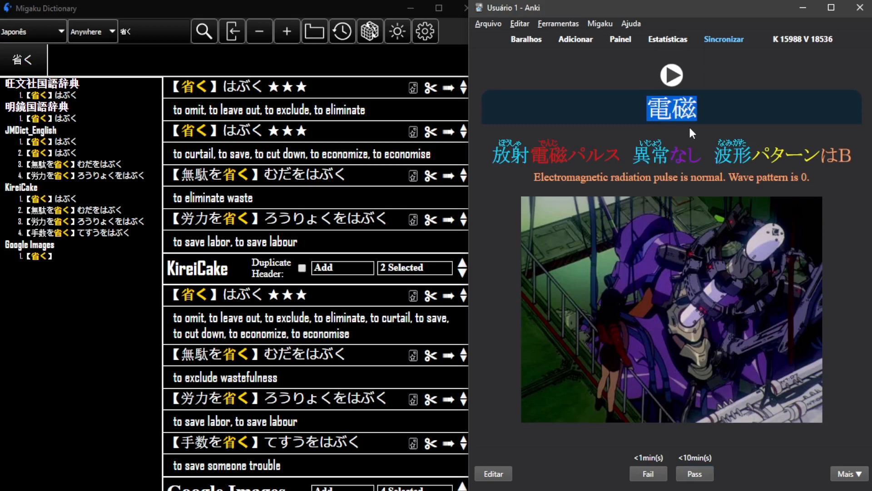
pyautogui.hotkey('ctrl', 's')
pyautogui.click(650, 119)
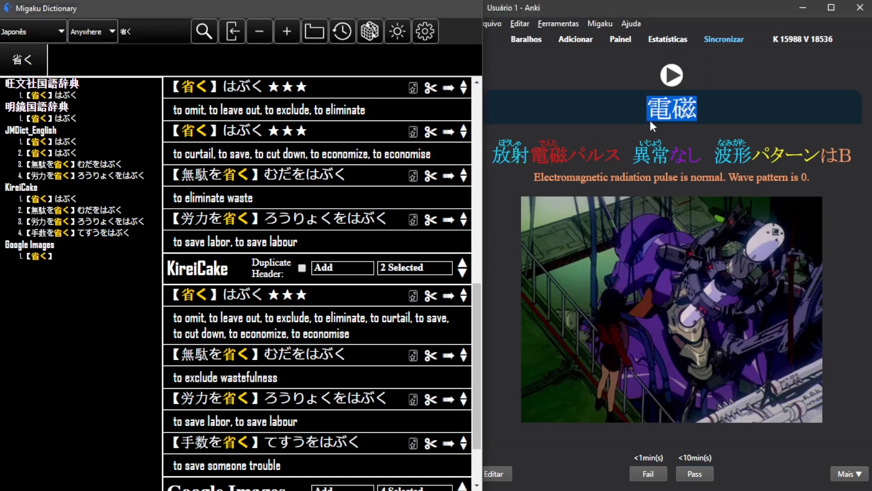
pyautogui.click(660, 115)
pyautogui.moveTo(673, 114); pyautogui.dragTo(706, 115)
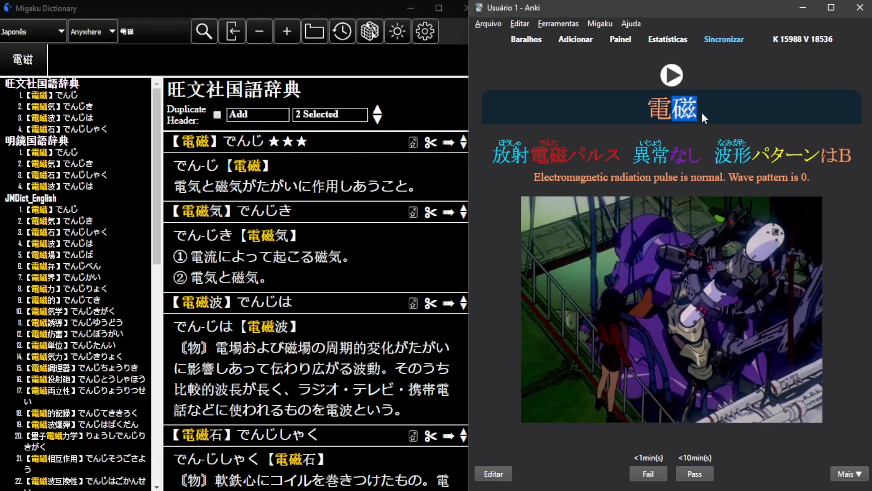
pyautogui.click(704, 118)
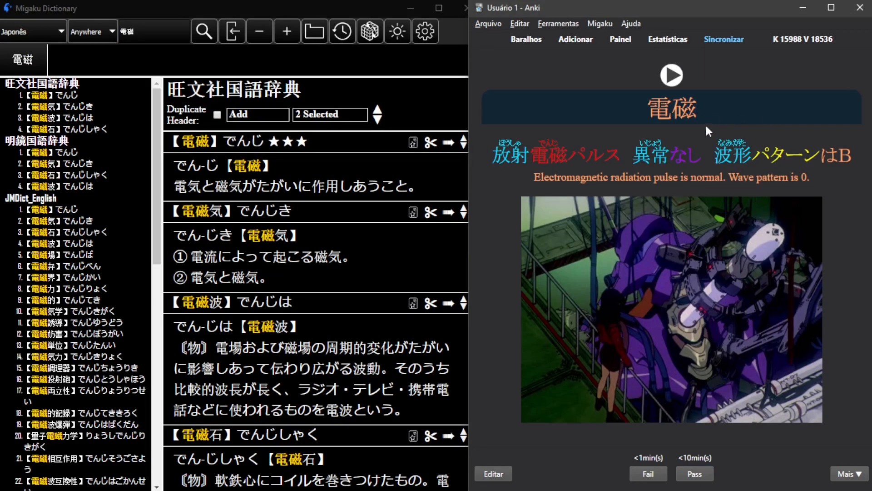
pyautogui.moveTo(650, 111); pyautogui.dragTo(695, 108)
pyautogui.click(680, 105)
pyautogui.click(697, 112)
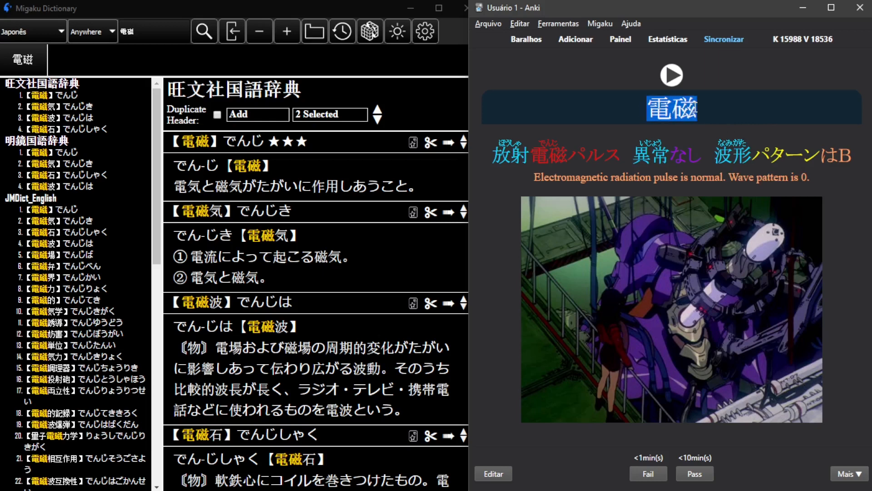
pyautogui.click(696, 108)
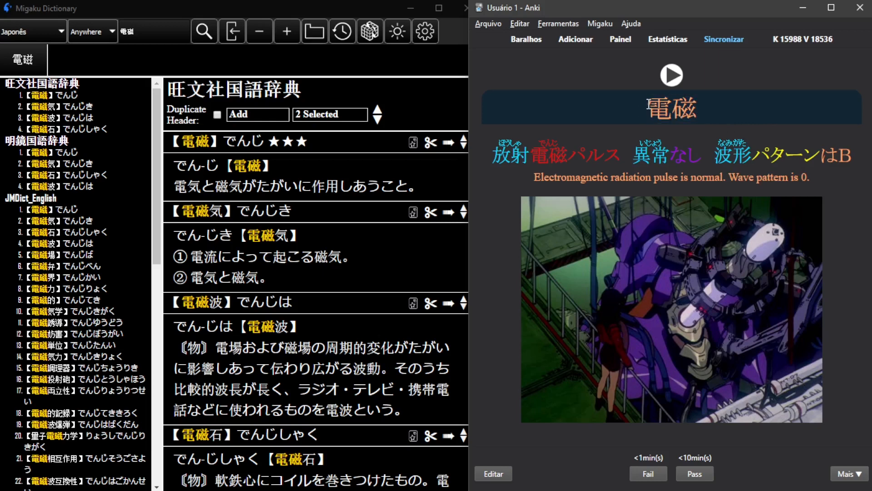
# Step: Add the JMDict_English definition of 電磁 (でんじ), "electromagnetic", from Migaku Dictionary to the current card
pyautogui.click(368, 203)
pyautogui.click(72, 211)
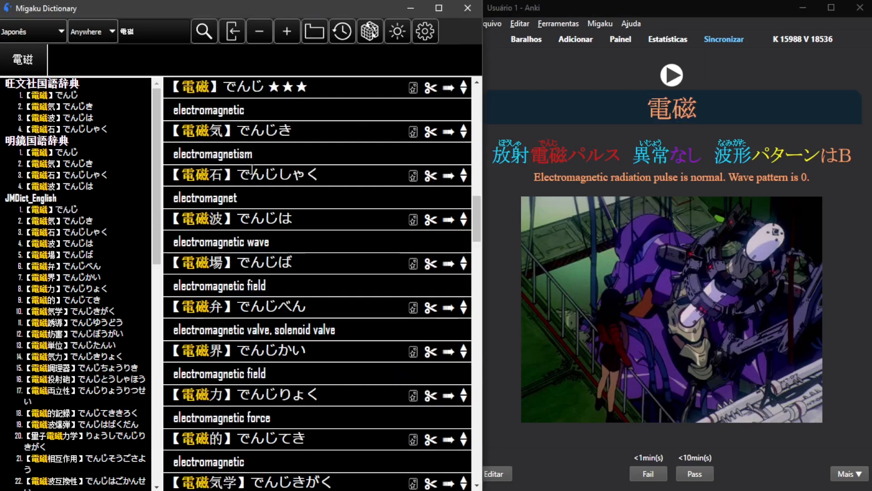
pyautogui.moveTo(706, 125); pyautogui.dragTo(630, 93)
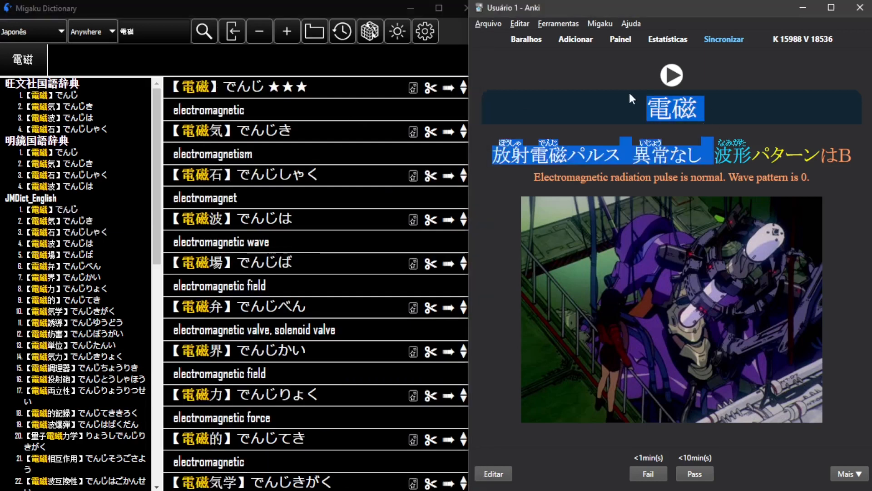
pyautogui.doubleClick(658, 100)
pyautogui.click(341, 122)
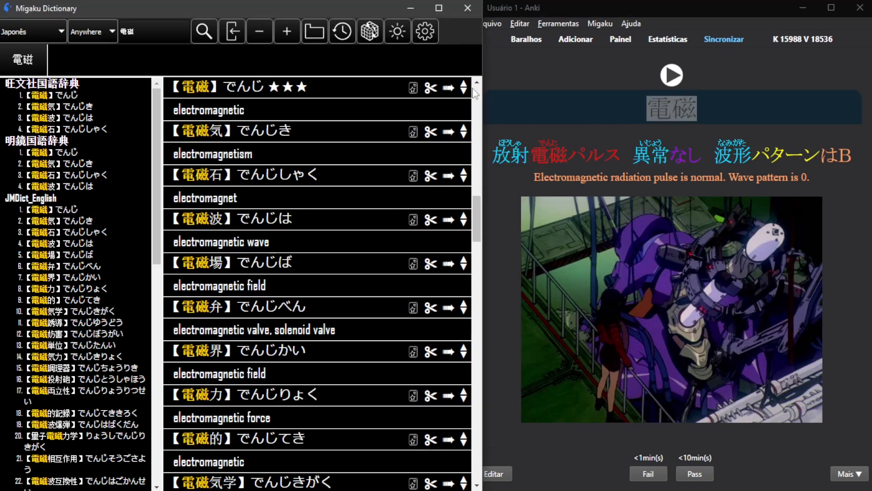
pyautogui.click(449, 87)
pyautogui.click(624, 98)
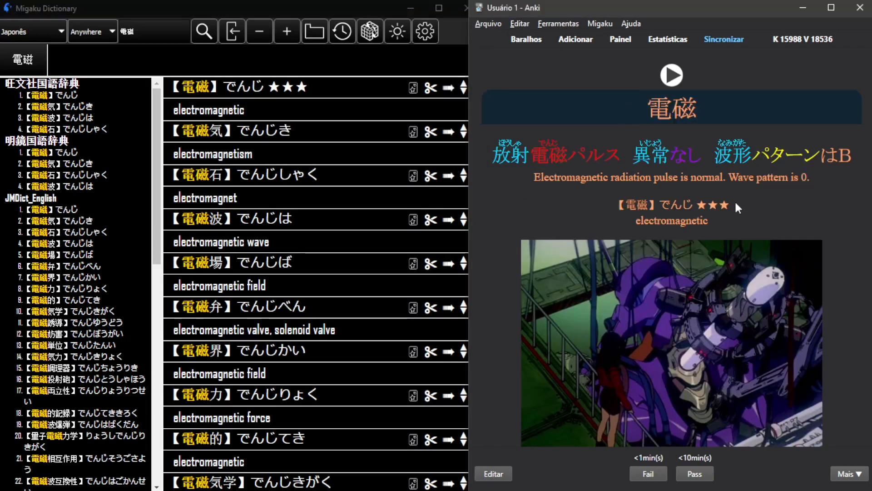
pyautogui.scroll(-2, 750, 207)
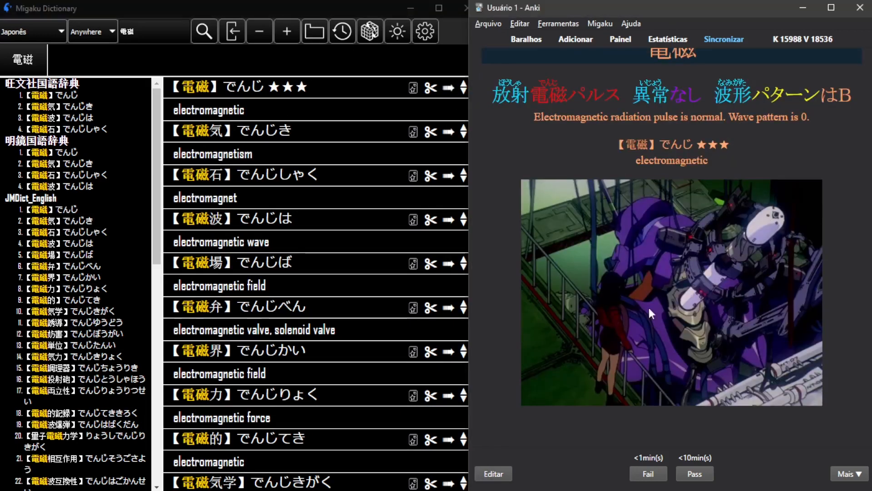
pyautogui.moveTo(674, 413)
pyautogui.scroll(2, 759, 328)
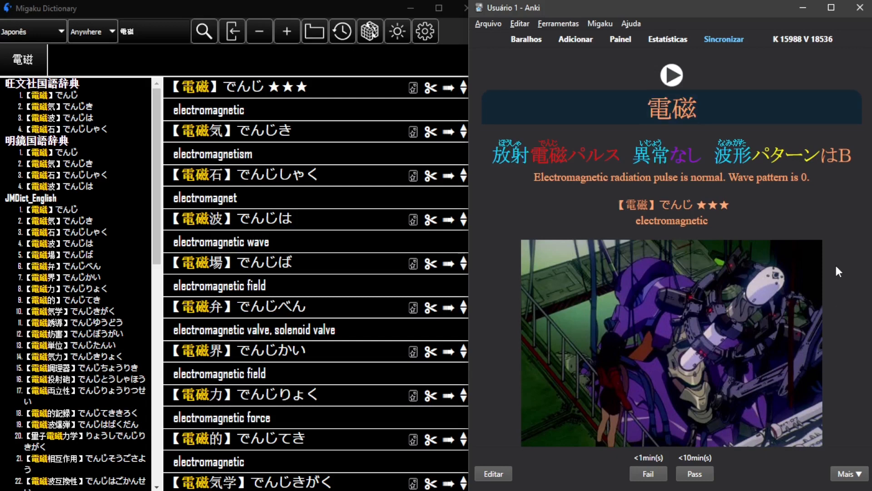
pyautogui.scroll(-2, 828, 268)
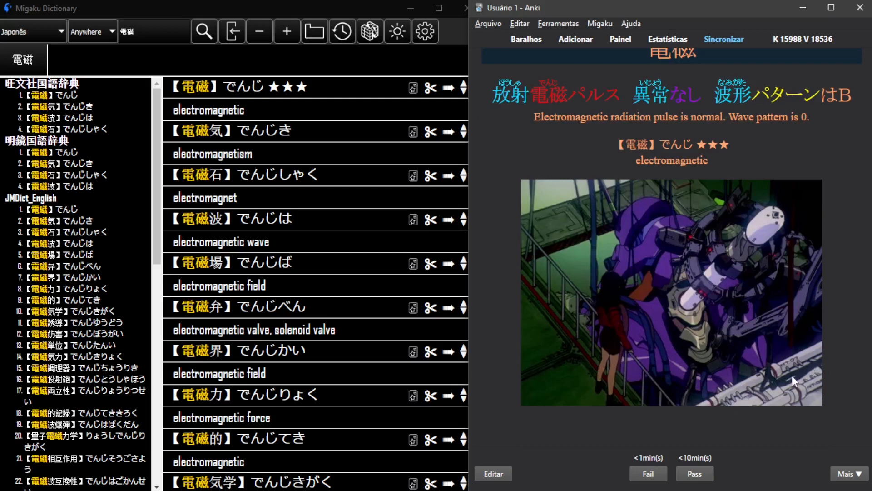
# Step: Check the 電磁 card's English translation "Wave pattern is 0" against the end of its Japanese sentence and grade the card as Fail
pyautogui.scroll(2, 772, 350)
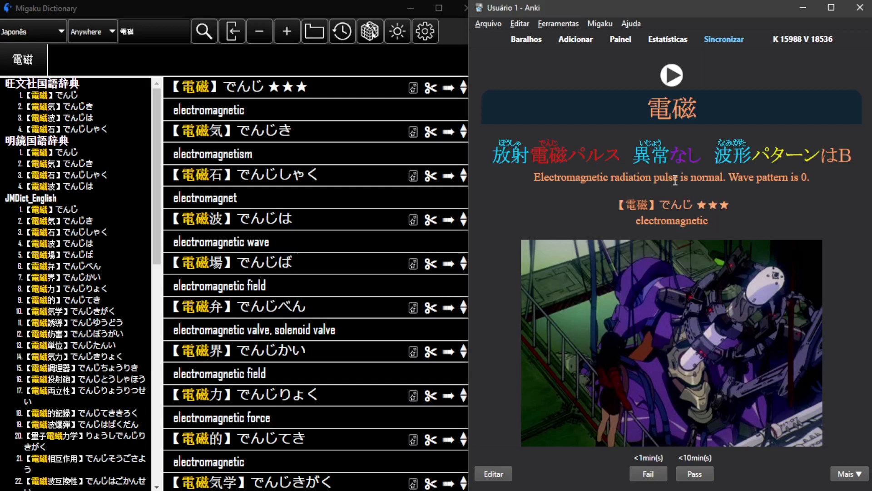
pyautogui.moveTo(599, 180); pyautogui.dragTo(789, 179)
pyautogui.click(756, 195)
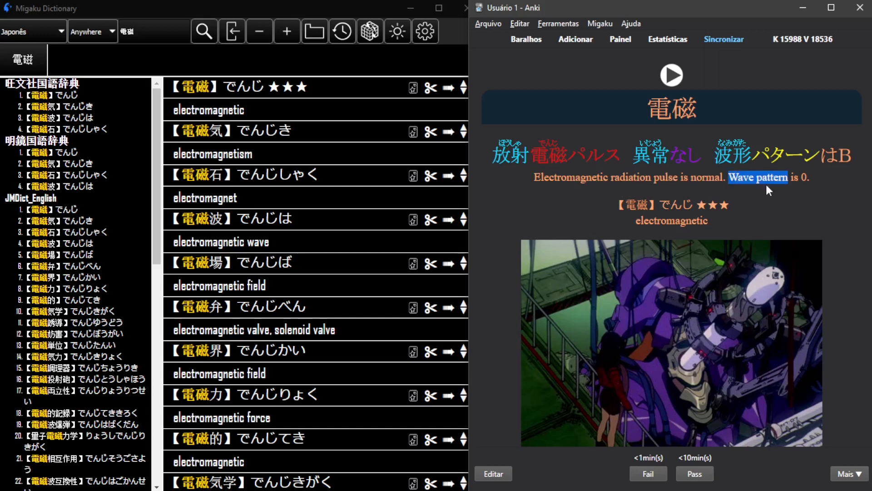
pyautogui.click(803, 181)
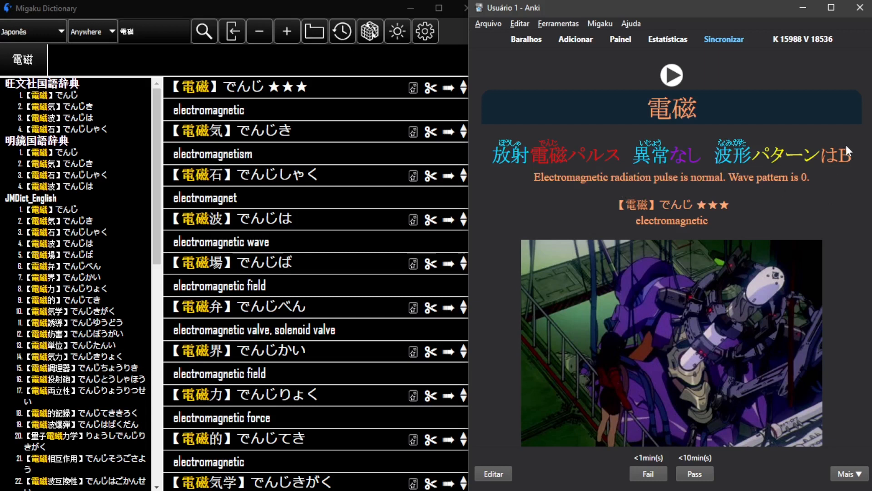
pyautogui.moveTo(854, 155); pyautogui.dragTo(820, 156)
pyautogui.click(839, 175)
pyautogui.click(645, 473)
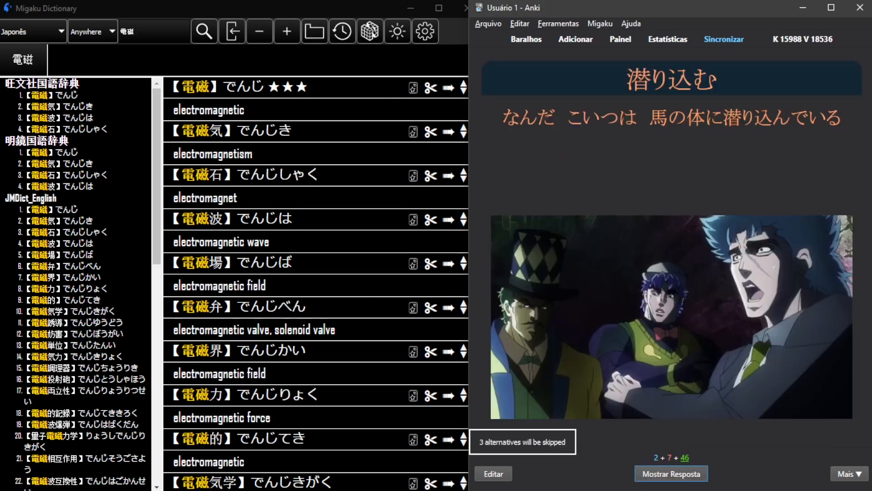
# Step: Reveal the answers of the 潜り込む, 遺産 and とやかく, 筋合い cards and grade each one
pyautogui.press('space')
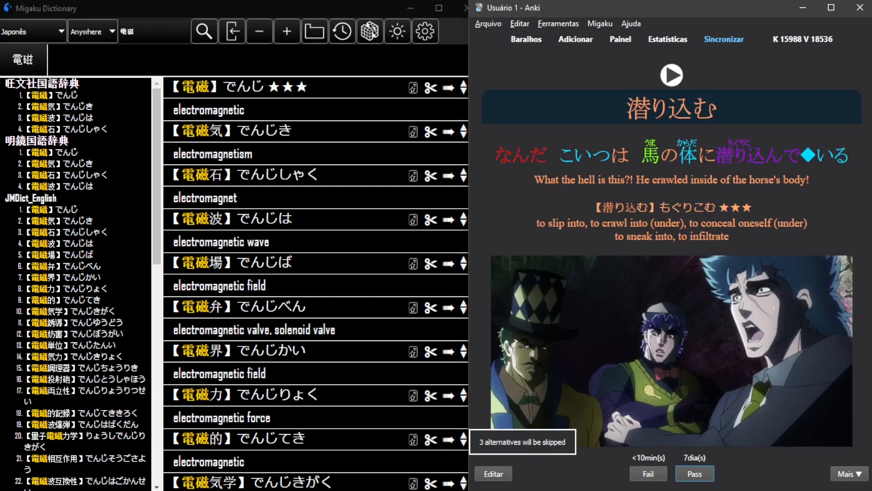
pyautogui.press('space')
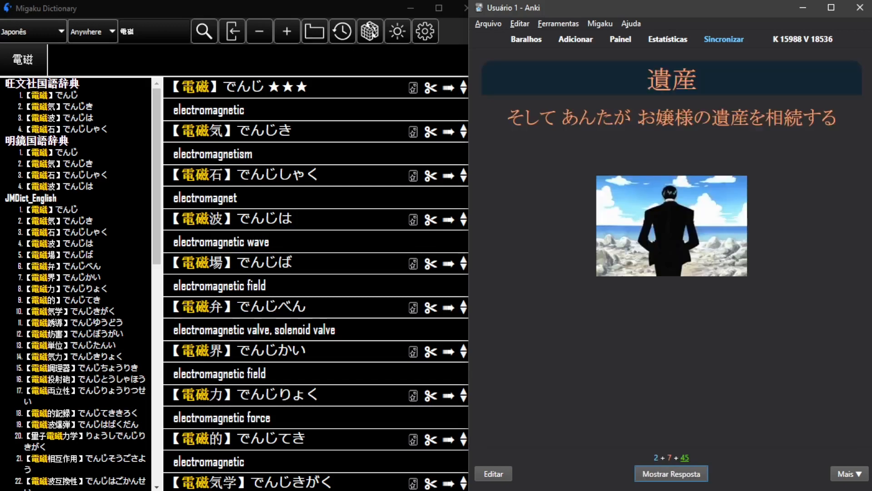
pyautogui.press('space')
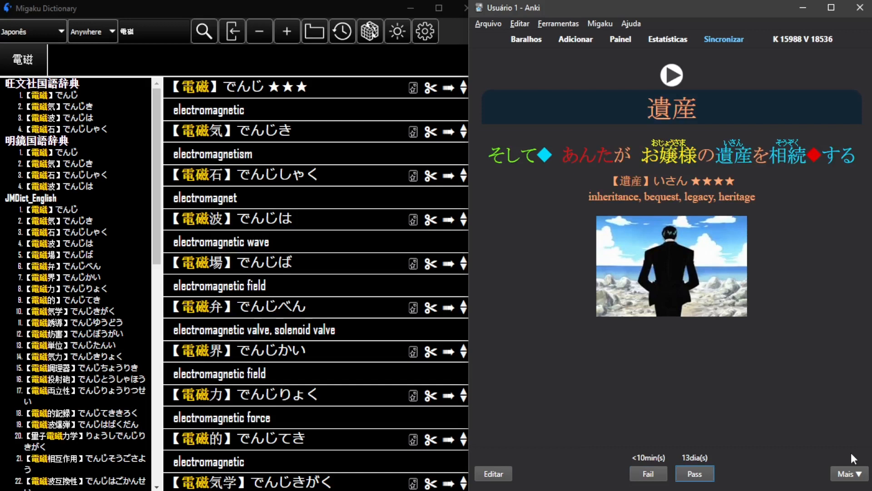
pyautogui.press('space')
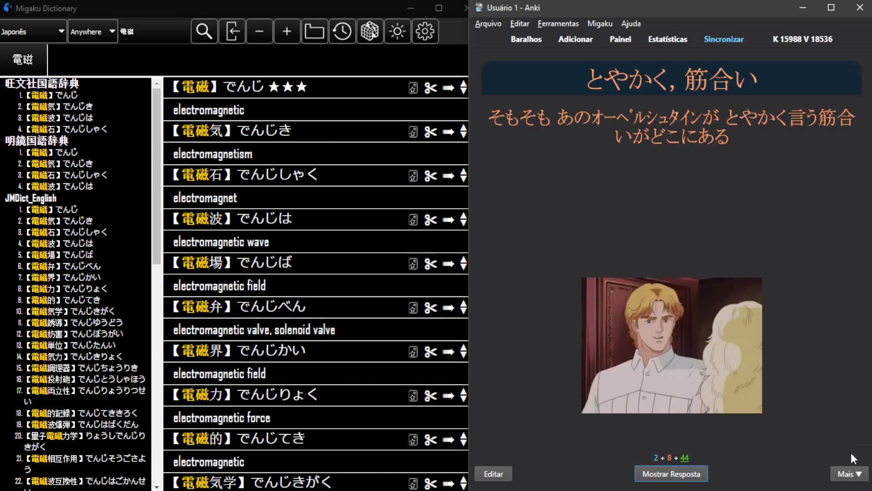
pyautogui.press('space')
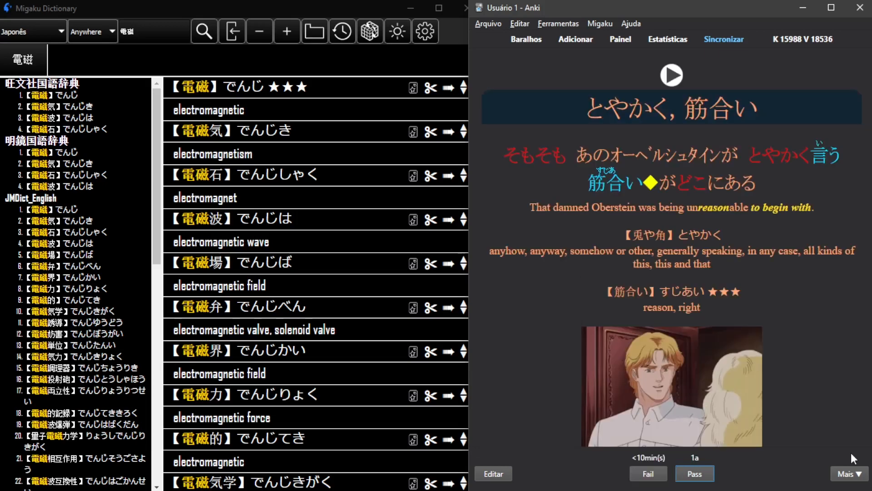
pyautogui.press('space')
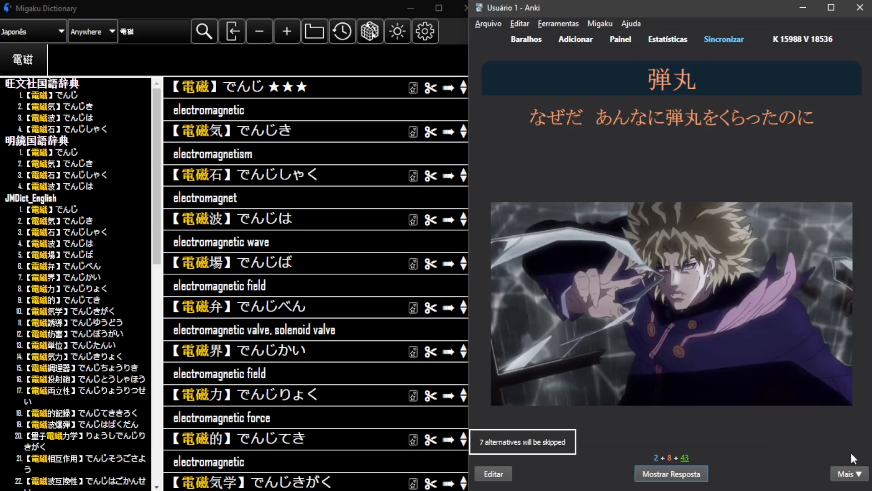
# Step: Reveal the 弾丸, 日ざし and にしても, 女子 cards and grade each as Pass
pyautogui.press('space')
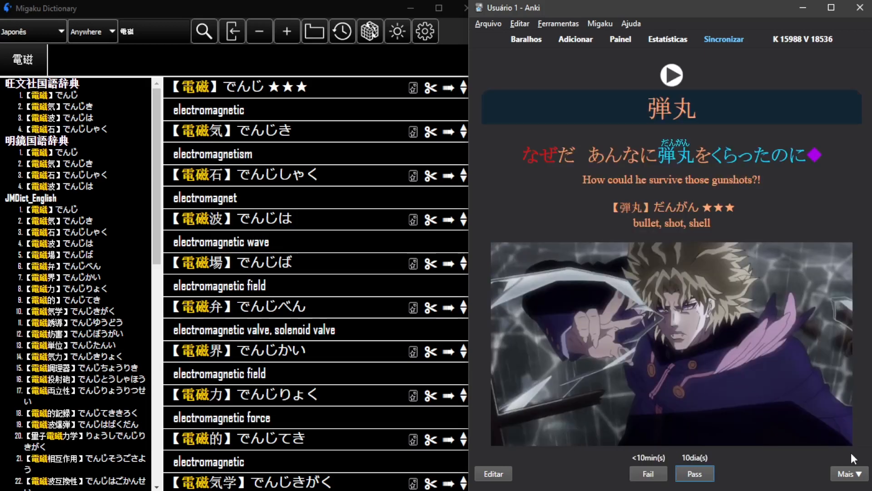
pyautogui.press('space')
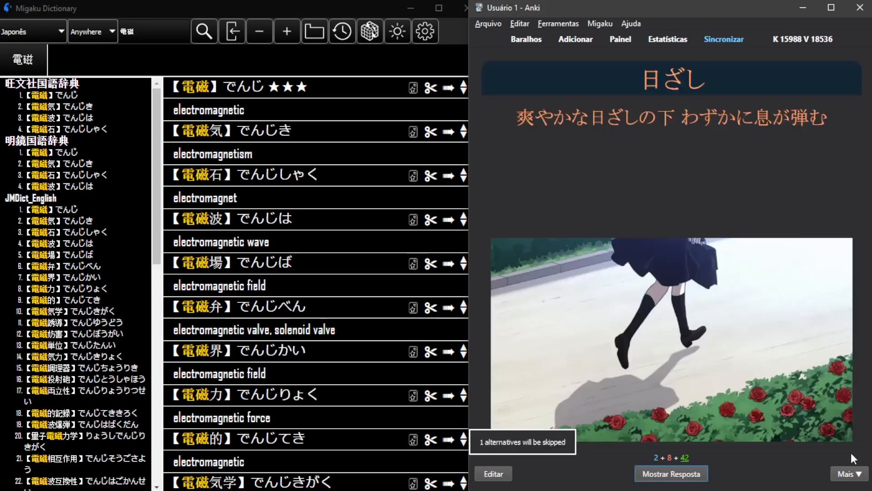
pyautogui.press('space')
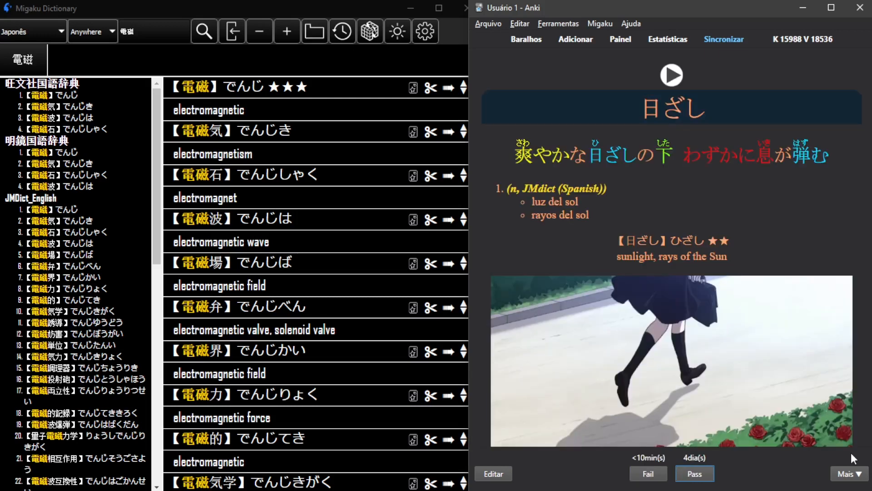
pyautogui.press('space')
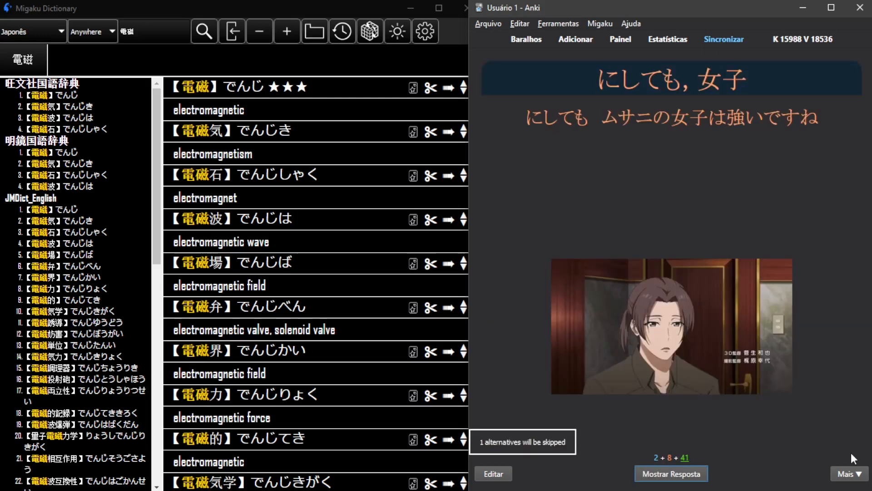
pyautogui.press('space')
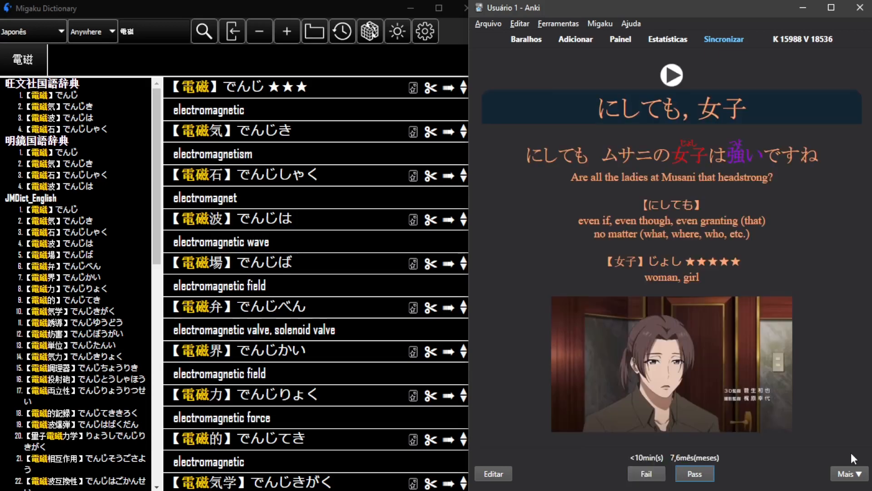
pyautogui.press('space')
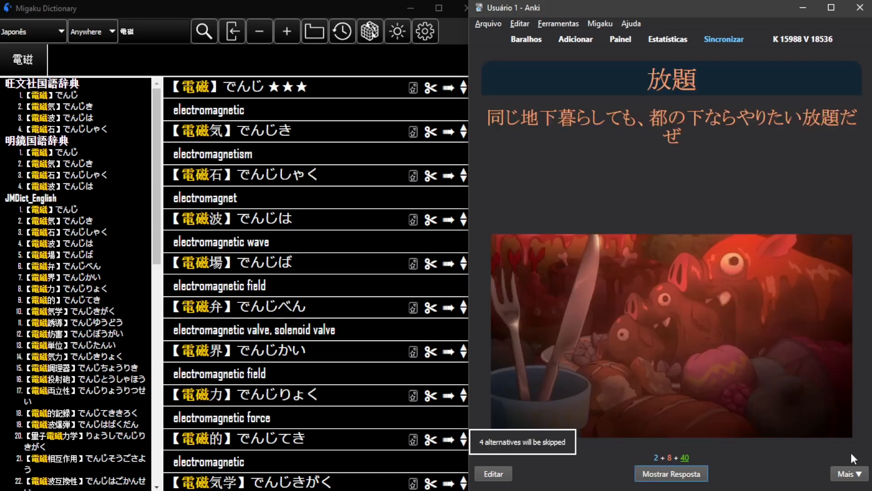
# Step: Reveal the 放題 and 中途 cards and grade both as Pass
pyautogui.press('space')
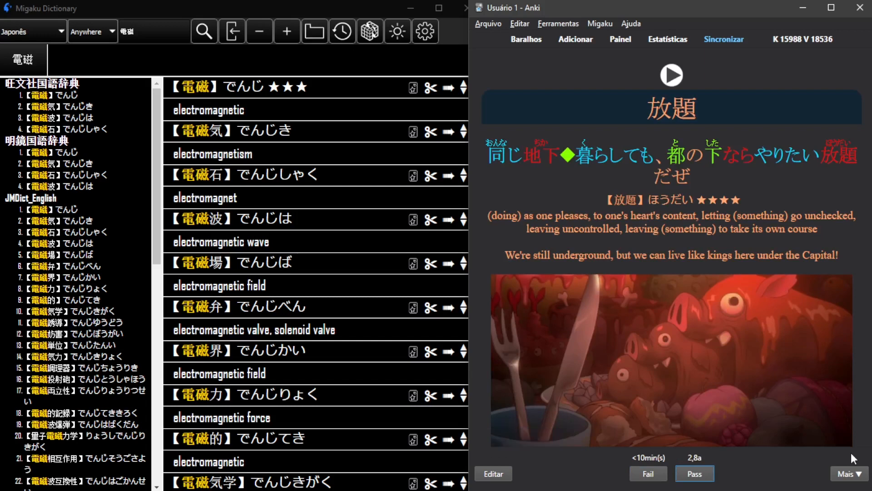
pyautogui.press('space')
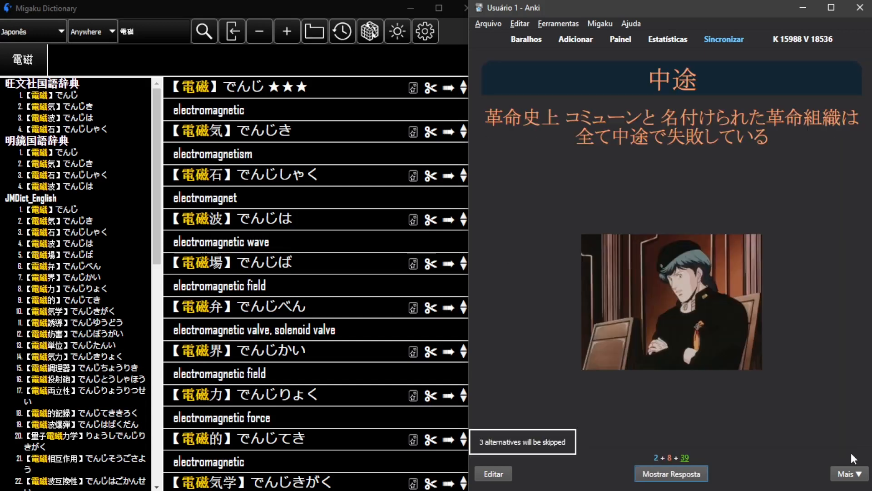
pyautogui.press('space')
pyautogui.press('space')
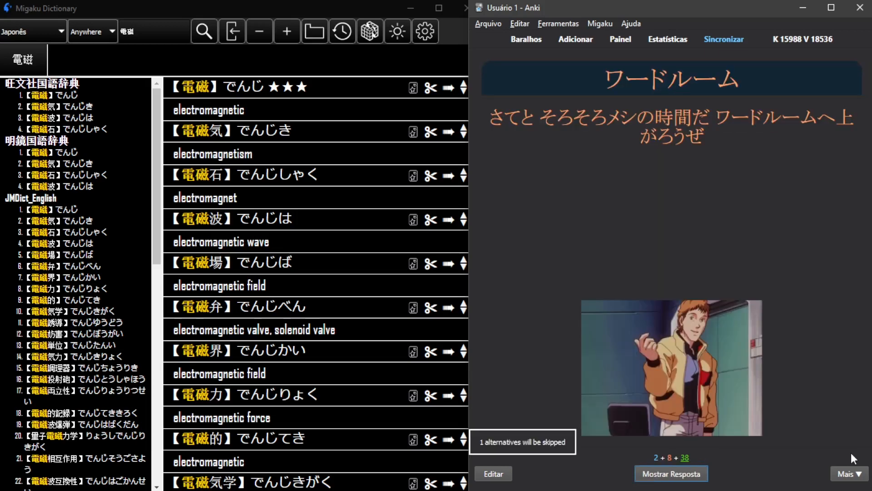
# Step: Reveal the answer of the ワードルーム card and read through its headword, translation and Wardroom definition
pyautogui.press('space')
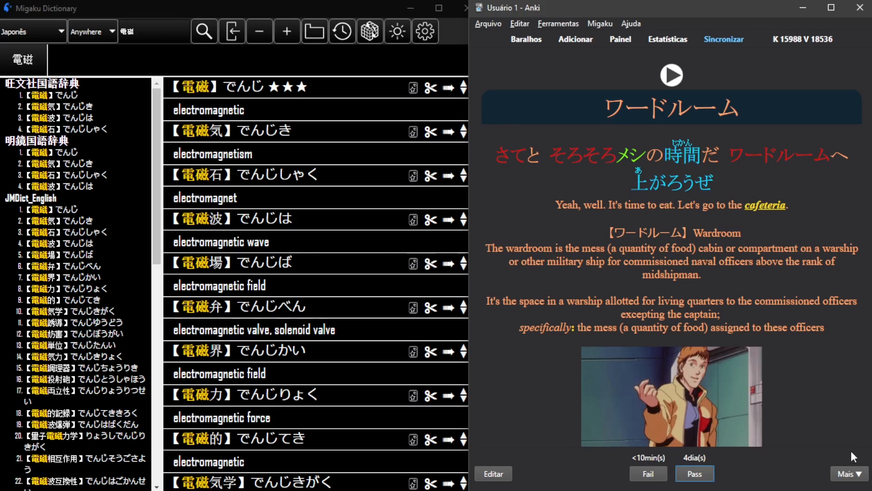
pyautogui.click(703, 228)
pyautogui.doubleClick(703, 228)
pyautogui.moveTo(649, 233); pyautogui.dragTo(687, 236)
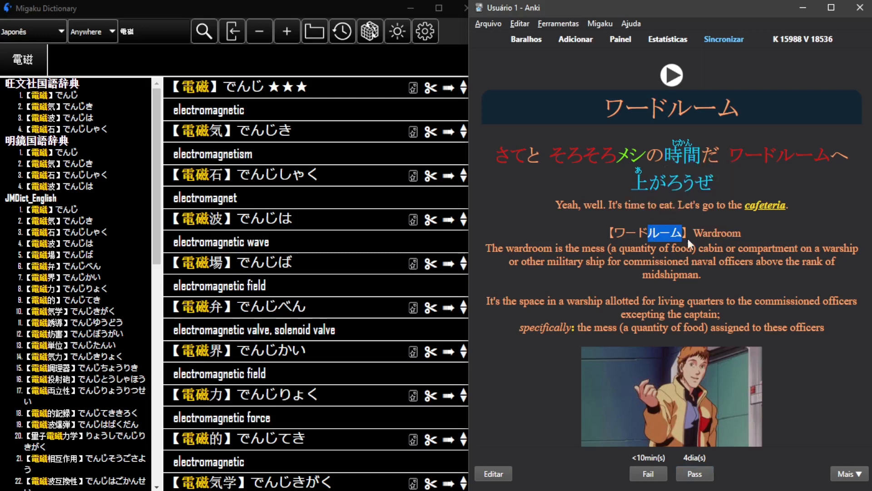
pyautogui.click(718, 245)
pyautogui.doubleClick(708, 235)
pyautogui.click(702, 250)
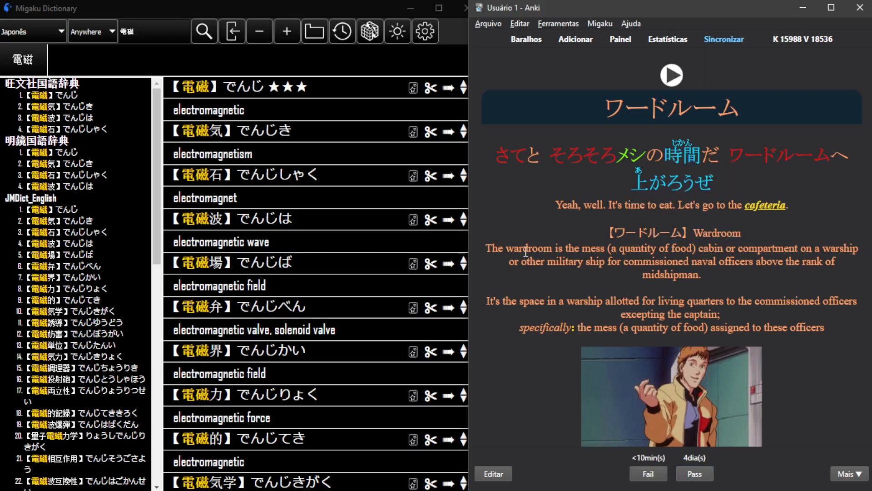
pyautogui.moveTo(699, 248); pyautogui.dragTo(797, 249)
pyautogui.click(783, 295)
pyautogui.scroll(-3, 797, 323)
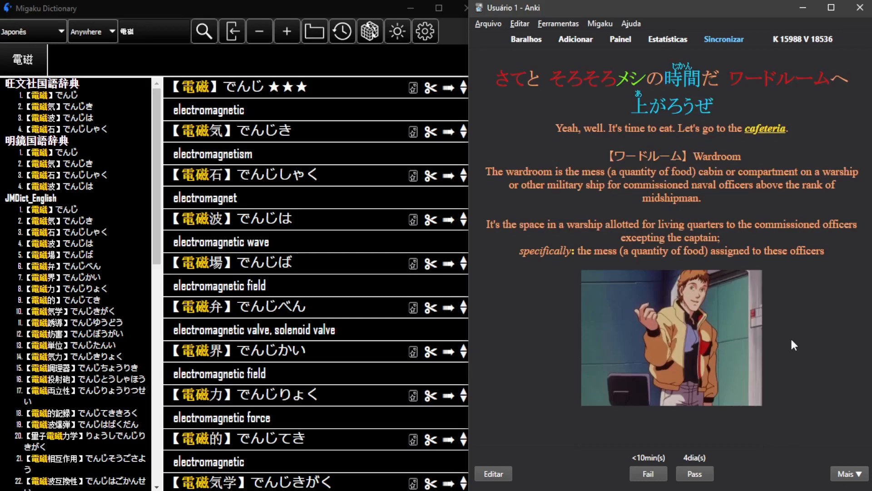
pyautogui.scroll(3, 794, 345)
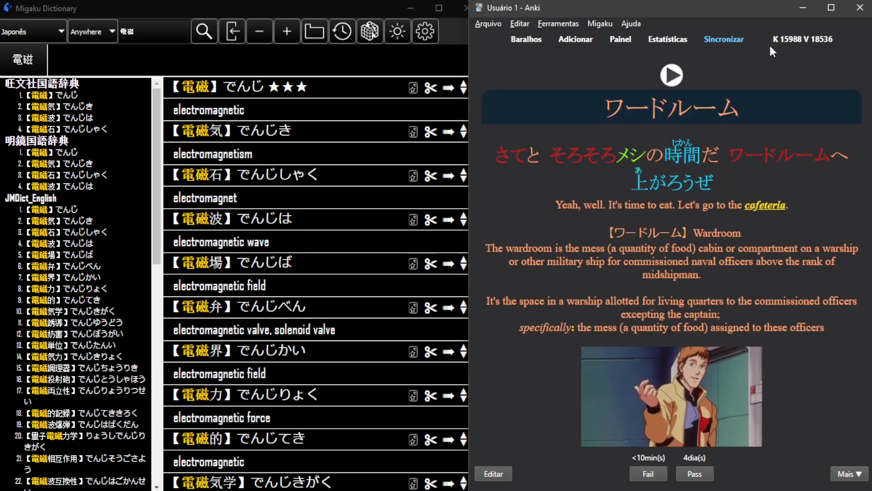
pyautogui.doubleClick(653, 109)
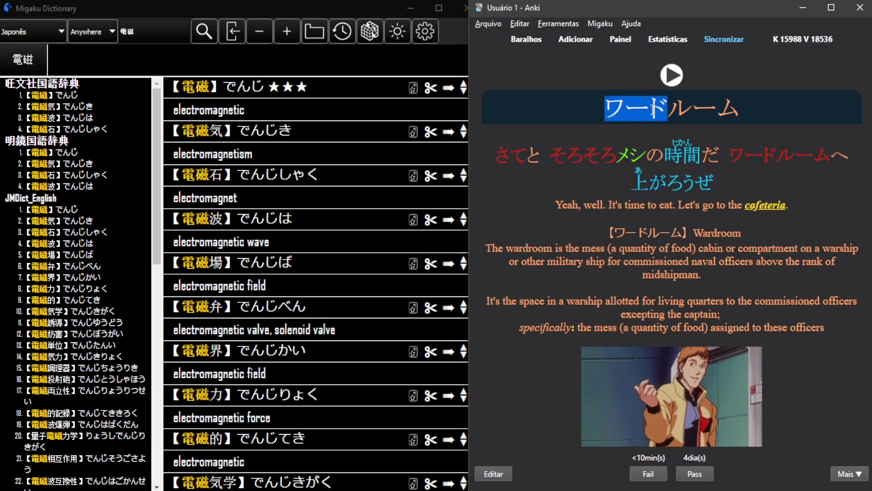
pyautogui.moveTo(653, 110); pyautogui.dragTo(706, 120)
pyautogui.click(706, 120)
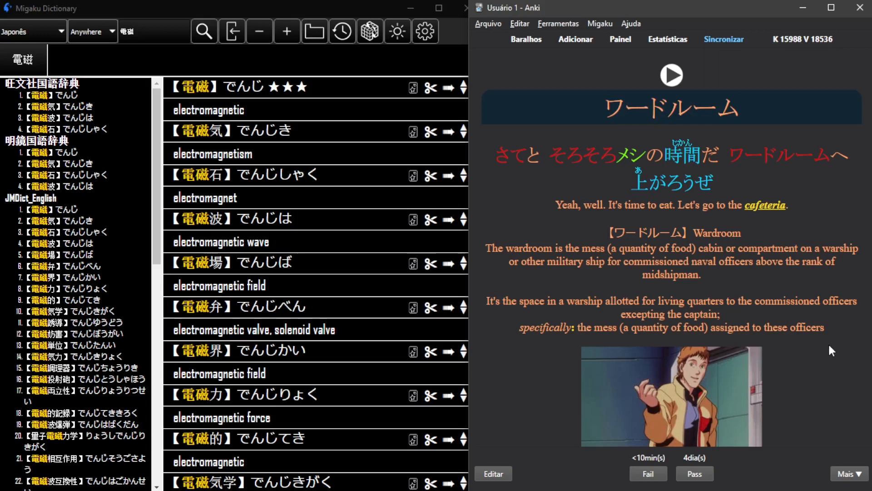
# Step: Grade the ワードルーム card as Pass, and reveal the returning 電磁 card and grade it as Pass too
pyautogui.press('space')
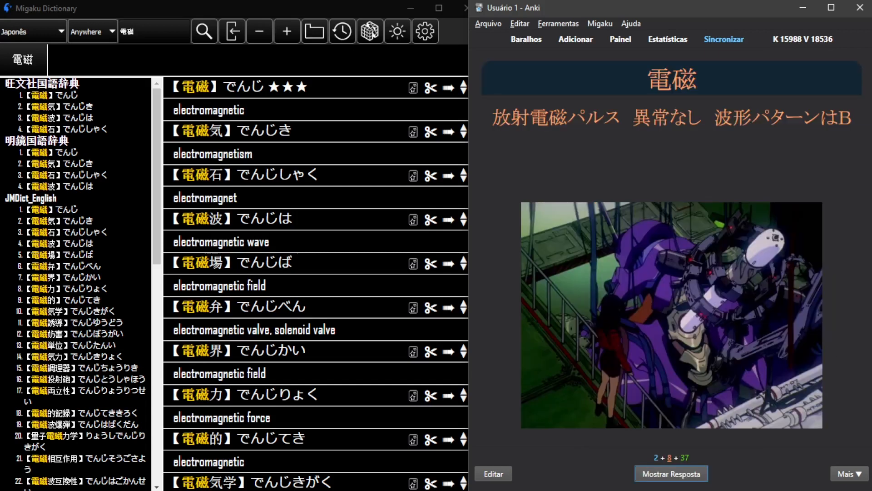
pyautogui.press('space')
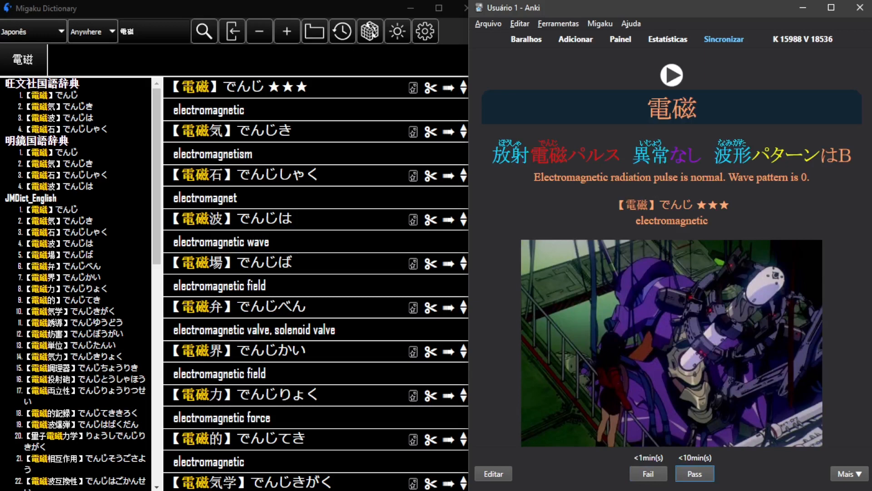
pyautogui.press('space')
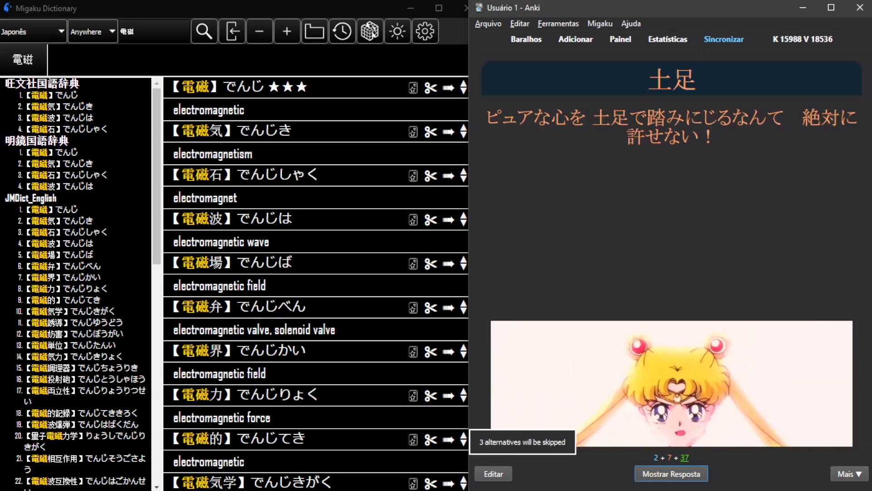
# Step: Reveal the answer of the 土足 card and examine its definitions of 土足, 土足で and 踏みにじる and its image
pyautogui.press('space')
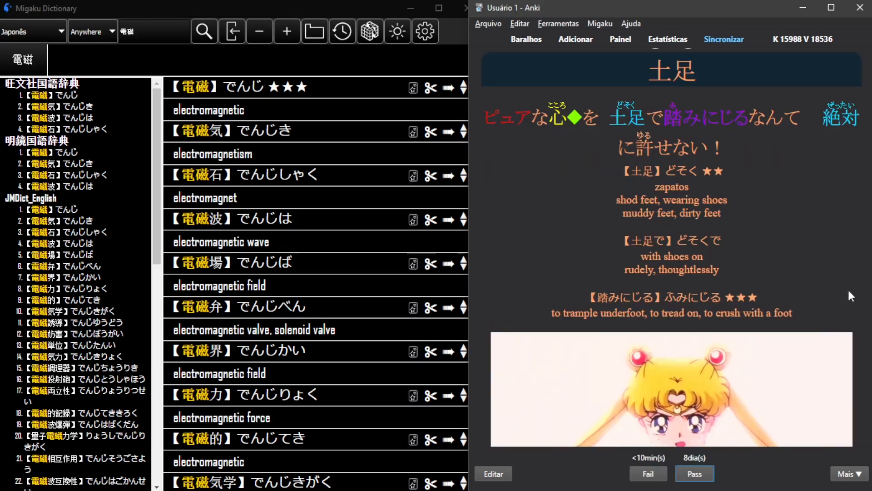
pyautogui.scroll(-4, 851, 296)
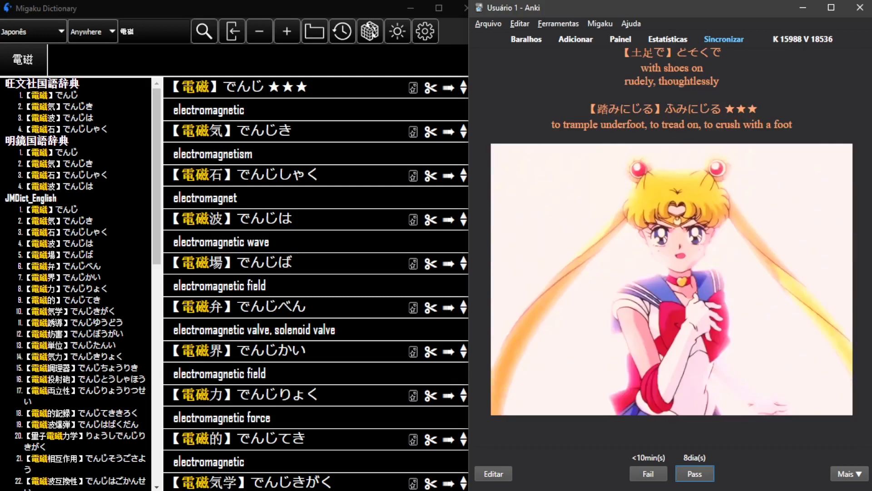
pyautogui.scroll(5, 861, 362)
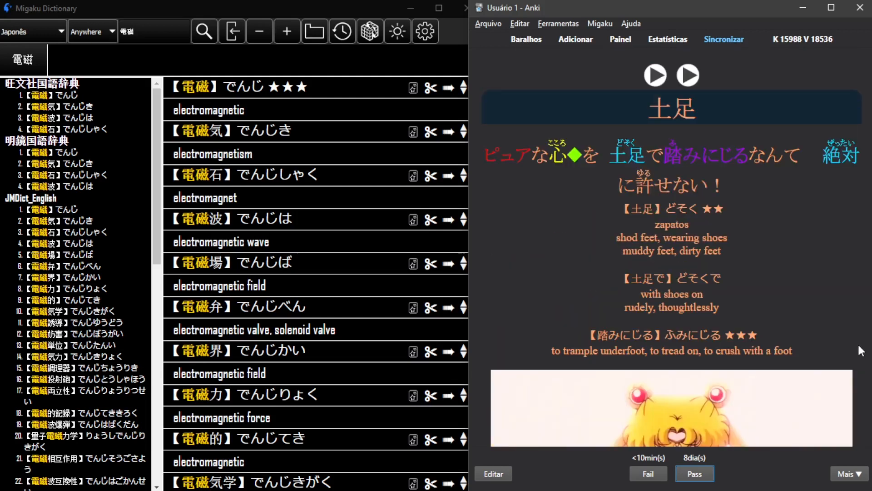
pyautogui.click(867, 317)
pyautogui.scroll(-5, 821, 254)
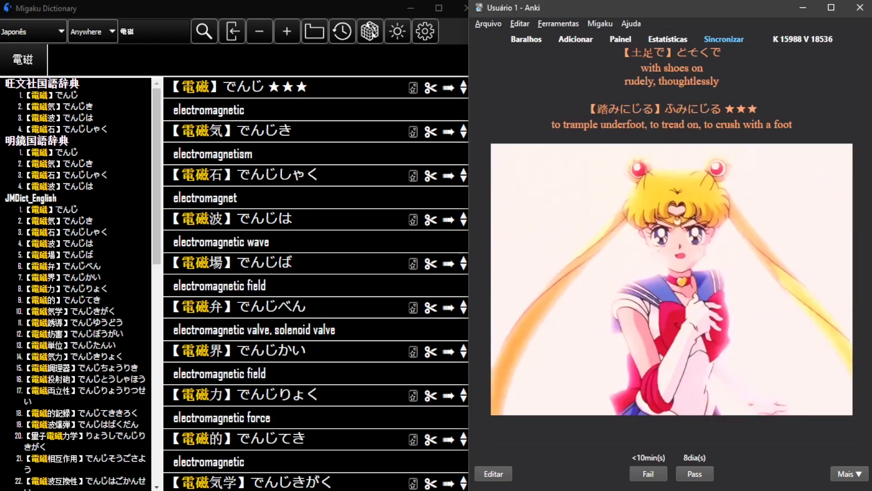
pyautogui.scroll(2, 789, 363)
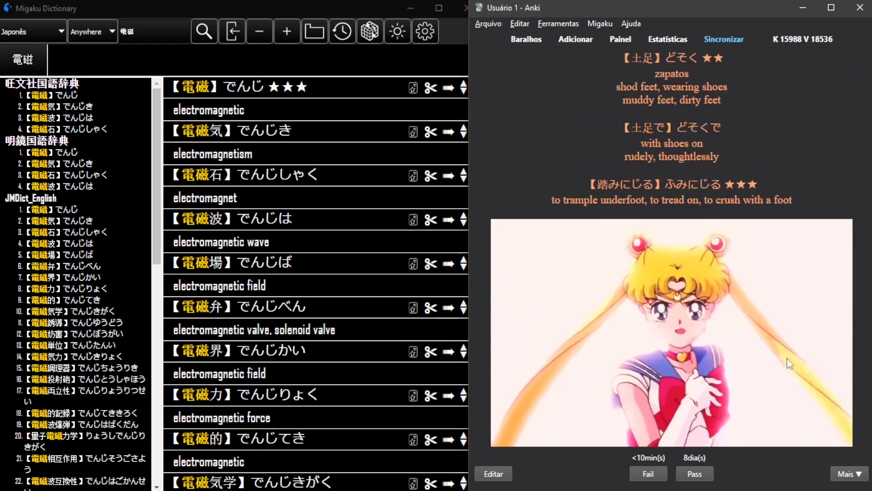
pyautogui.scroll(4, 790, 364)
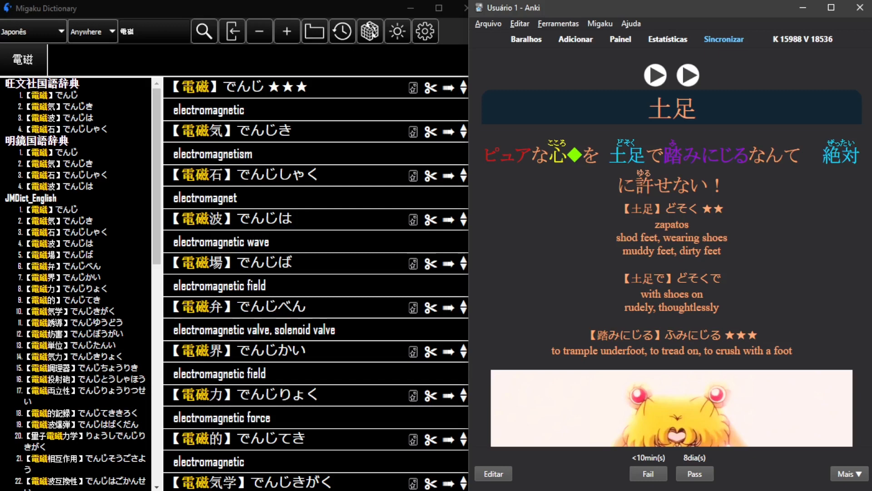
# Step: Grade the 土足 card as Pass, and reveal the 種切れ and 画力 cards and grade both as Pass too
pyautogui.press('space')
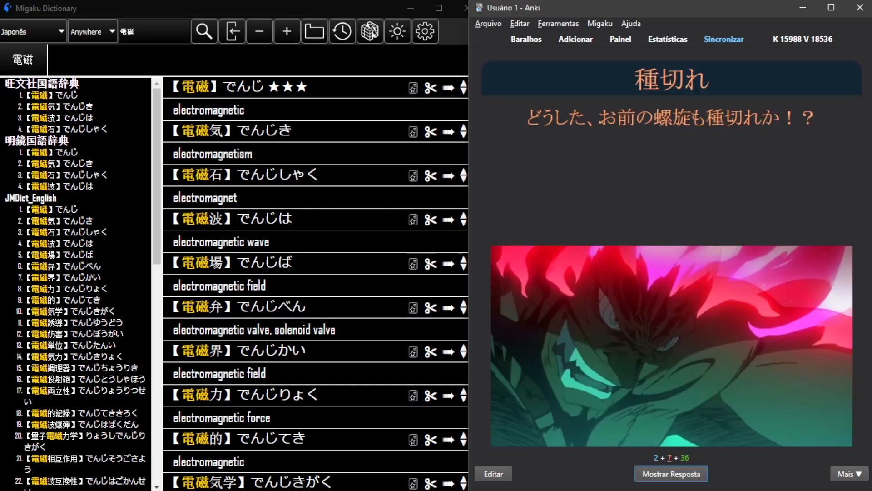
pyautogui.press('space')
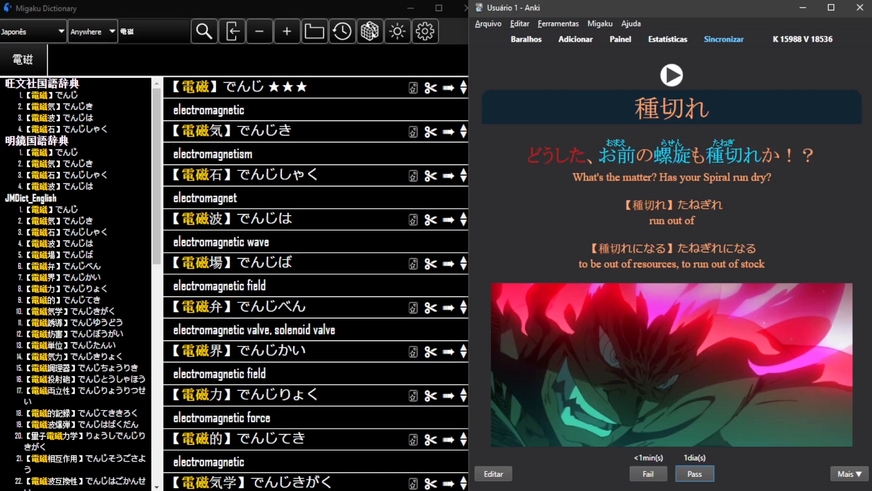
pyautogui.press('space')
pyautogui.press('space')
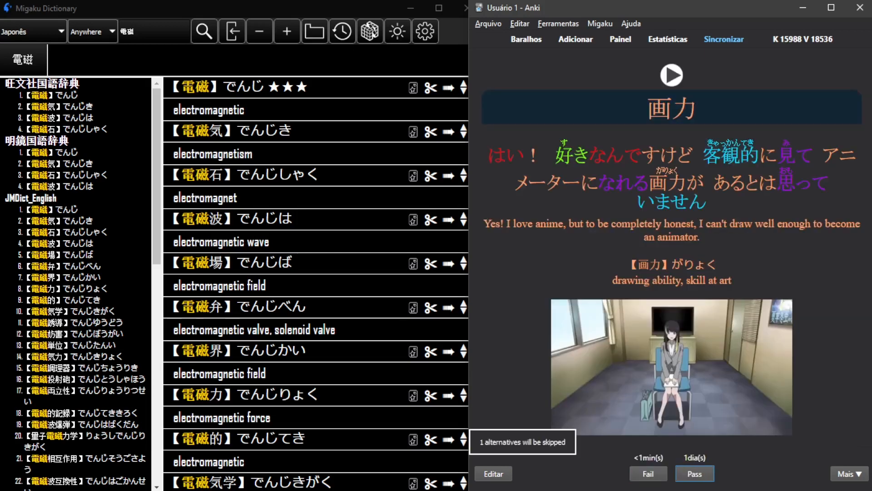
pyautogui.press('space')
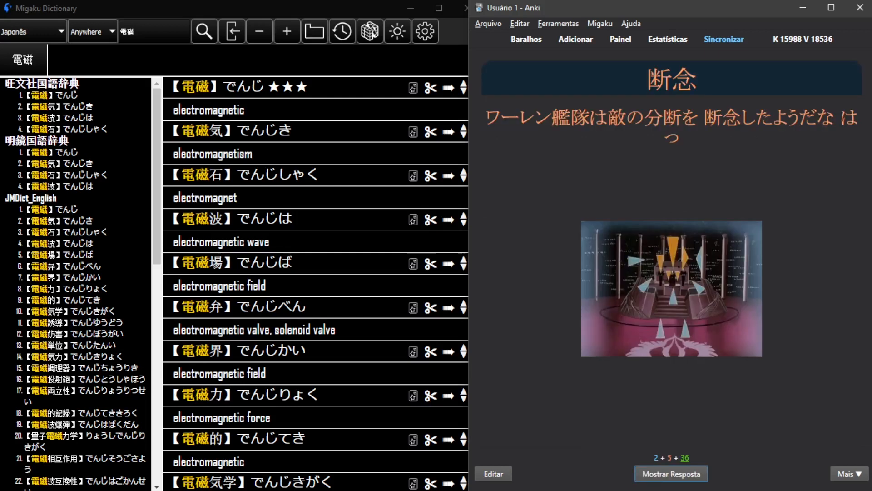
# Step: Reveal the 断念, 損・役割 and はいずる cards and grade all three as Pass
pyautogui.press('space')
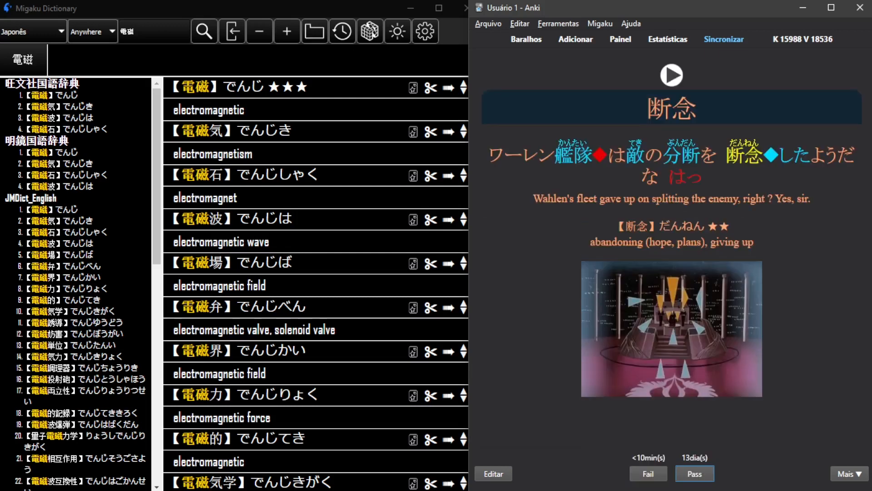
pyautogui.press('space')
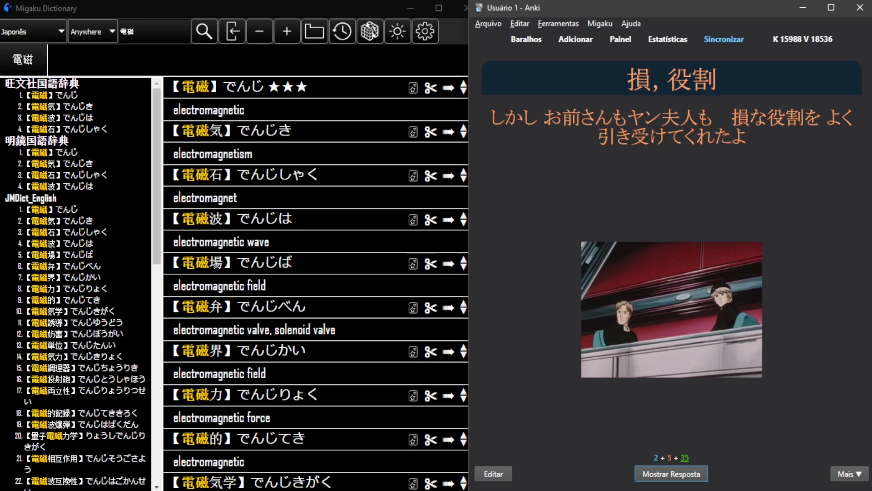
pyautogui.press('space')
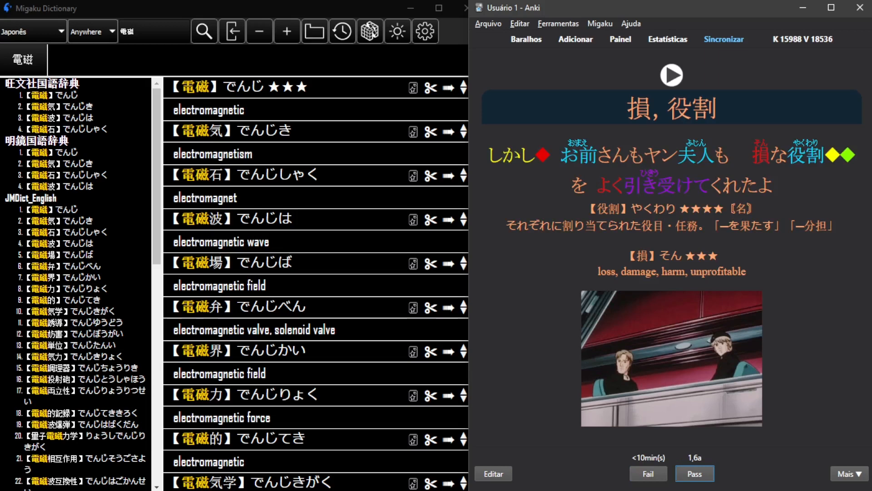
pyautogui.press('space')
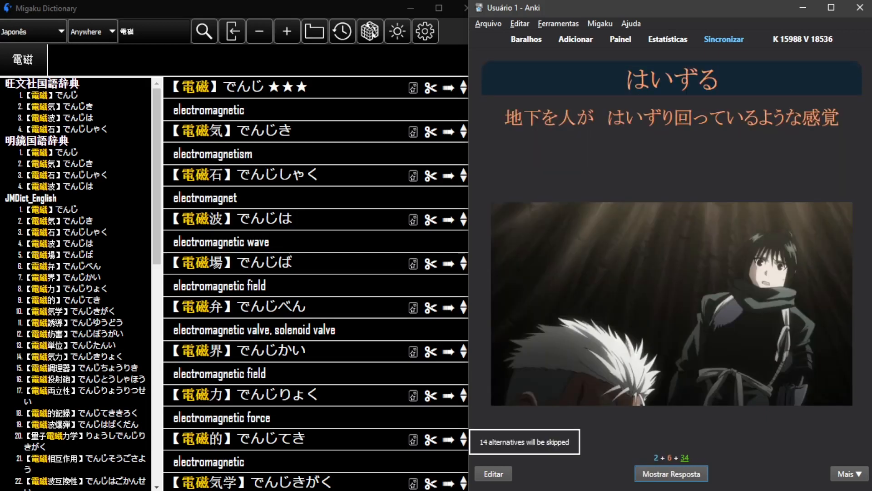
pyautogui.press('space')
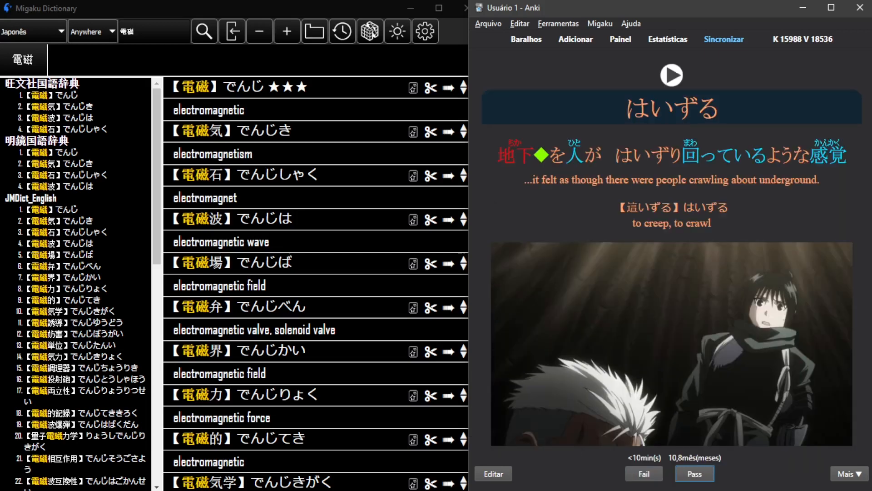
pyautogui.press('space')
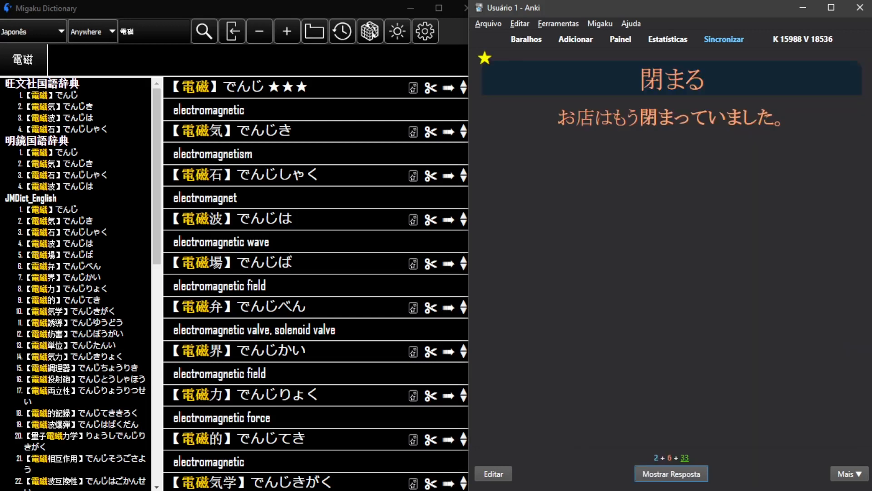
# Step: Reveal the answer of the 閉まる card and try to grade it as Pass
pyautogui.press('space')
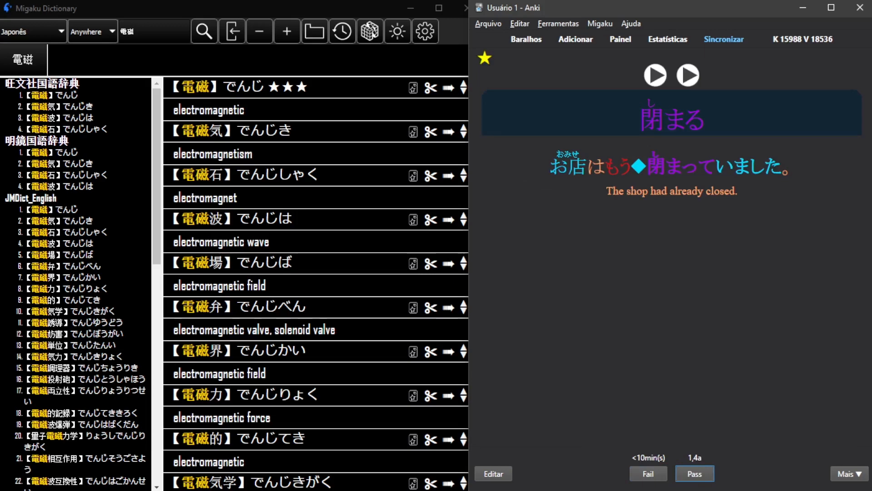
pyautogui.press('space')
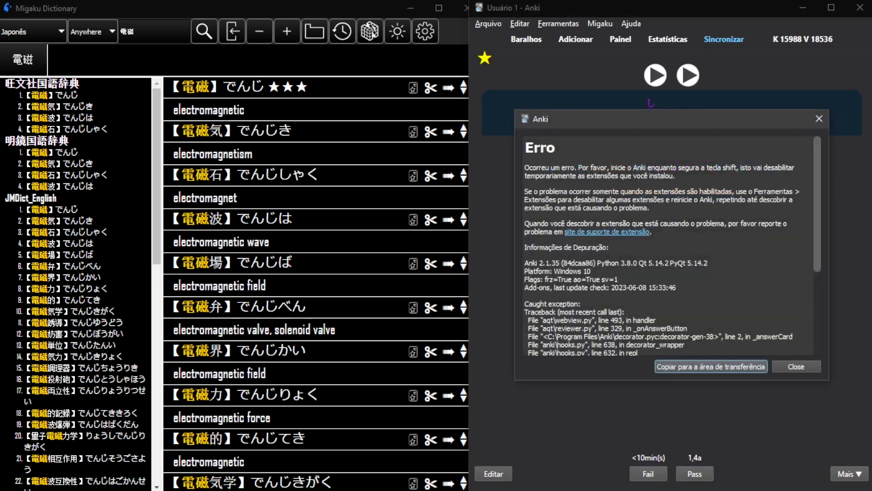
pyautogui.press('Escape')
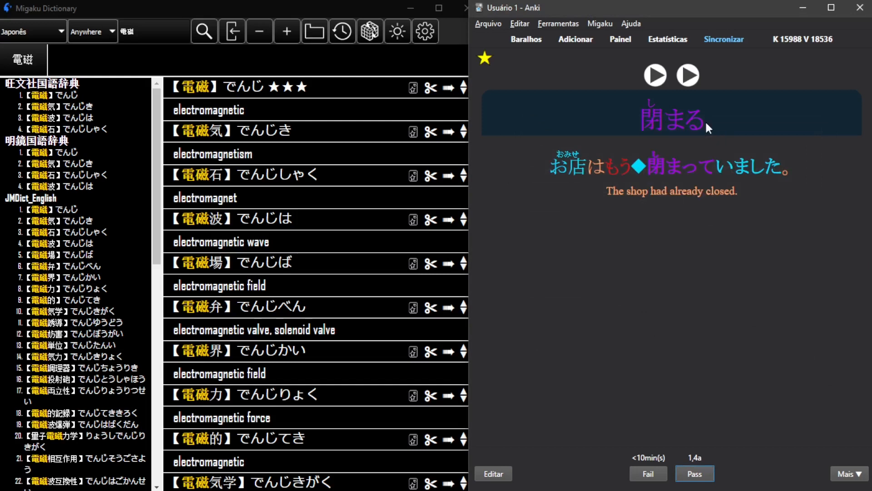
pyautogui.click(705, 120)
pyautogui.press('space')
pyautogui.press('Escape')
pyautogui.moveTo(685, 121)
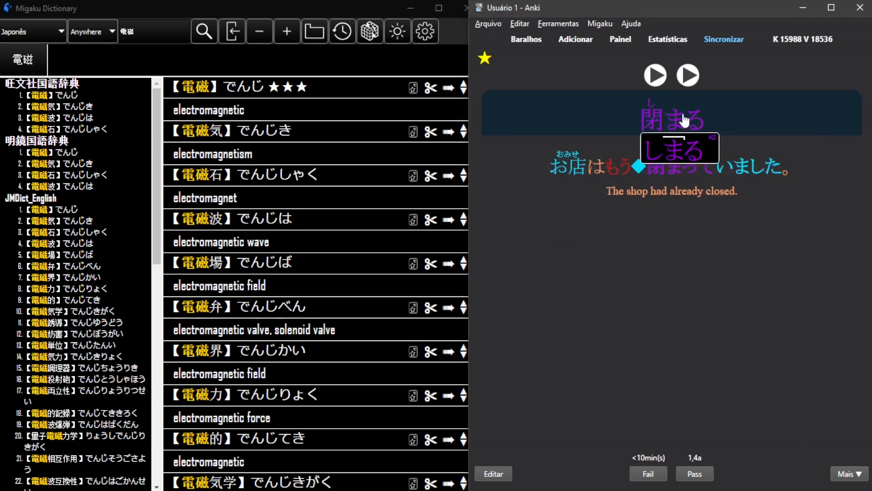
# Step: Open the 閉まる note for editing and copy 閉[し,しまる;k2]まる from MM_FocusMorph into the Focus Pitch Accent field
pyautogui.press('e')
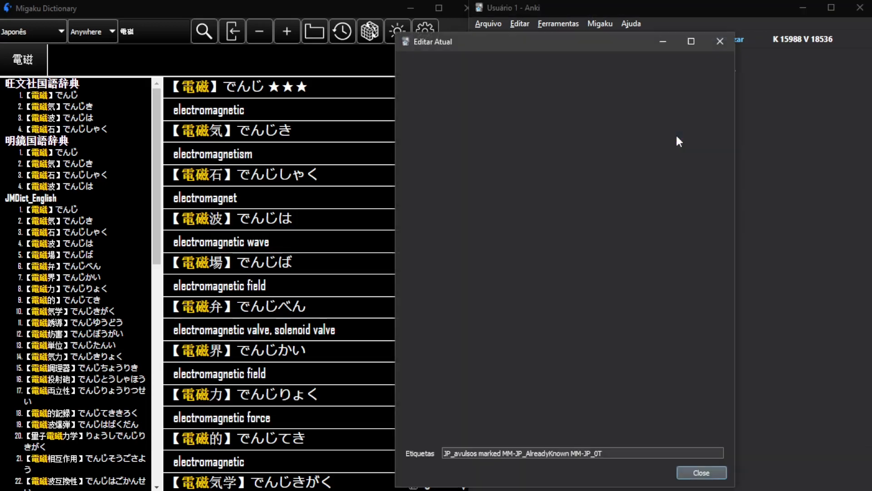
pyautogui.click(439, 215)
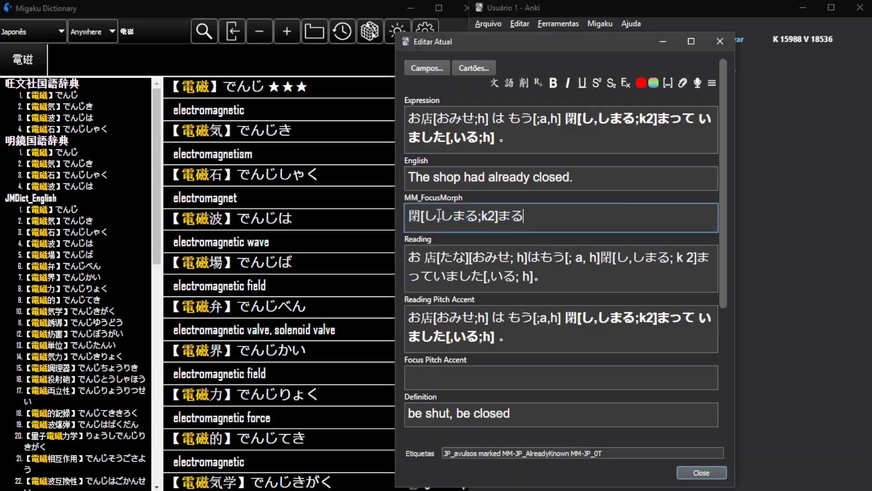
pyautogui.hotkey('ctrl', 'a')
pyautogui.hotkey('ctrl', 'c')
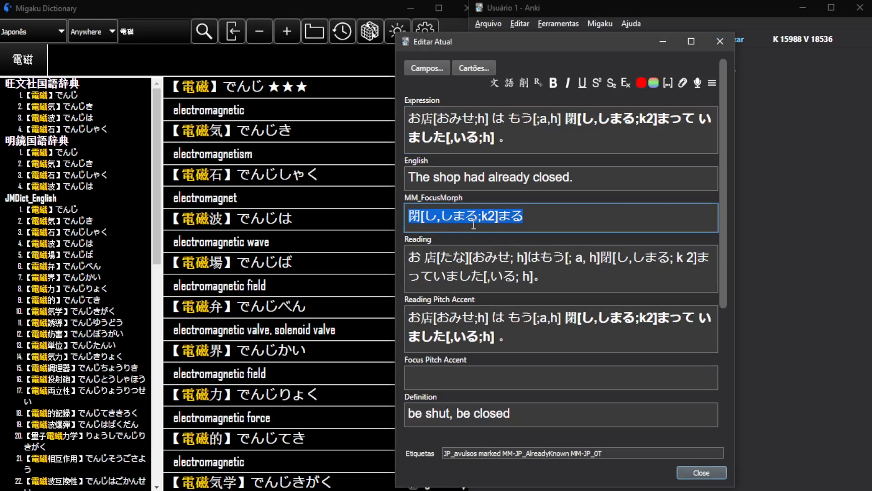
pyautogui.click(463, 375)
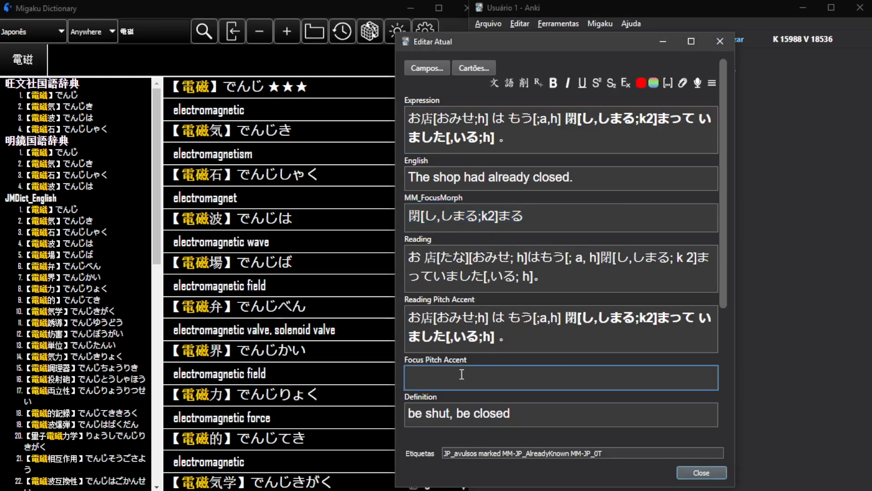
pyautogui.hotkey('ctrl', 'v')
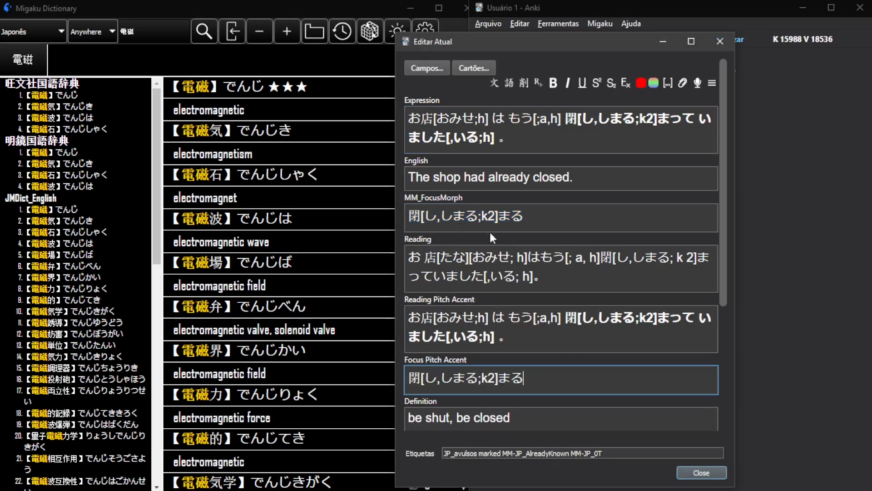
# Step: Strip the bracketed reading from the MM_FocusMorph field to leave 閉まる, and empty the Reading field
pyautogui.click(484, 223)
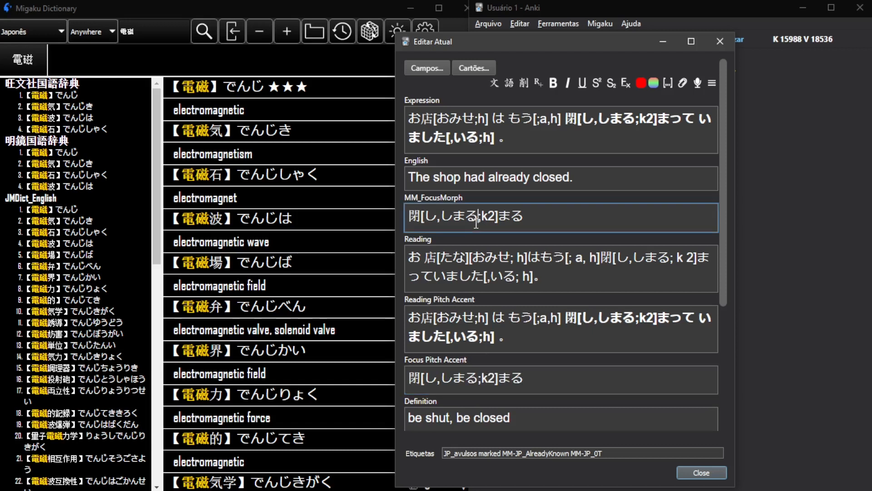
pyautogui.click(522, 86)
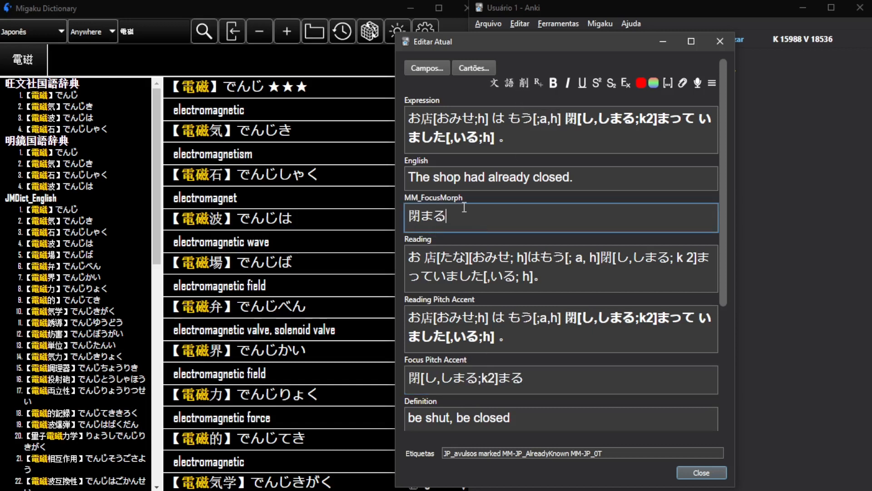
pyautogui.click(568, 278)
pyautogui.hotkey('ctrl', 'a')
pyautogui.press('BackSpace')
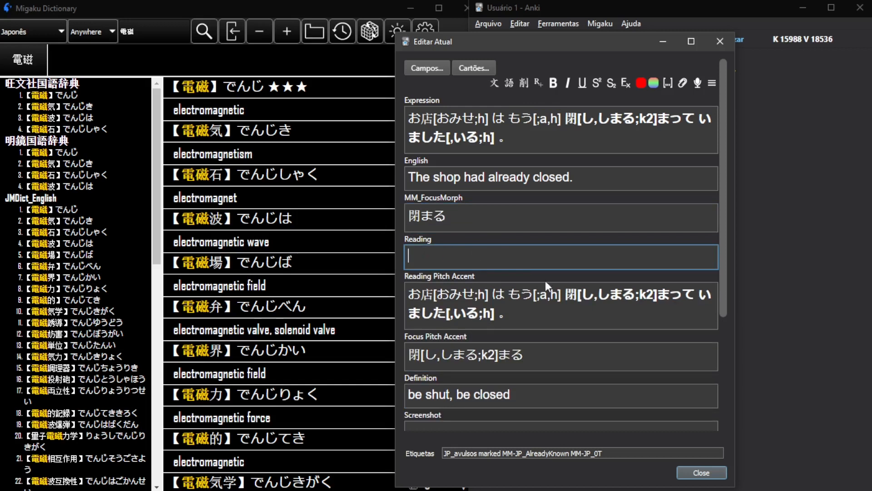
# Step: Strip the bracketed readings from the Expression field, regenerate the plain furigana in the Reading field, and close the note editor
pyautogui.click(532, 205)
pyautogui.click(549, 139)
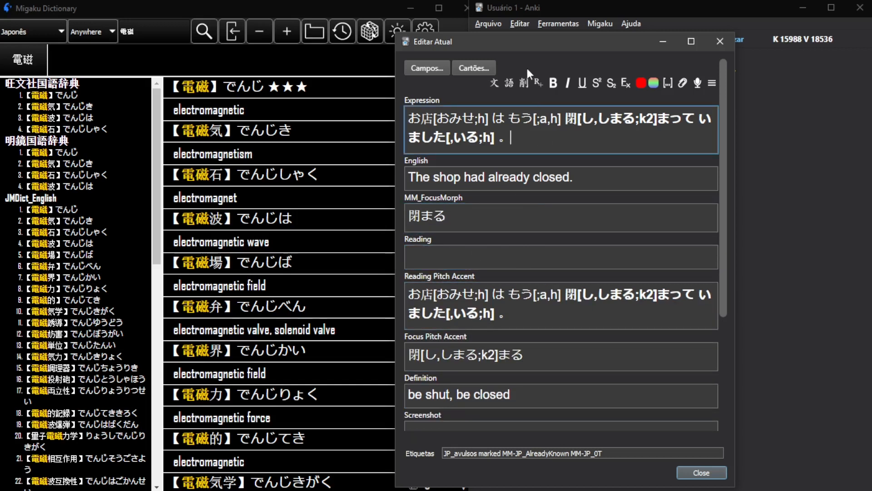
pyautogui.click(525, 85)
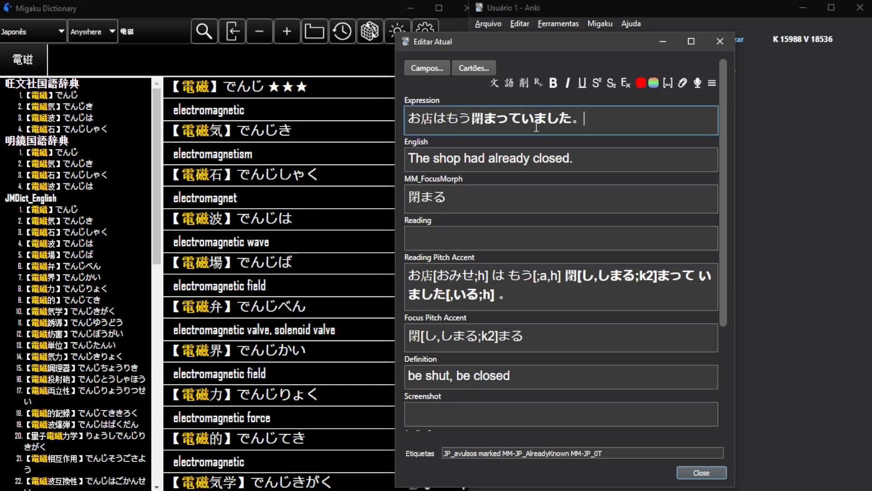
pyautogui.click(469, 232)
pyautogui.click(571, 209)
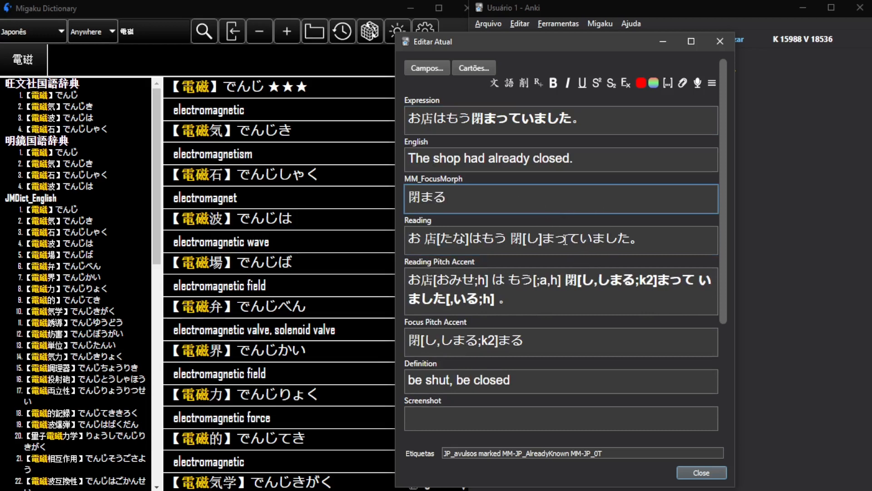
pyautogui.press('Escape')
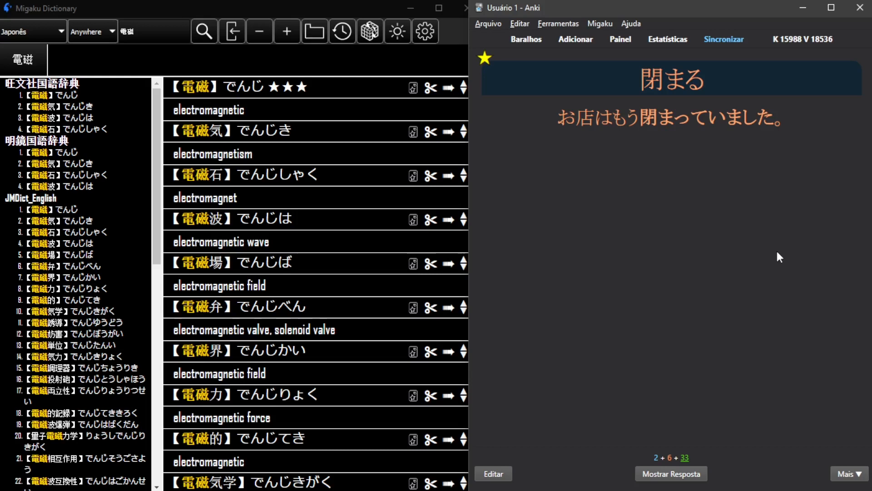
# Step: Reveal the corrected 閉まる card and the キャベツ, 白菜, 半々 card and grade both as Pass
pyautogui.press('space')
pyautogui.press('space')
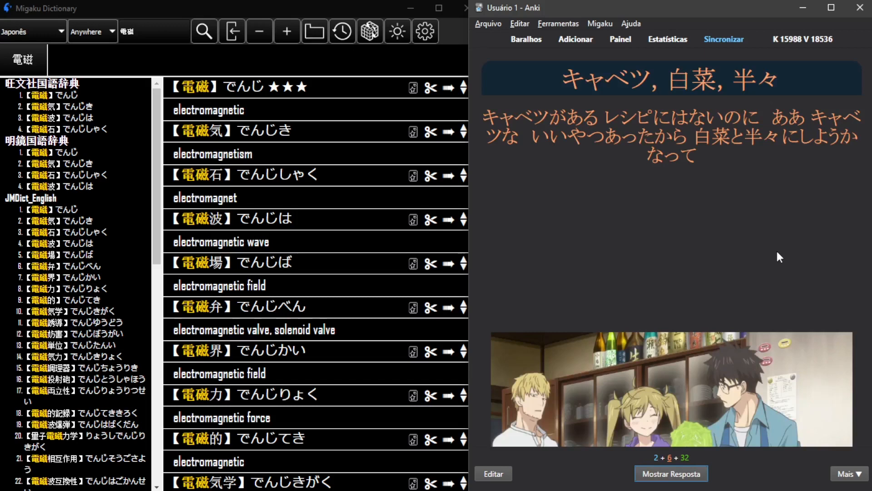
pyautogui.press('space')
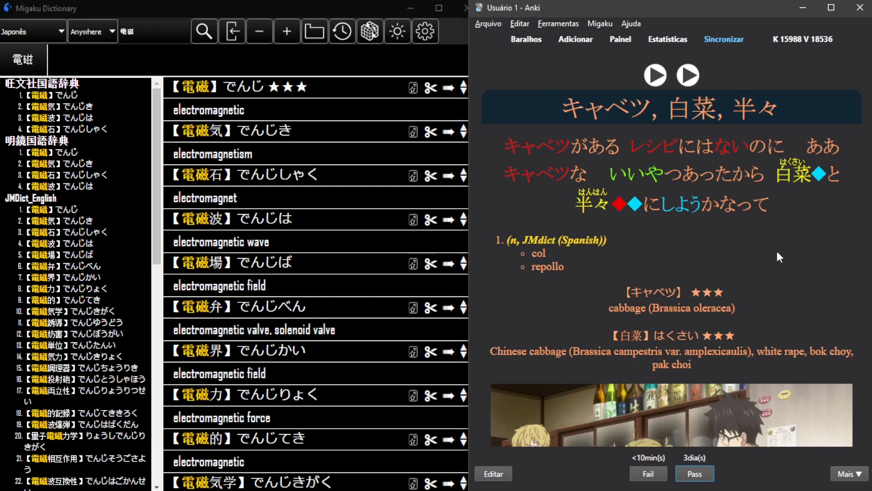
pyautogui.press('space')
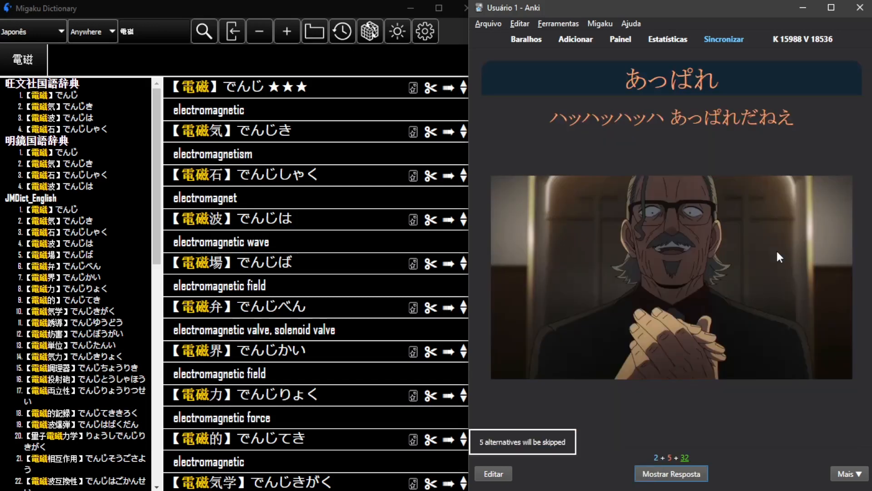
# Step: Reveal the あっぱれ and 絶交 cards and grade both as Pass
pyautogui.press('space')
pyautogui.press('space')
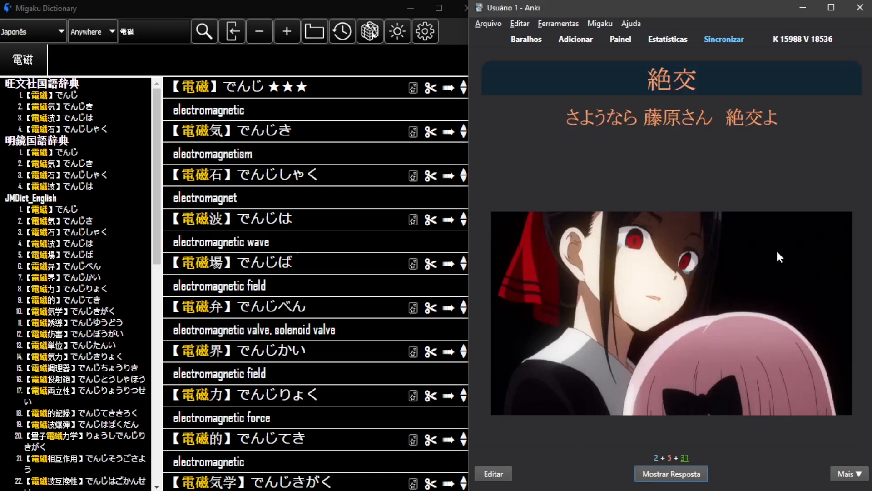
pyautogui.press('space')
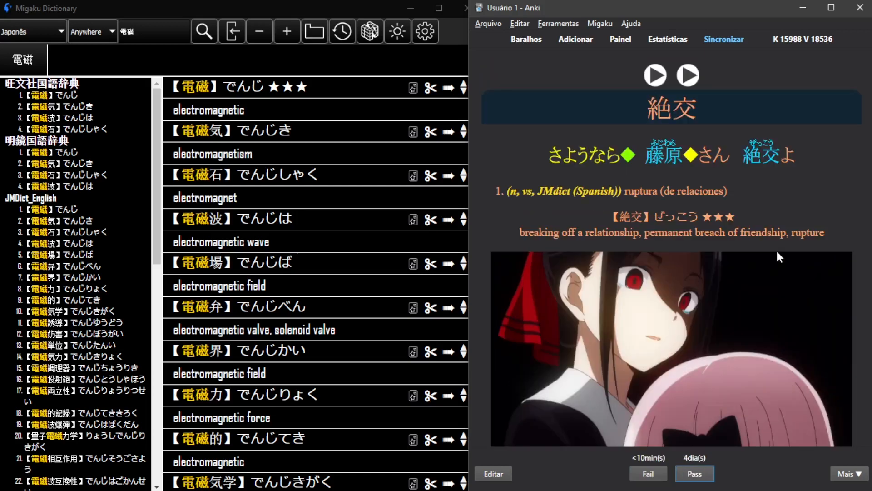
pyautogui.press('space')
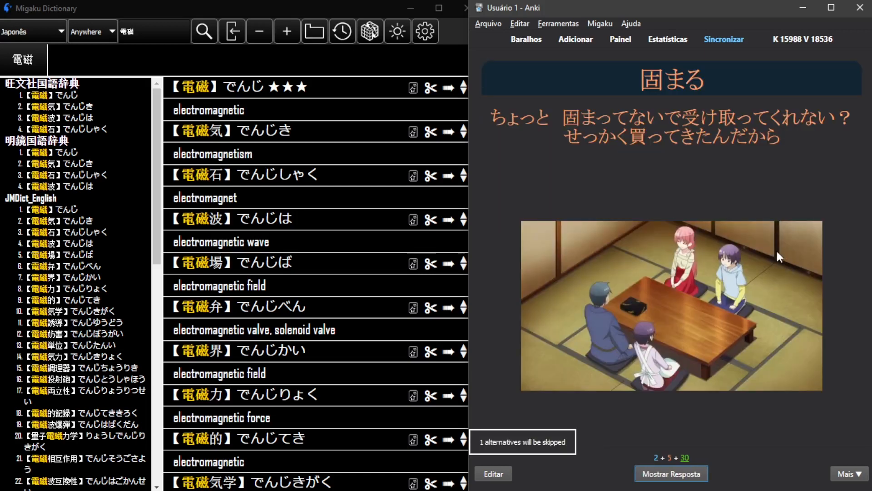
# Step: Reveal the answer of the 固まる card and examine its translation, definition, image and source line
pyautogui.press('space')
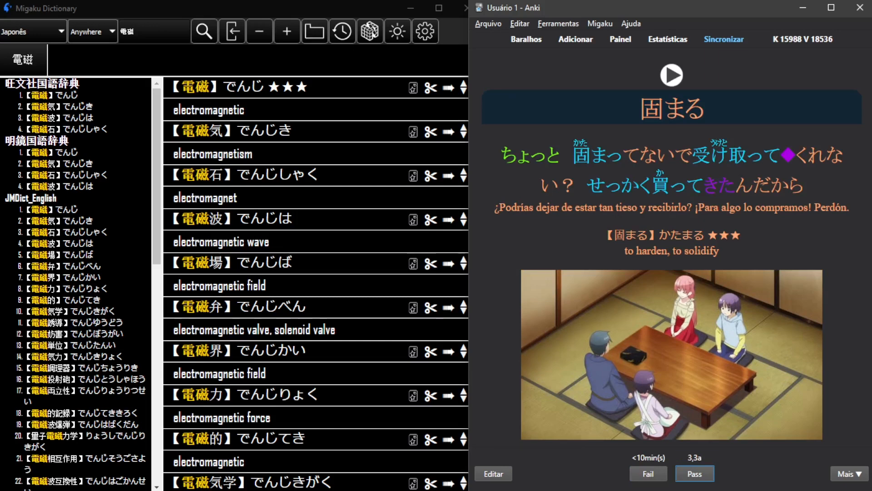
pyautogui.scroll(-1, 704, 282)
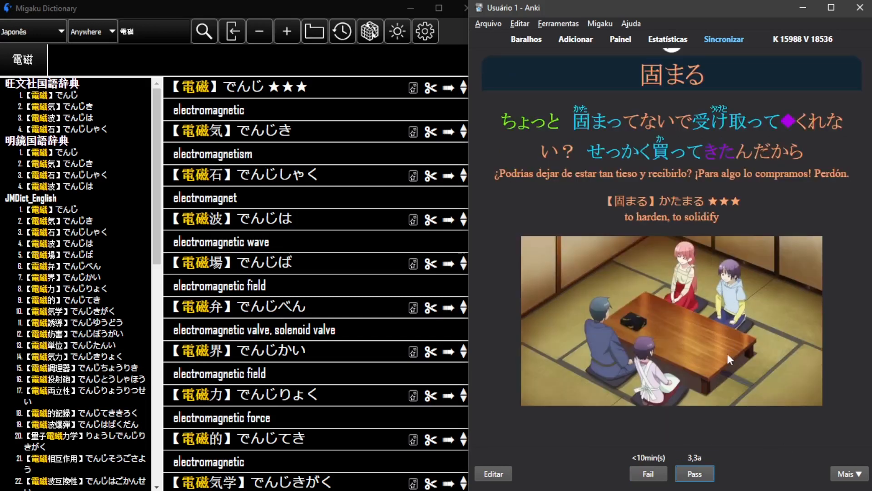
pyautogui.moveTo(705, 415)
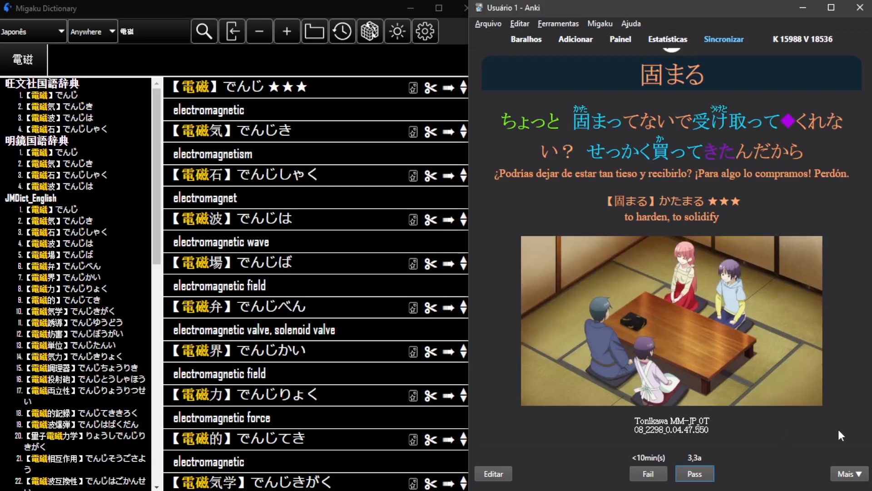
# Step: Grade the 固まる card as Pass and reveal the answer of the 一時, 感情 card
pyautogui.scroll(1, 854, 377)
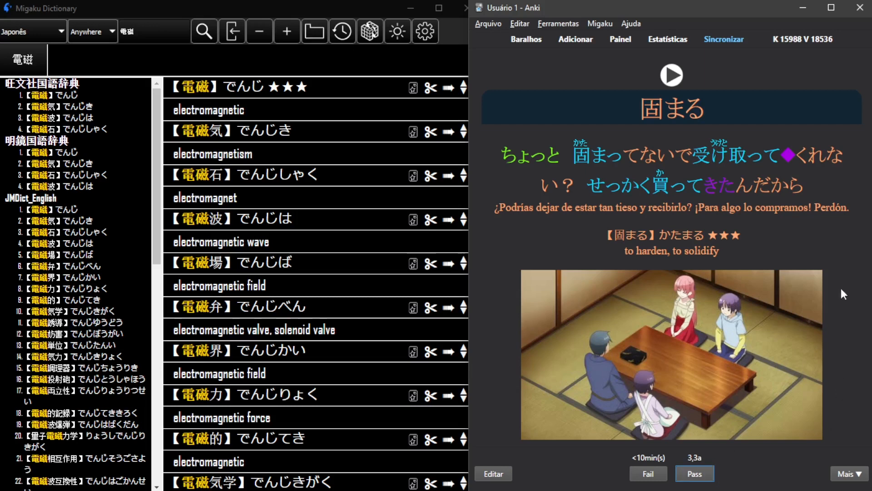
pyautogui.press('space')
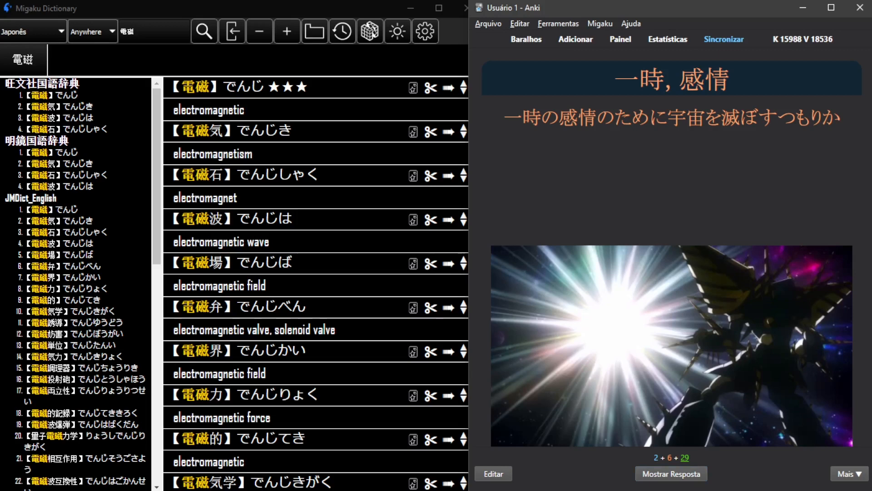
pyautogui.press('space')
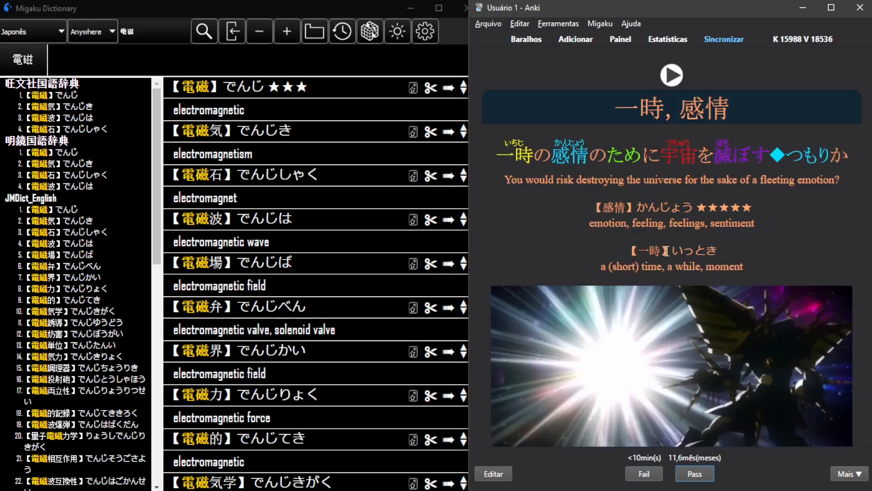
# Step: Replace the reading and pitch code of 一時 with いっとき in the note's Reading Pitch Accent field, and close the note editor
pyautogui.doubleClick(681, 251)
pyautogui.hotkey('ctrl', 'c')
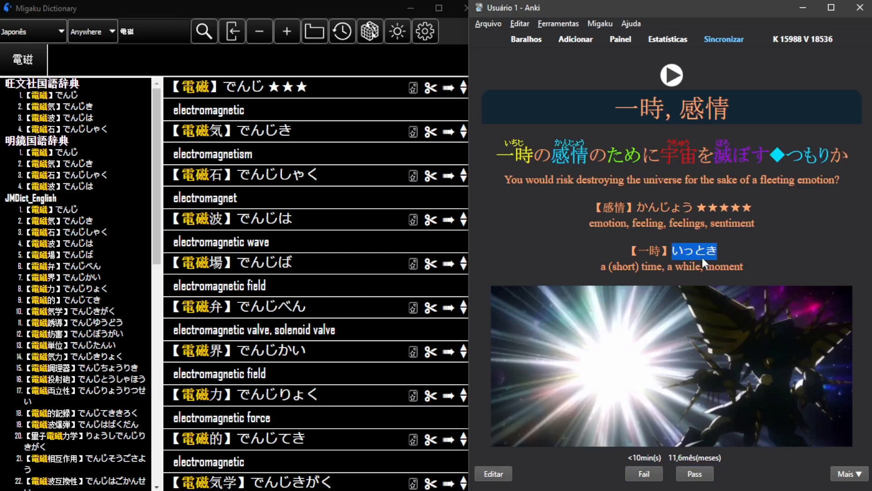
pyautogui.click(702, 257)
pyautogui.press('e')
pyautogui.scroll(-2, 563, 272)
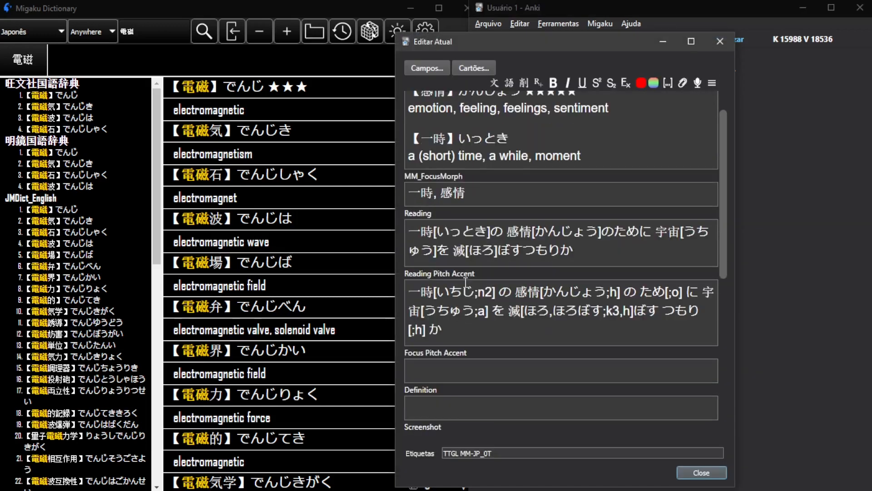
pyautogui.moveTo(438, 291); pyautogui.dragTo(469, 296)
pyautogui.hotkey('ctrl', 'v')
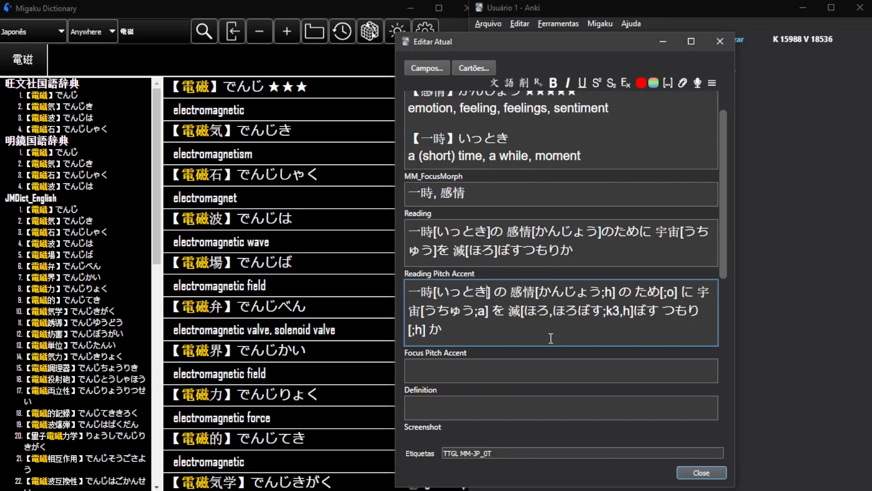
pyautogui.press('Escape')
# Step: Grade the corrected 一時, 感情 card as Fail
pyautogui.press('space')
pyautogui.click(809, 235)
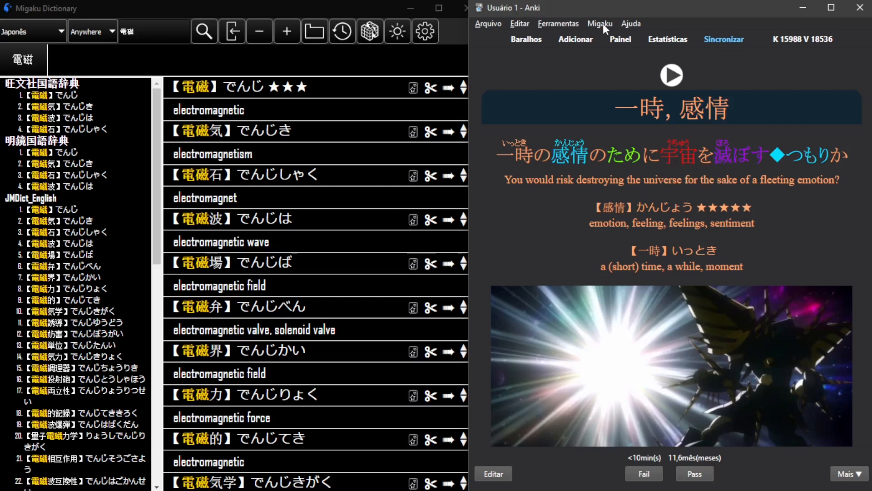
pyautogui.click(645, 473)
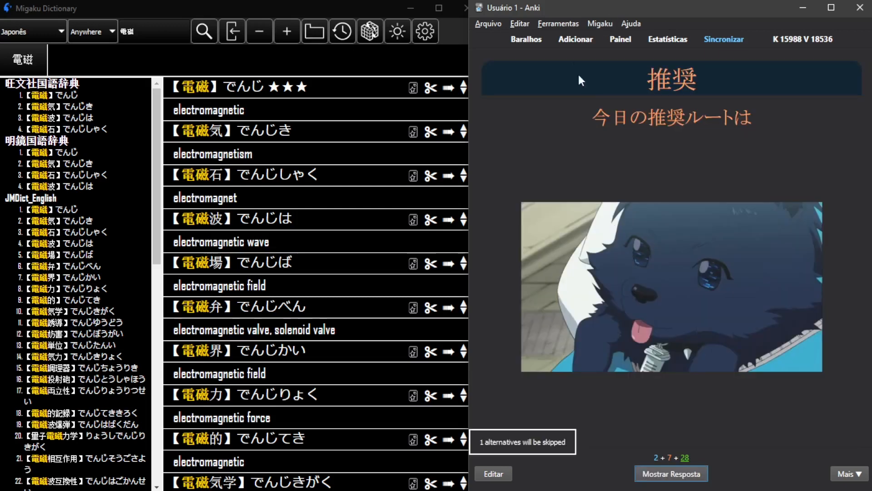
# Step: Leave the review, look through the installed add-ons from Japanese Support to PassFail 2, and close the add-on list
pyautogui.click(526, 40)
pyautogui.click(558, 23)
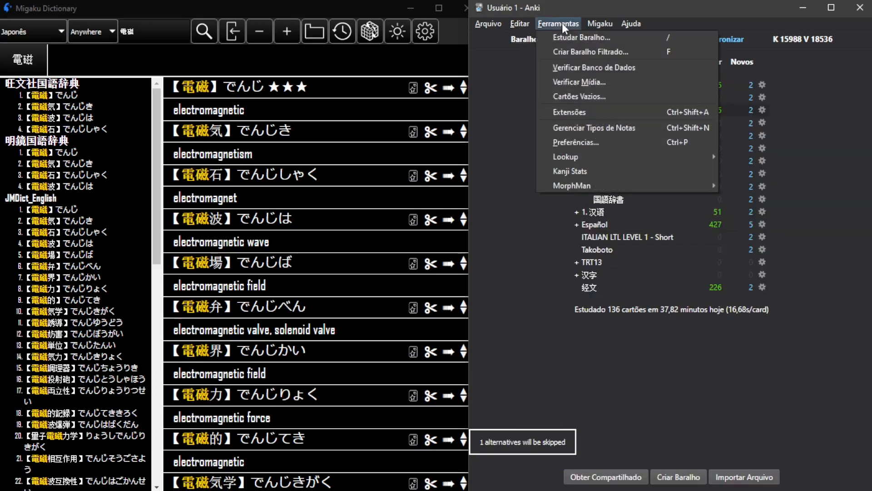
pyautogui.click(597, 116)
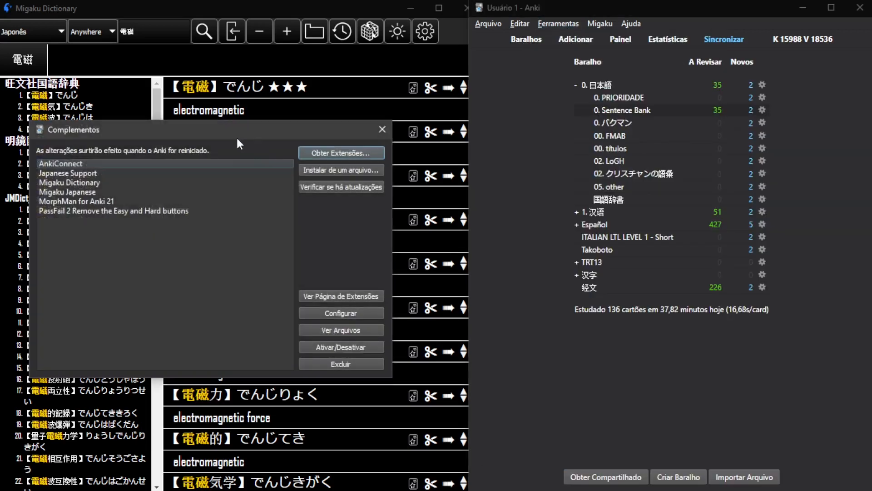
pyautogui.moveTo(237, 139); pyautogui.dragTo(622, 163)
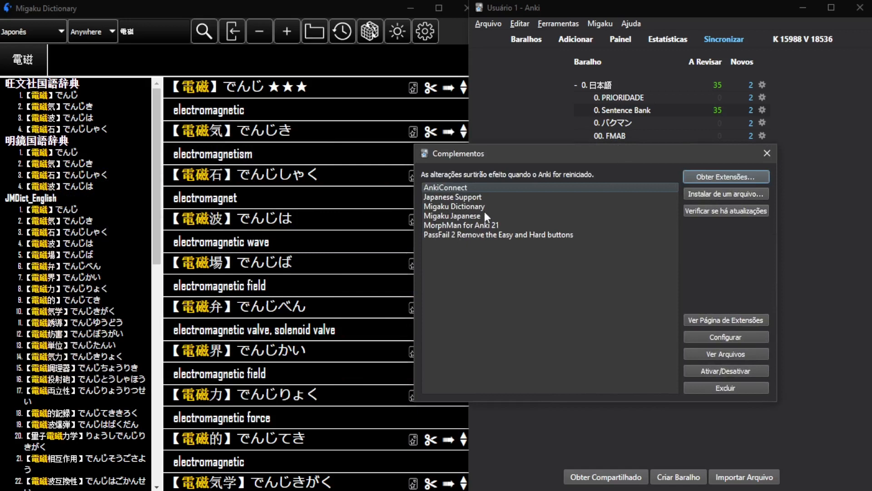
pyautogui.click(462, 196)
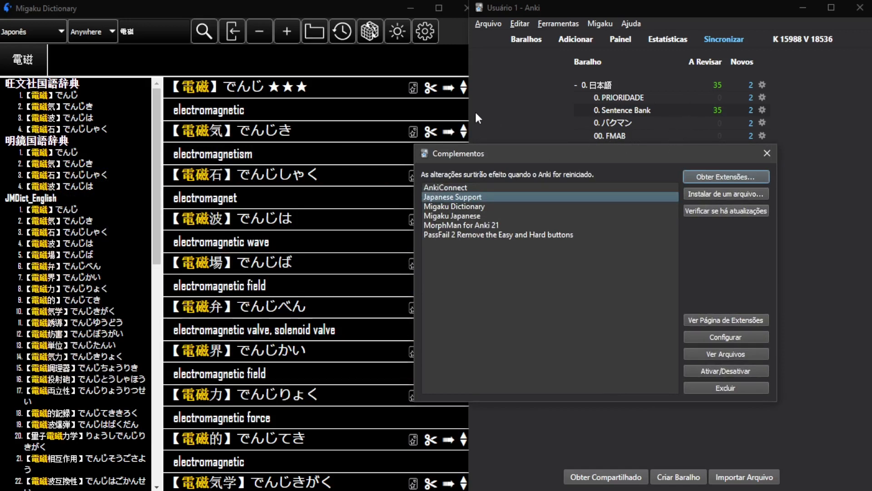
pyautogui.click(459, 207)
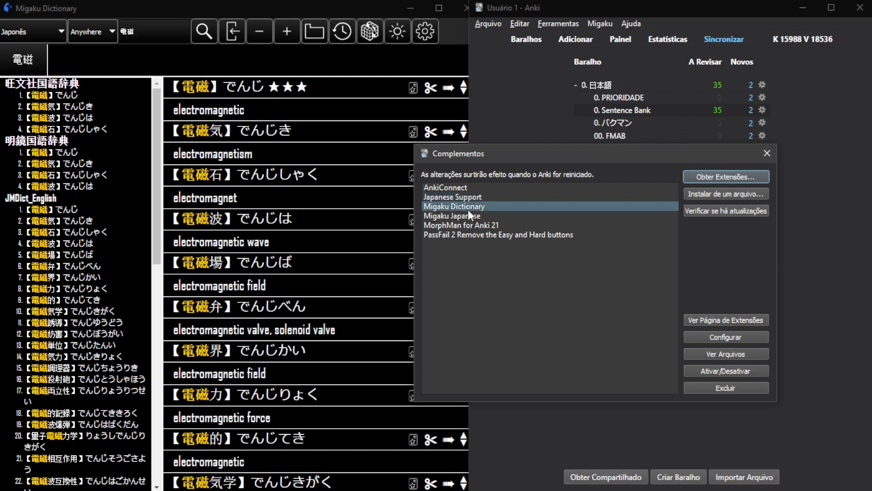
pyautogui.click(470, 218)
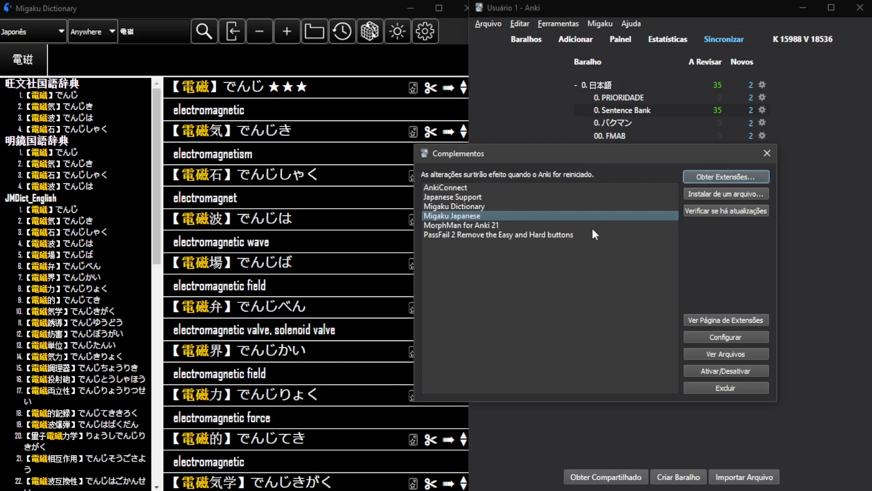
pyautogui.click(450, 229)
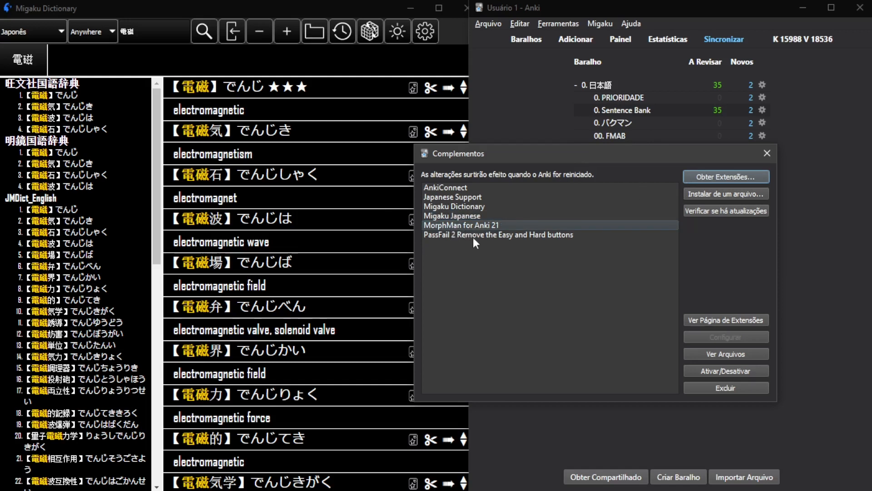
pyautogui.click(485, 235)
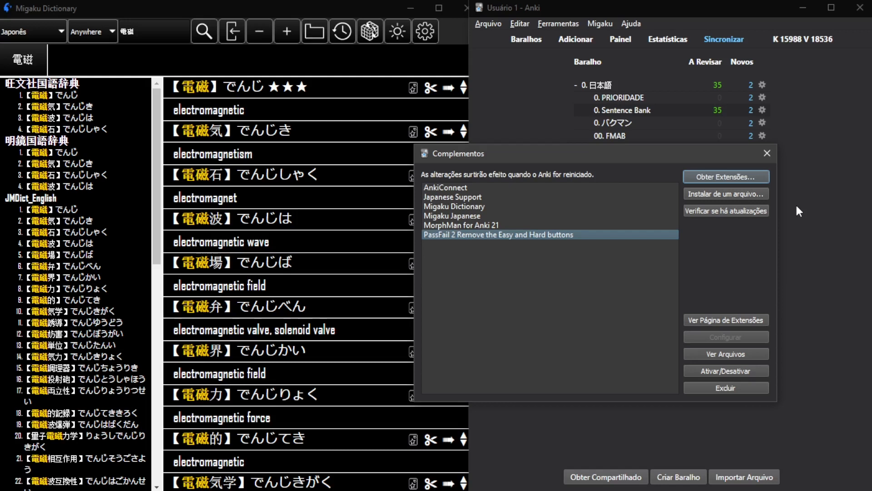
pyautogui.click(768, 152)
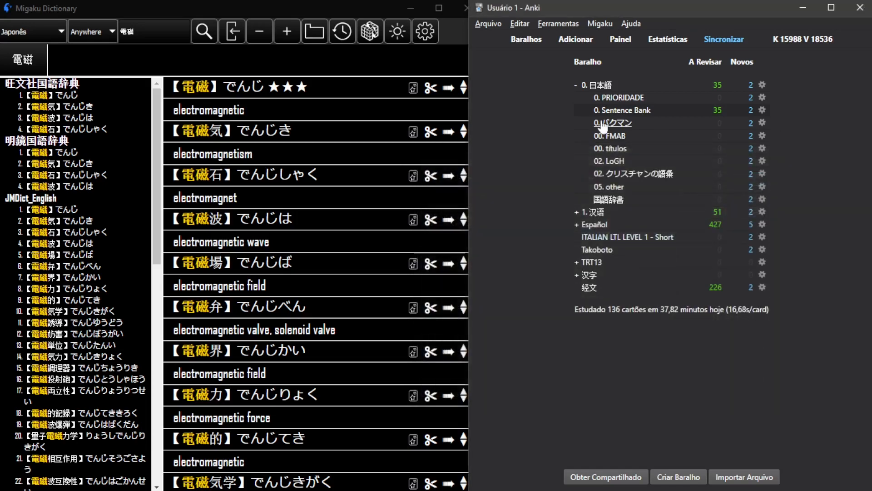
# Step: Resume studying the 0. Sentence Bank deck, reveal the 推奨 card and grade it as Pass
pyautogui.click(621, 114)
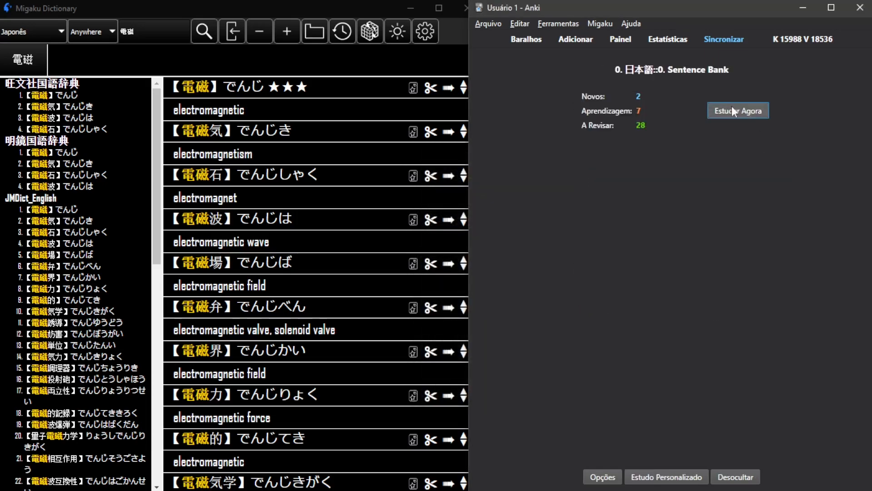
pyautogui.click(733, 111)
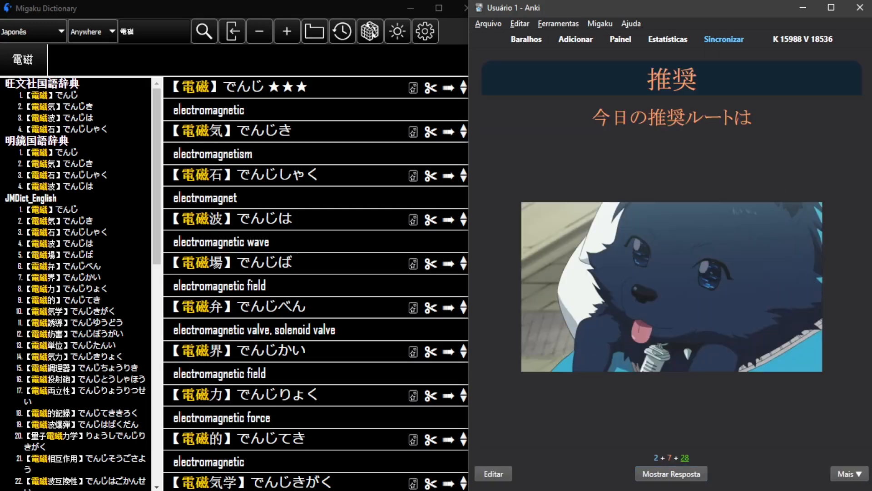
pyautogui.press('space')
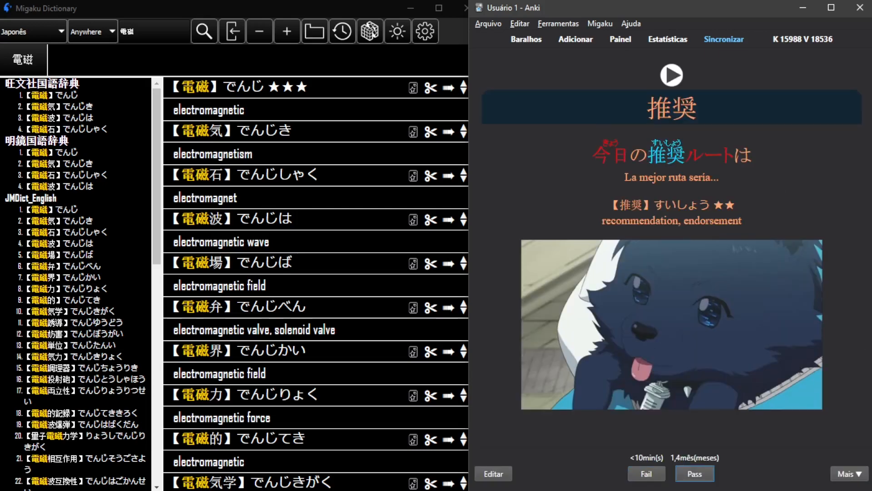
pyautogui.press('space')
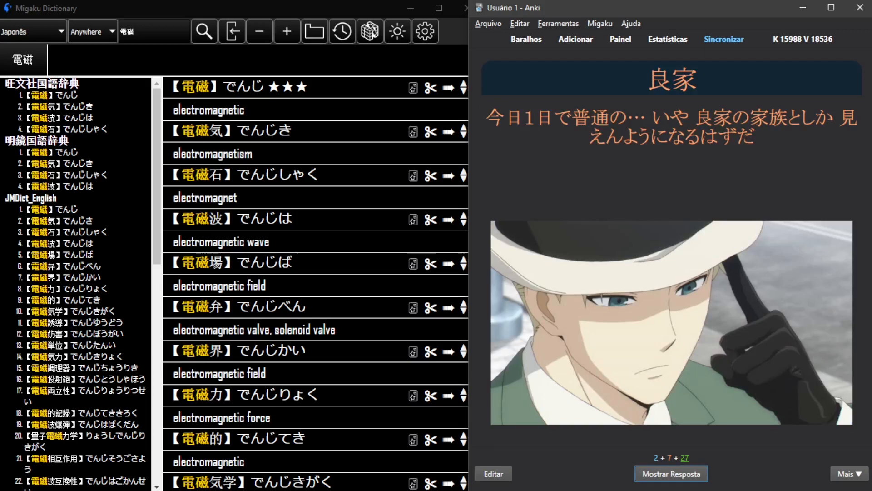
# Step: Reveal the 良家, 大穴 and 費やす cards, grading 大穴 as Pass and the other two as Fail
pyautogui.press('space')
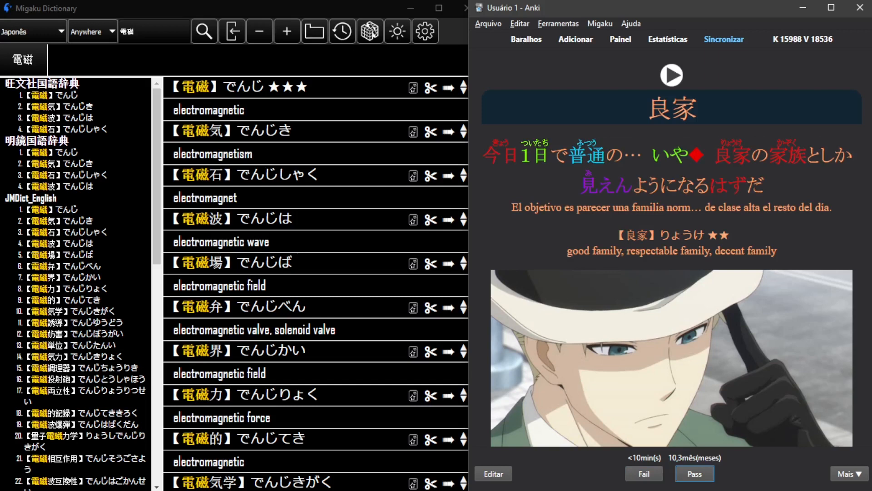
pyautogui.press('space')
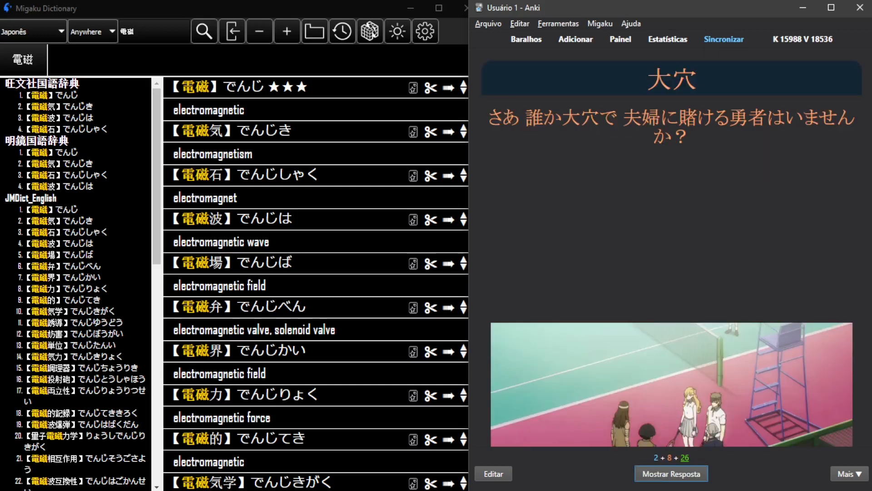
pyautogui.press('space')
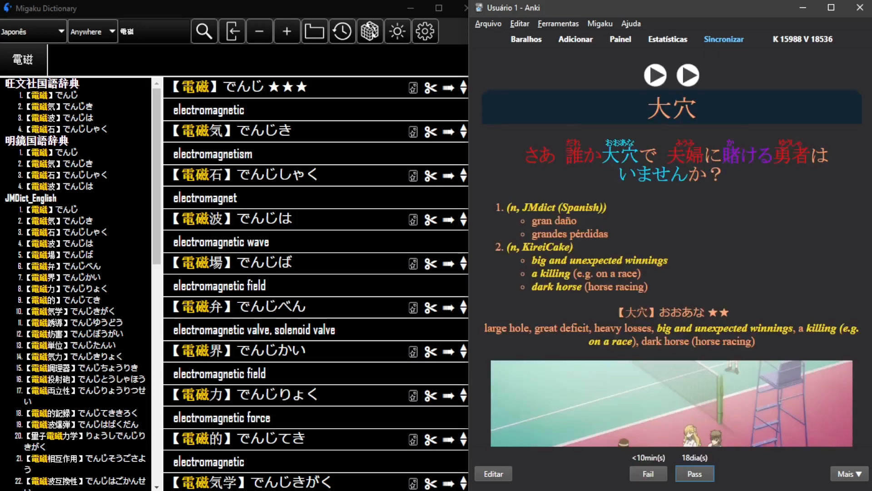
pyautogui.press('space')
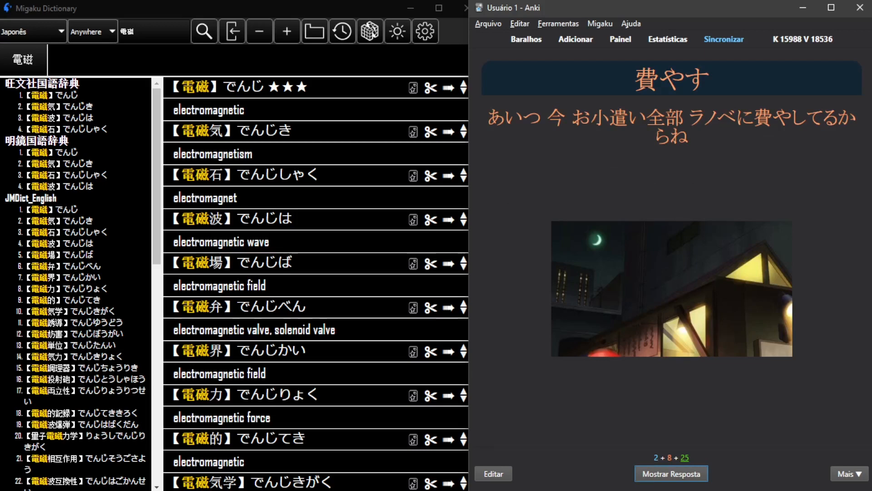
pyautogui.press('space')
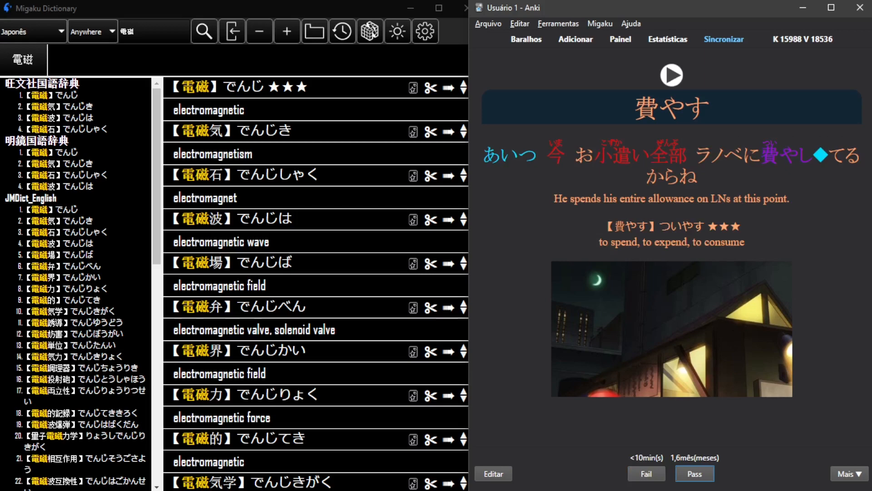
pyautogui.press('space')
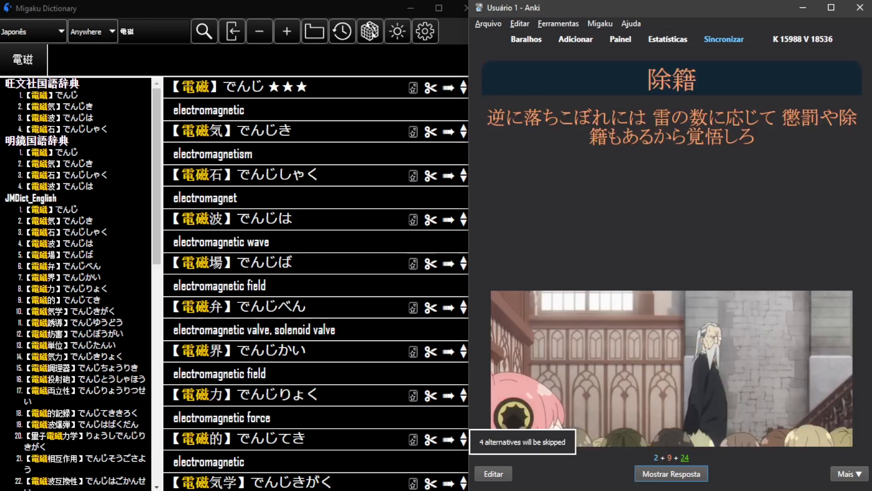
# Step: Reveal the 除籍 card, examine its translation, definitions and image, and grade it as Pass
pyautogui.press('space')
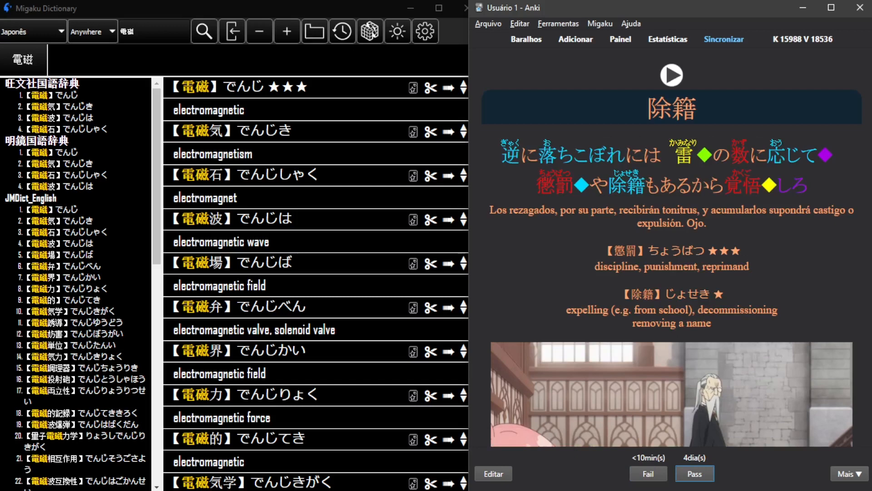
pyautogui.scroll(-3, 771, 349)
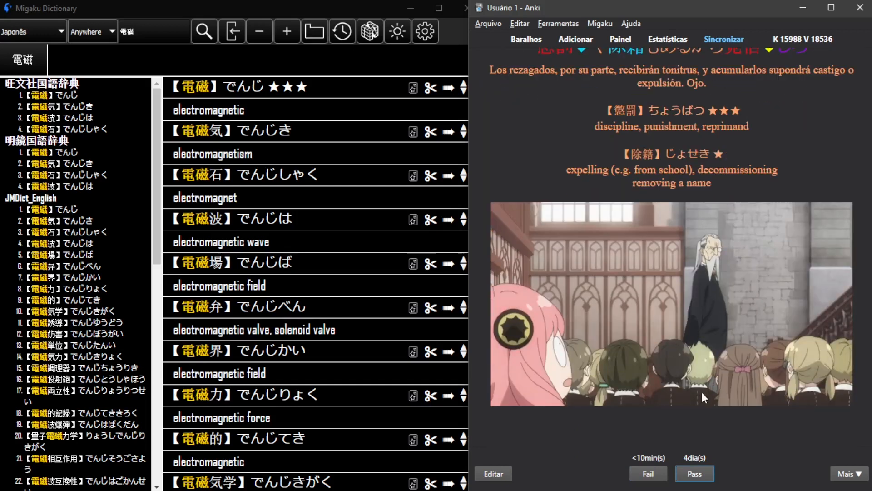
pyautogui.scroll(3, 774, 375)
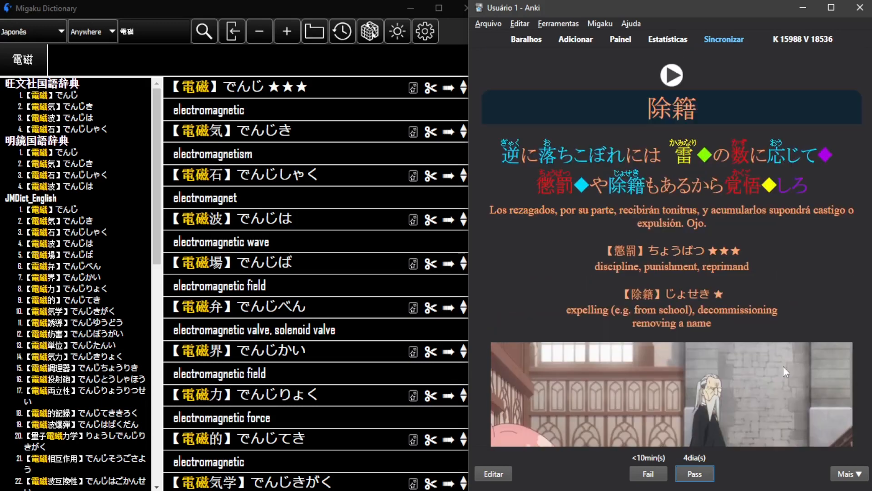
pyautogui.scroll(-3, 789, 313)
pyautogui.scroll(3, 791, 298)
pyautogui.press('space')
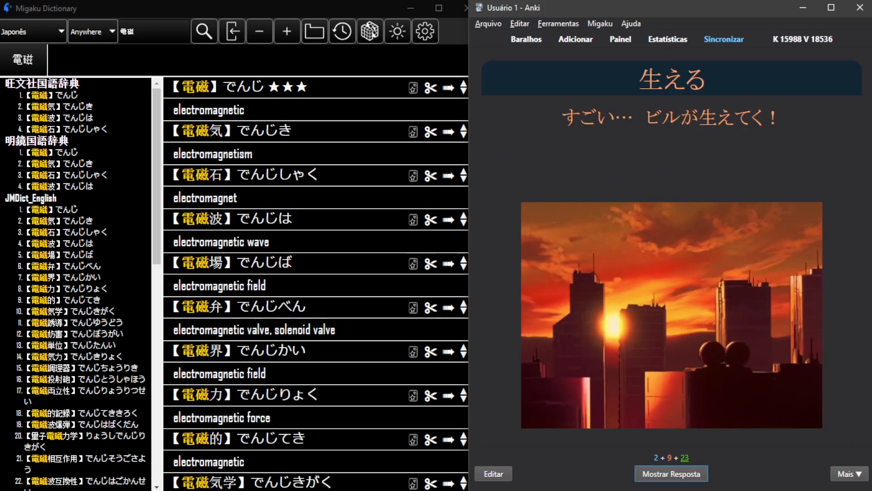
# Step: Reveal the 生える card, examine its translation, definition and image, and grade it as Pass
pyautogui.press('space')
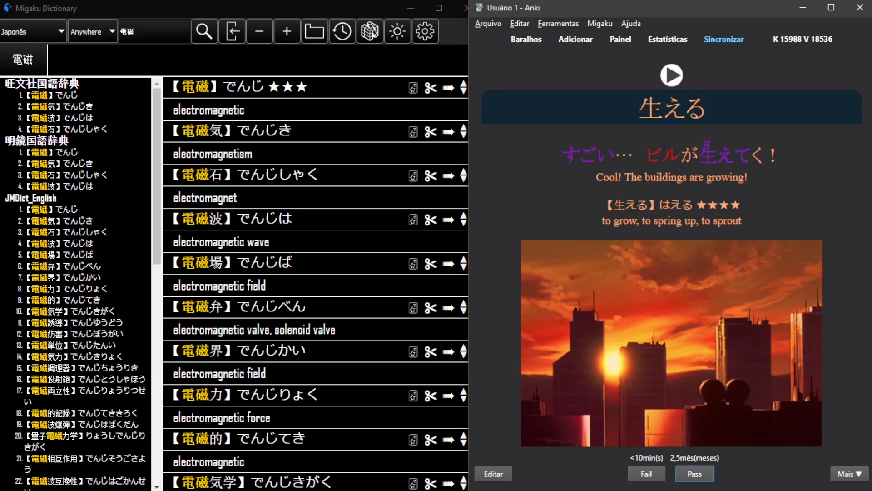
pyautogui.scroll(-1, 763, 354)
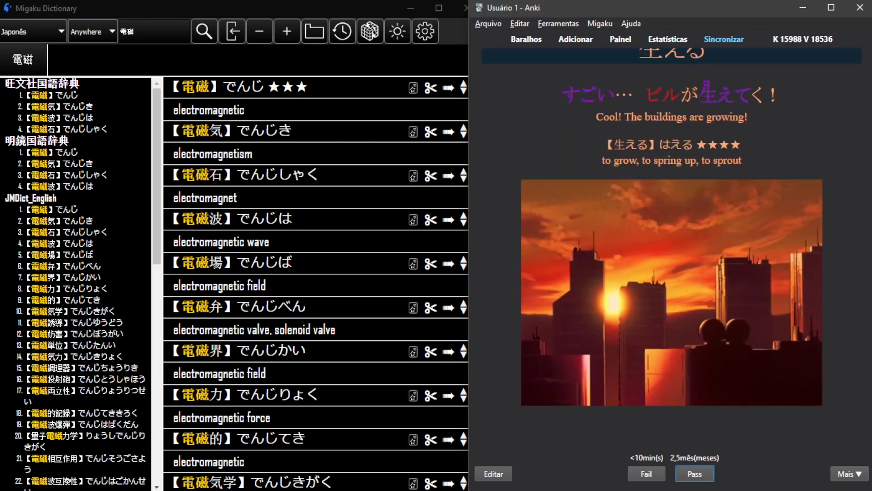
pyautogui.scroll(1, 828, 447)
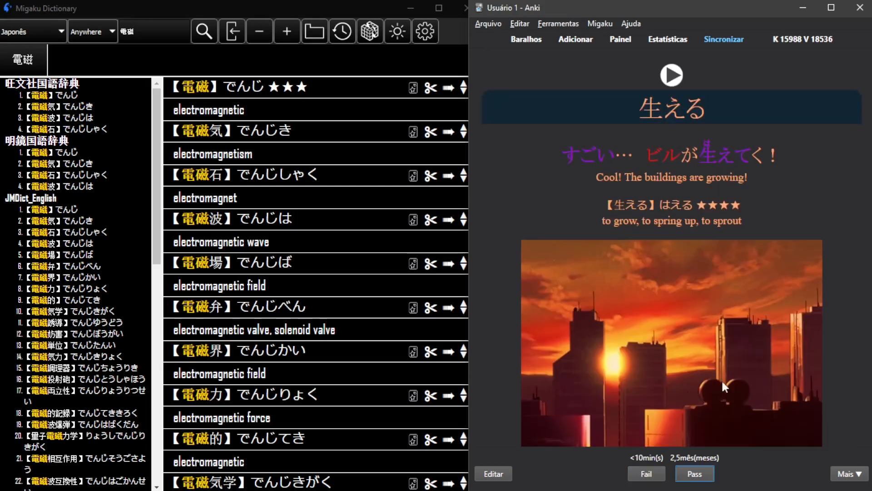
pyautogui.scroll(-1, 833, 354)
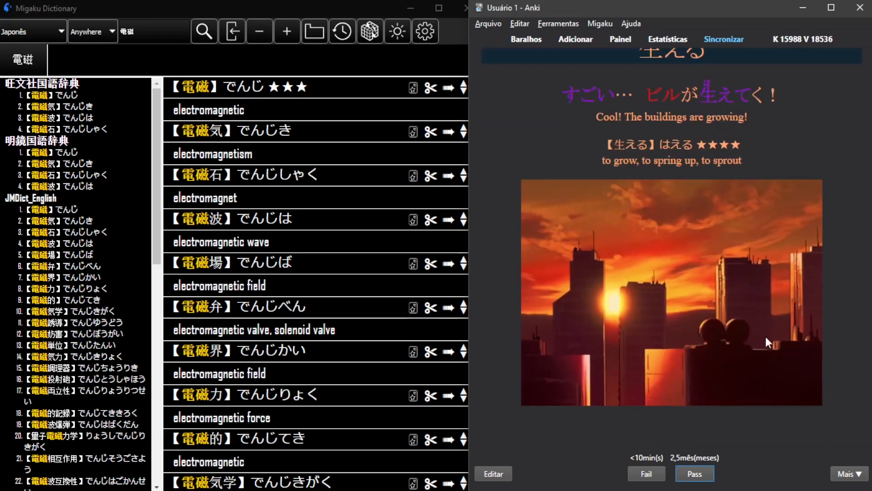
pyautogui.scroll(1, 818, 372)
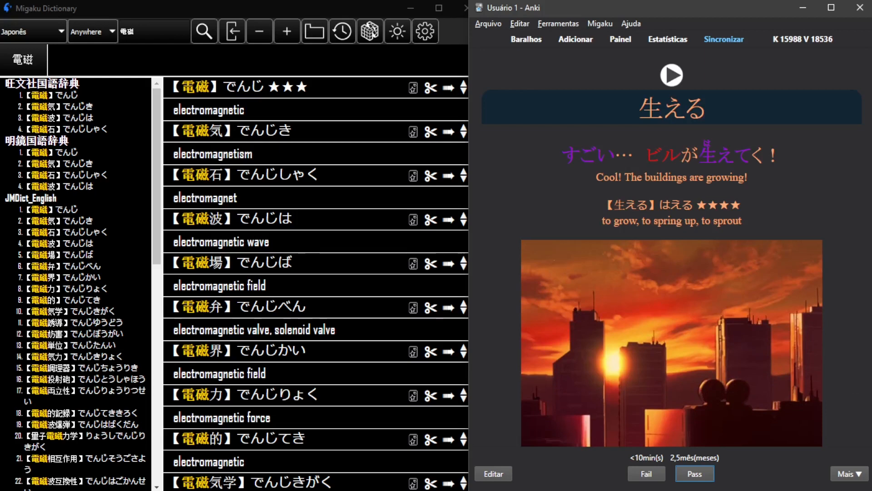
pyautogui.scroll(-1, 690, 279)
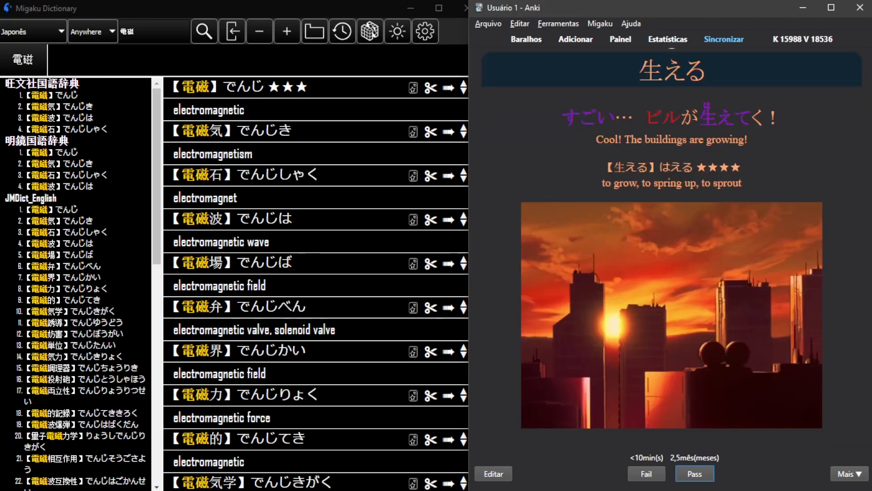
pyautogui.scroll(1, 869, 336)
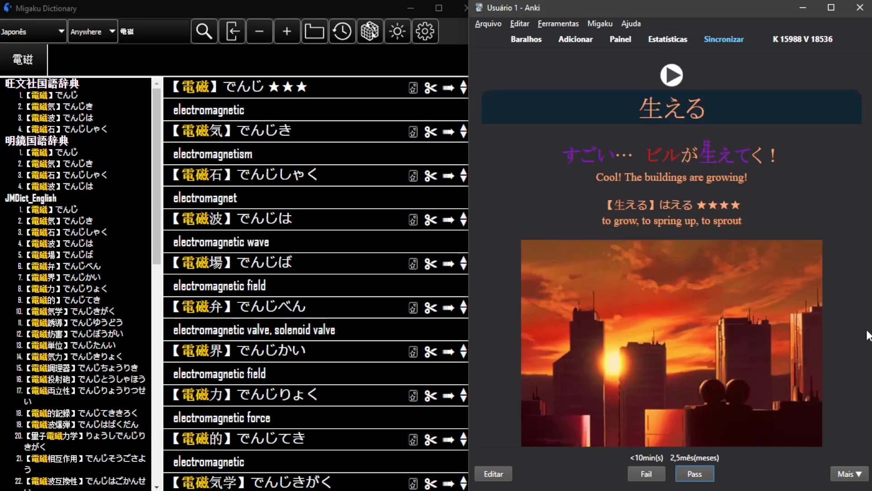
pyautogui.press('space')
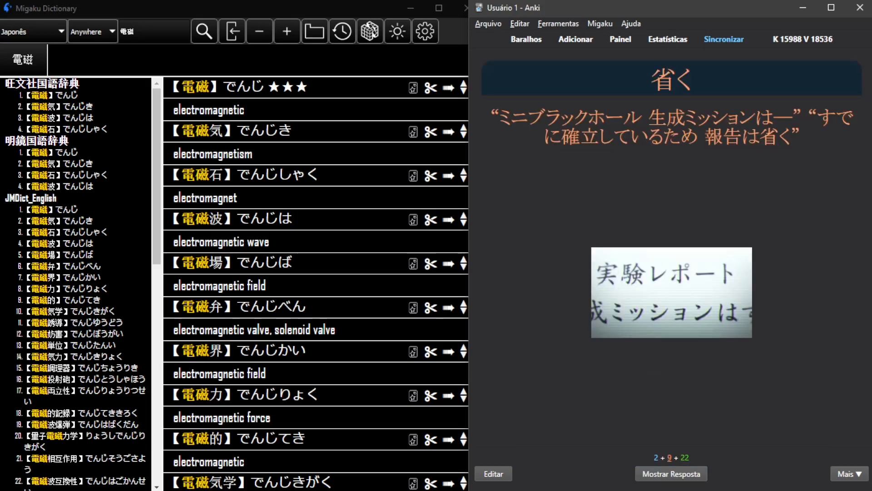
pyautogui.press('space')
pyautogui.press('space')
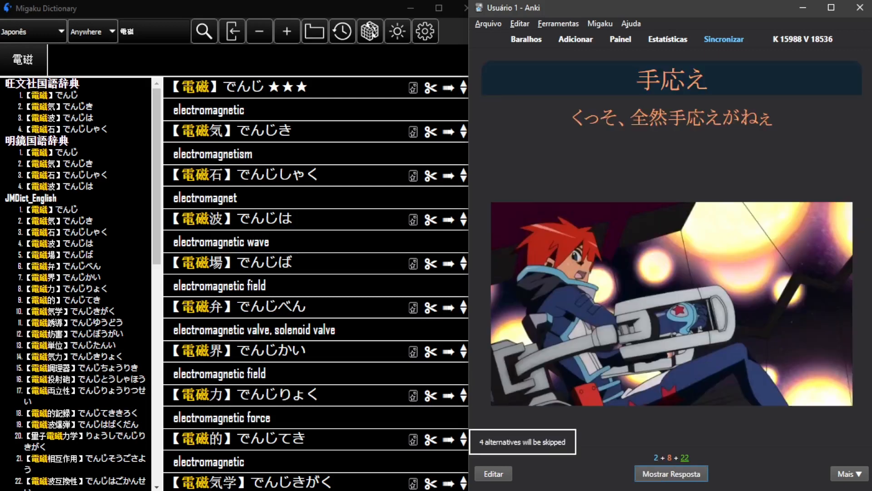
pyautogui.hotkey('ctrl', 'z')
# Step: Reveal the 省く and 親御さん cards and grade both as Fail
pyautogui.press('space')
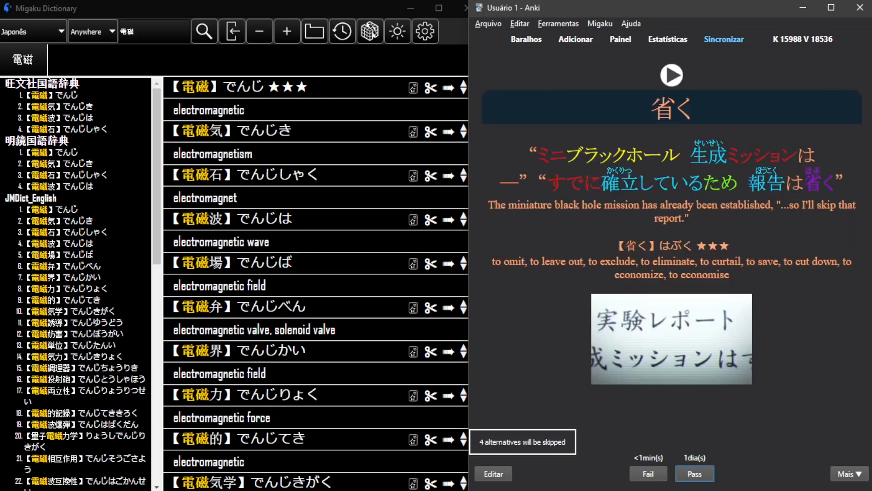
pyautogui.press('space')
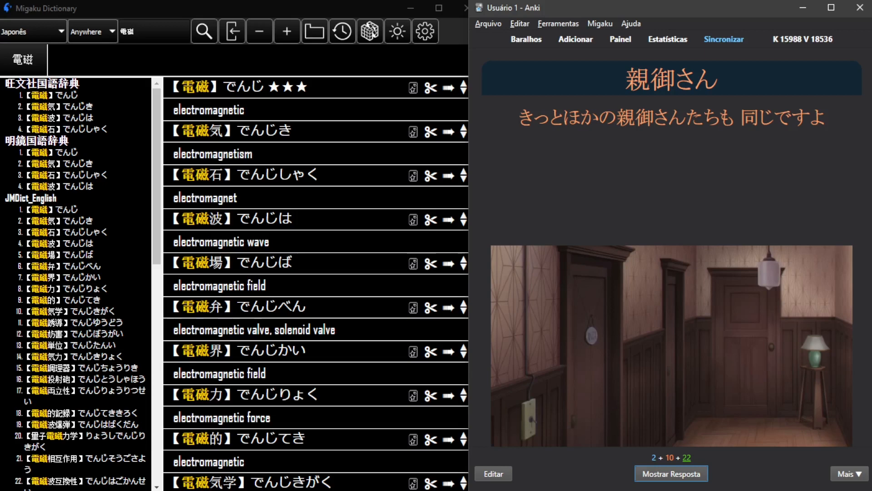
pyautogui.press('space')
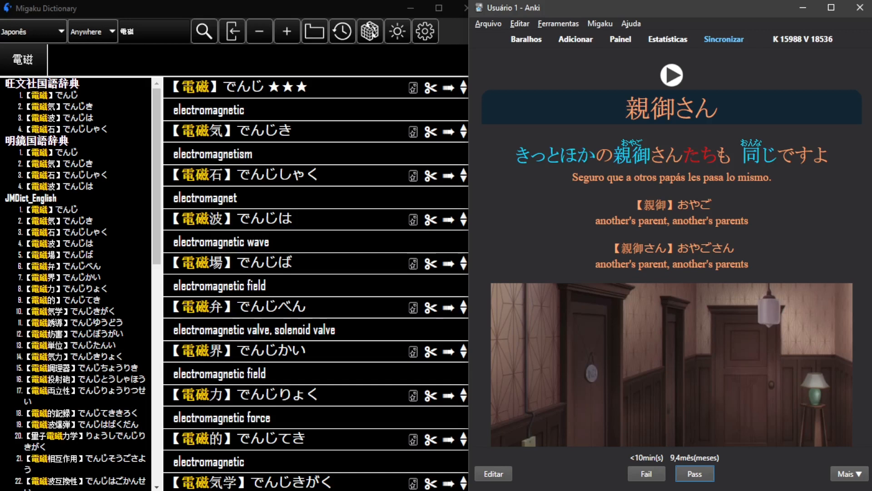
pyautogui.press('space')
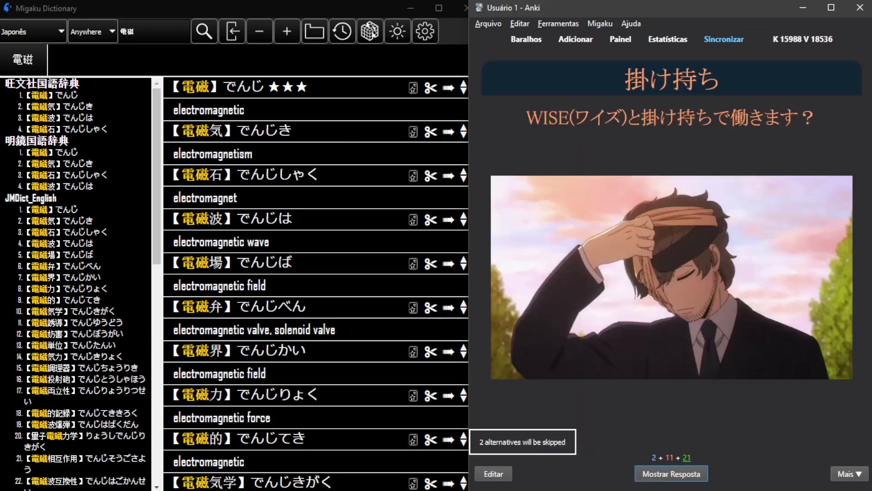
# Step: Reveal the 掛け持ち, 企み and 神仏混淆 cards and grade each one as Pass
pyautogui.press('space')
pyautogui.press('space')
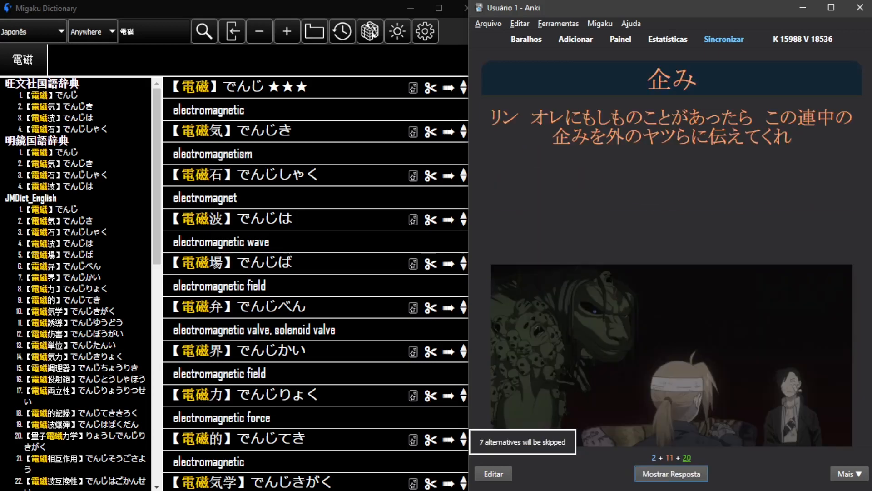
pyautogui.press('space')
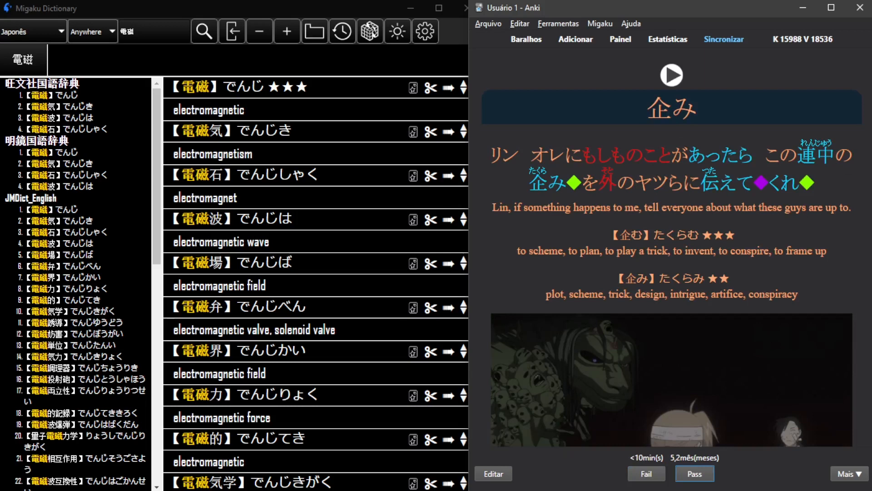
pyautogui.press('space')
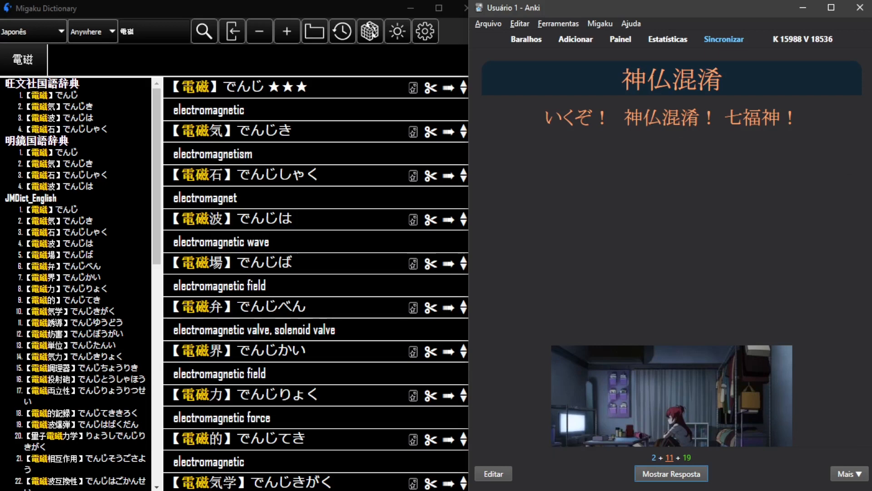
pyautogui.press('space')
pyautogui.press('space')
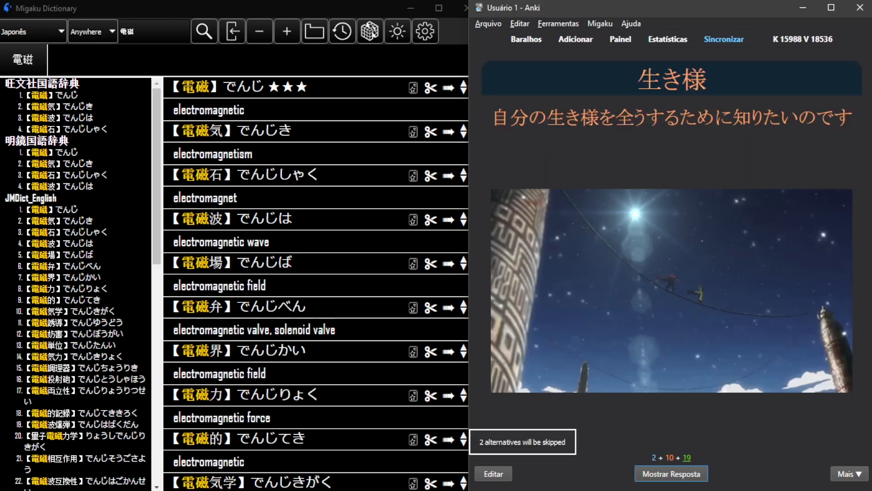
# Step: Reveal the 生き様, 近過去, 近未来 and 人混み cards and grade each one as Pass
pyautogui.press('space')
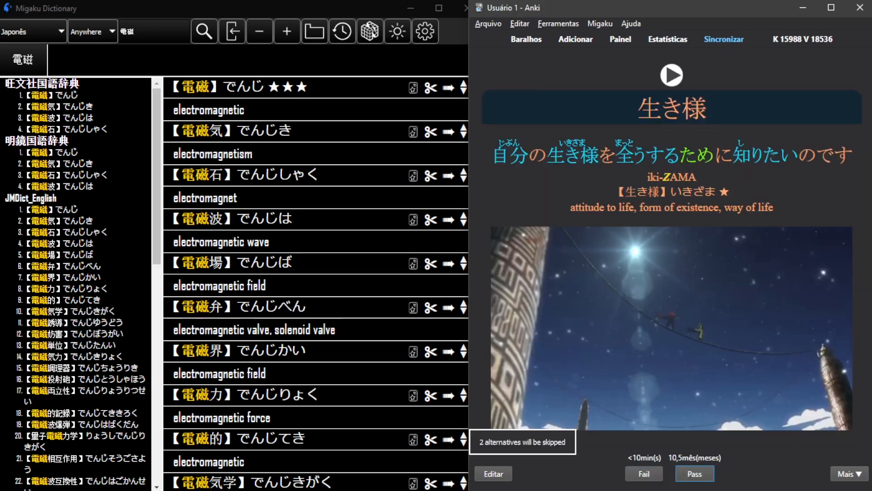
pyautogui.press('space')
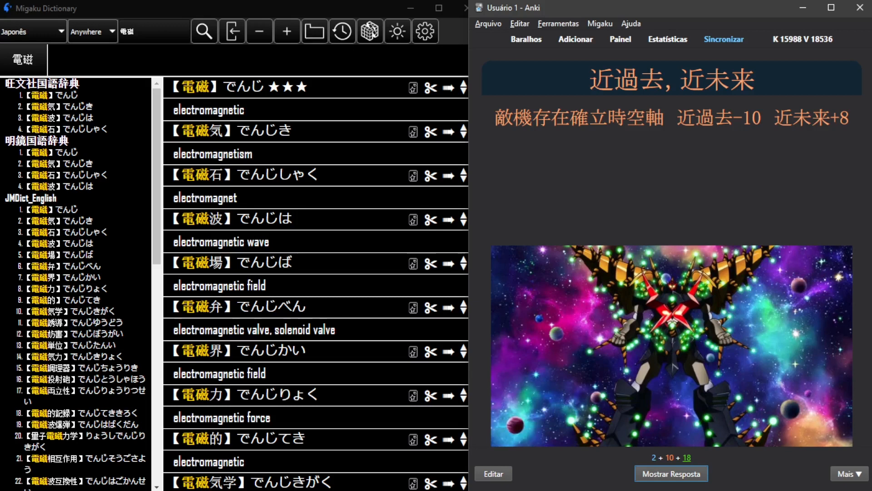
pyautogui.press('space')
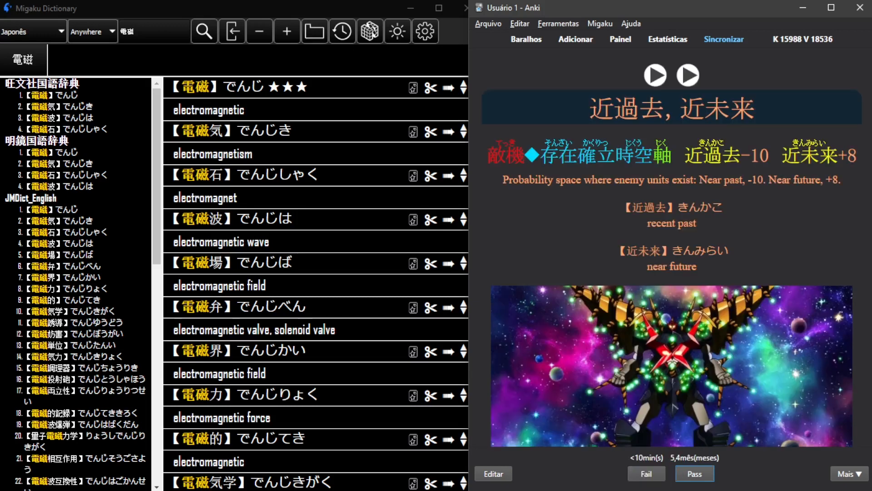
pyautogui.press('space')
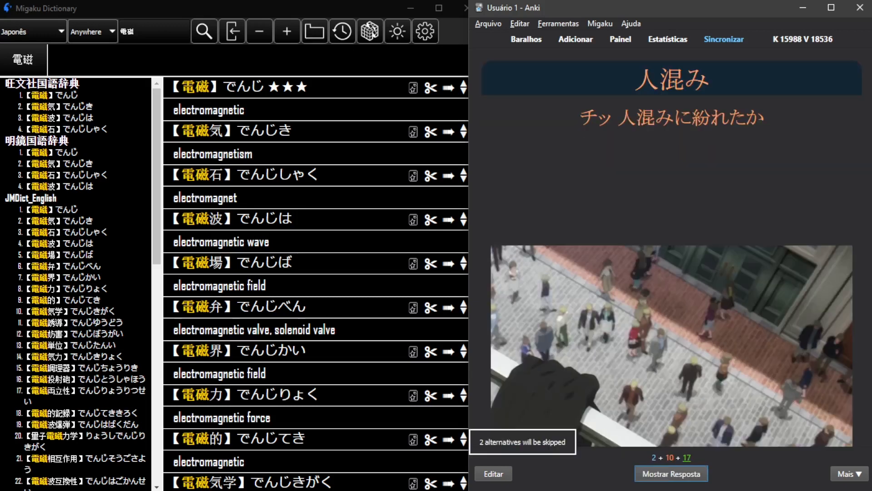
pyautogui.press('space')
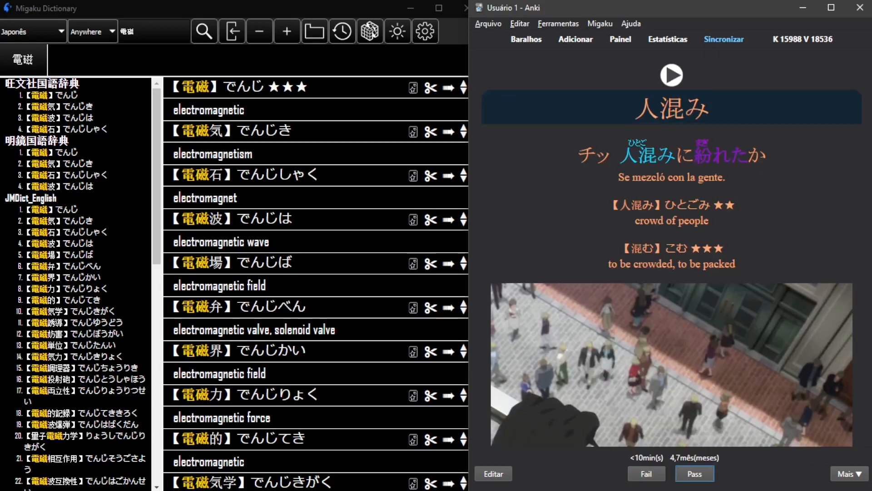
pyautogui.press('space')
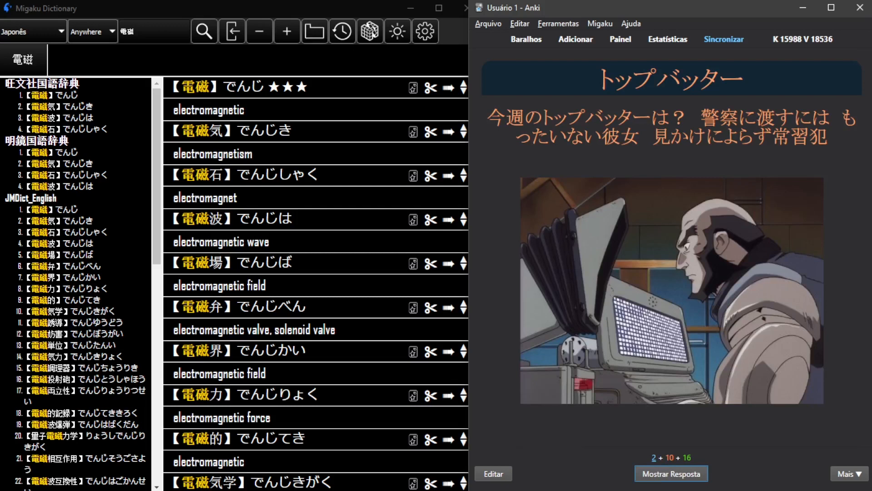
# Step: Reveal the トップバッター card and look the word up in Migaku Dictionary
pyautogui.press('space')
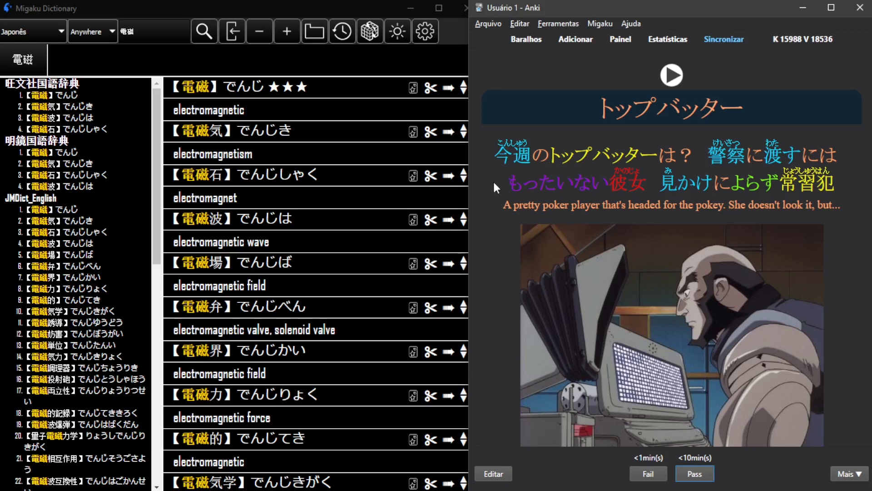
pyautogui.moveTo(599, 108); pyautogui.dragTo(744, 108)
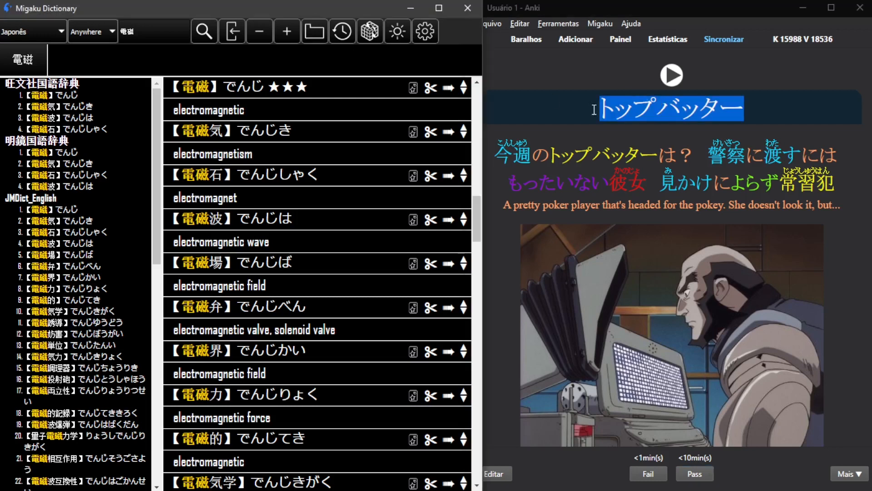
pyautogui.hotkey('ctrl', 's')
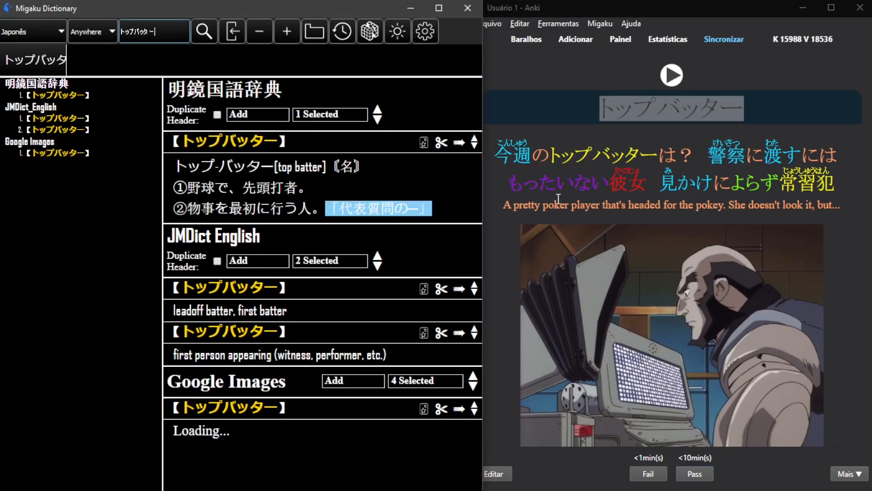
# Step: Examine the JMDict English entries for トップバッター and compare them with the card's sentence and translation
pyautogui.click(293, 318)
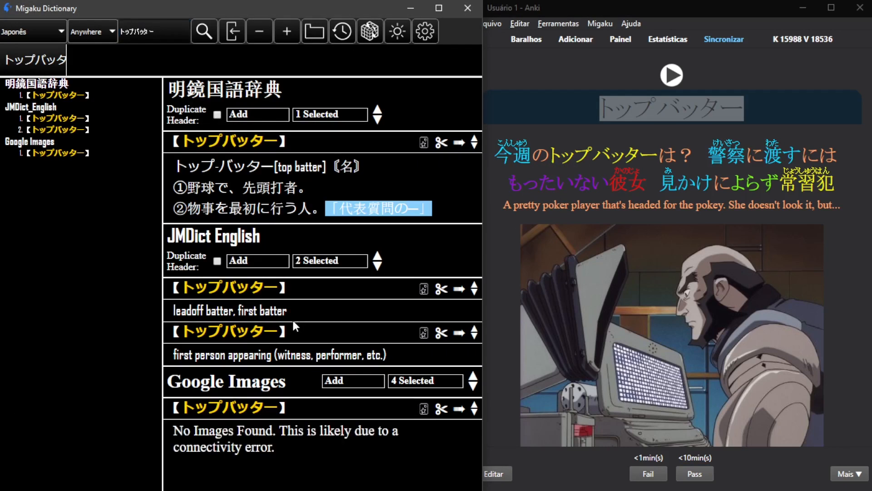
pyautogui.doubleClick(252, 364)
pyautogui.doubleClick(296, 354)
pyautogui.click(341, 353)
pyautogui.tripleClick(341, 354)
pyautogui.click(343, 355)
pyautogui.click(719, 210)
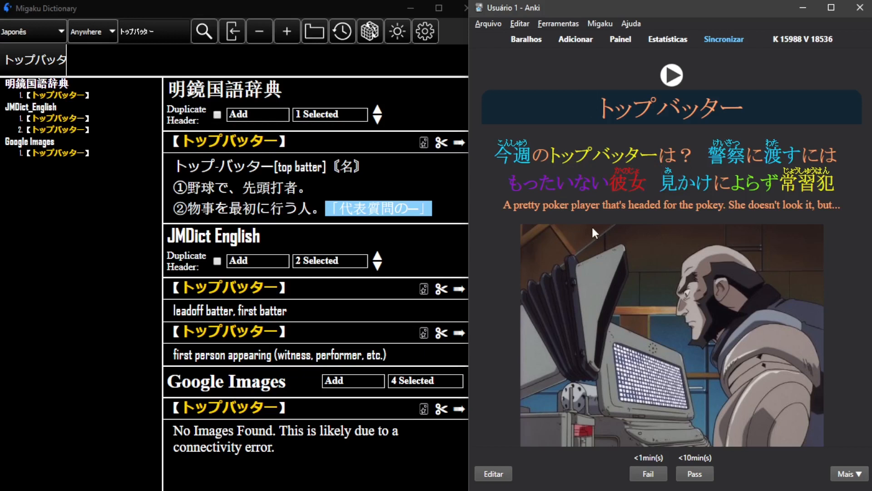
pyautogui.click(309, 356)
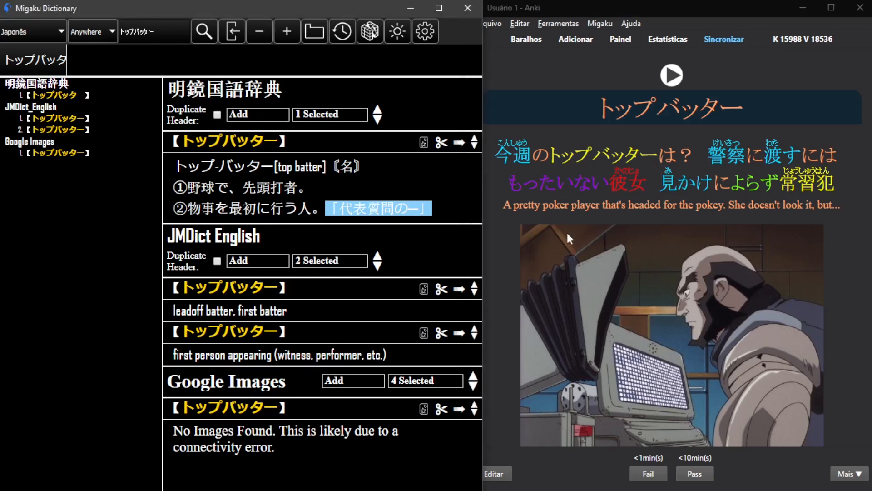
pyautogui.click(601, 220)
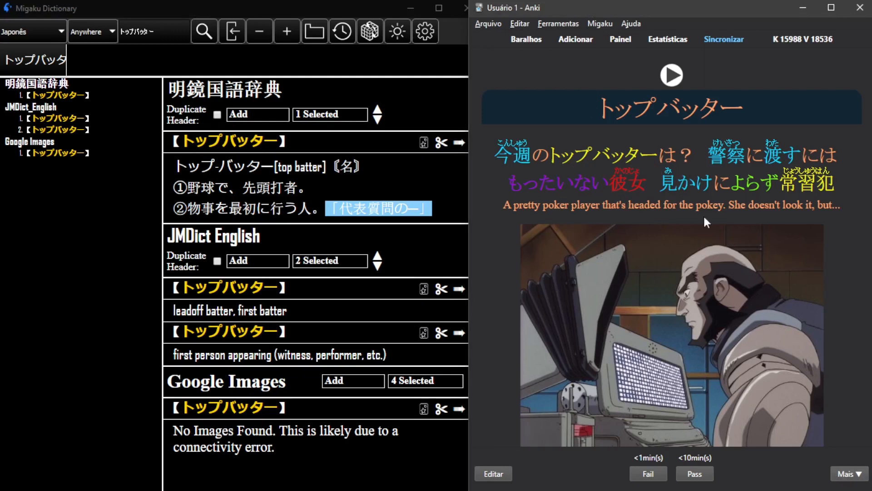
pyautogui.moveTo(636, 105); pyautogui.dragTo(702, 131)
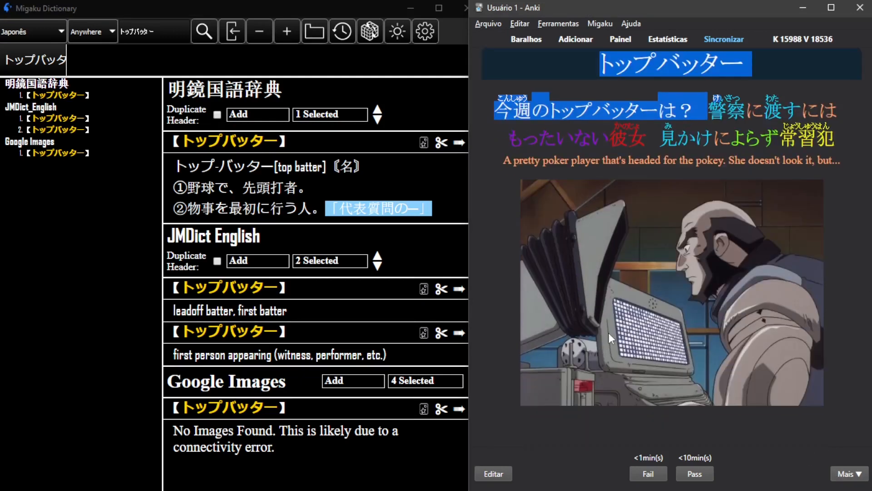
pyautogui.click(601, 219)
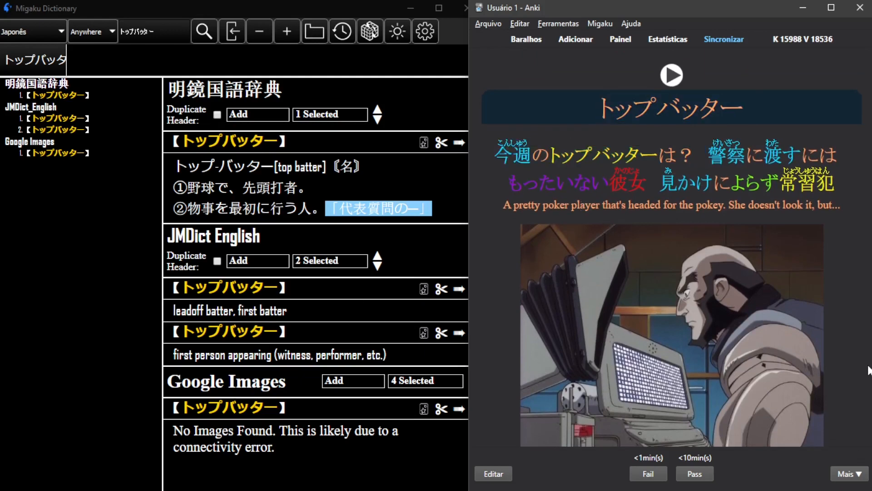
# Step: Narrow the Anki window so its full width is in view and suspend the トップバッター card
pyautogui.moveTo(871, 367); pyautogui.dragTo(801, 371)
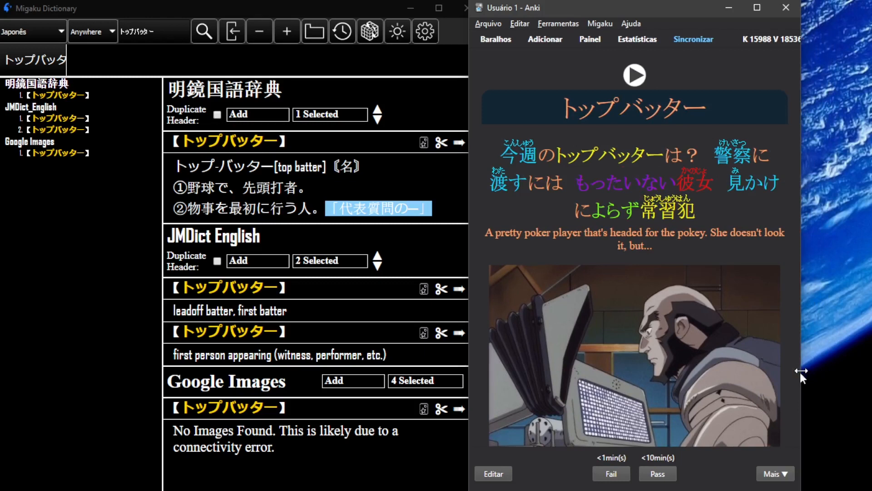
pyautogui.click(767, 474)
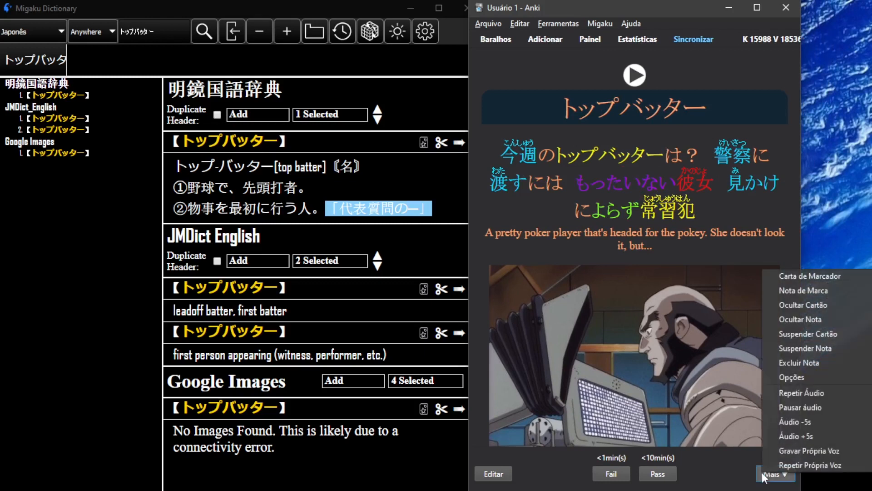
pyautogui.click(818, 338)
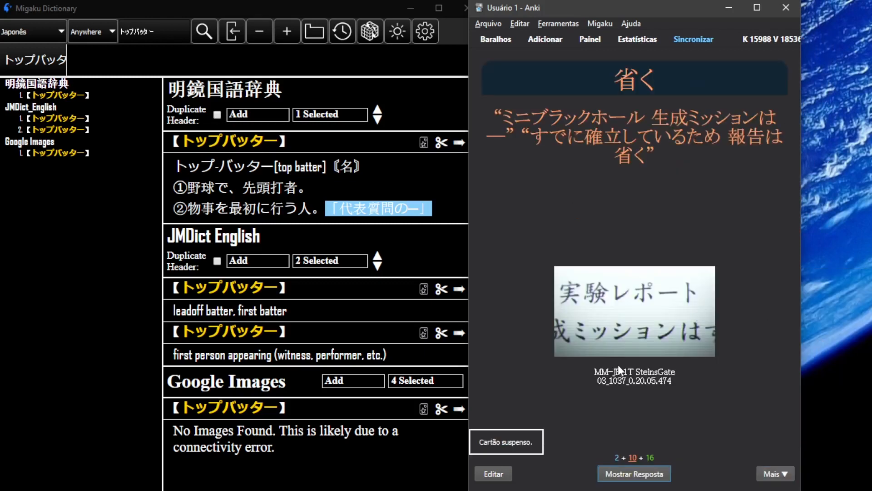
# Step: Open the card browser, list the 0. Sentence Bank deck and examine the fields of the suspended トップバッター note
pyautogui.click(581, 41)
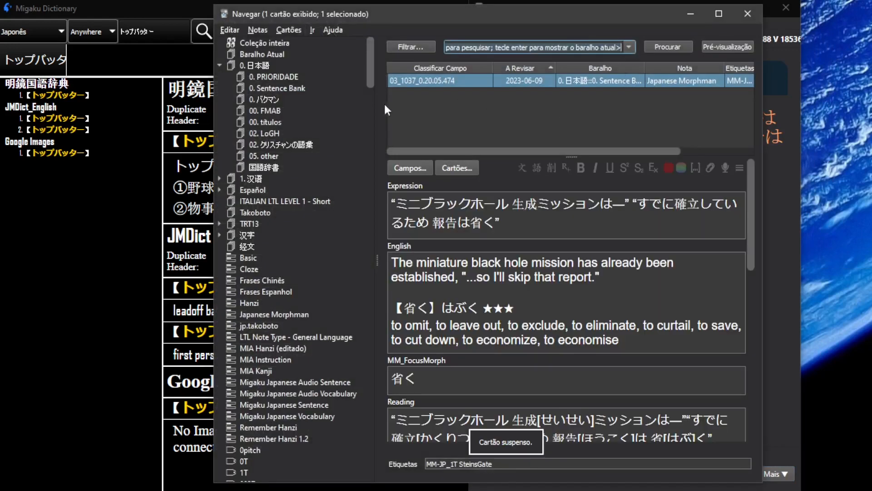
pyautogui.click(282, 87)
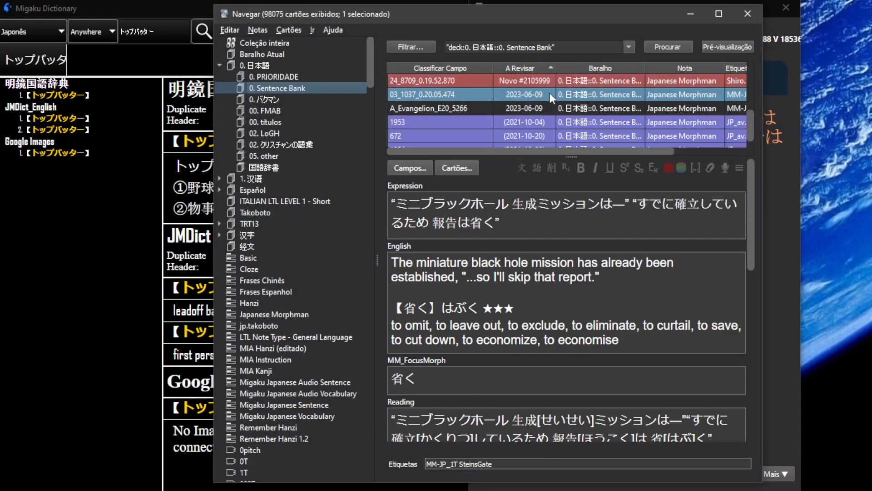
pyautogui.scroll(4, 668, 97)
pyautogui.moveTo(751, 119); pyautogui.dragTo(755, 64)
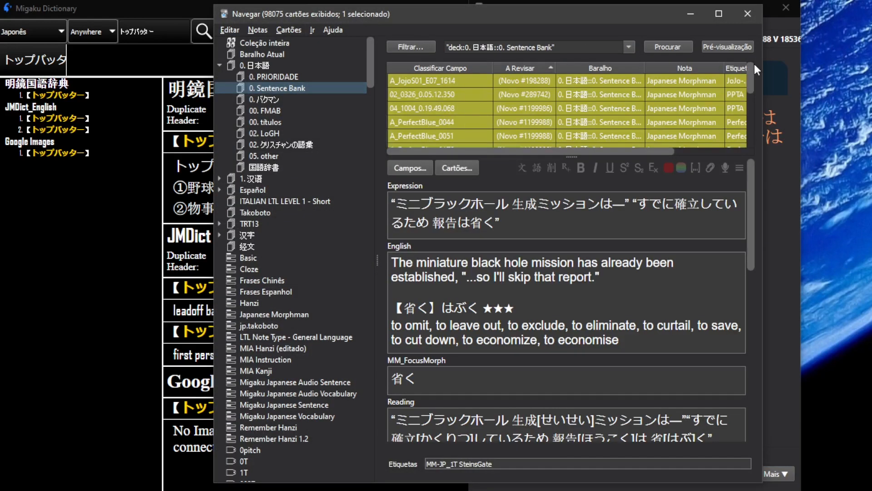
pyautogui.scroll(-2, 604, 111)
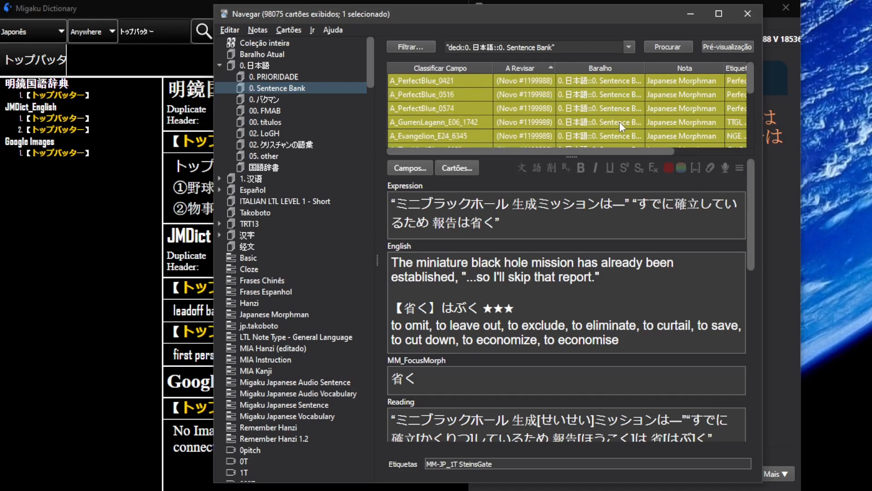
pyautogui.scroll(-3, 626, 123)
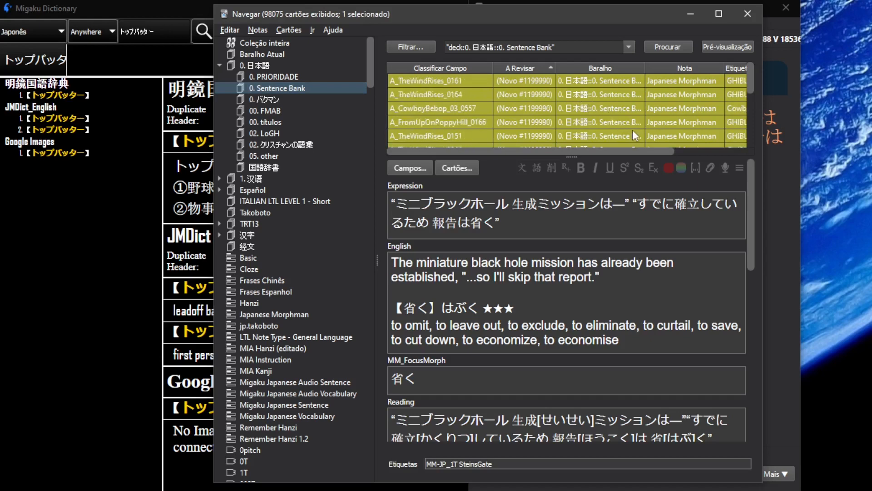
pyautogui.click(662, 105)
pyautogui.scroll(-10, 536, 278)
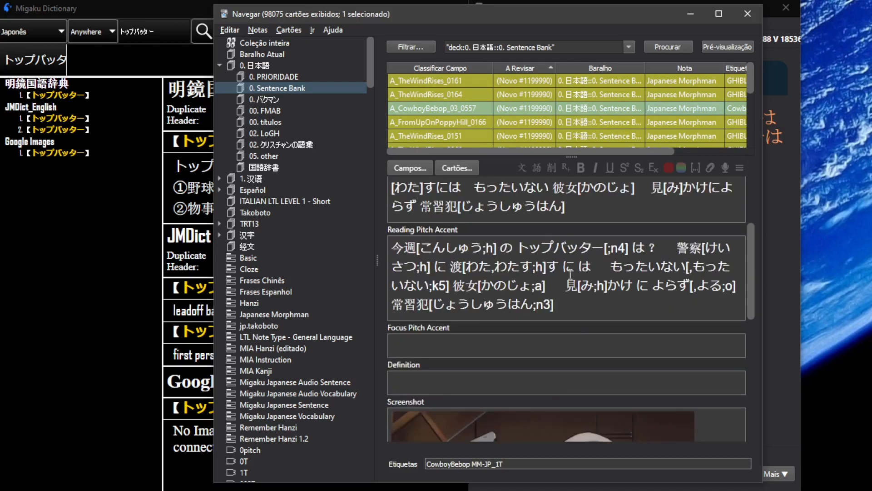
pyautogui.scroll(10, 572, 281)
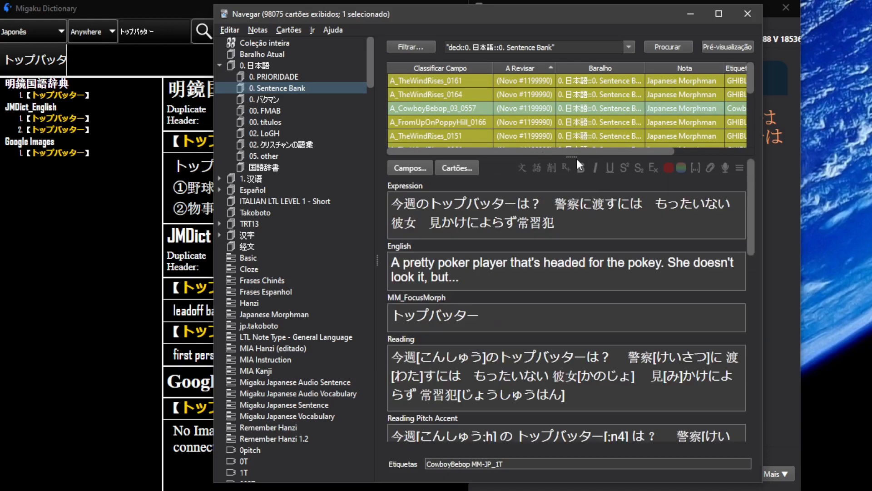
# Step: Enlarge the card list and examine the fields of the suspended サバ note, A_TheWindRises_0866
pyautogui.moveTo(576, 159); pyautogui.dragTo(573, 273)
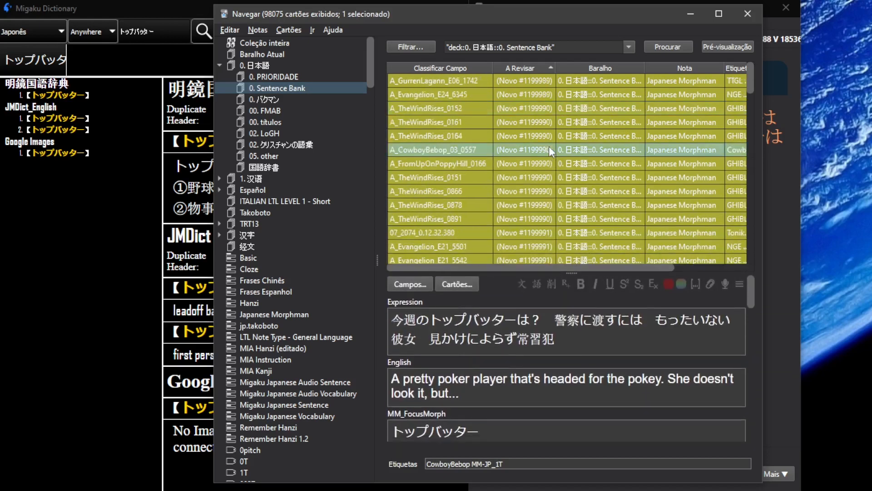
pyautogui.scroll(2, 552, 149)
pyautogui.scroll(-7, 557, 172)
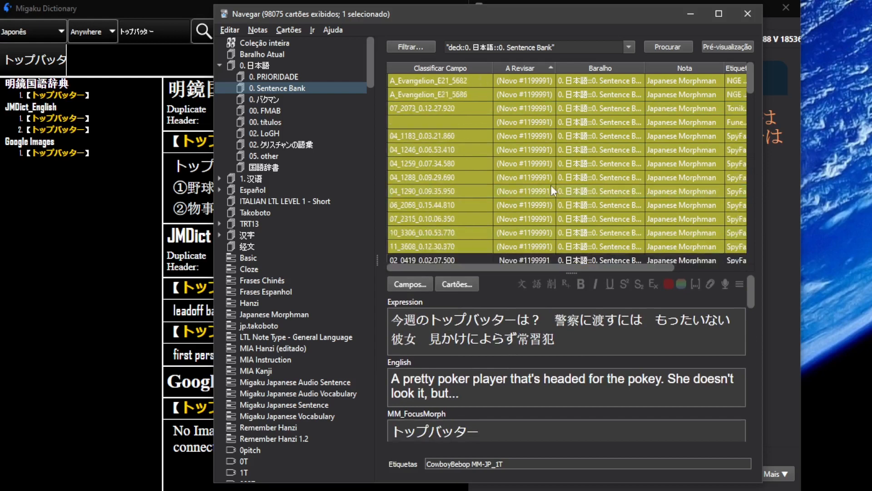
pyautogui.scroll(3, 549, 215)
pyautogui.click(527, 191)
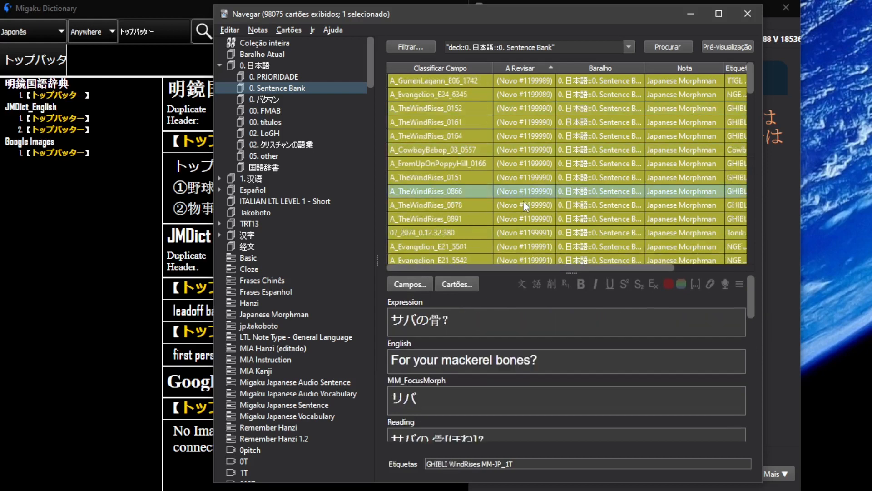
pyautogui.scroll(-6, 593, 347)
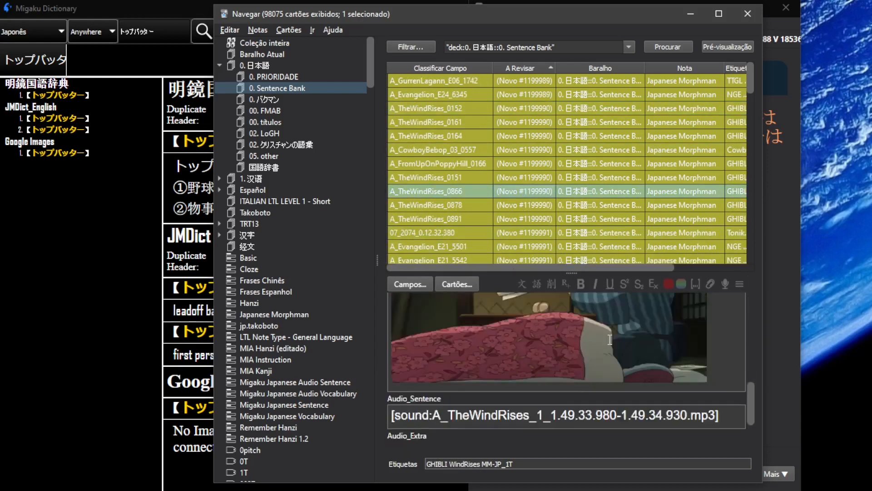
pyautogui.scroll(1, 629, 356)
pyautogui.scroll(6, 629, 356)
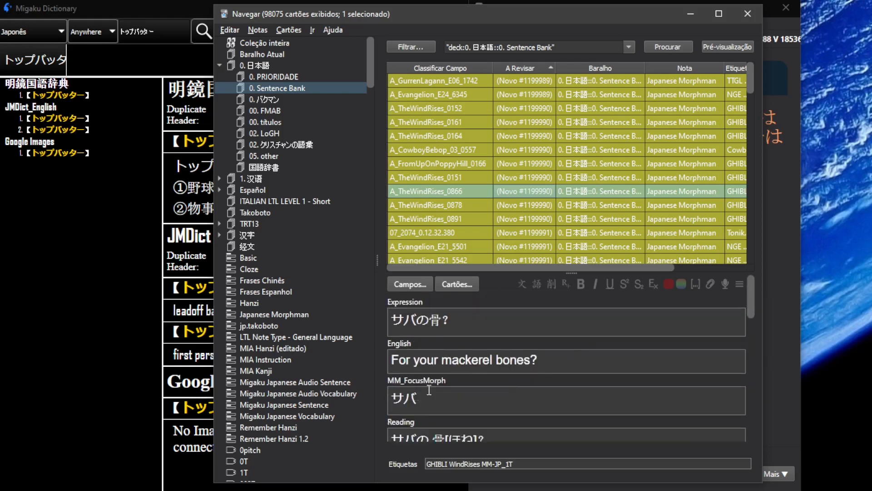
# Step: Open the suspended 履 note, A_PerfectBlue_0176, and look through the suspended and new cards in the deck
pyautogui.scroll(4, 581, 165)
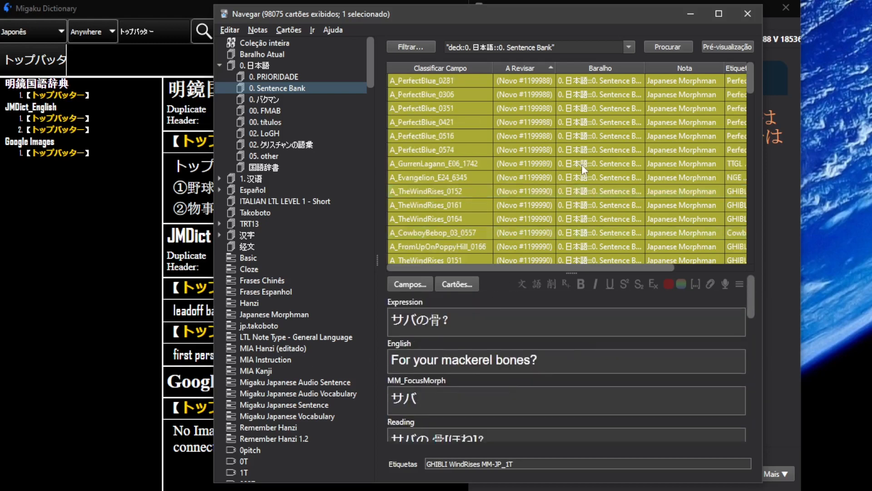
pyautogui.click(555, 151)
pyautogui.scroll(-2, 573, 168)
pyautogui.scroll(-6, 582, 173)
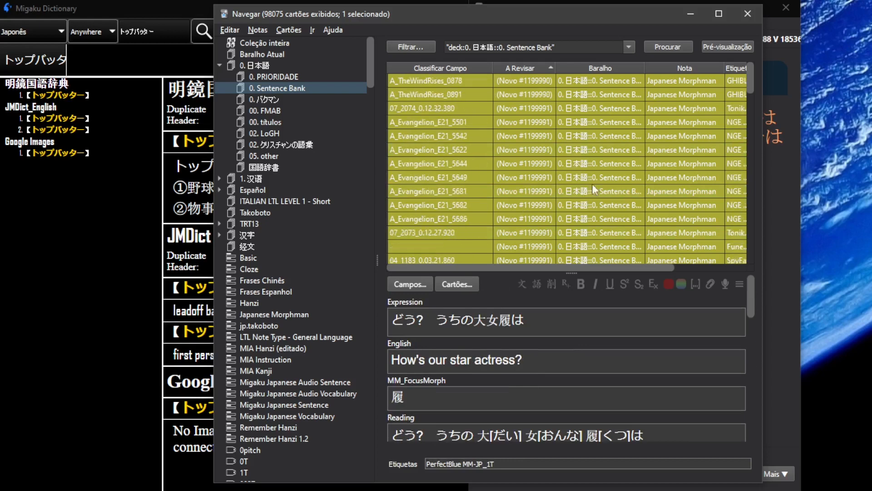
pyautogui.scroll(-3, 588, 170)
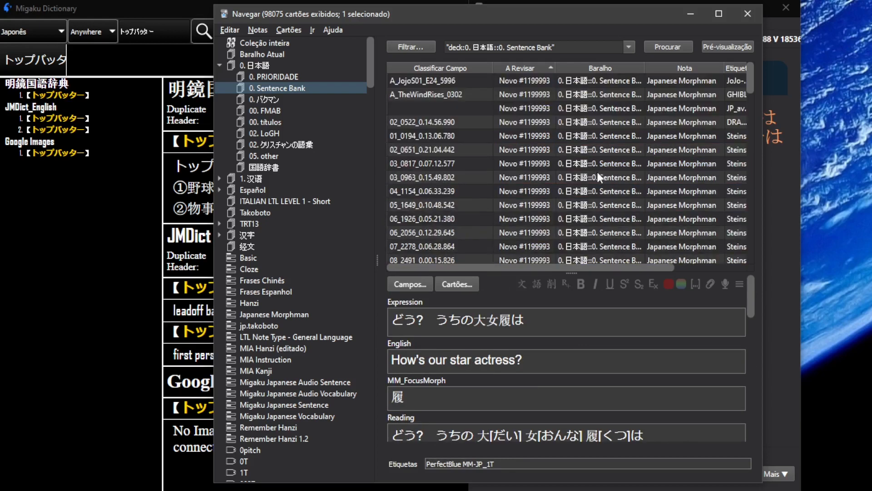
pyautogui.scroll(8, 585, 162)
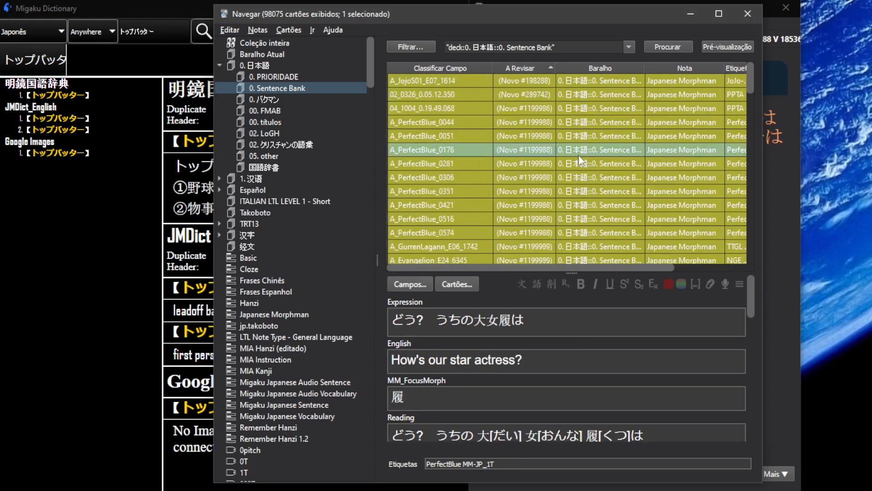
# Step: Examine the suspended ひょうたん note and the unsuspended 父母 note, and close the card browser
pyautogui.scroll(-6, 574, 165)
pyautogui.click(581, 172)
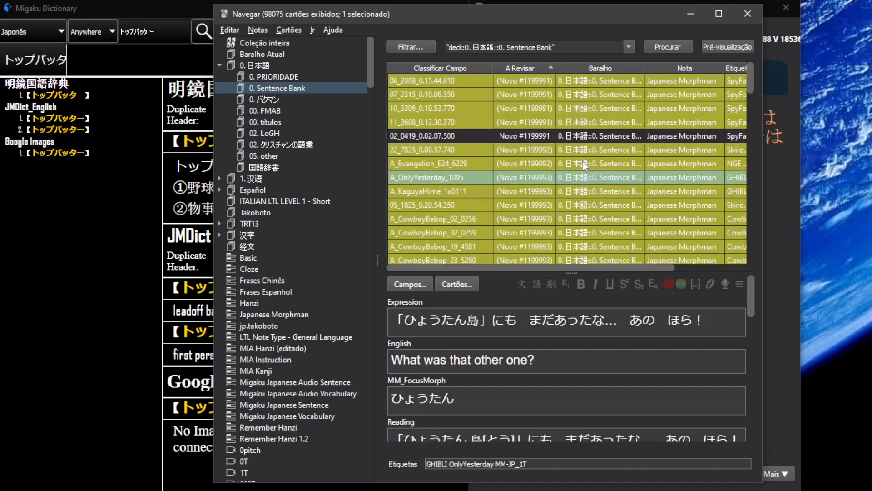
pyautogui.click(582, 151)
pyautogui.click(574, 139)
pyautogui.scroll(-4, 520, 375)
pyautogui.scroll(4, 523, 366)
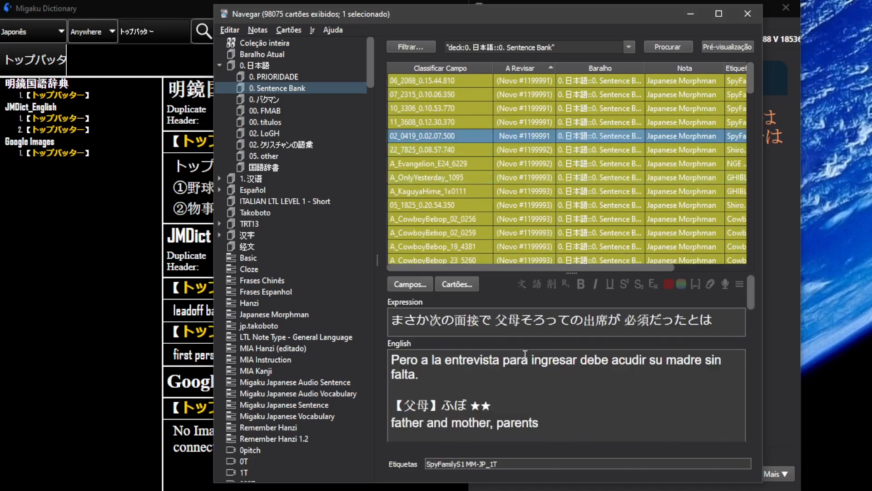
pyautogui.click(748, 14)
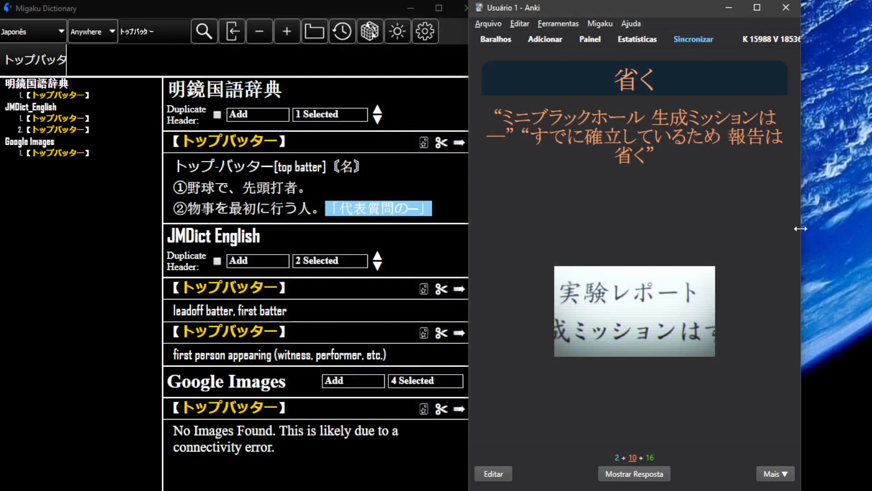
# Step: Widen the Anki window, grade the 省く and 遺産 cards as Pass and reveal the 父母 card
pyautogui.moveTo(800, 228); pyautogui.dragTo(870, 243)
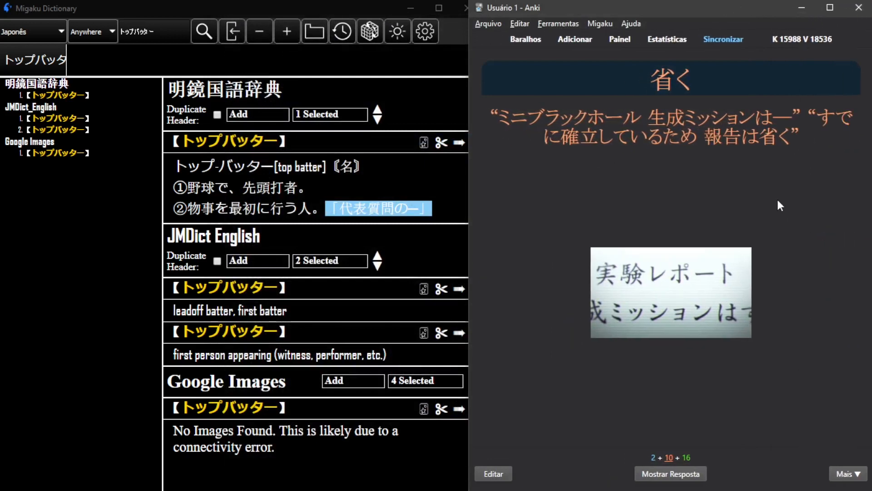
pyautogui.press('space')
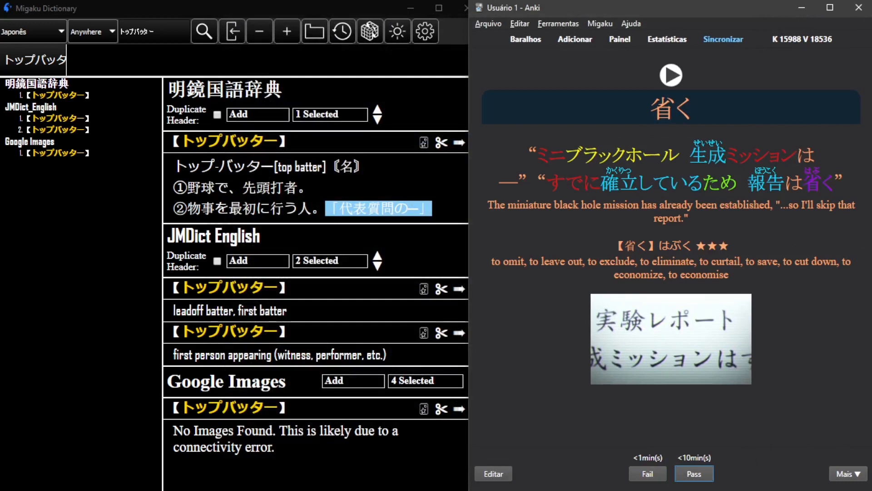
pyautogui.press('space')
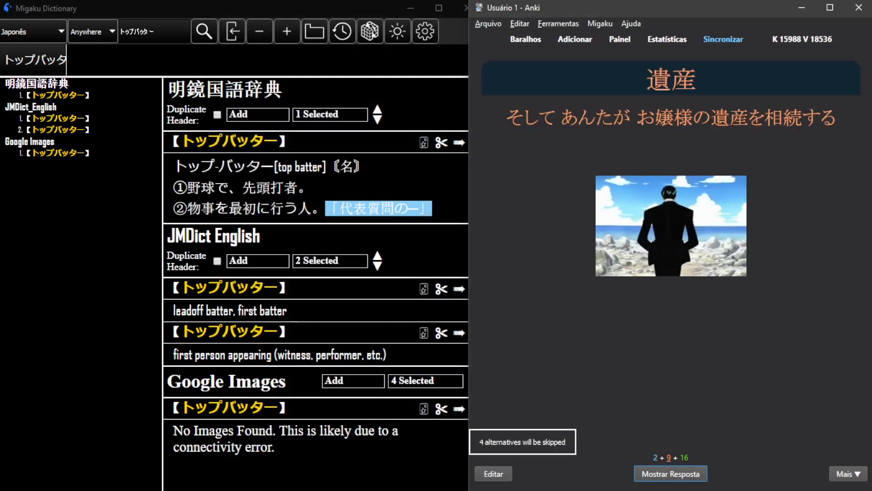
pyautogui.press('space')
pyautogui.press('space')
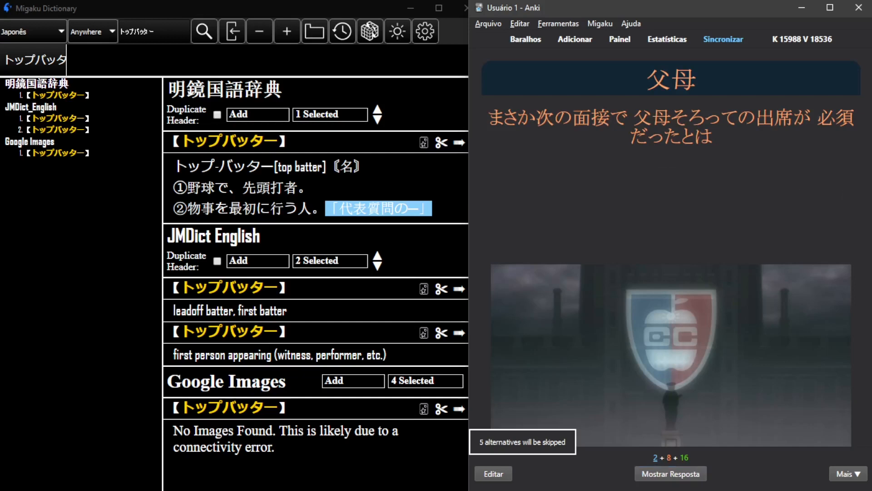
pyautogui.press('space')
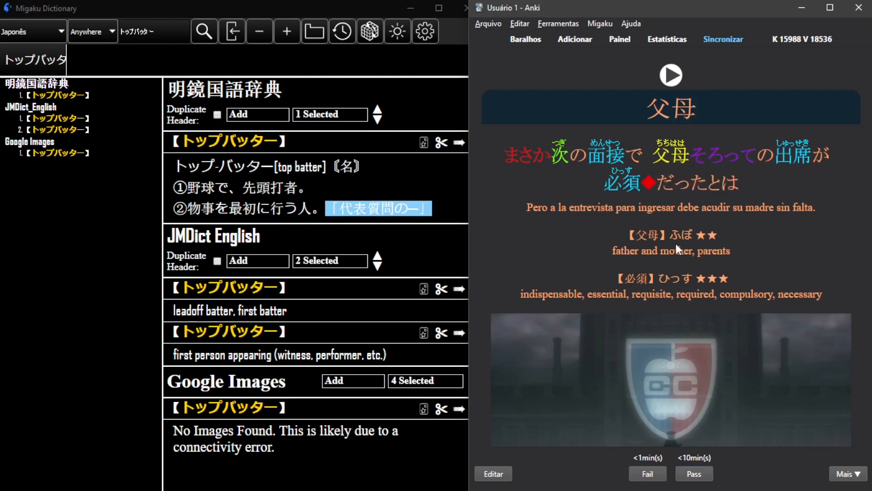
pyautogui.moveTo(671, 238); pyautogui.dragTo(676, 240)
pyautogui.press('e')
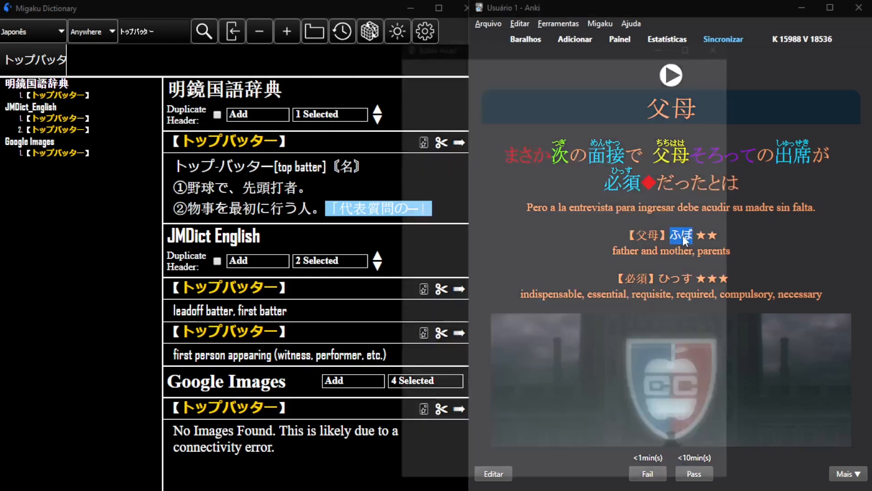
pyautogui.press('Escape')
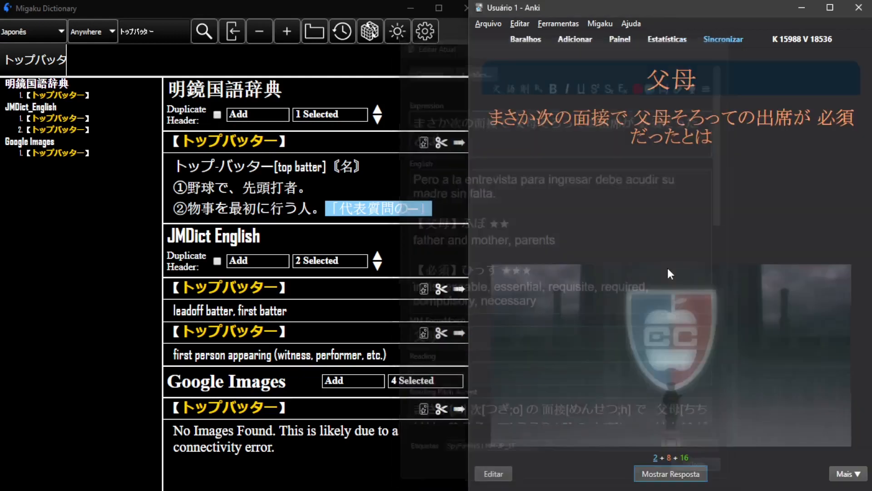
# Step: Edit the 父母 note, replacing the bracketed reading of 父母 in the Reading Pitch Accent field with ふぼ
pyautogui.click(500, 474)
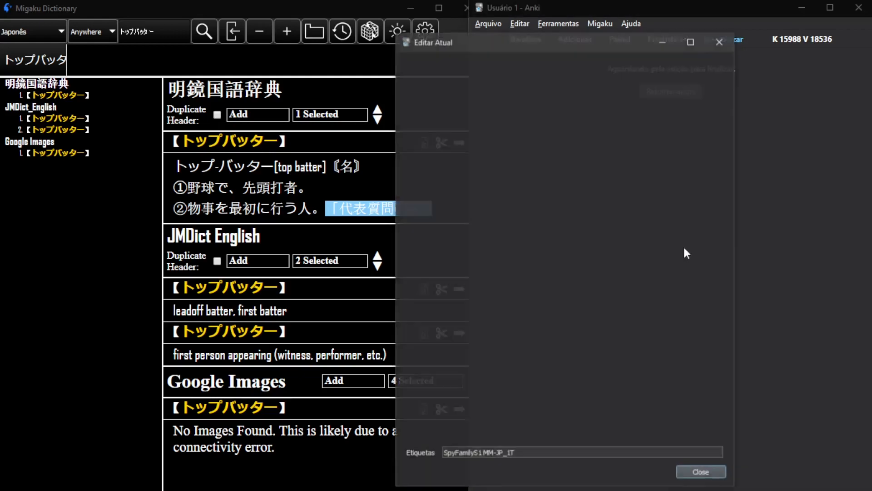
pyautogui.scroll(-3, 514, 262)
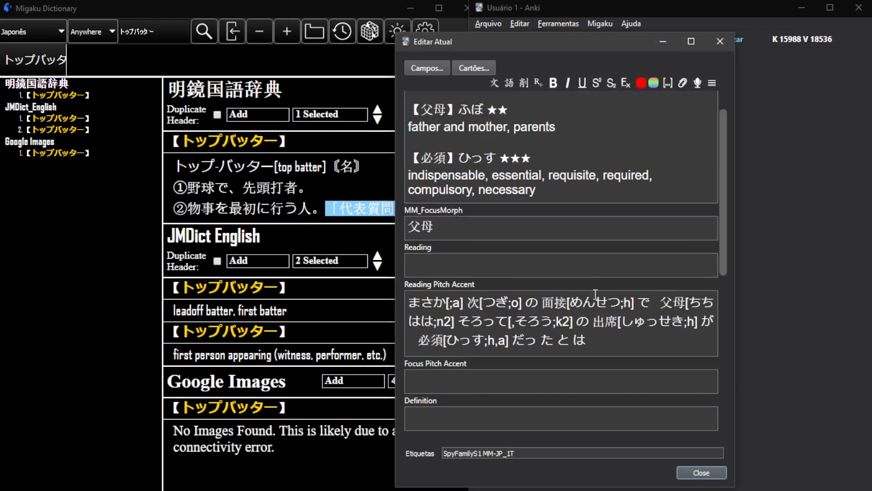
pyautogui.click(580, 332)
pyautogui.moveTo(690, 325); pyautogui.dragTo(451, 342)
pyautogui.write('ふぼ')
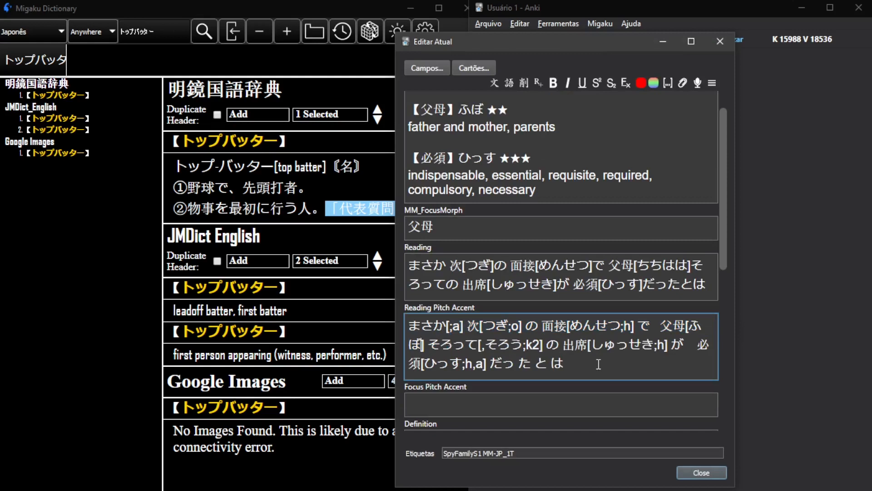
pyautogui.click(619, 369)
pyautogui.press('Escape')
# Step: Close the note editor, grade the 父母 card, and reveal and grade the 教頭先生 card
pyautogui.press('space')
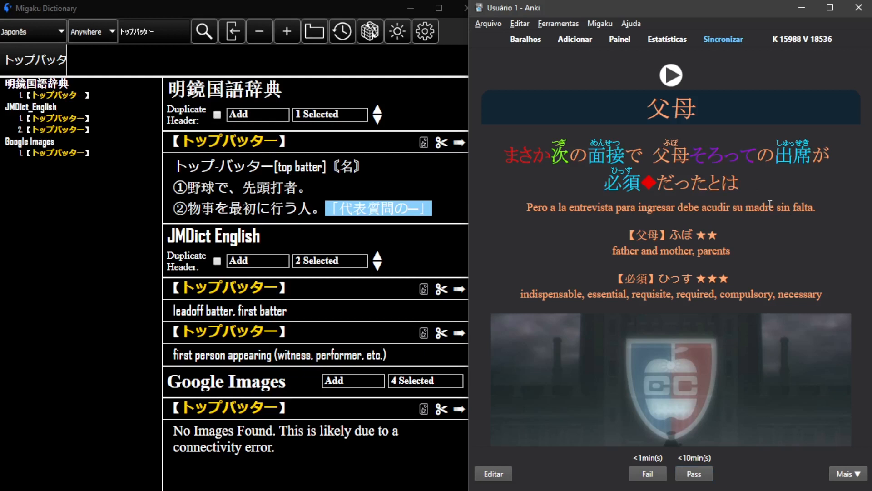
pyautogui.press('space')
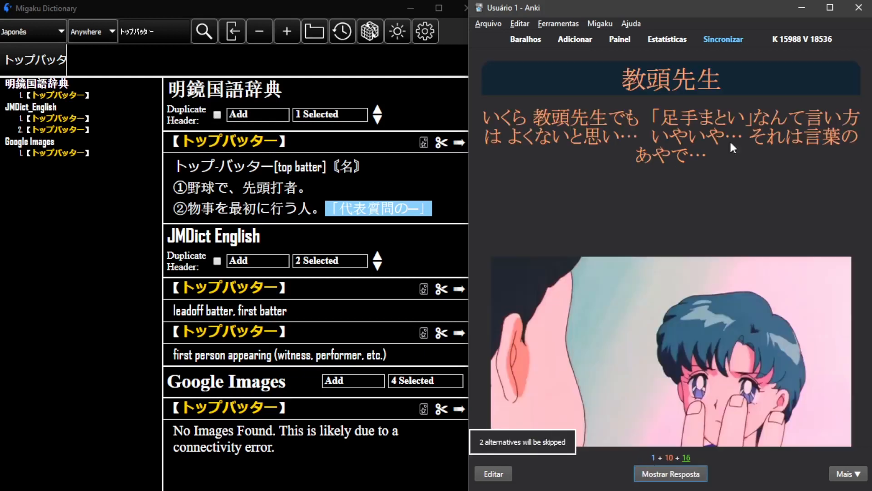
pyautogui.moveTo(621, 80); pyautogui.dragTo(737, 94)
pyautogui.press('space')
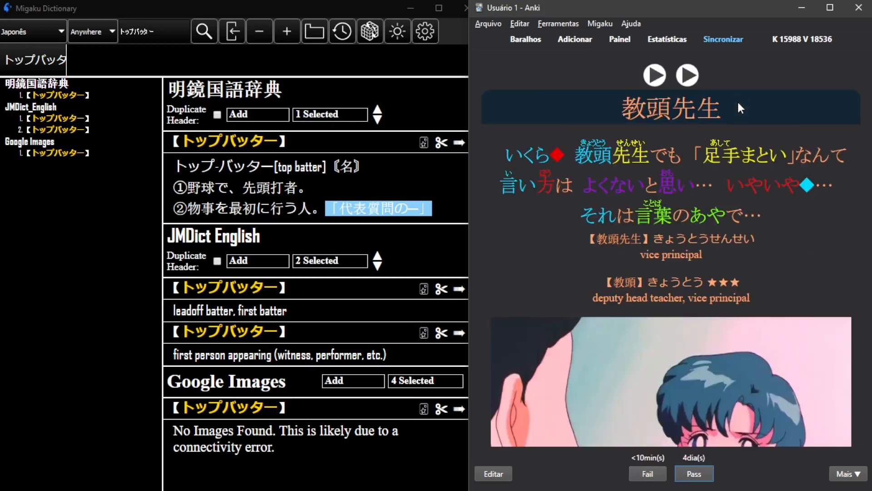
pyautogui.press('space')
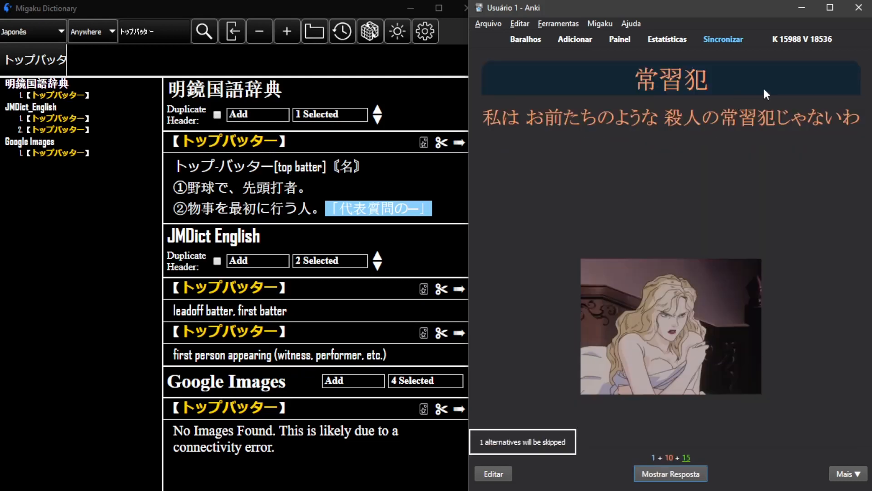
# Step: Reveal the 常習犯, お召し and シンジ君が気付いたそうよ cards and grade each one as Pass
pyautogui.press('space')
pyautogui.press('space')
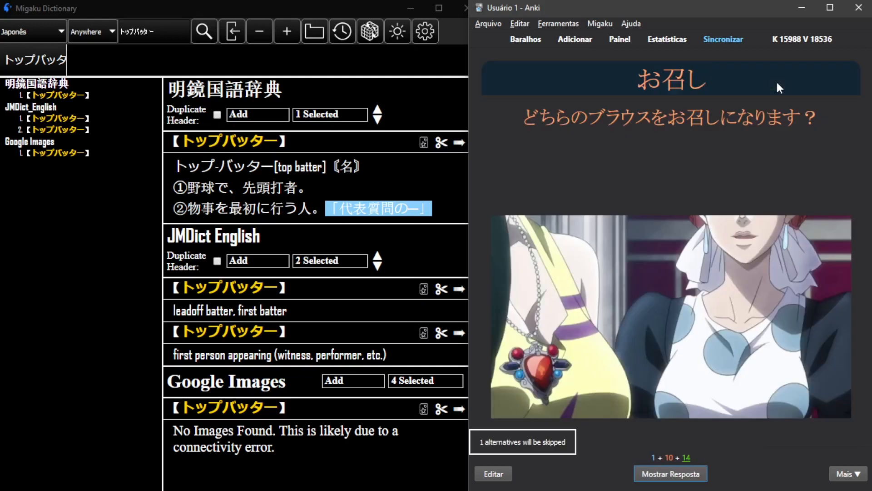
pyautogui.press('space')
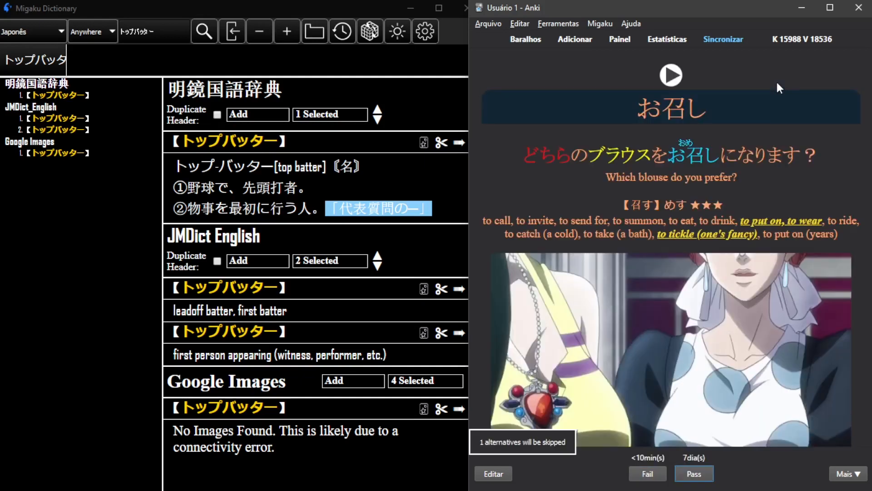
pyautogui.press('space')
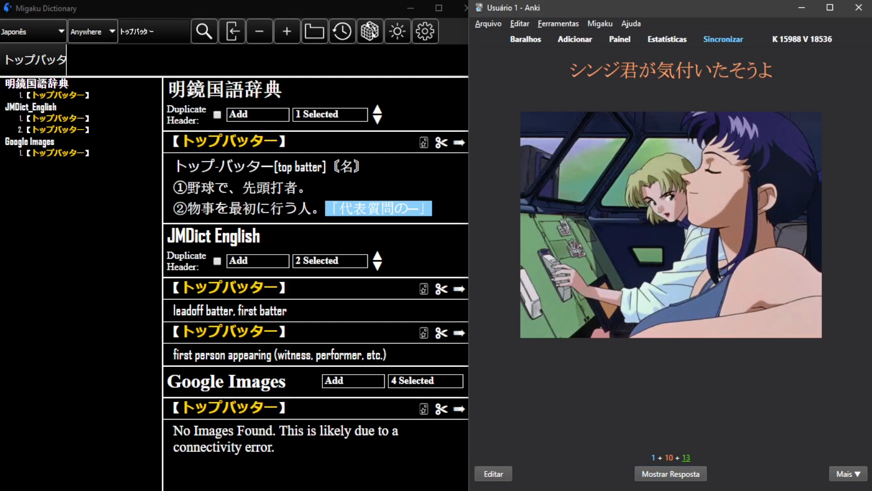
pyautogui.press('space')
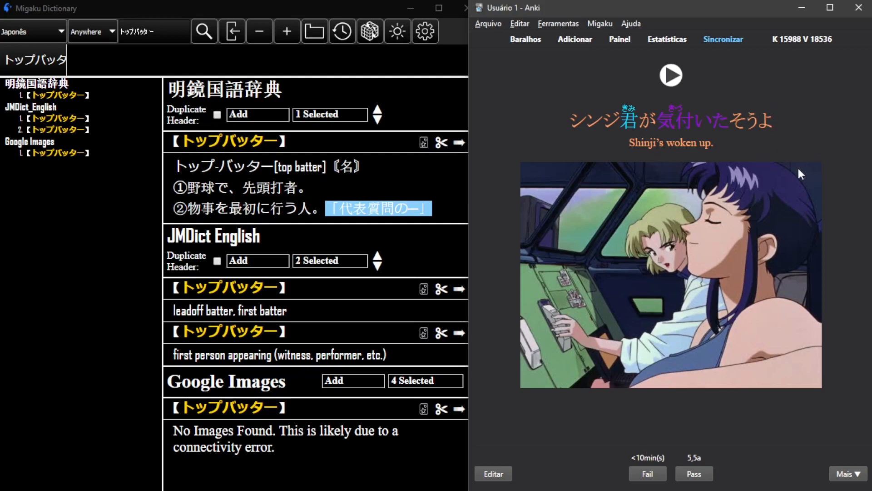
pyautogui.press('space')
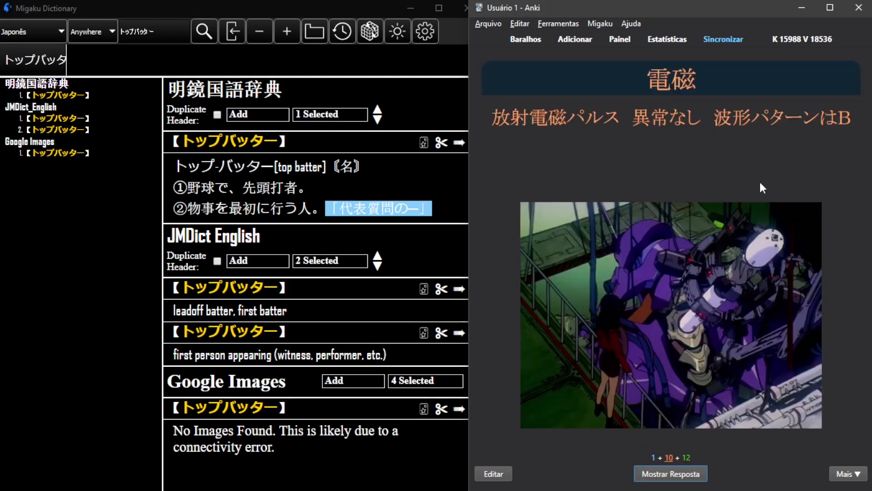
# Step: Reveal and grade the 電磁, 手応え and 歯向かう cards
pyautogui.press('space')
pyautogui.press('space')
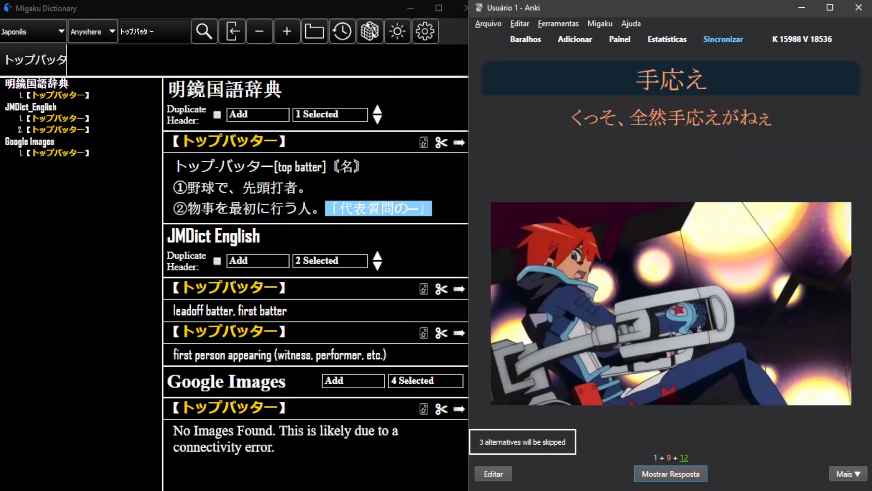
pyautogui.press('space')
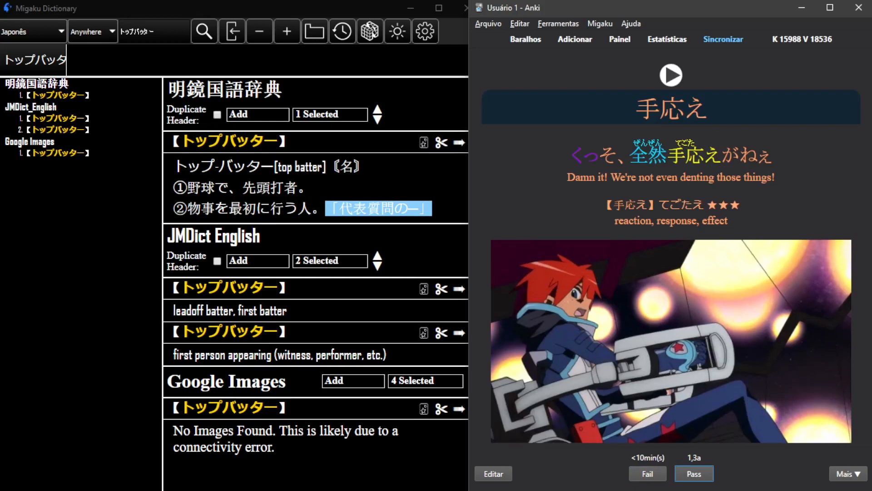
pyautogui.press('space')
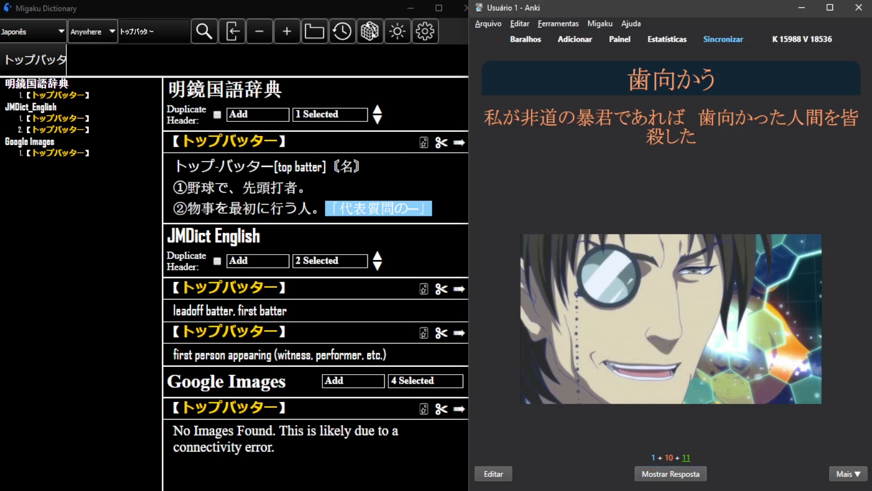
pyautogui.press('space')
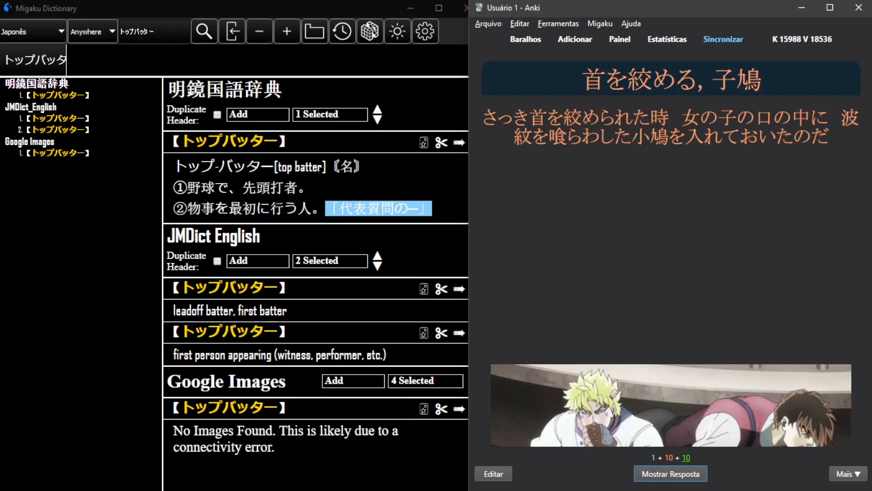
# Step: Reveal the 首を絞める, 子鳩 card, the repeated 父母 card and the ぎゅっと, 抱き締める card, and grade each as Pass
pyautogui.press('space')
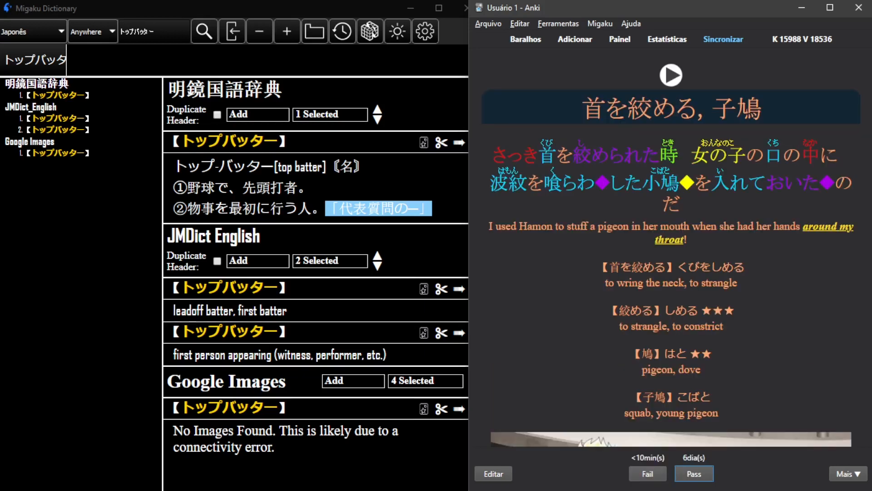
pyautogui.press('space')
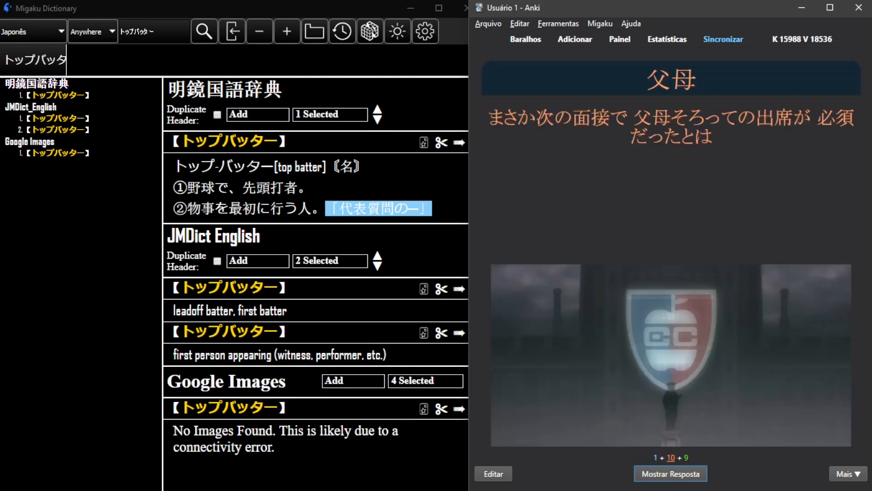
pyautogui.press('space')
pyautogui.press('space')
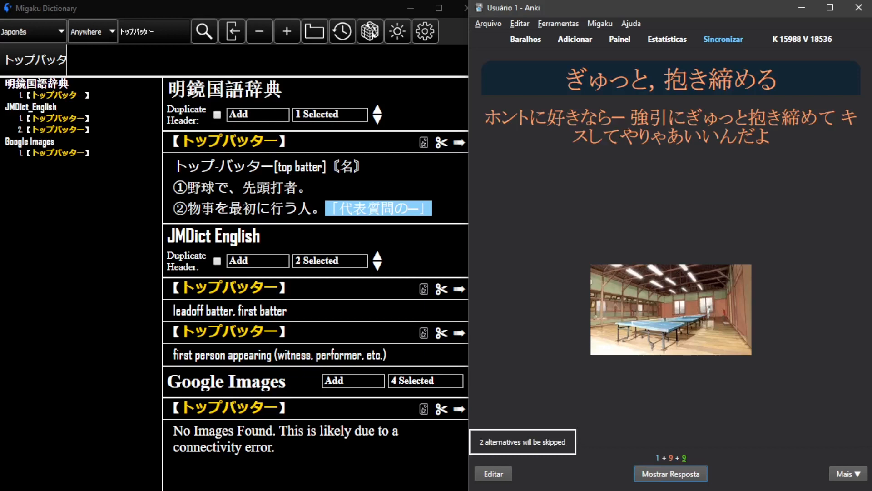
pyautogui.press('space')
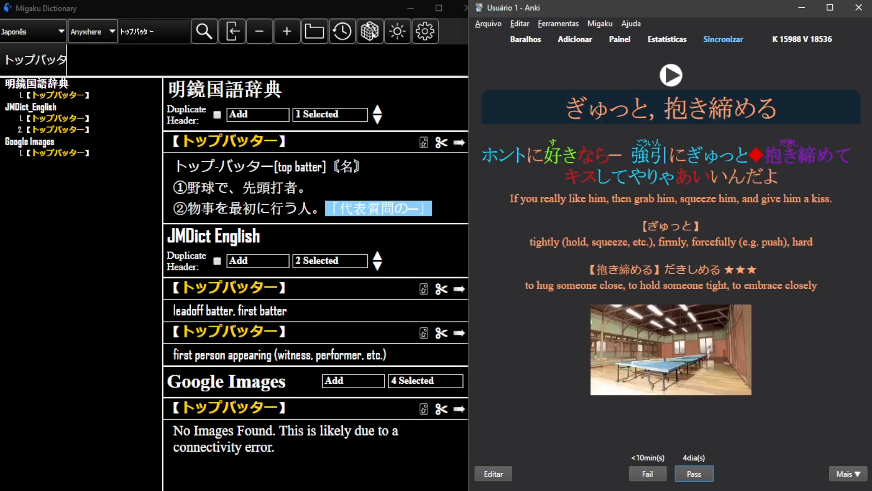
pyautogui.press('space')
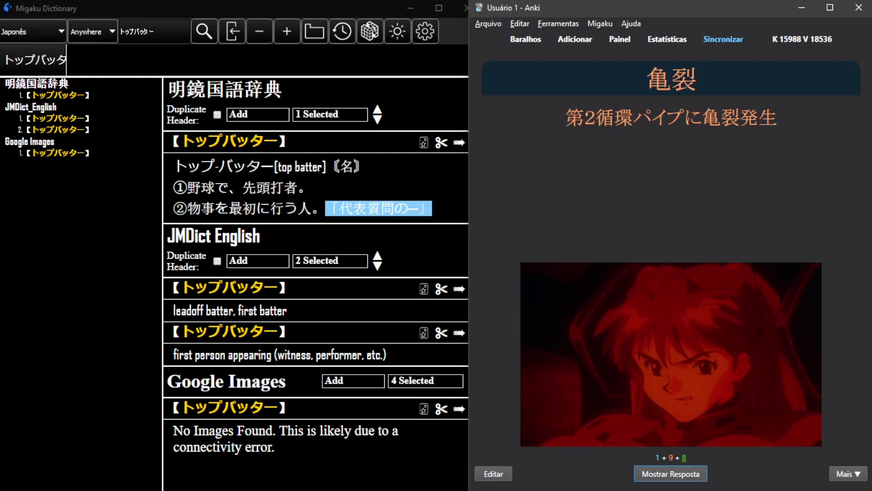
# Step: Reveal the 亀裂 card, check its readings, definitions and image, and grade it
pyautogui.press('space')
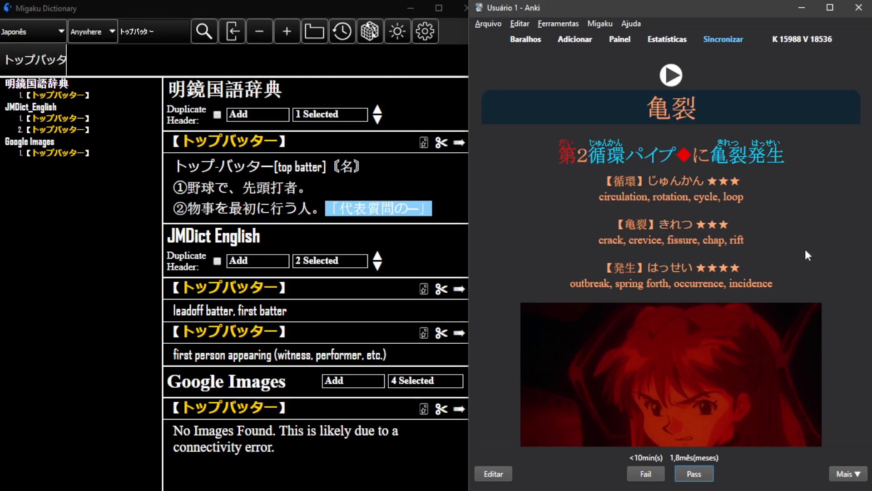
pyautogui.scroll(-3, 687, 250)
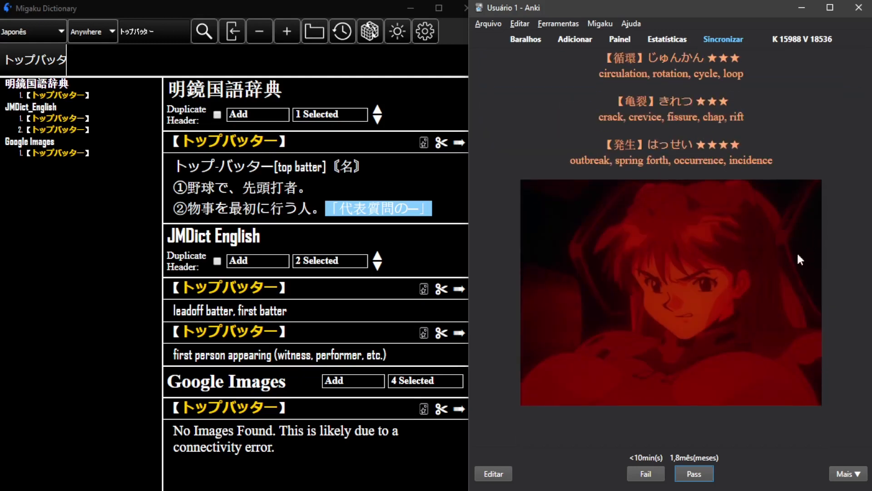
pyautogui.scroll(3, 866, 325)
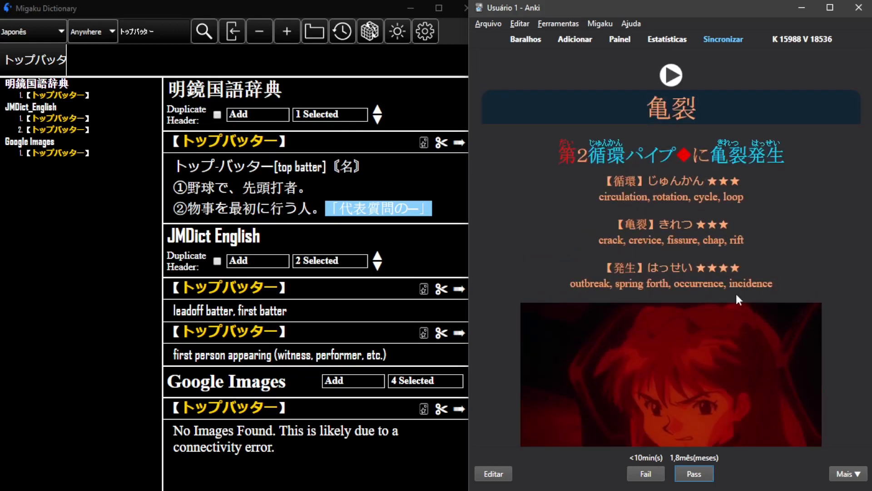
pyautogui.scroll(-3, 801, 313)
pyautogui.scroll(3, 799, 327)
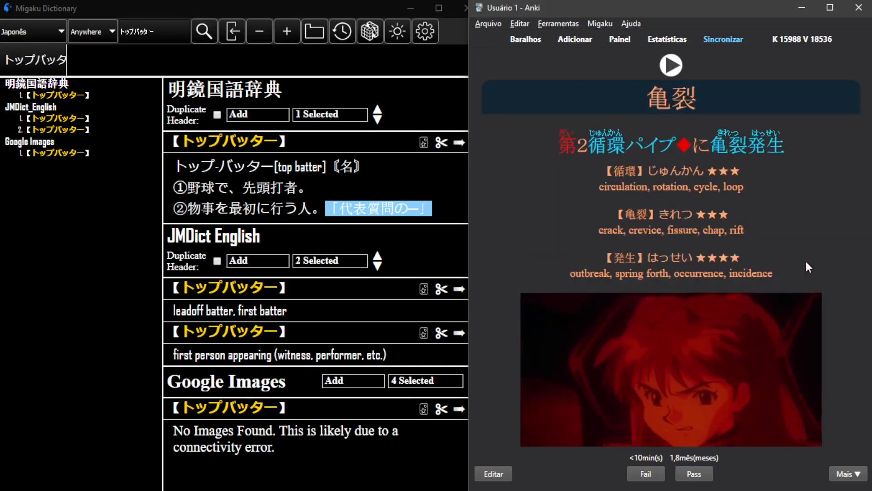
pyautogui.moveTo(806, 242); pyautogui.dragTo(786, 216)
pyautogui.click(617, 226)
pyautogui.moveTo(616, 225); pyautogui.dragTo(692, 223)
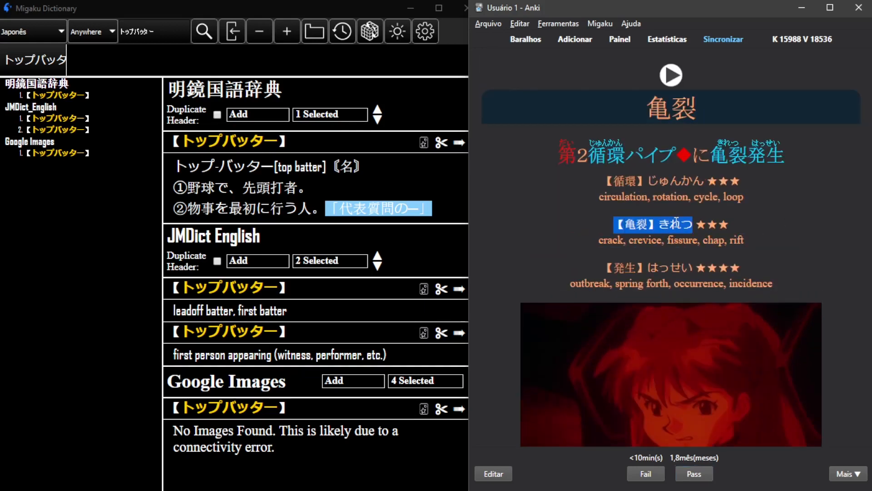
pyautogui.click(632, 244)
pyautogui.click(775, 265)
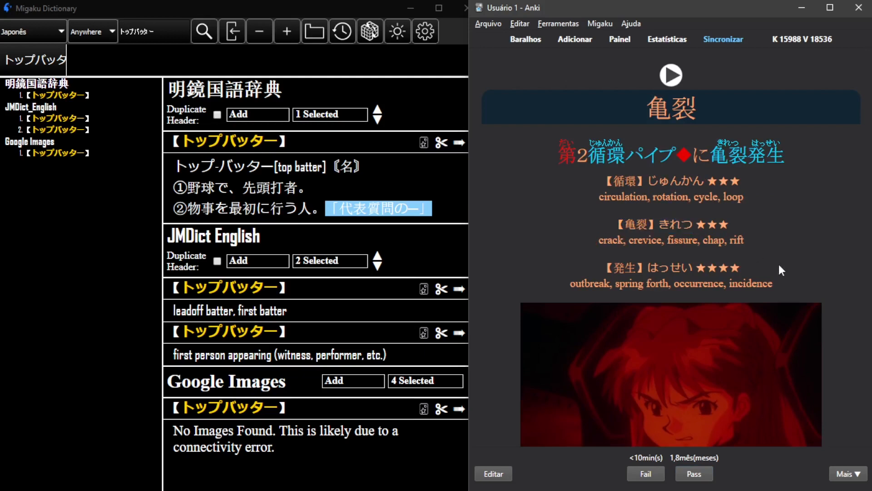
pyautogui.press('space')
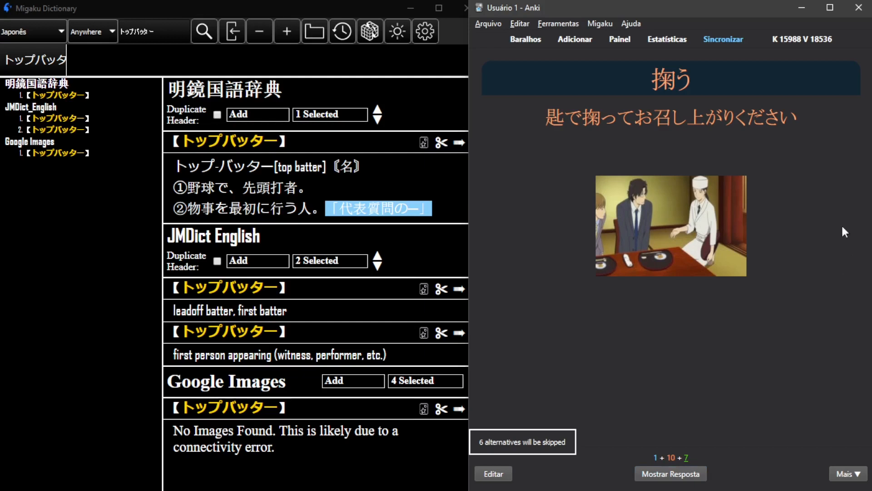
# Step: Reveal and grade the 掬う card, and reveal the answer of the 異例 card
pyautogui.press('space')
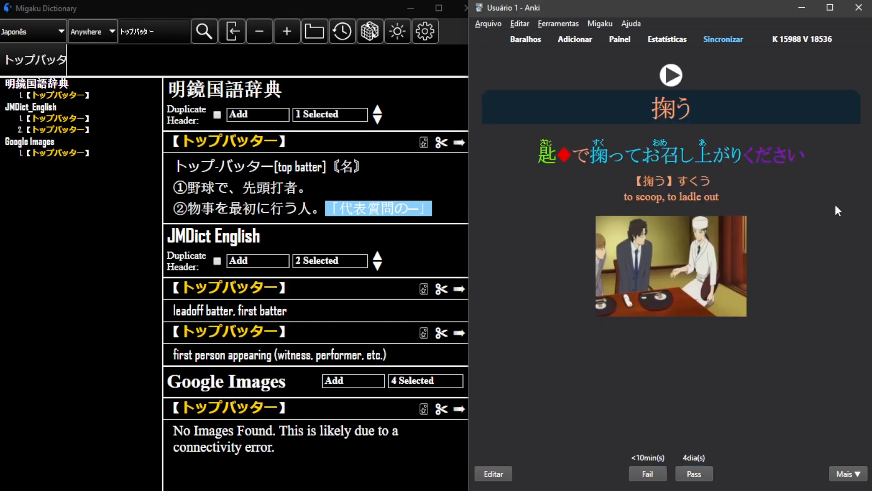
pyautogui.press('space')
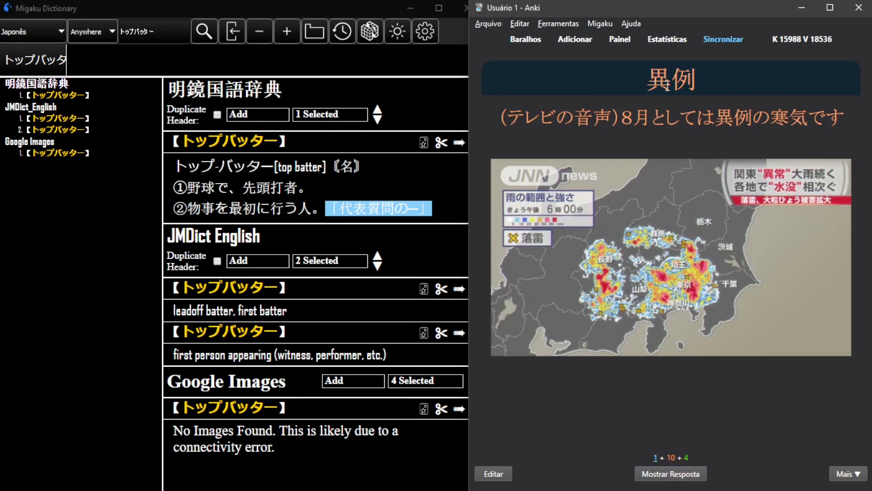
pyautogui.press('space')
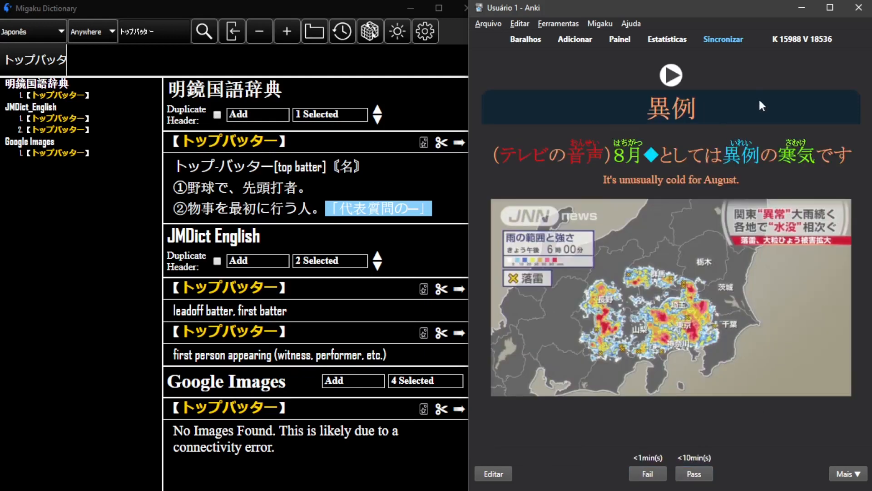
# Step: Look up 異例 in Migaku Dictionary and check the source tags on its Anki card
pyautogui.doubleClick(660, 101)
pyautogui.hotkey('ctrl', 's')
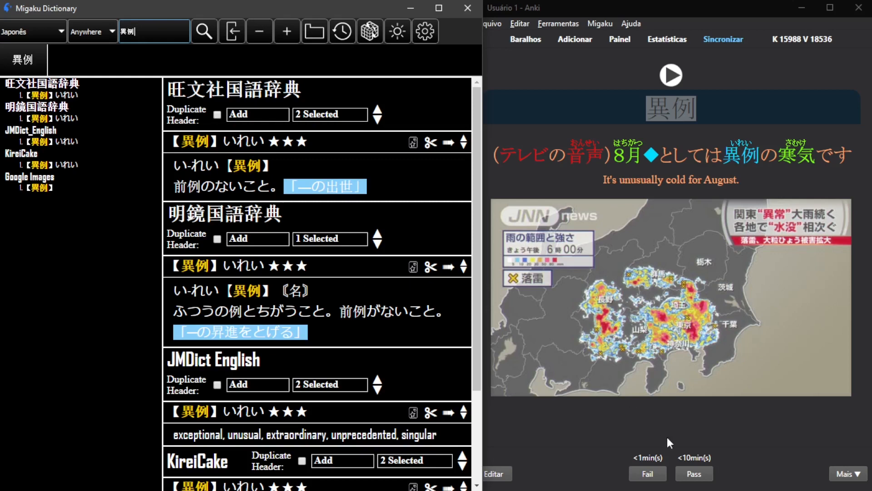
pyautogui.moveTo(659, 415)
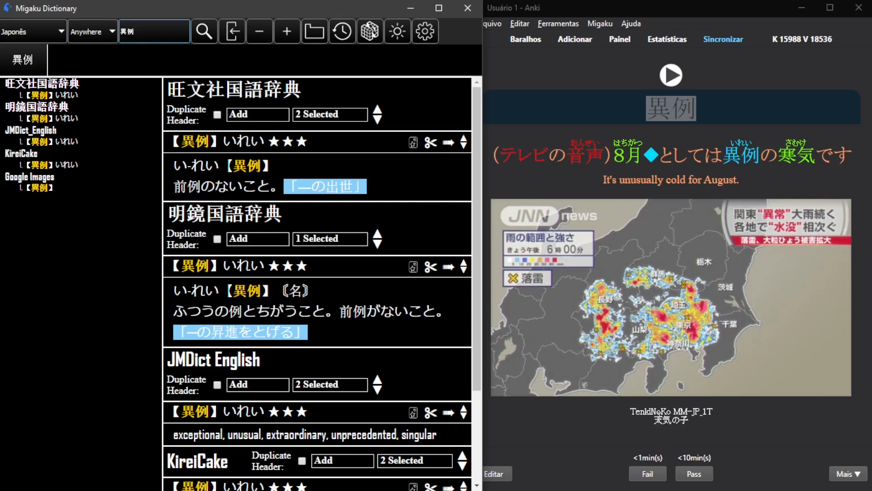
pyautogui.click(754, 410)
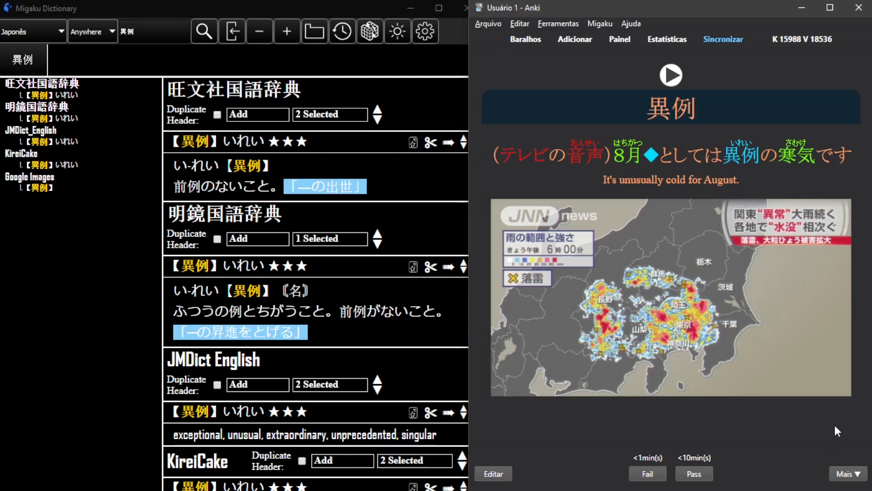
pyautogui.moveTo(680, 411)
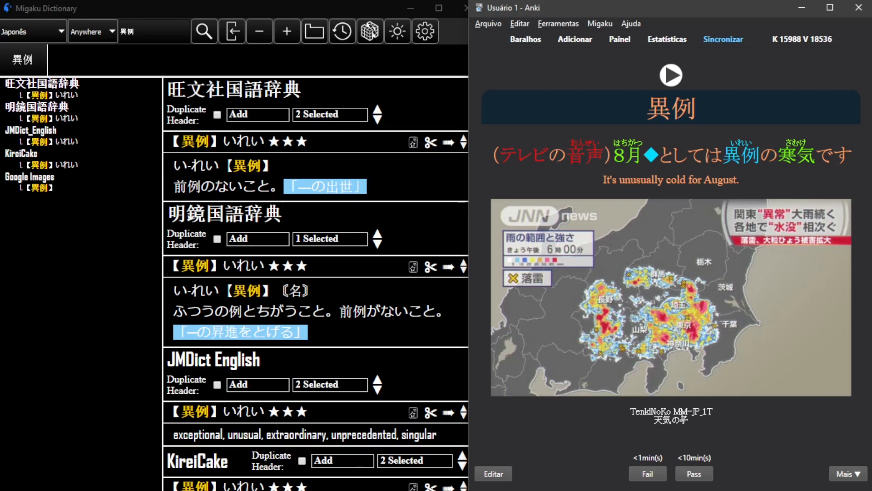
# Step: Send the JMDict English definition of 異例 from Migaku Dictionary to the current Anki card
pyautogui.scroll(-3, 407, 241)
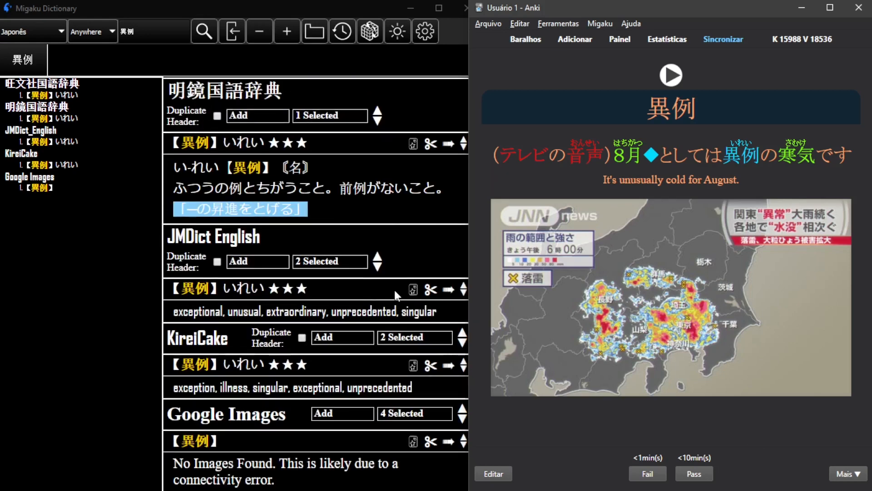
pyautogui.click(394, 290)
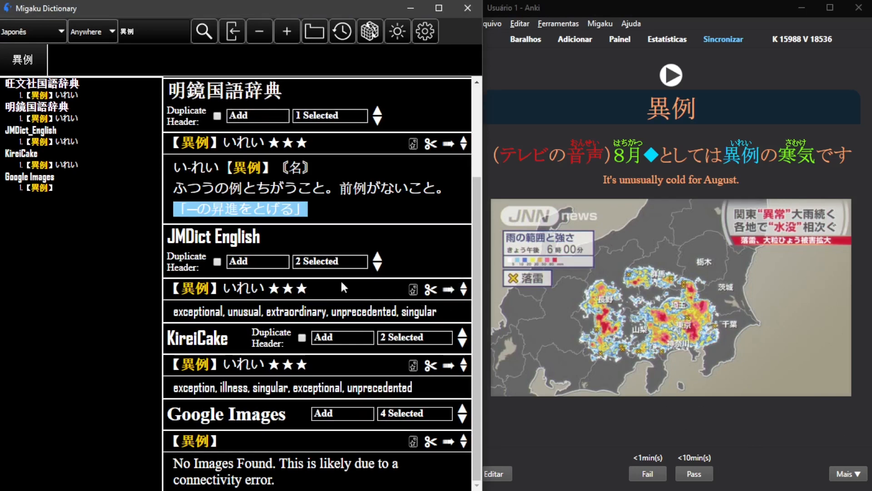
pyautogui.click(448, 290)
pyautogui.click(684, 227)
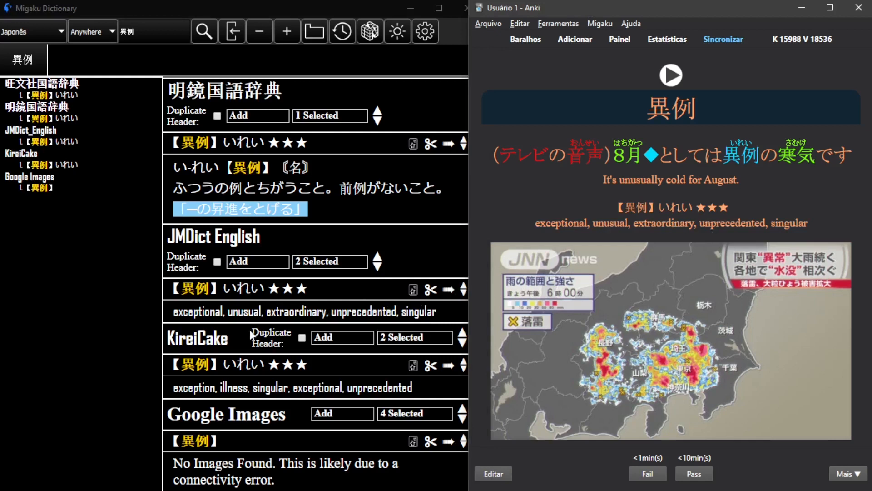
# Step: Open the 異例 card for editing and delete the leading （テレビの音声） from the Expression field
pyautogui.moveTo(183, 289); pyautogui.dragTo(343, 287)
pyautogui.click(314, 300)
pyautogui.click(681, 195)
pyautogui.moveTo(478, 154); pyautogui.dragTo(612, 154)
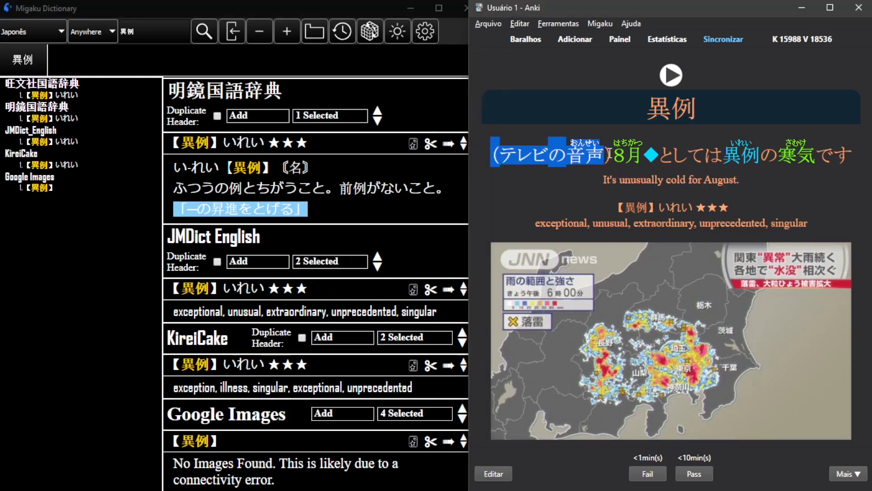
pyautogui.click(660, 208)
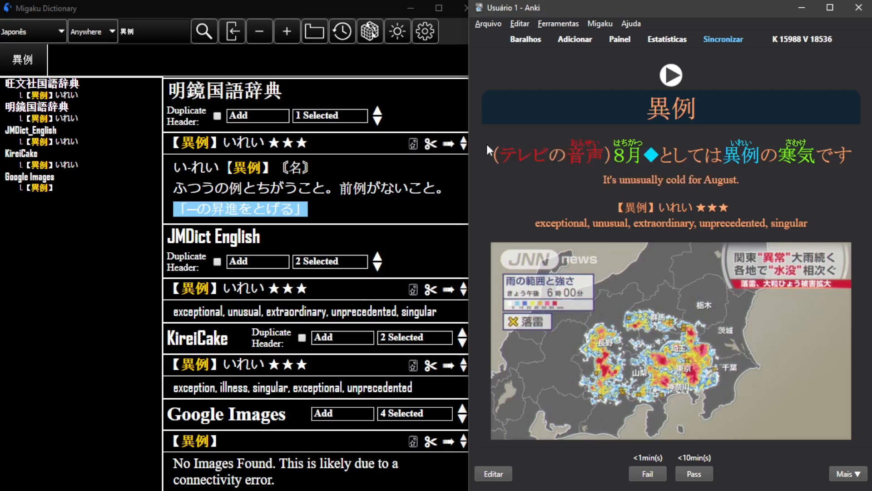
pyautogui.moveTo(487, 146); pyautogui.dragTo(628, 160)
pyautogui.click(598, 187)
pyautogui.press('e')
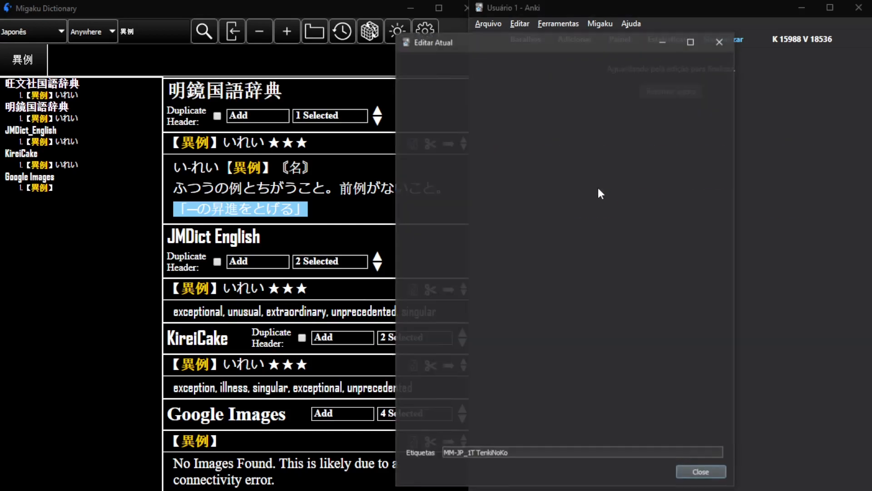
pyautogui.moveTo(412, 119); pyautogui.dragTo(507, 119)
pyautogui.press('BackSpace')
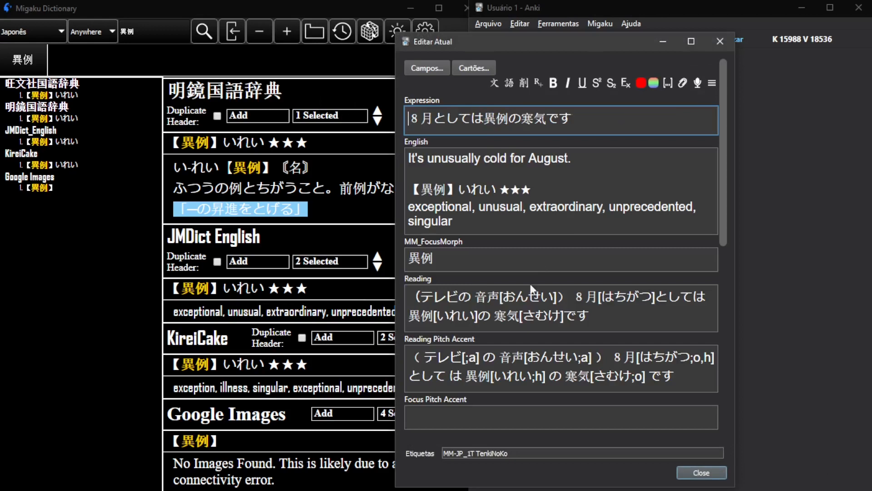
# Step: Delete the （テレビの音声） part from the Reading and Reading Pitch Accent fields and close the card editor
pyautogui.click(564, 298)
pyautogui.moveTo(564, 298); pyautogui.dragTo(311, 251)
pyautogui.press('BackSpace')
pyautogui.moveTo(612, 357); pyautogui.dragTo(297, 306)
pyautogui.press('BackSpace')
pyautogui.click(701, 473)
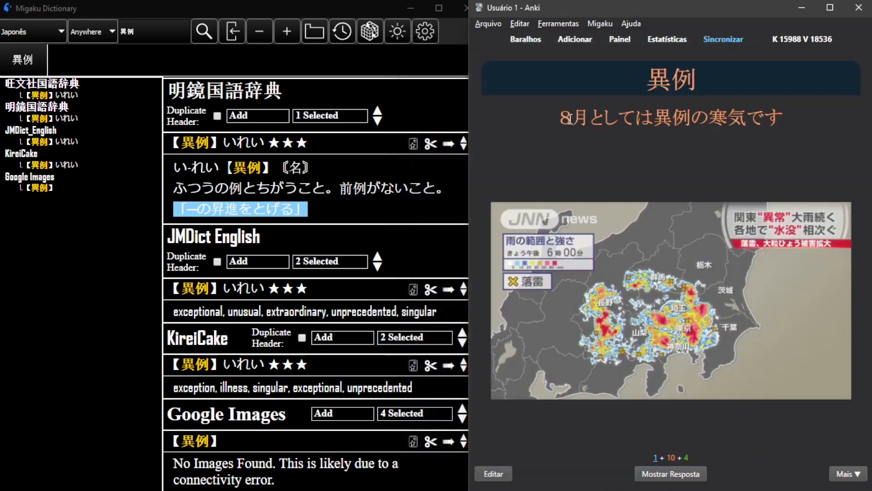
# Step: Reread the shortened sentence on the 異例 card and reveal its answer
pyautogui.moveTo(587, 118); pyautogui.dragTo(656, 119)
pyautogui.click(684, 118)
pyautogui.press('space')
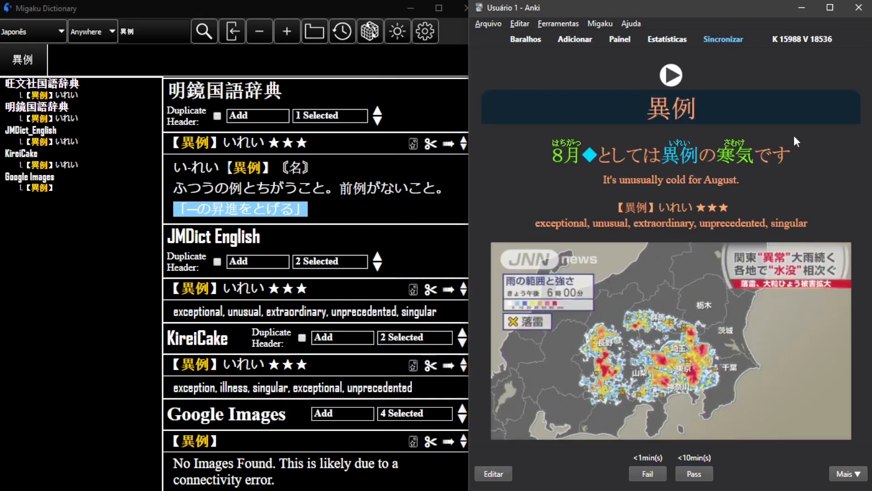
# Step: Look up 寒気 from the card's sentence in Migaku Dictionary and check the reading of its first KireiCake entry
pyautogui.doubleClick(736, 148)
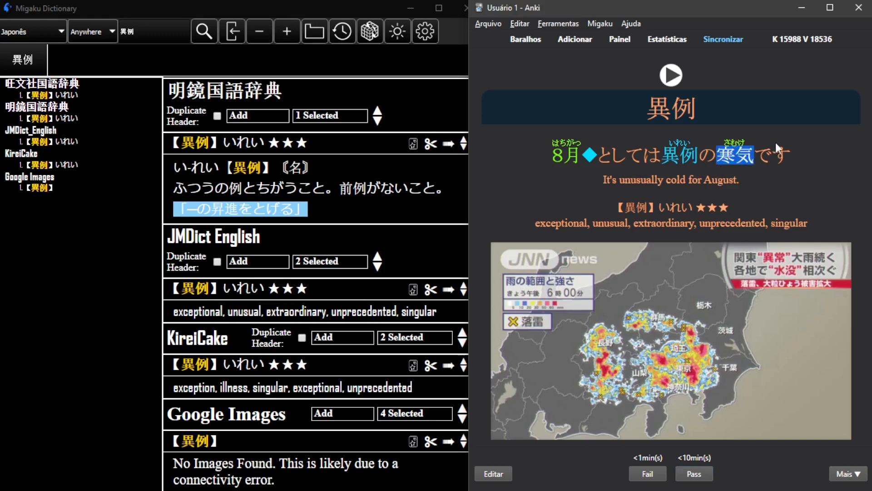
pyautogui.hotkey('ctrl', 's')
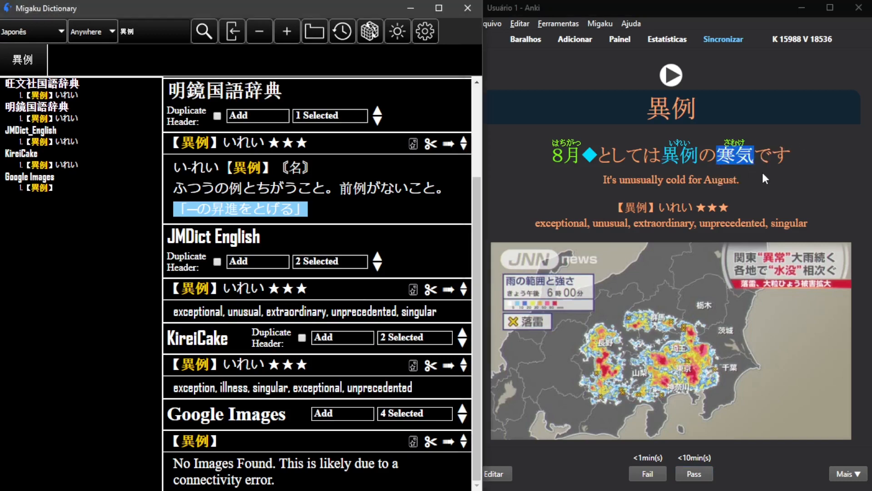
pyautogui.hotkey('ctrl', 's')
pyautogui.click(70, 284)
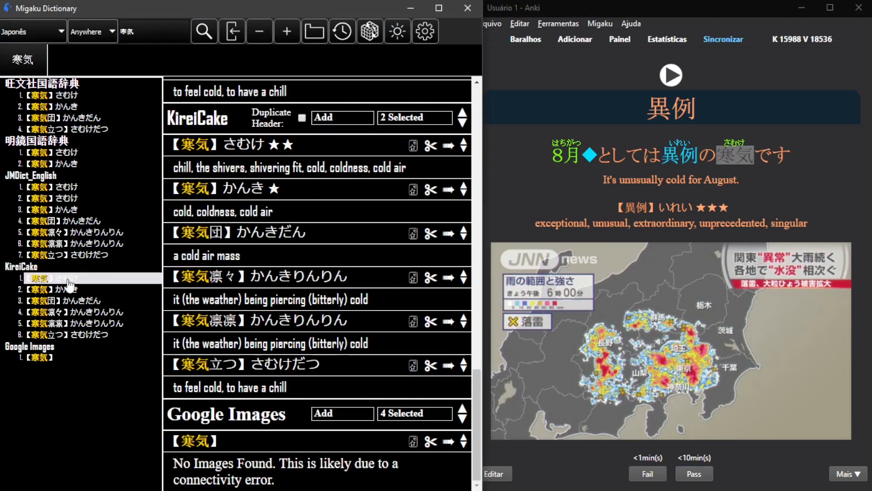
pyautogui.moveTo(224, 145); pyautogui.dragTo(291, 143)
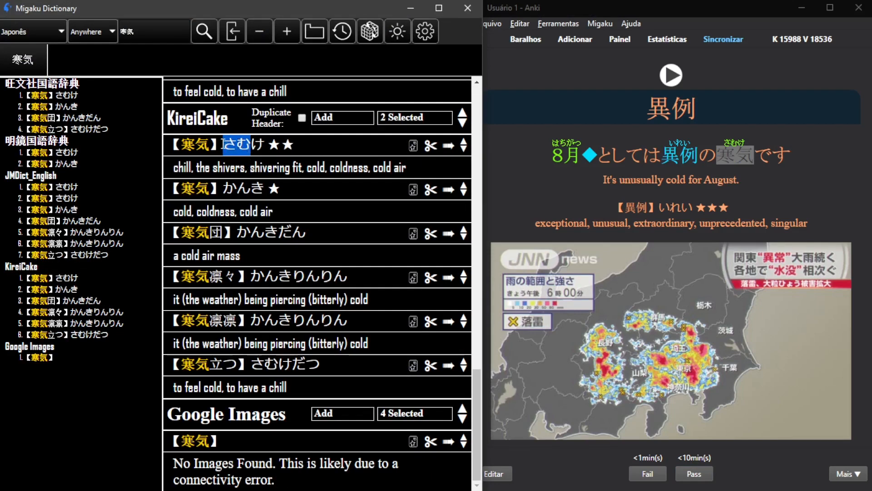
# Step: Send the KireiCake definition of 寒気 read かんき to the current Anki card
pyautogui.click(253, 187)
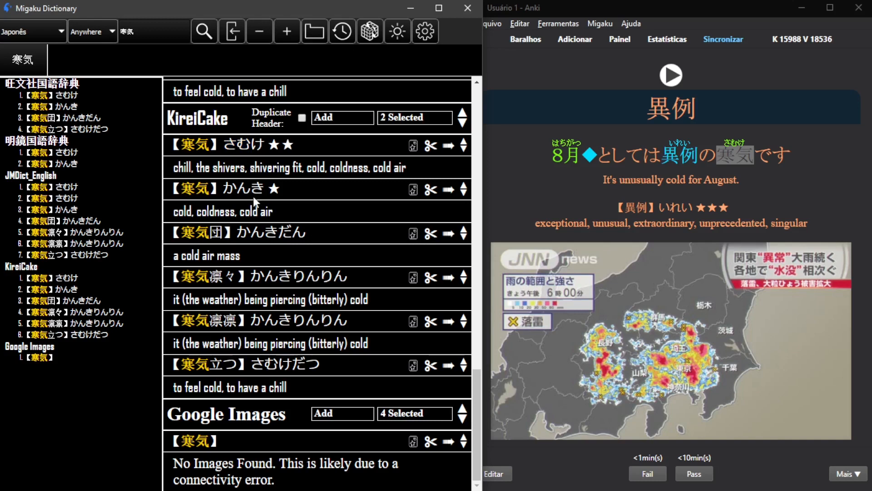
pyautogui.click(448, 189)
pyautogui.click(719, 265)
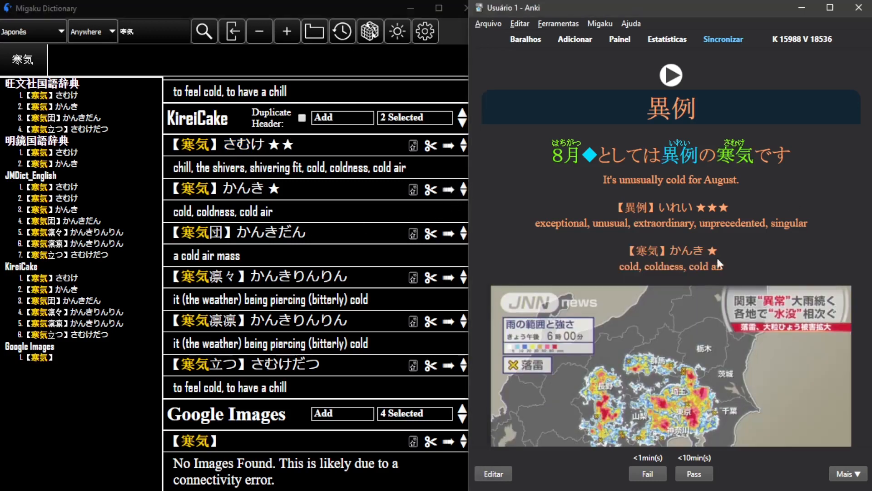
# Step: Open the card for editing and add 寒気 after 異例 in the MM_FocusMorph field, separated by a comma
pyautogui.press('e')
pyautogui.scroll(-2, 589, 222)
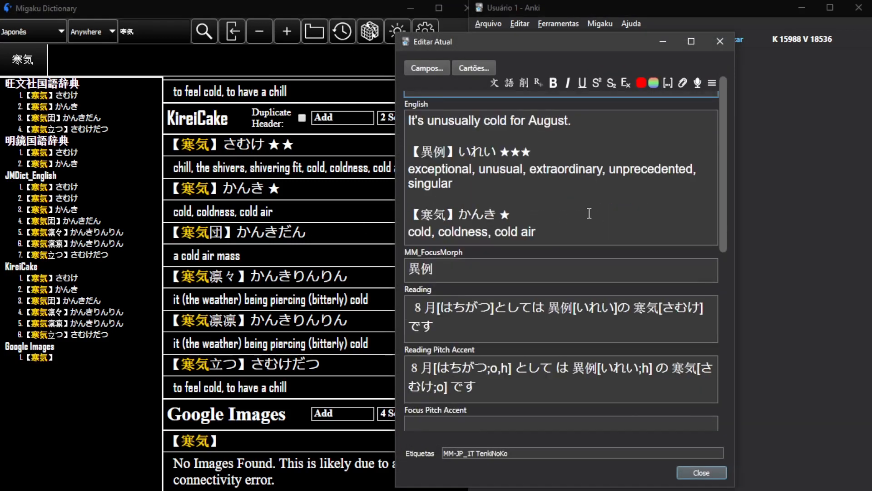
pyautogui.scroll(2, 589, 214)
pyautogui.scroll(-2, 560, 223)
pyautogui.click(434, 214)
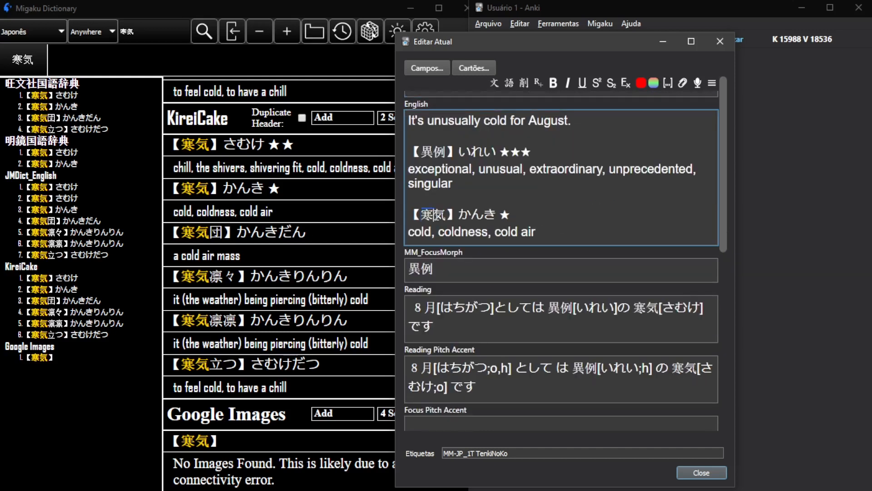
pyautogui.doubleClick(434, 215)
pyautogui.hotkey('ctrl', 'c')
pyautogui.click(485, 262)
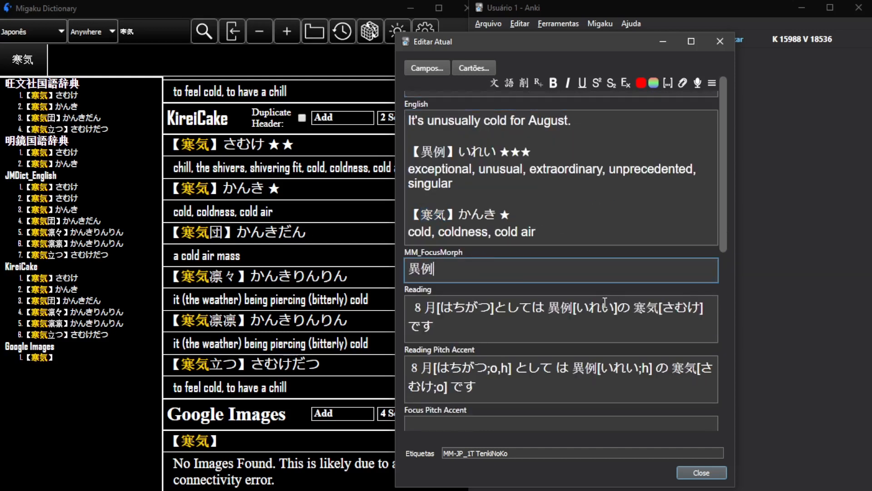
pyautogui.write(',')
pyautogui.hotkey('ctrl', 'v')
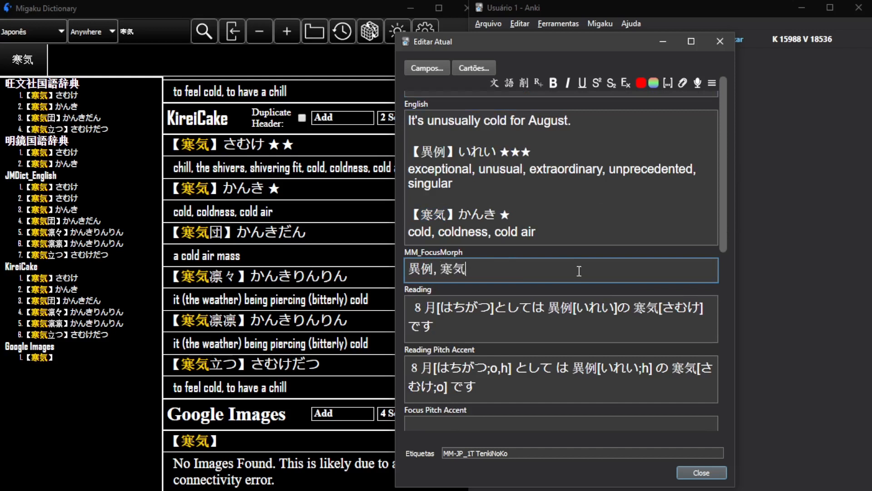
# Step: Replace the reading of 寒気 with かんき in the Reading and Reading Pitch Accent fields and leave the editor
pyautogui.doubleClick(477, 214)
pyautogui.hotkey('ctrl', 'c')
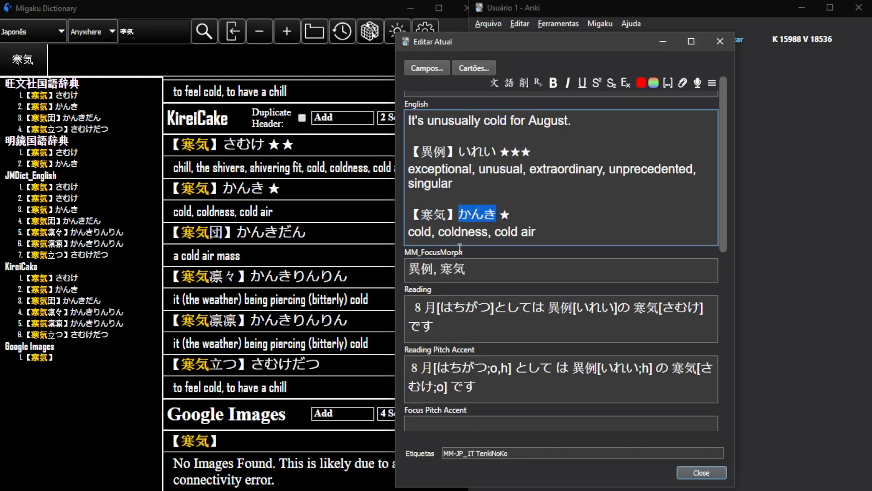
pyautogui.scroll(-1, 584, 306)
pyautogui.moveTo(675, 271); pyautogui.dragTo(702, 270)
pyautogui.hotkey('ctrl', 'v')
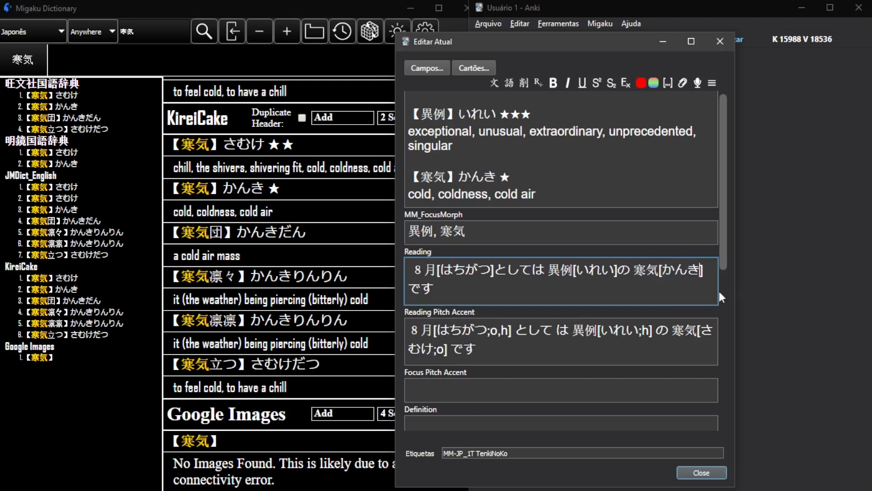
pyautogui.moveTo(702, 329); pyautogui.dragTo(446, 344)
pyautogui.hotkey('ctrl', 'v')
pyautogui.click(816, 257)
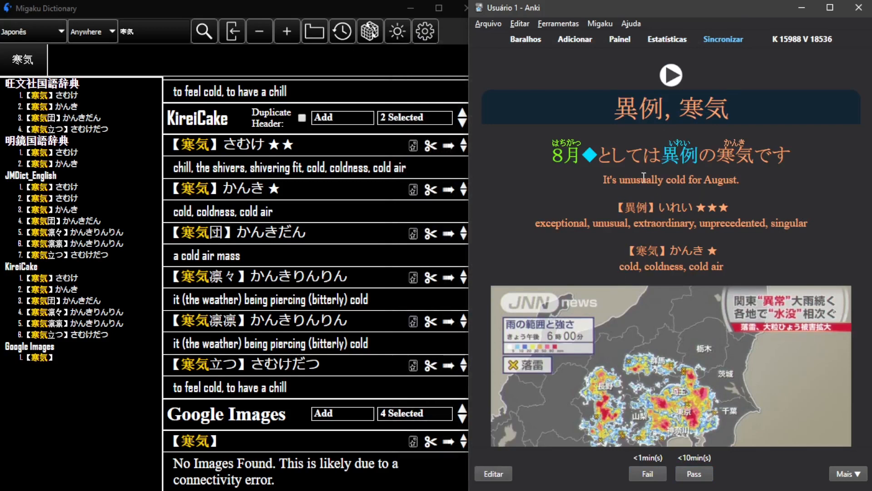
# Step: Check the edited 異例, 寒気 card's translation, definitions and image, and grade it Pass
pyautogui.moveTo(650, 178); pyautogui.dragTo(625, 206)
pyautogui.click(728, 235)
pyautogui.scroll(-2, 763, 254)
pyautogui.scroll(2, 763, 254)
pyautogui.press('space')
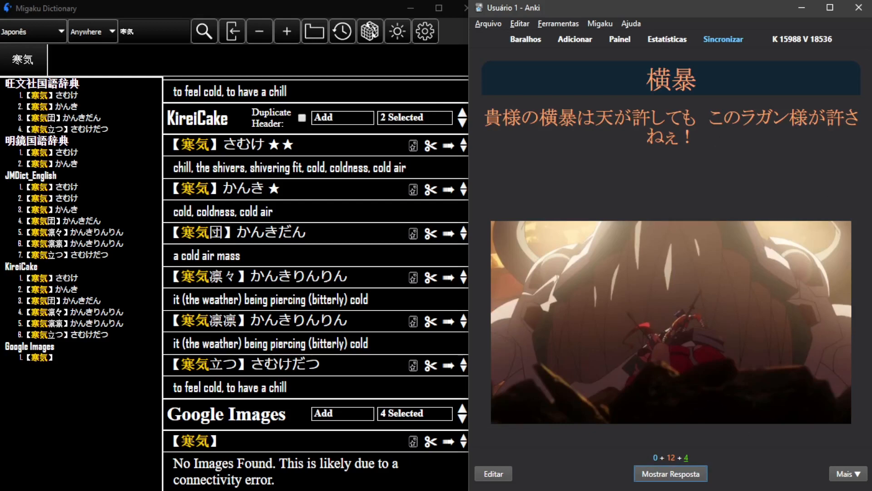
# Step: Reveal the 横暴 and 固まる cards in turn and grade each one Pass
pyautogui.press('space')
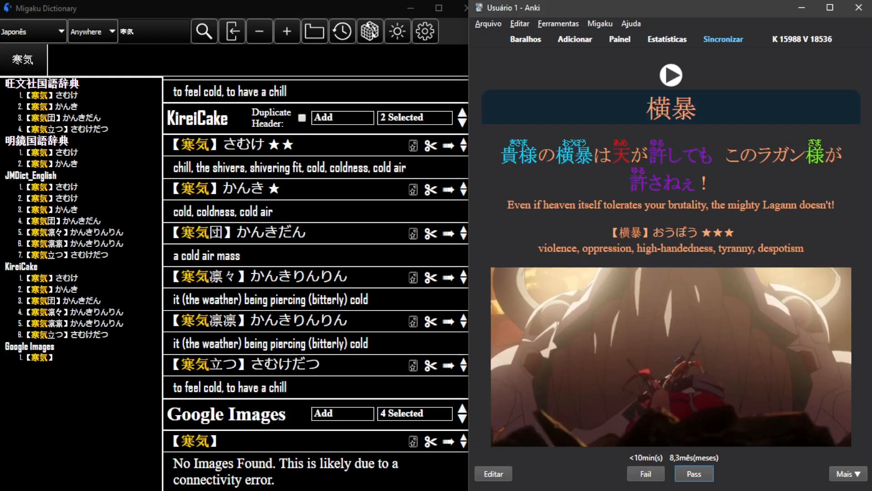
pyautogui.press('space')
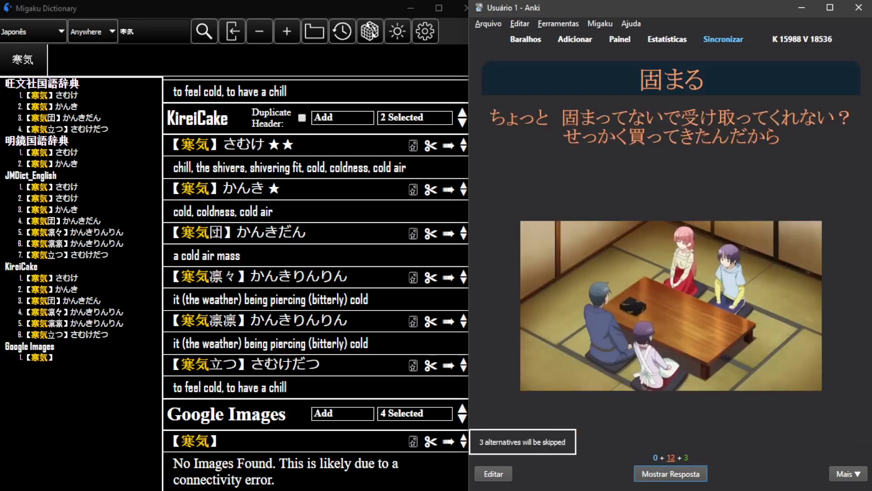
pyautogui.press('space')
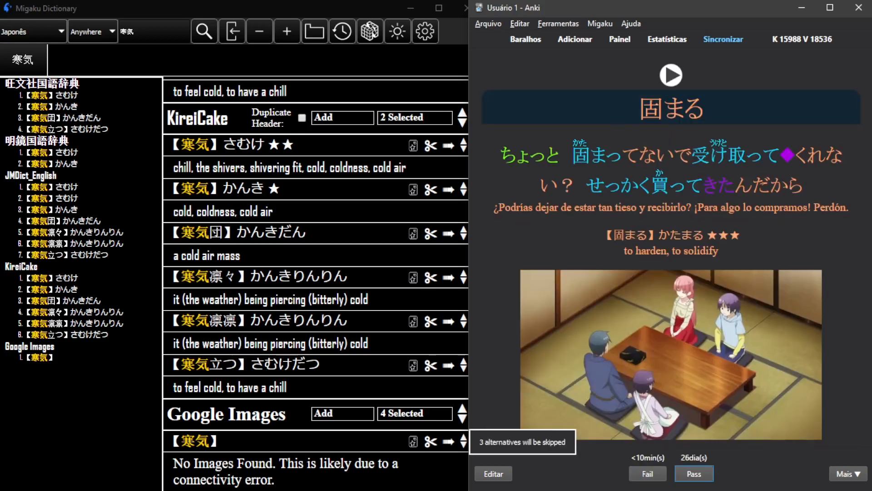
pyautogui.press('space')
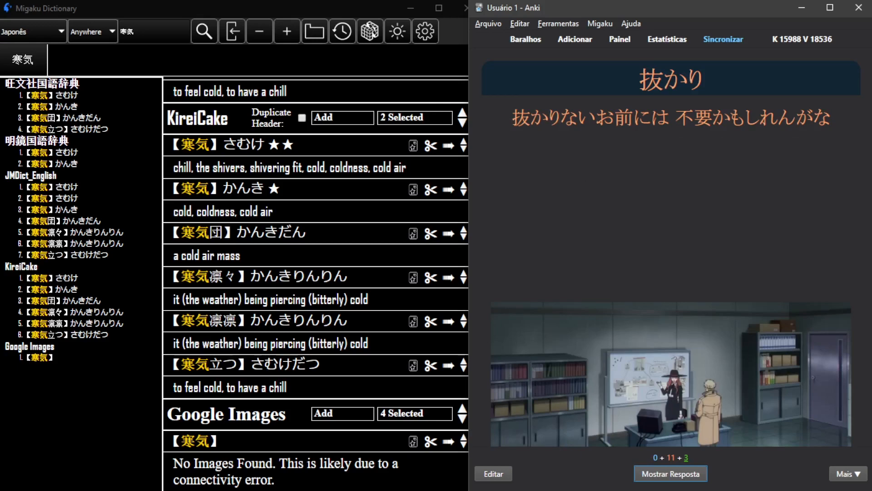
# Step: Reveal and grade the 抜かり card, and do the same for the 結末 card
pyautogui.press('space')
pyautogui.press('space')
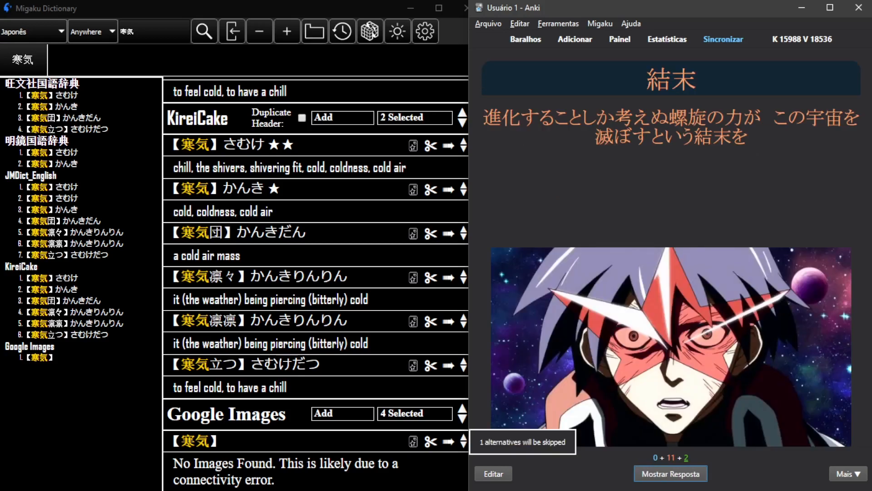
pyautogui.press('space')
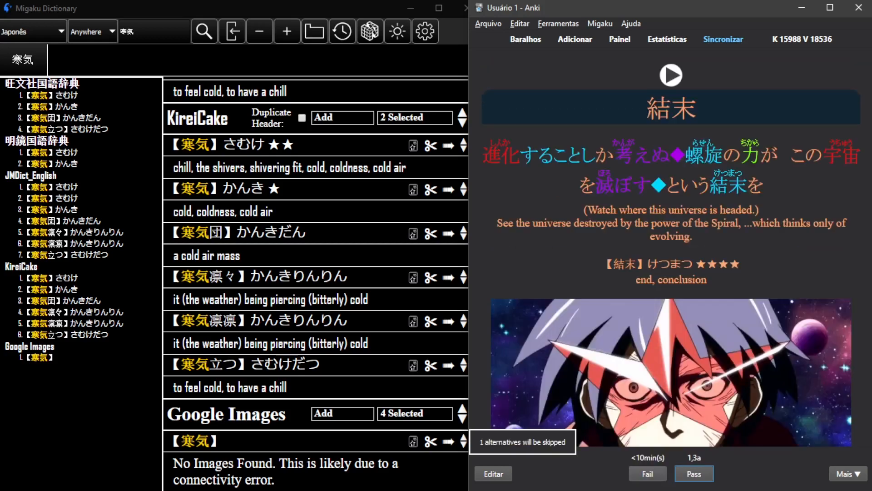
pyautogui.press('space')
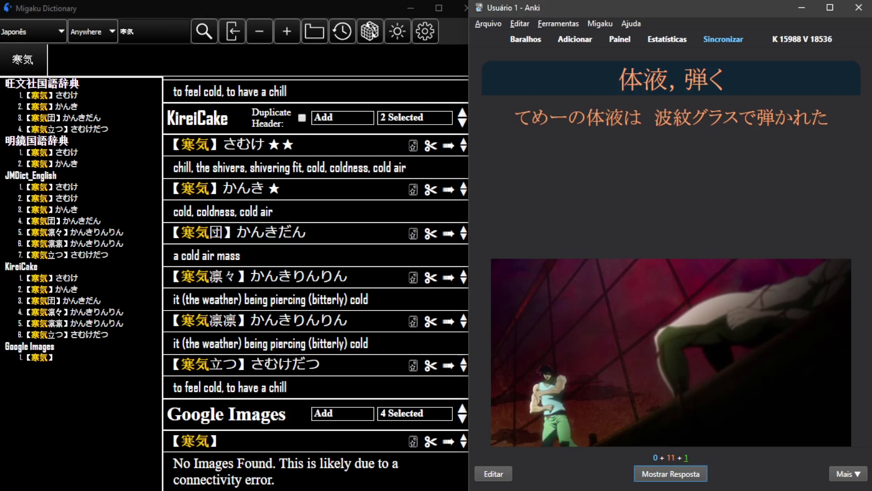
# Step: Reveal the 体液, 弾く card and the 一時, 感情 card, grading both Pass
pyautogui.press('space')
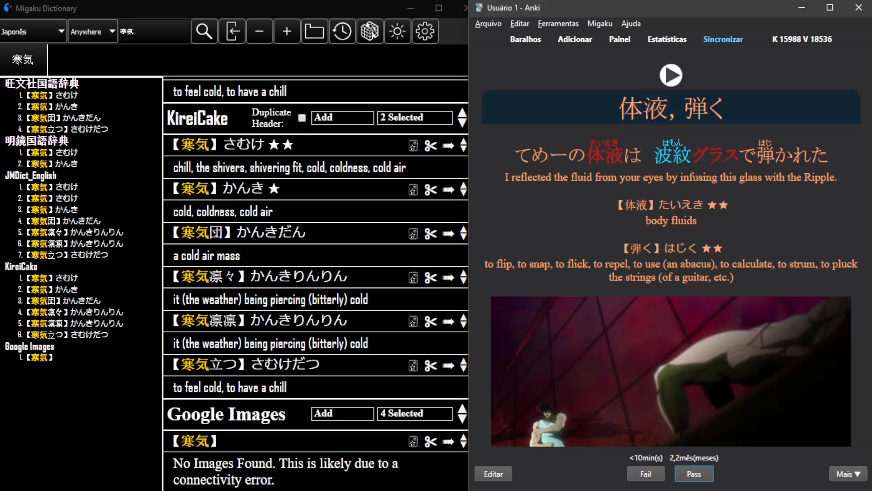
pyautogui.press('space')
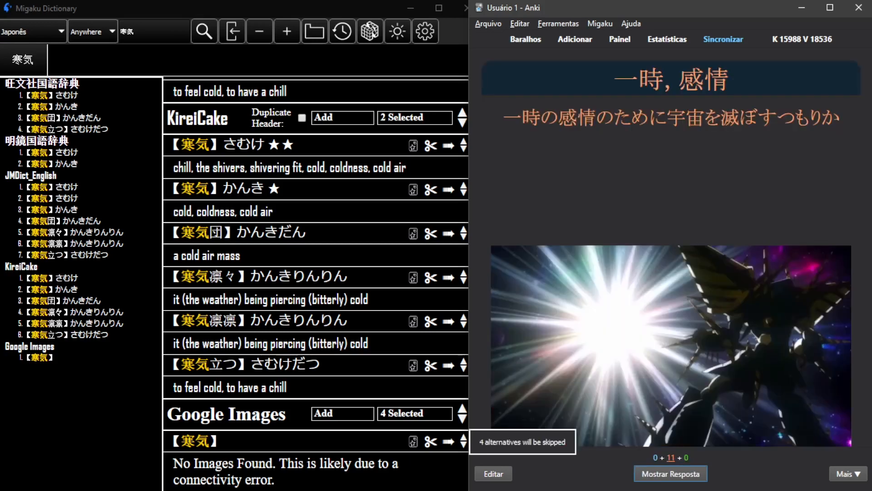
pyautogui.press('space')
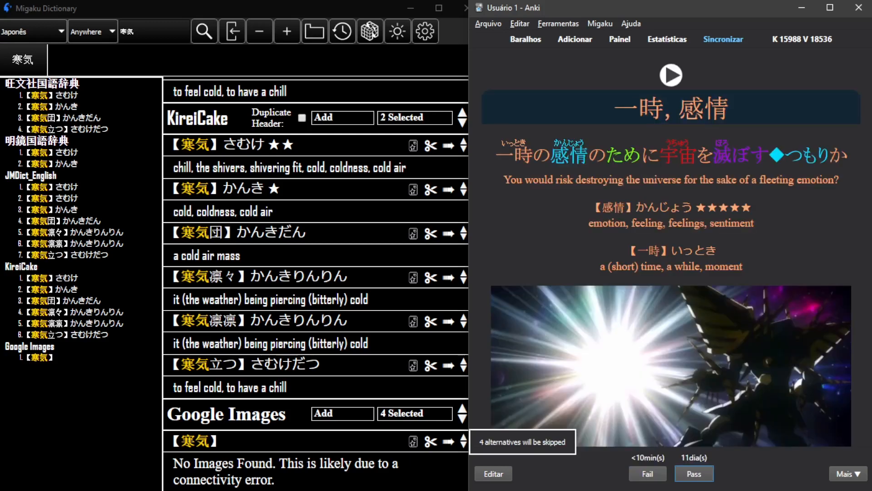
pyautogui.press('space')
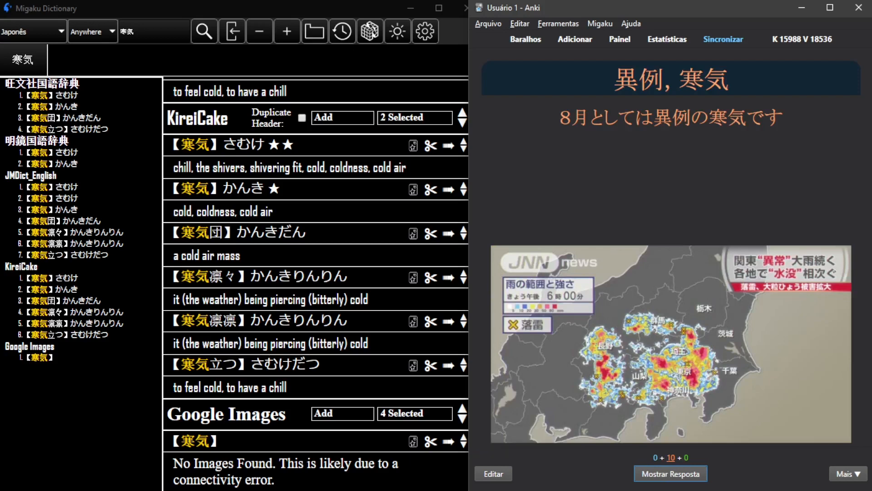
# Step: Review the returning 異例, 寒気 card and the 良家 card, revealing each answer and grading it Pass
pyautogui.press('space')
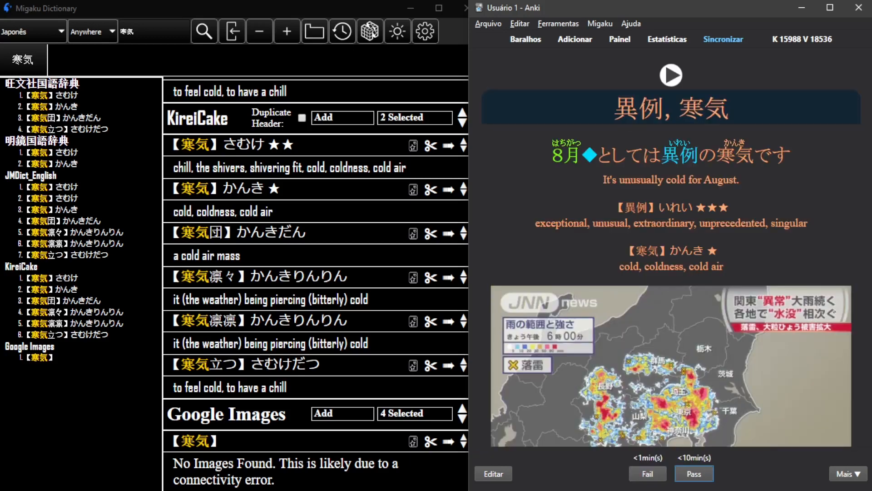
pyautogui.press('space')
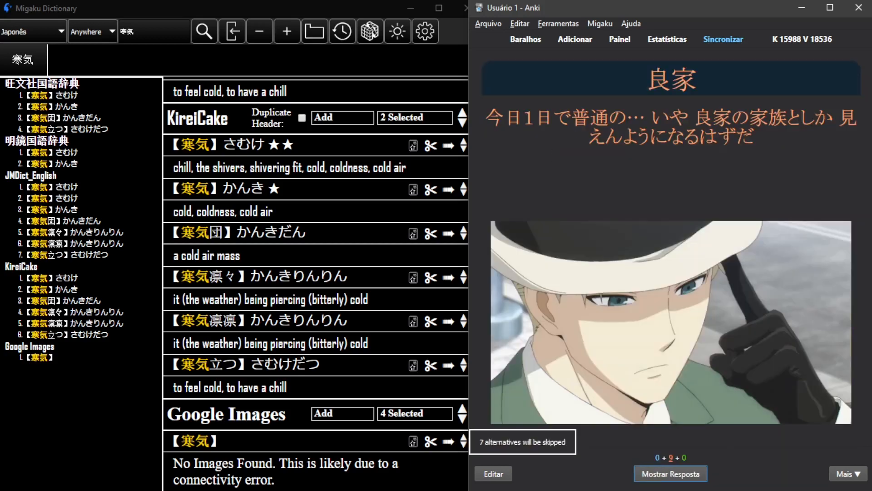
pyautogui.press('space')
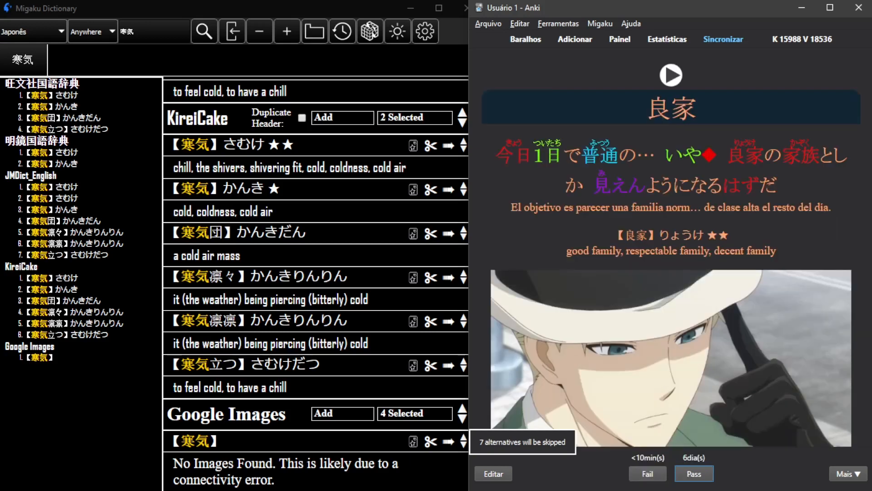
pyautogui.press('space')
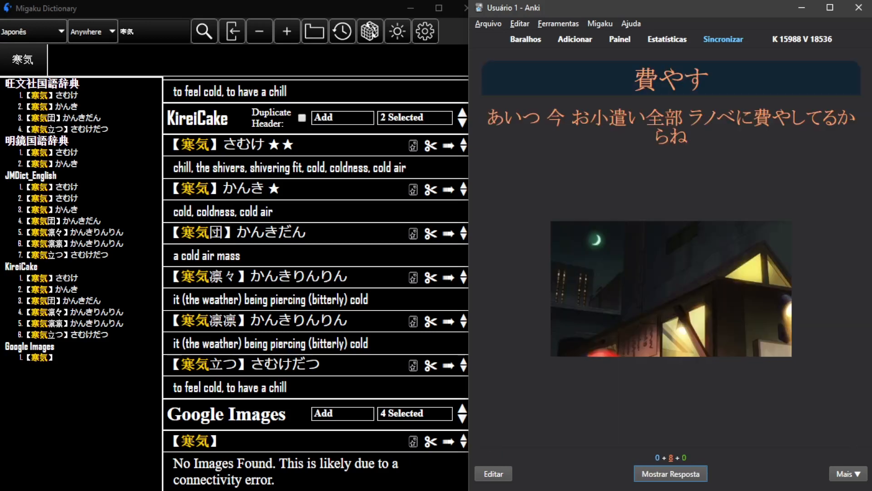
# Step: Reveal the 費やす card and the 親御さん card in turn, grading each one Pass
pyautogui.press('space')
pyautogui.press('space')
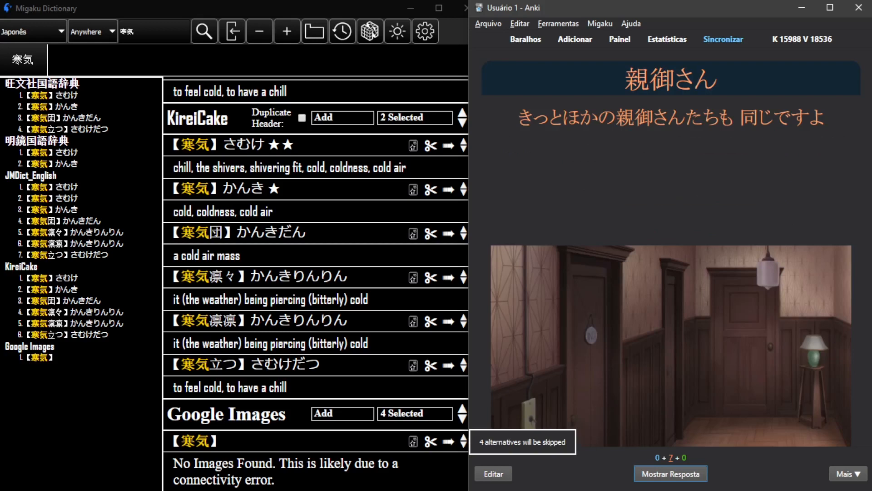
pyautogui.press('space')
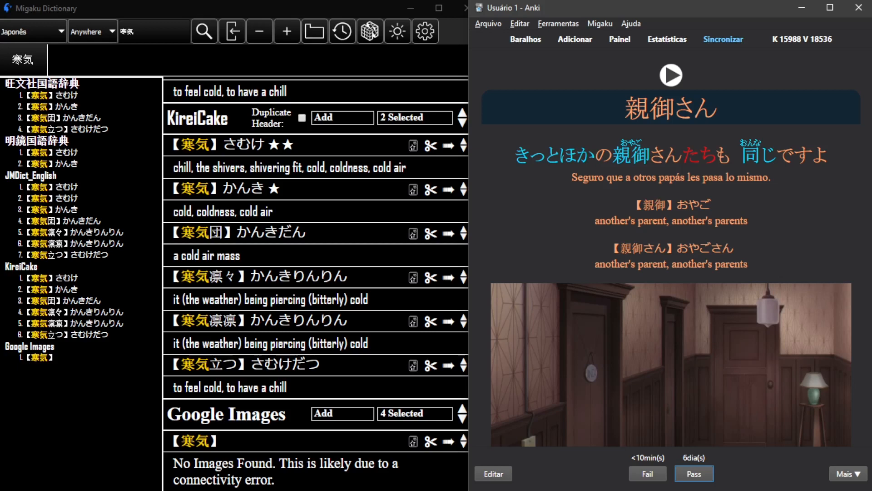
pyautogui.press('space')
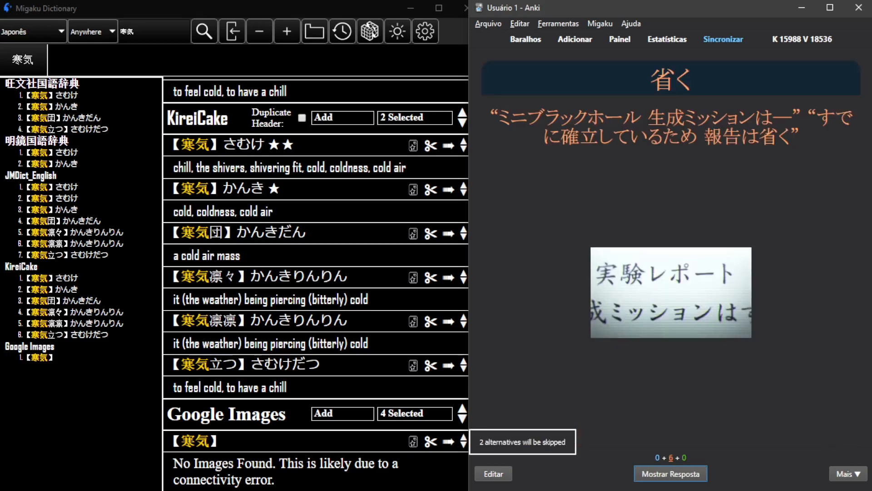
# Step: Review the 省く and 手応え cards, revealing each answer and grading both Pass
pyautogui.press('space')
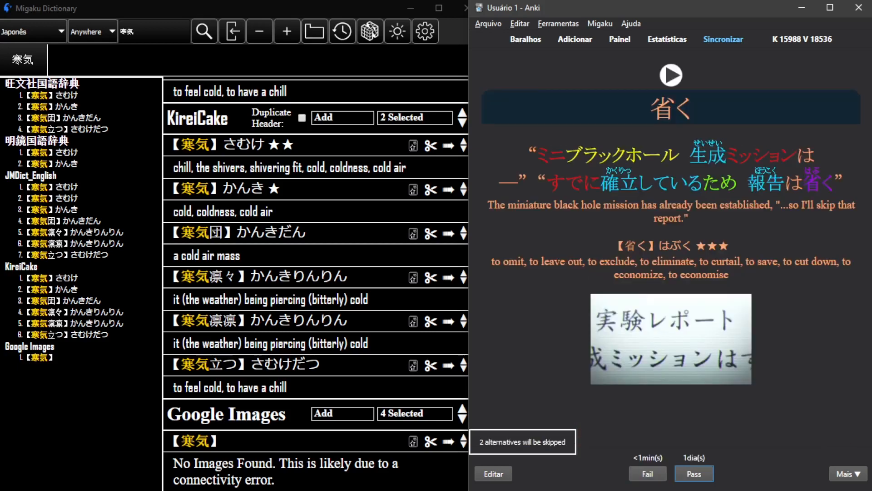
pyautogui.press('space')
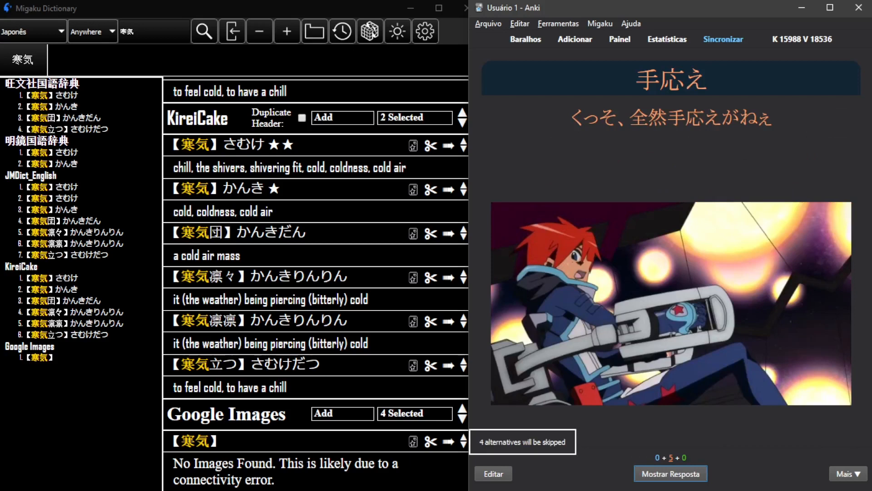
pyautogui.press('space')
pyautogui.press('space')
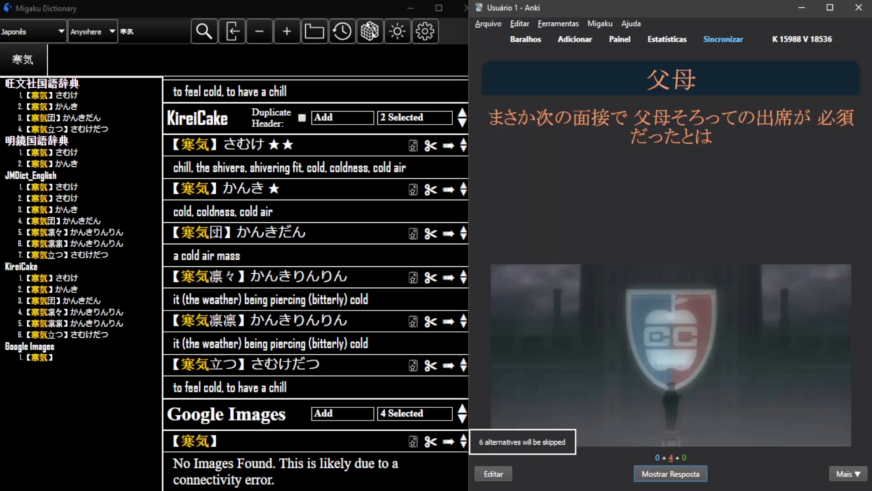
# Step: Reveal the 父母 card, check the pitch accent readings of 必須 in its sentence, and grade the card Pass
pyautogui.press('space')
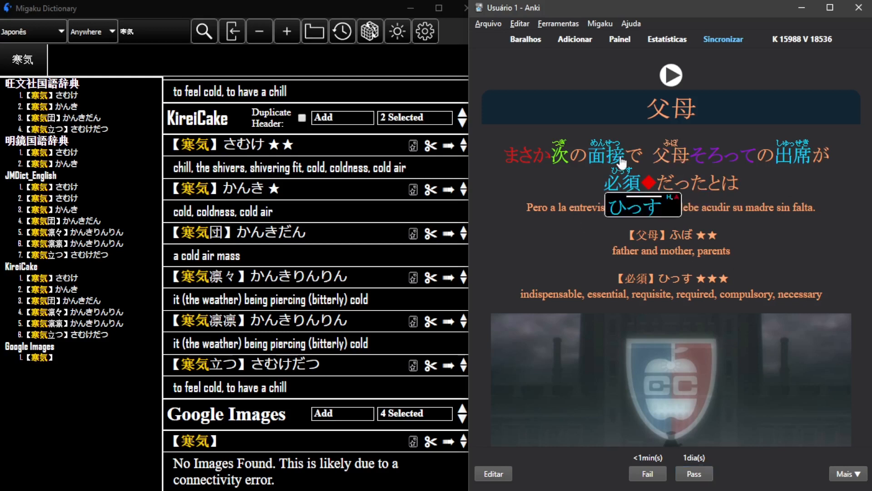
pyautogui.moveTo(645, 200)
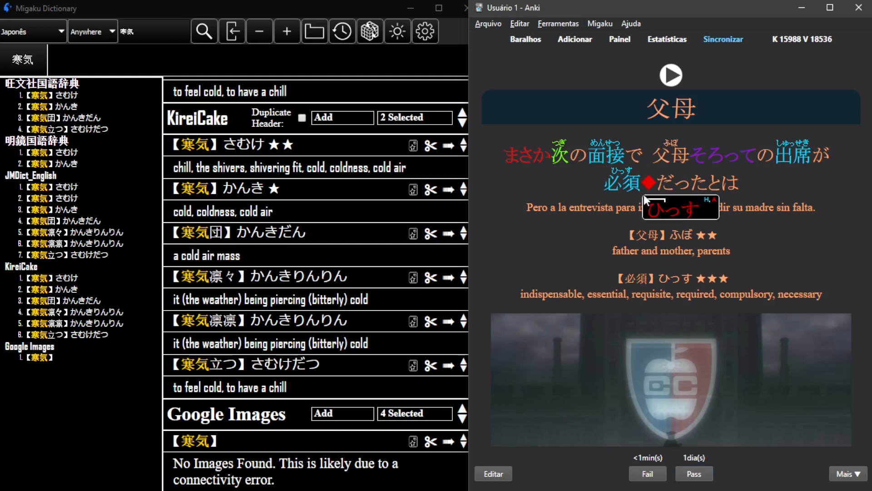
pyautogui.doubleClick(663, 154)
pyautogui.moveTo(599, 159)
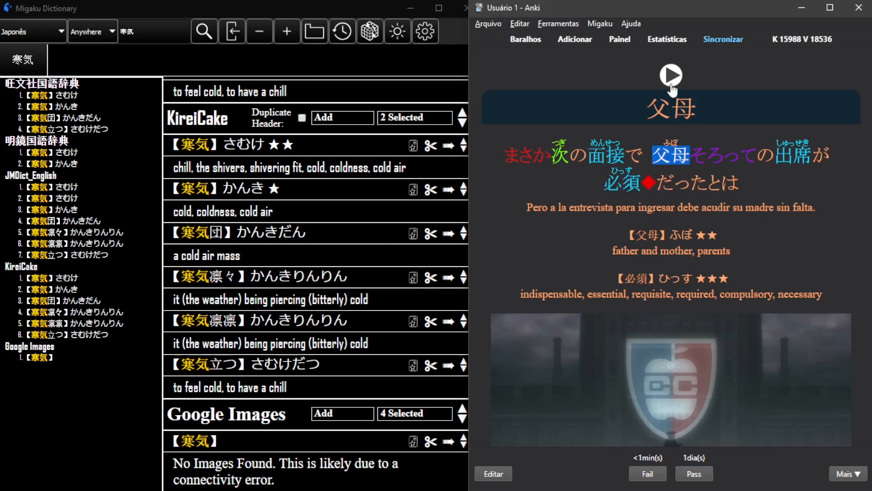
pyautogui.click(710, 108)
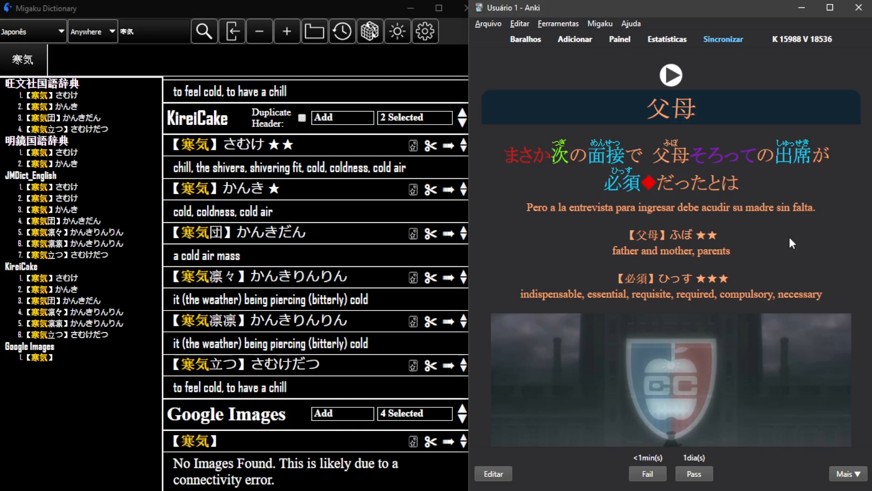
pyautogui.press('space')
# Step: Reveal and grade the 亀裂 card Pass, and do the same for the 淵 card
pyautogui.press('space')
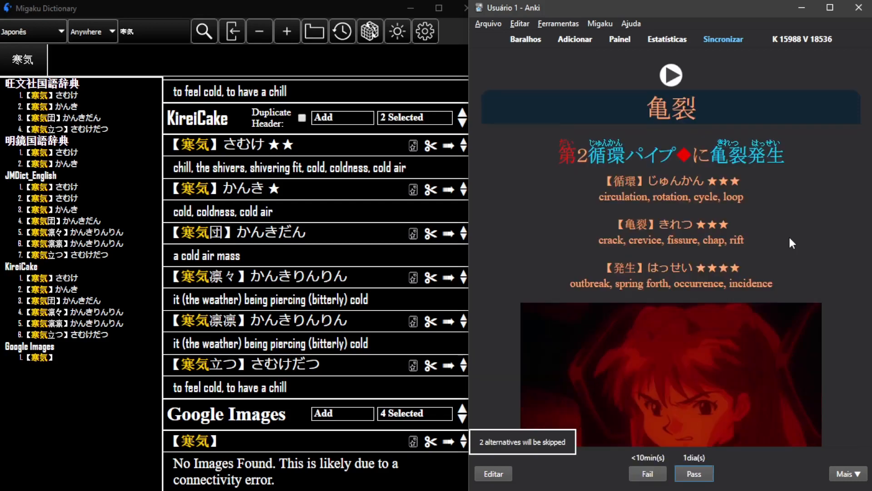
pyautogui.press('space')
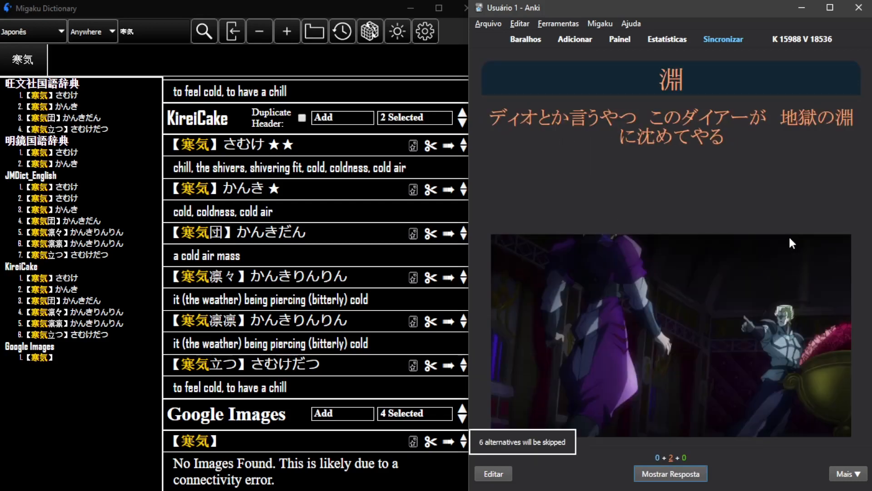
pyautogui.press('space')
pyautogui.press('space')
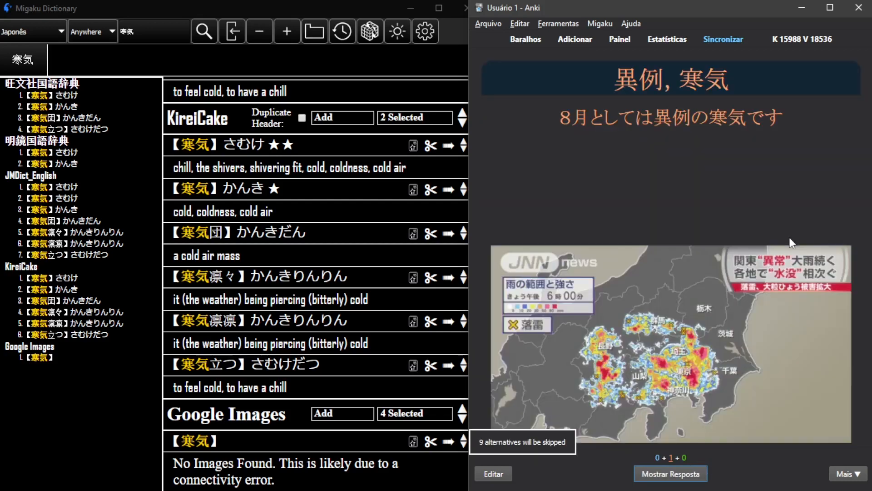
# Step: Reveal the returning 異例, 寒気 card, grade it Pass, and go back to the deck list
pyautogui.press('space')
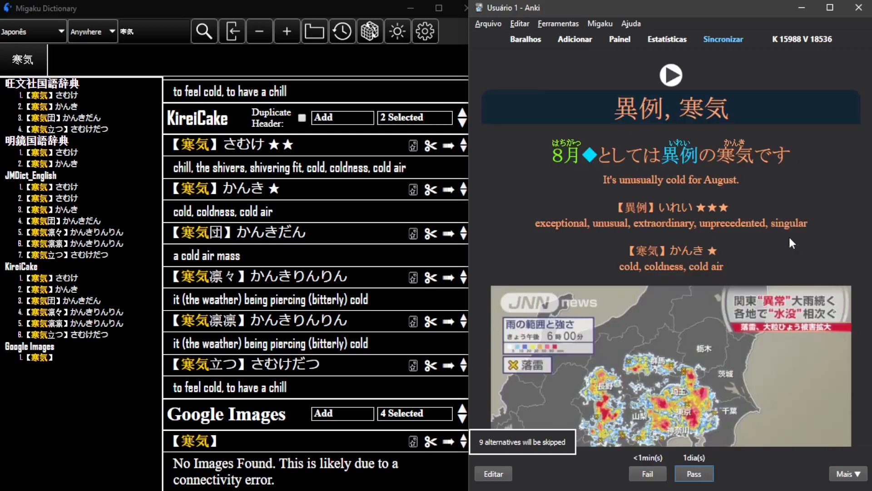
pyautogui.press('space')
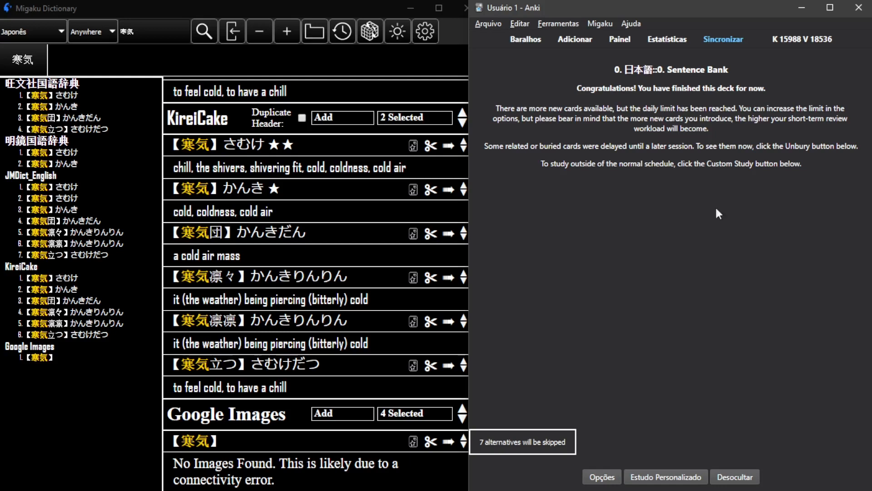
pyautogui.click(529, 40)
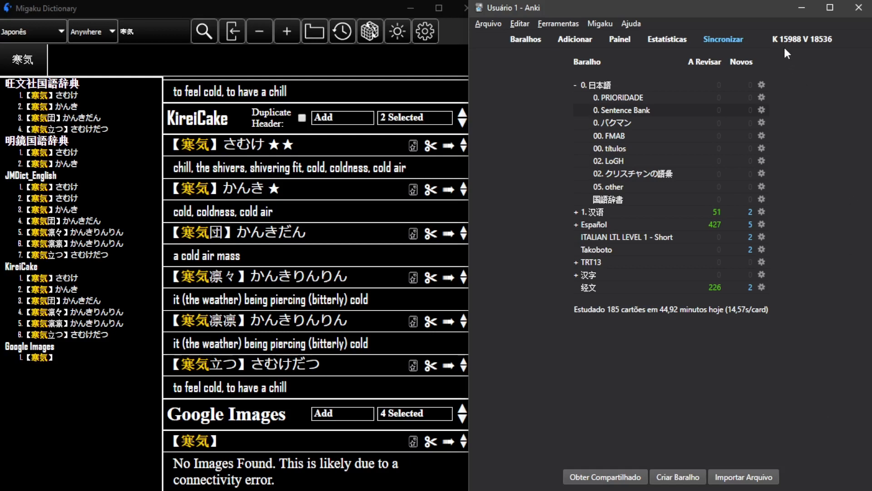
pyautogui.click(568, 22)
pyautogui.moveTo(622, 184)
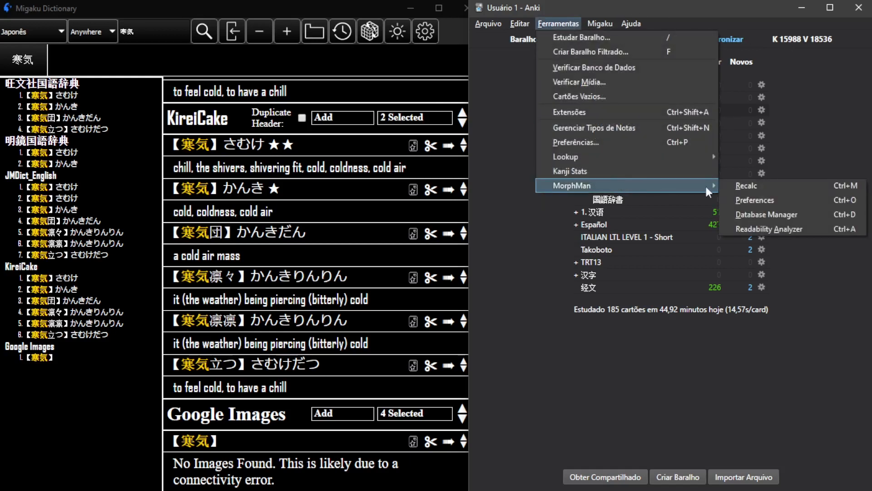
pyautogui.click(725, 190)
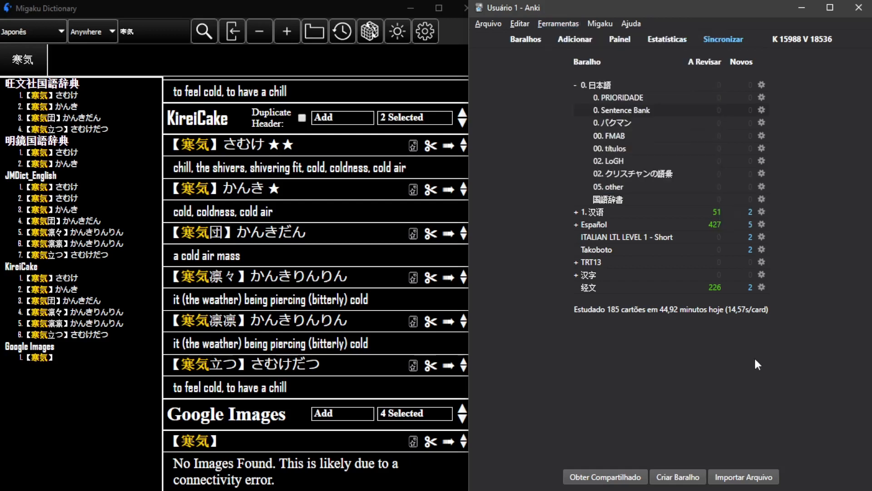
# Step: Open the card browser, show the 0. Sentence Bank deck, and look through its suspended cards down to the first active new ones
pyautogui.click(619, 40)
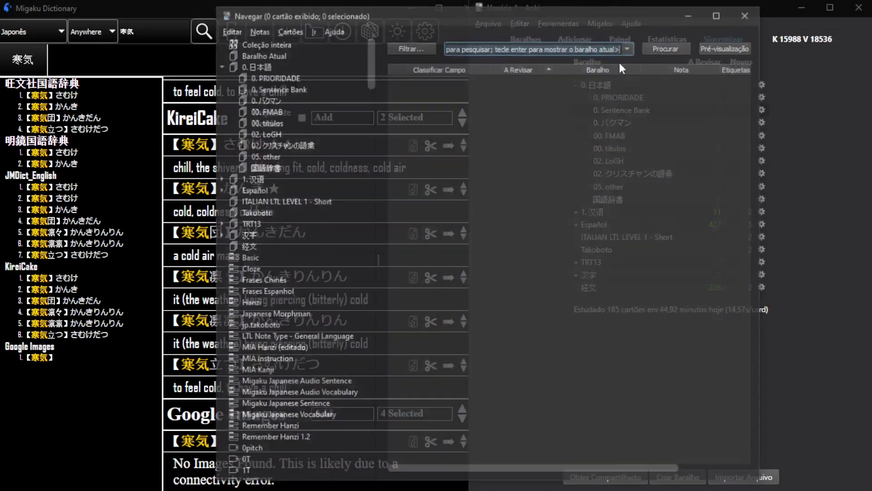
pyautogui.click(291, 87)
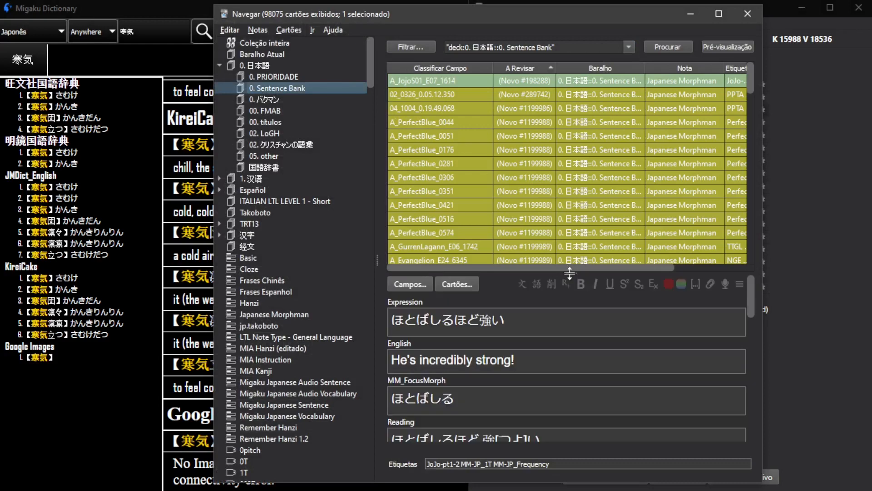
pyautogui.moveTo(574, 269); pyautogui.dragTo(574, 282)
pyautogui.scroll(-5, 607, 129)
pyautogui.scroll(-3, 590, 145)
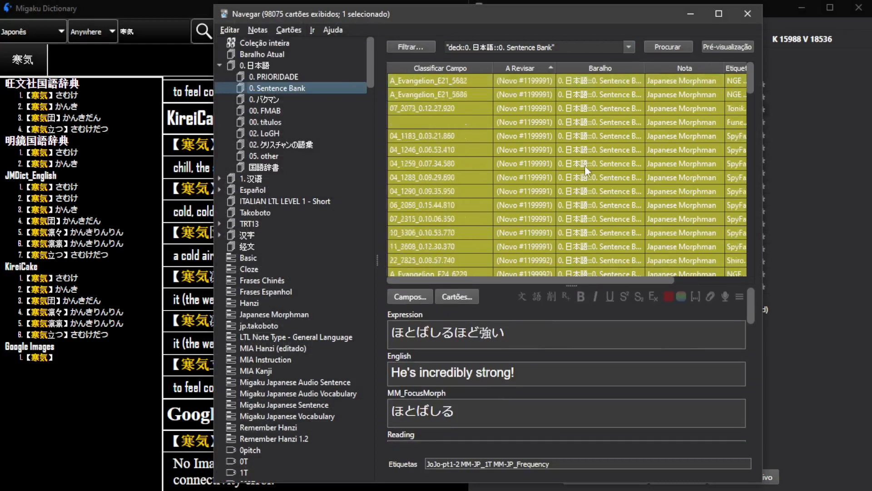
pyautogui.scroll(8, 559, 127)
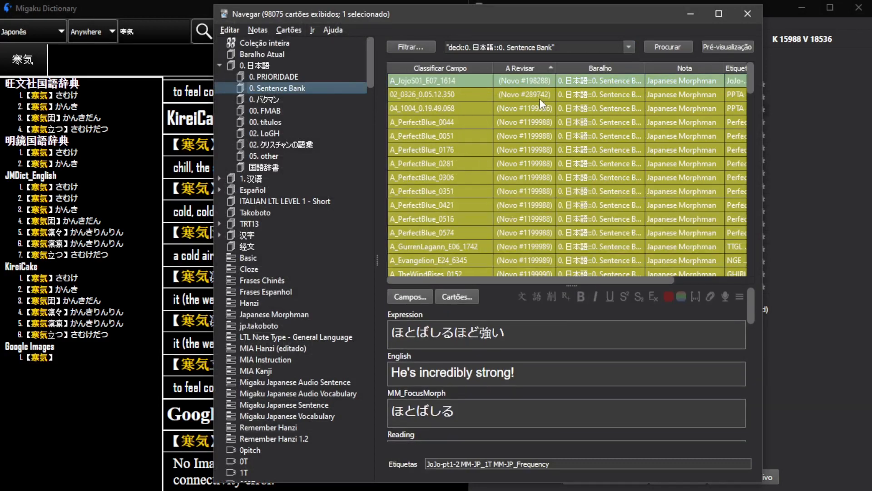
pyautogui.scroll(-10, 569, 91)
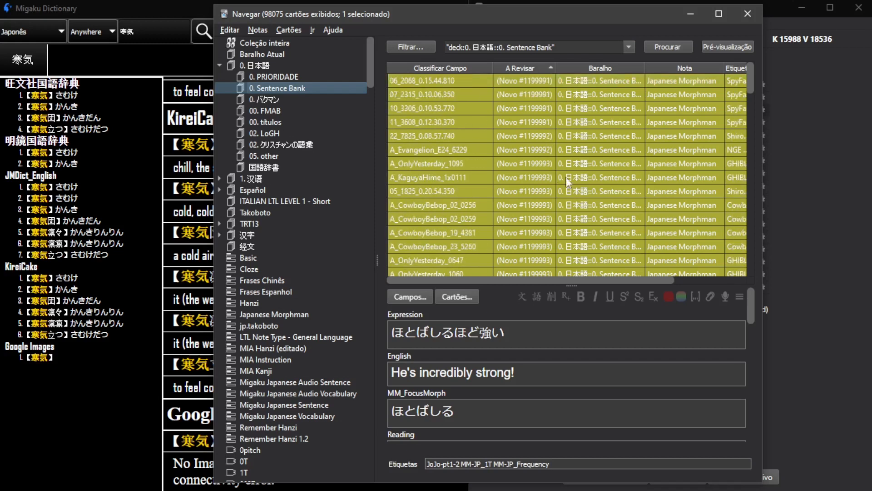
pyautogui.scroll(-2, 575, 137)
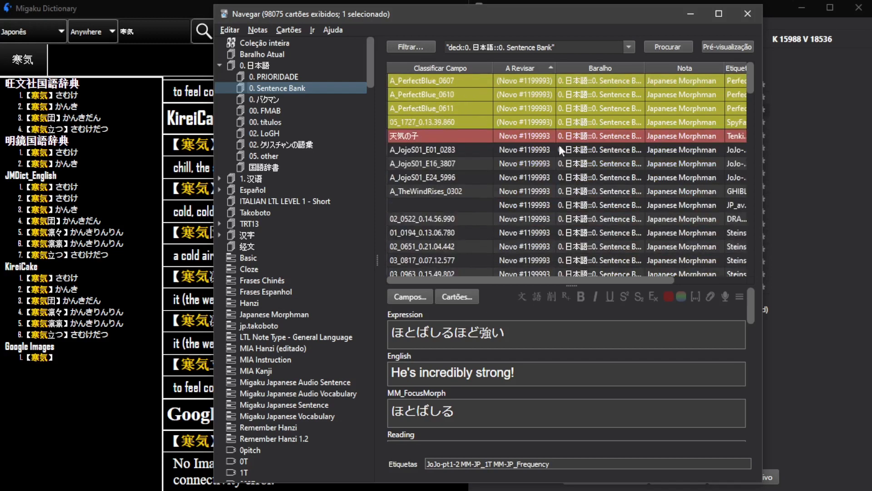
# Step: Select the A_JojoS01_E01_0283 note, enlarge its field area, and examine its fields from Expression to MM_Index
pyautogui.click(552, 138)
pyautogui.click(559, 149)
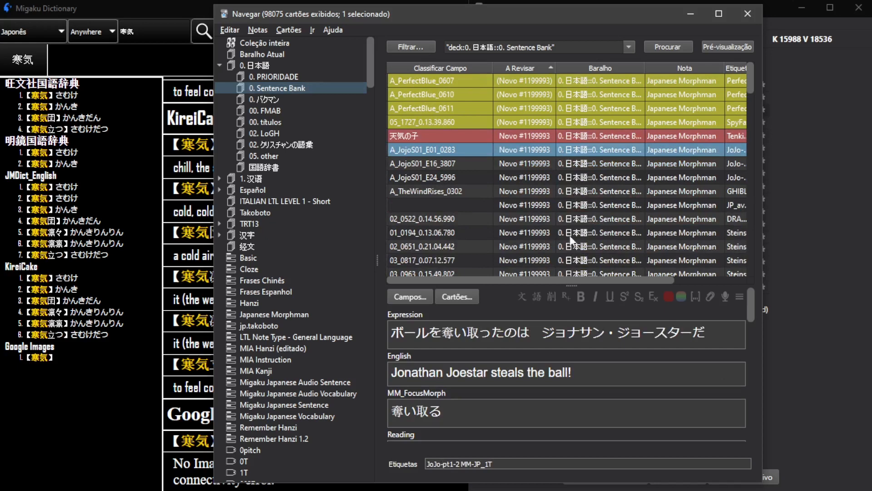
pyautogui.scroll(-2, 563, 310)
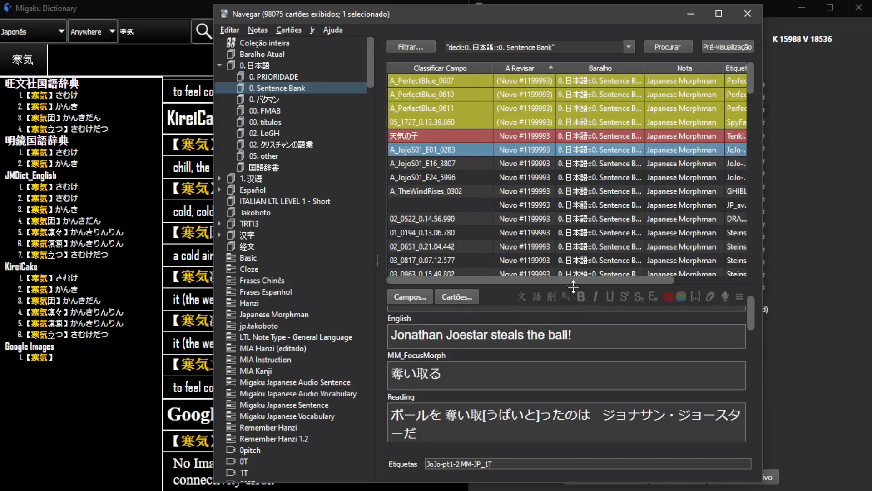
pyautogui.moveTo(573, 286); pyautogui.dragTo(573, 165)
pyautogui.scroll(-4, 619, 258)
pyautogui.scroll(-3, 619, 258)
pyautogui.scroll(3, 620, 268)
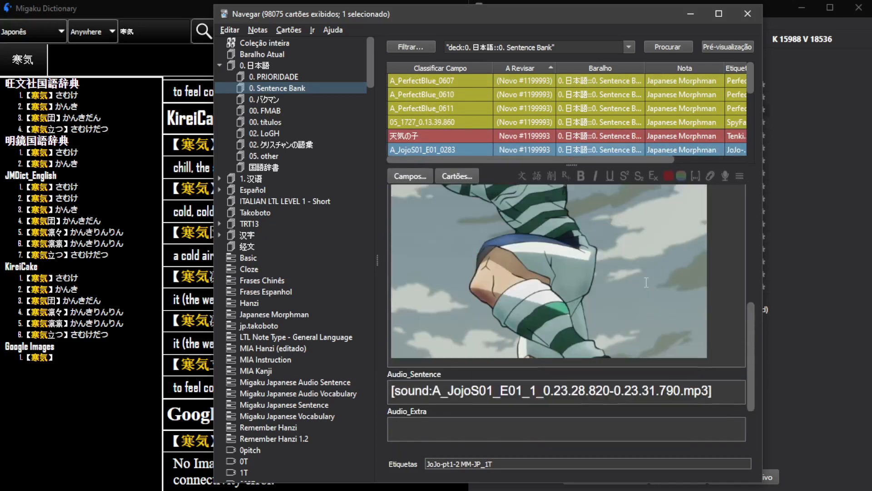
pyautogui.scroll(-3, 618, 279)
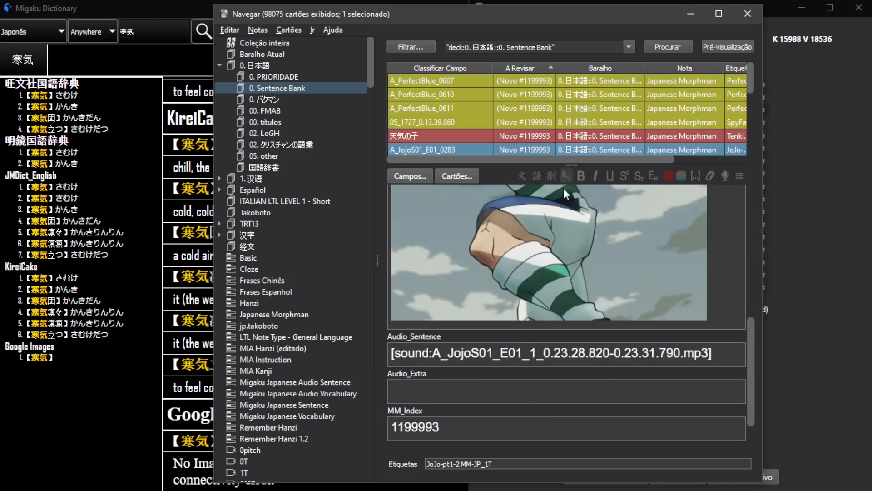
pyautogui.scroll(6, 567, 193)
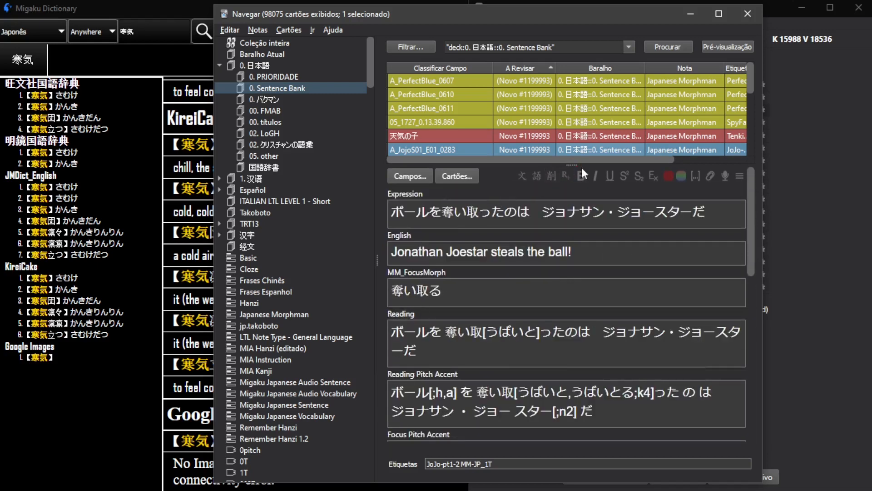
# Step: Enlarge the card list a little and compare the 天気の子 note with A_JojoS01_E16_3807, examining the latter's focus word, readings and definition fields
pyautogui.moveTo(573, 165); pyautogui.dragTo(572, 201)
pyautogui.press('Up')
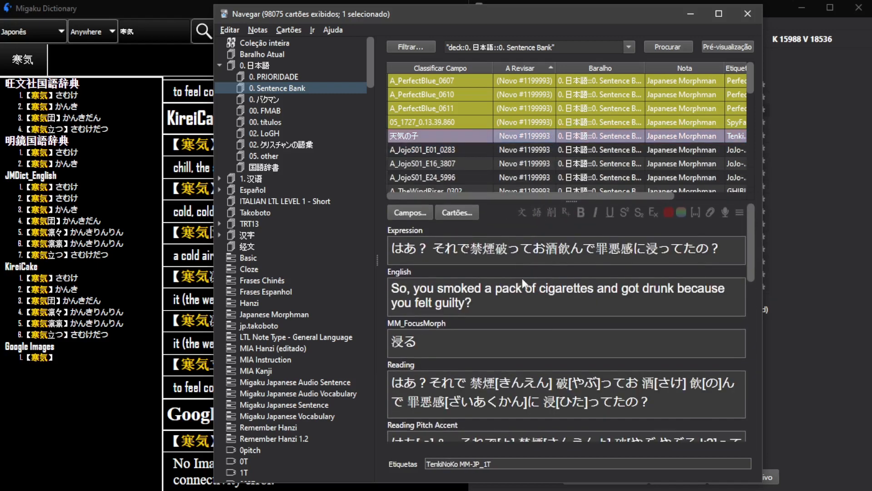
pyautogui.press('Down')
pyautogui.press('Down')
pyautogui.scroll(-1, 586, 144)
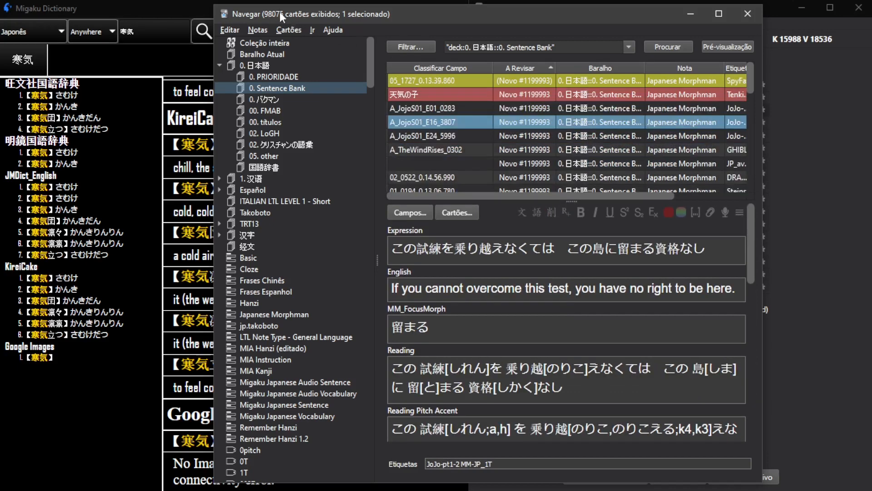
pyautogui.scroll(-5, 688, 132)
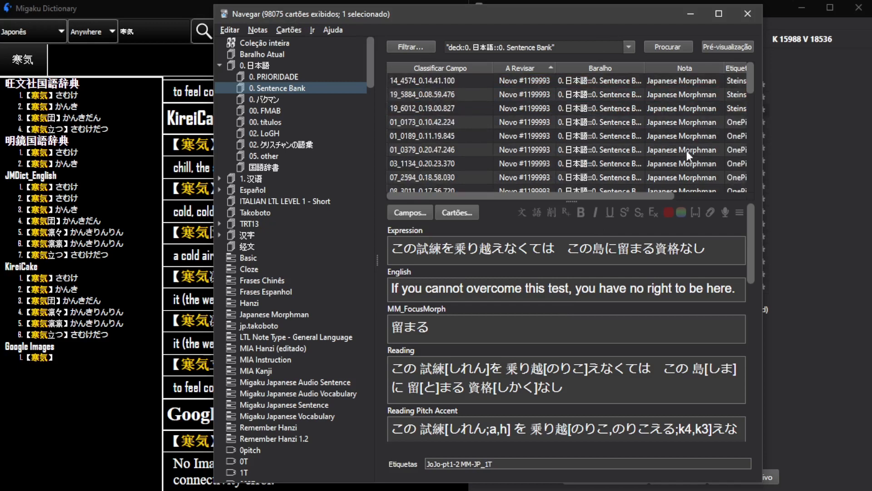
pyautogui.scroll(5, 664, 127)
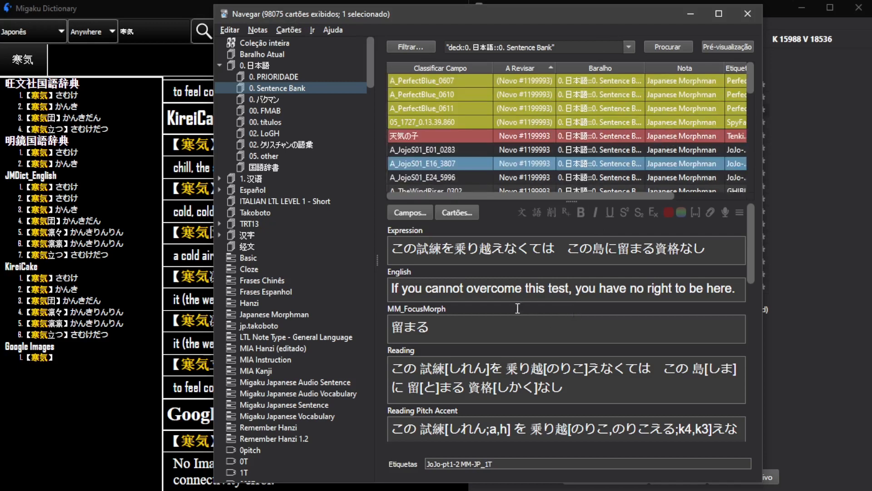
pyautogui.scroll(-5, 557, 274)
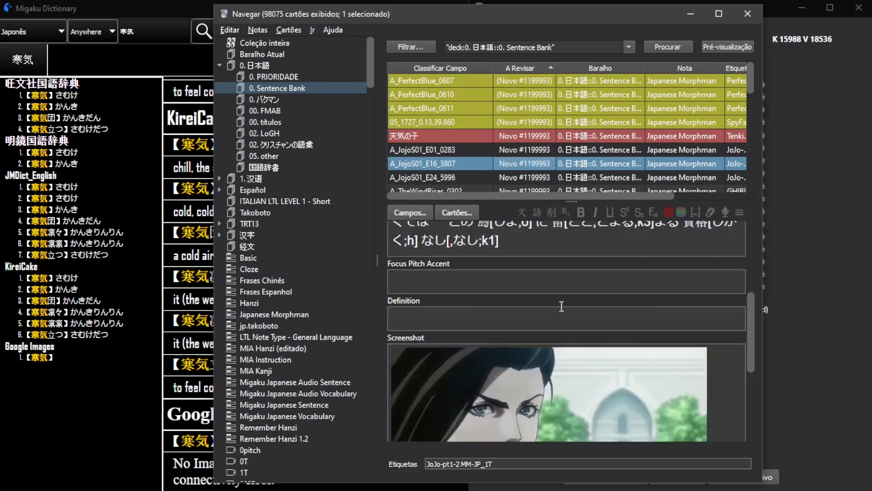
pyautogui.scroll(5, 500, 327)
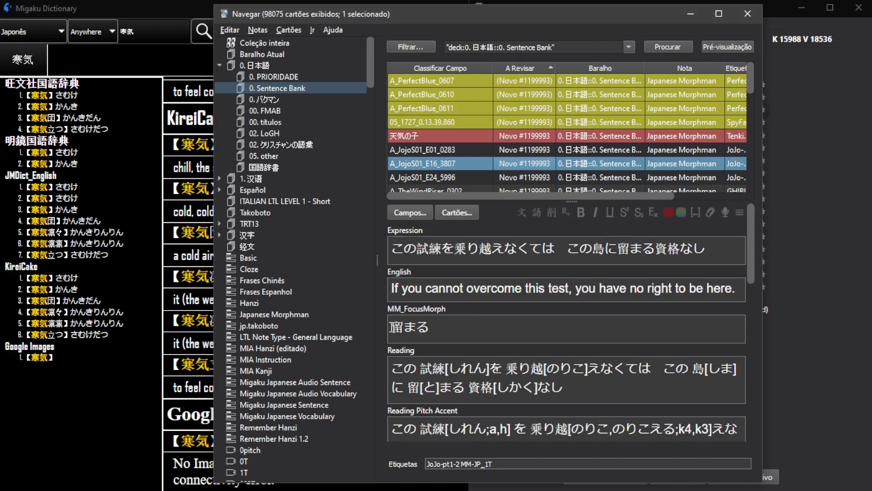
# Step: Check the focus word of A_JojoS01_E16_3807 and compare the following notes down to 03_0963_0.15.49.802
pyautogui.moveTo(391, 327); pyautogui.dragTo(486, 327)
pyautogui.click(485, 327)
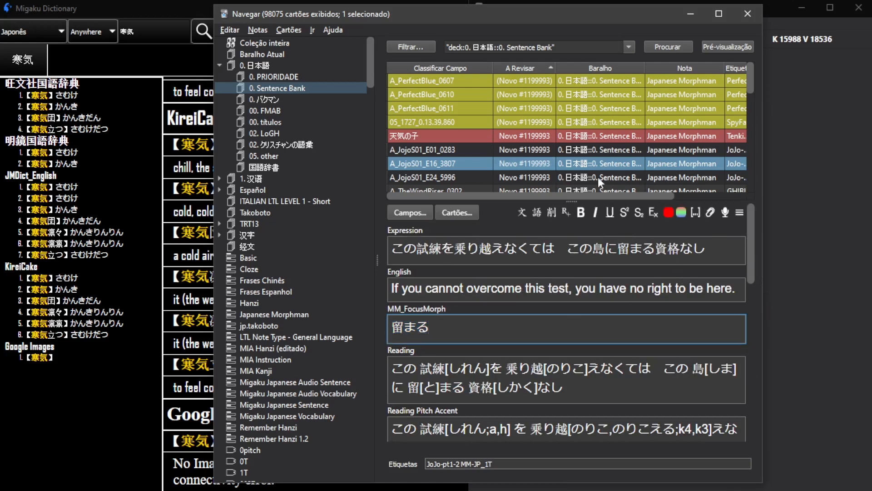
pyautogui.scroll(-1, 583, 170)
pyautogui.click(539, 161)
pyautogui.press('Down')
pyautogui.scroll(-1, 577, 168)
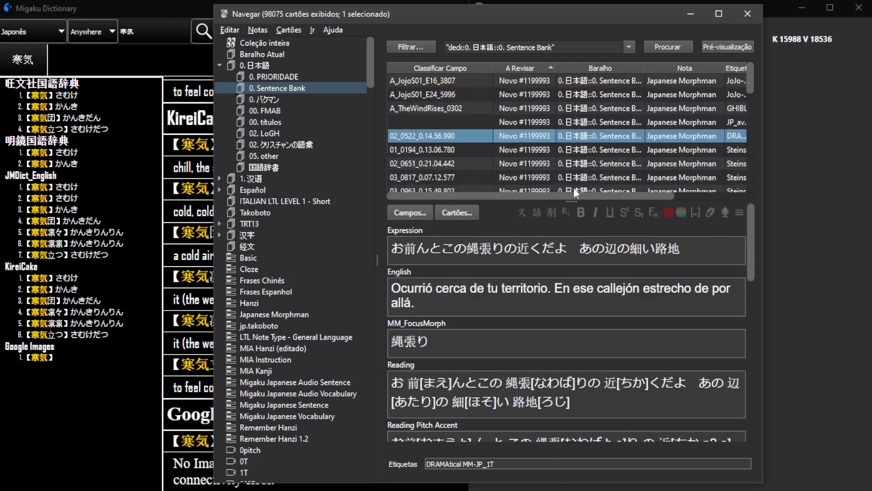
pyautogui.scroll(-1, 602, 169)
pyautogui.click(565, 145)
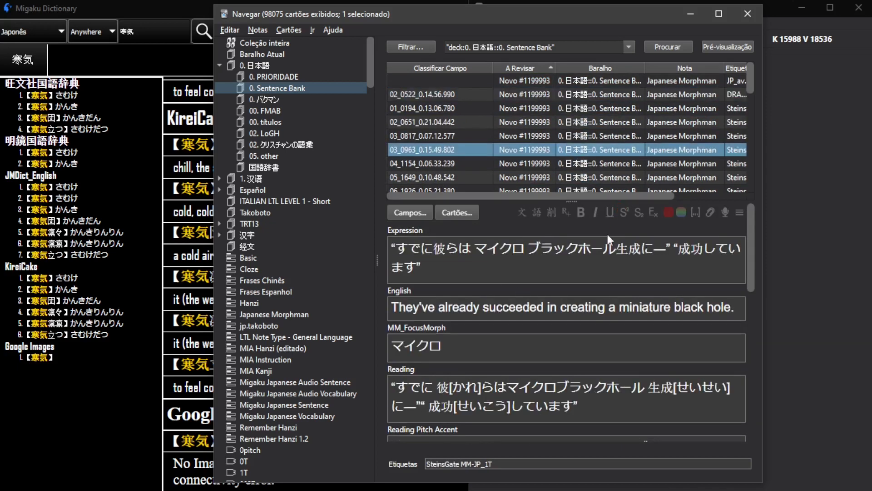
pyautogui.scroll(-1, 670, 136)
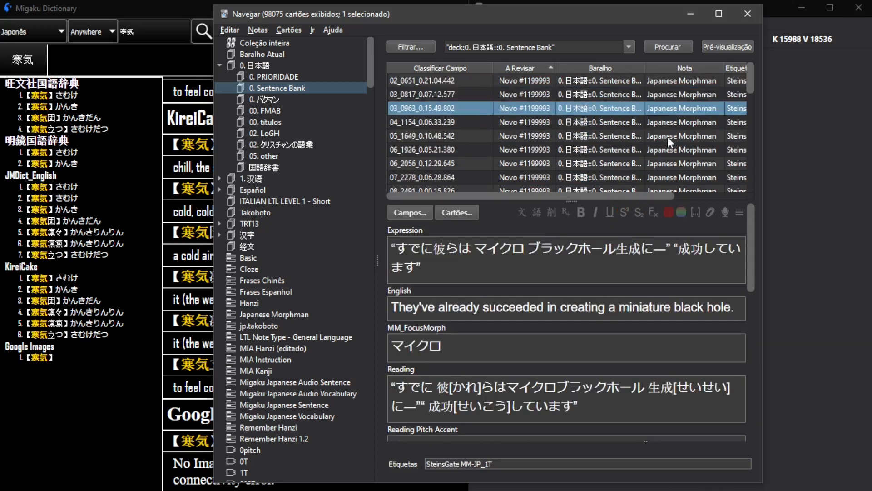
# Step: Go through the next SteinsGate notes to 06_2056_0.12.29.645 and examine its sentence, focus word and reading
pyautogui.press('Down')
pyautogui.press('Down')
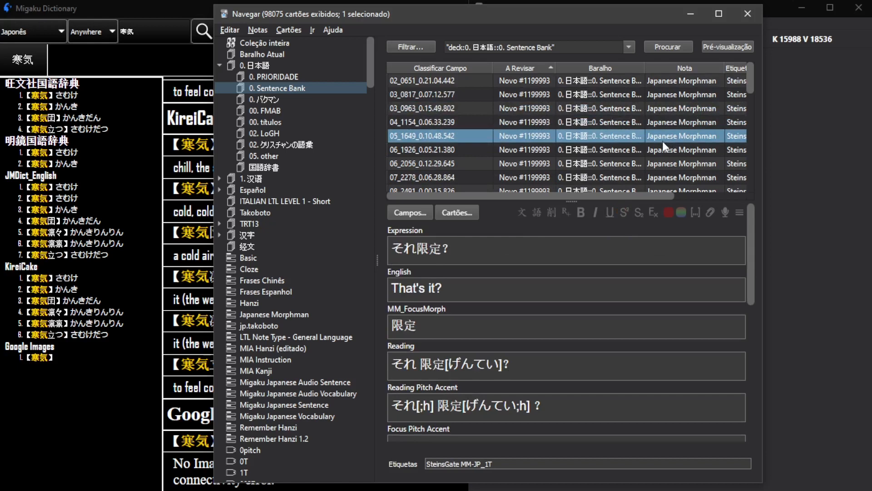
pyautogui.press('Down')
pyautogui.press('Down')
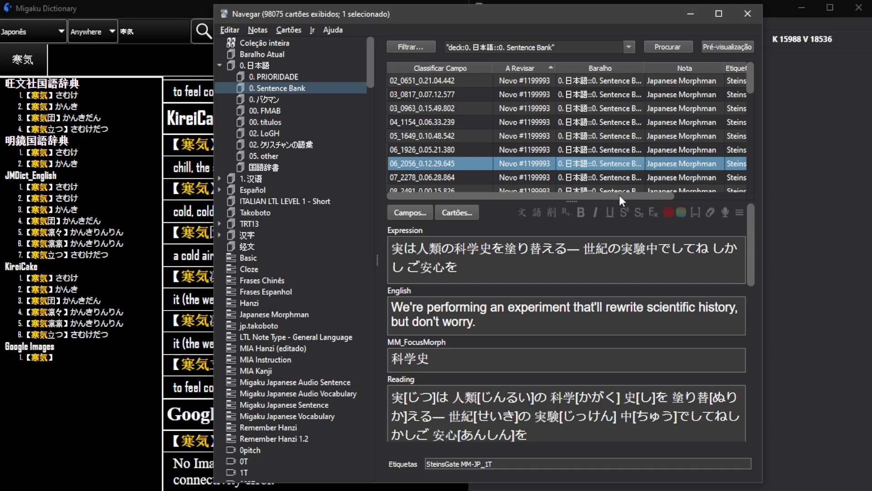
pyautogui.scroll(-2, 573, 293)
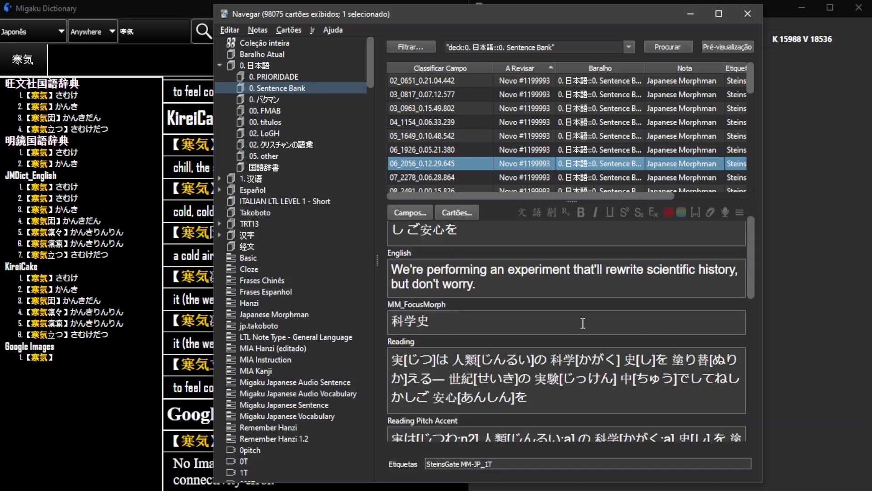
pyautogui.scroll(2, 531, 317)
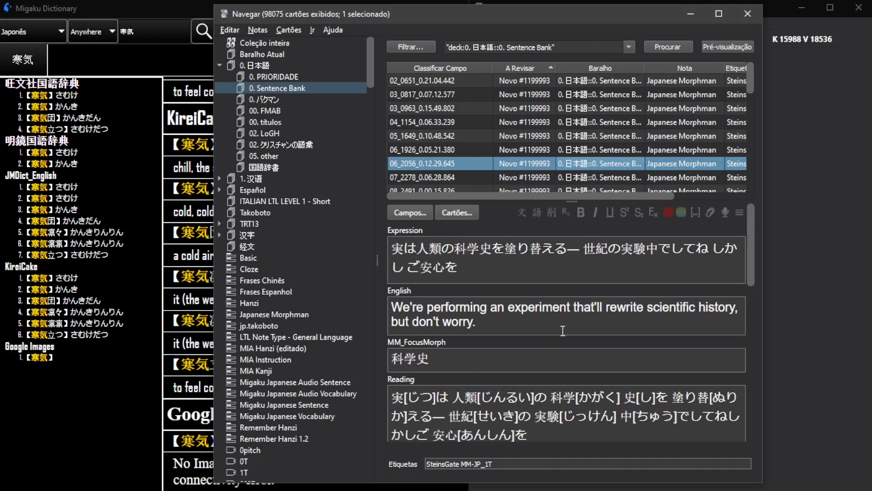
# Step: Tag the 03_0963_0.15.49.802 note (マイクロ) as MM-JP_AlreadyKnown and check the SteinsGate notes following it
pyautogui.click(568, 114)
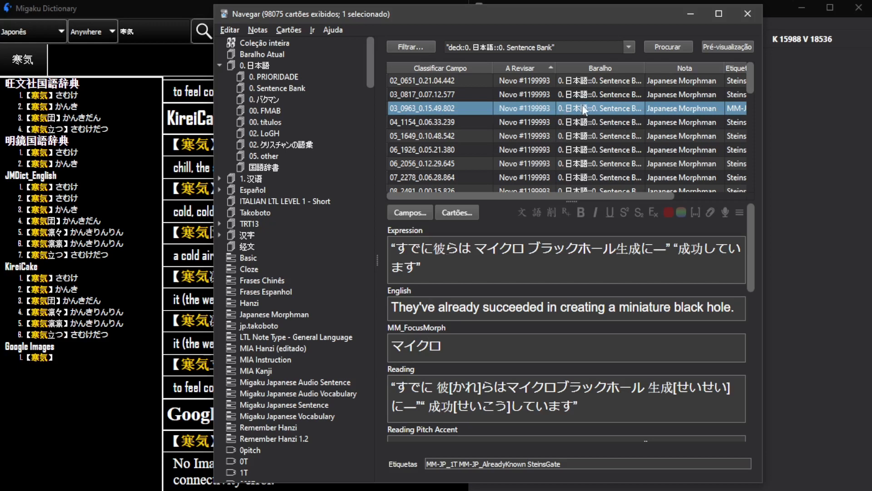
pyautogui.click(602, 133)
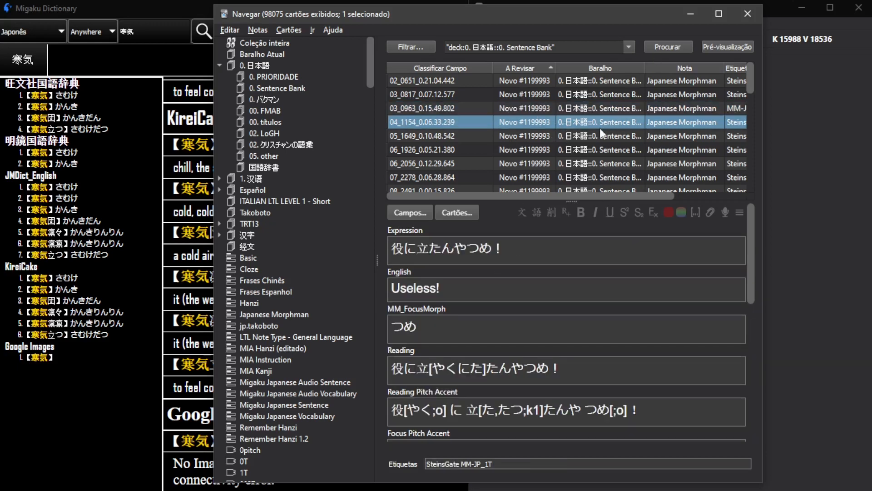
pyautogui.press('Down')
pyautogui.press('Down')
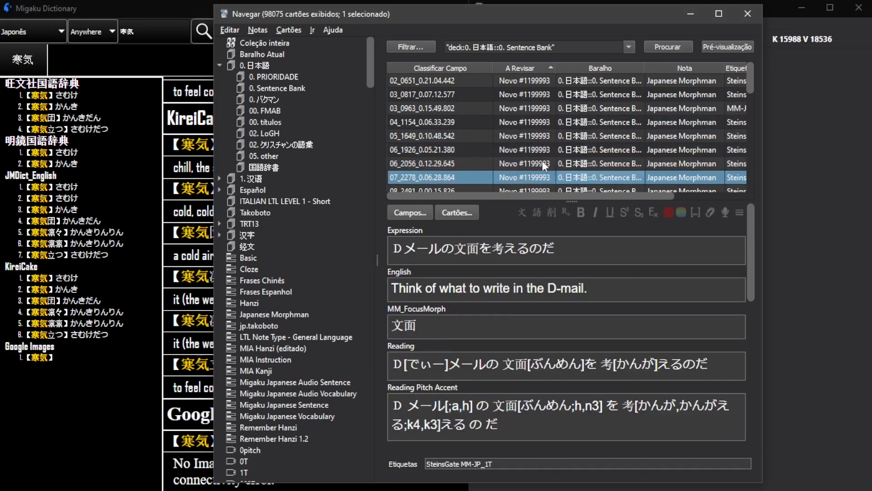
# Step: Look through the remaining SteinsGate notes and on to the OnePiece note 01_0189_0.11.19.845, checking each focus word
pyautogui.scroll(-1, 524, 267)
pyautogui.press('Down')
pyautogui.press('Down')
pyautogui.press('Down')
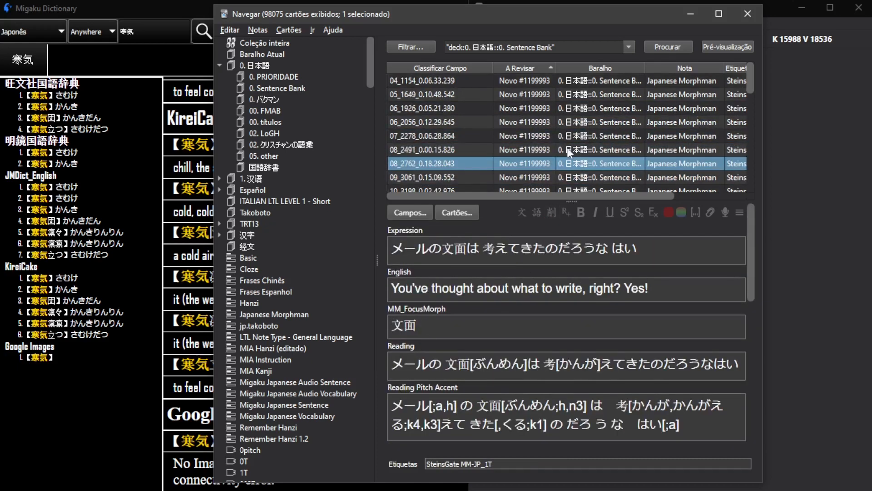
pyautogui.press('Down')
pyautogui.press('Down')
pyautogui.press('Down')
pyautogui.press('Down')
pyautogui.press('Down')
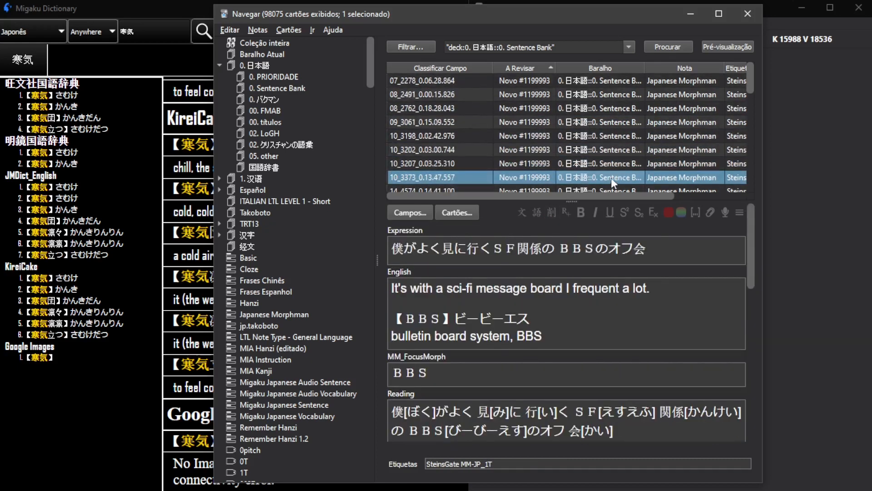
pyautogui.press('Down')
pyautogui.press('Down')
pyautogui.press('Down')
pyautogui.press('Down')
pyautogui.press('Down')
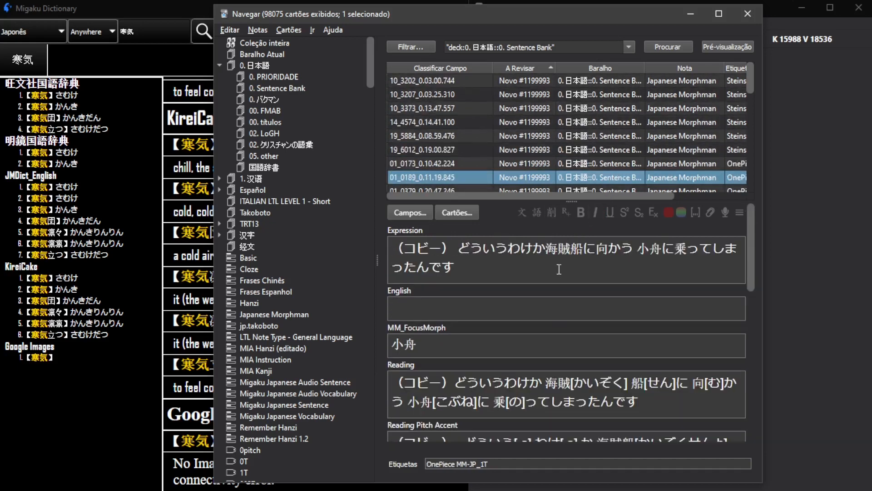
# Step: Look through the OnePiece notes down to 13_4837_0.08.21.959, checking their sentences and focus words
pyautogui.press('Down')
pyautogui.press('Down')
pyautogui.press('Down')
pyautogui.press('Down')
pyautogui.press('Down')
pyautogui.press('Down')
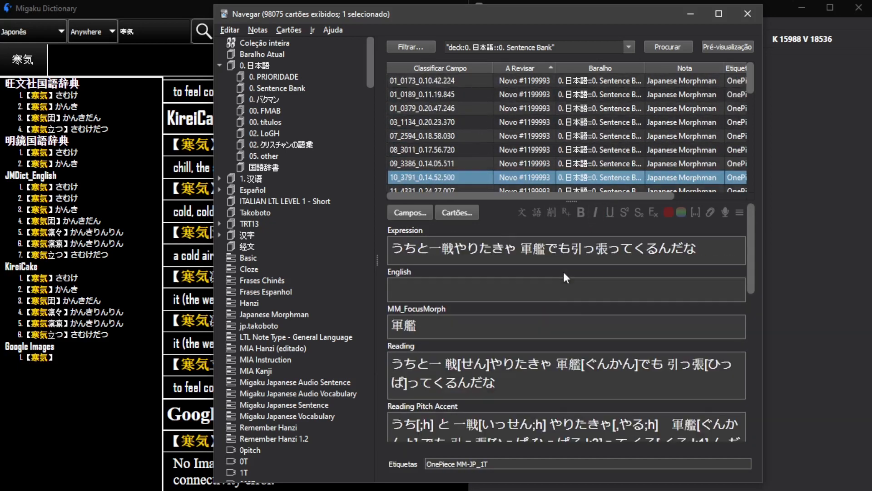
pyautogui.press('Down')
pyautogui.press('Down')
pyautogui.press('Down')
pyautogui.press('Down')
pyautogui.press('Down')
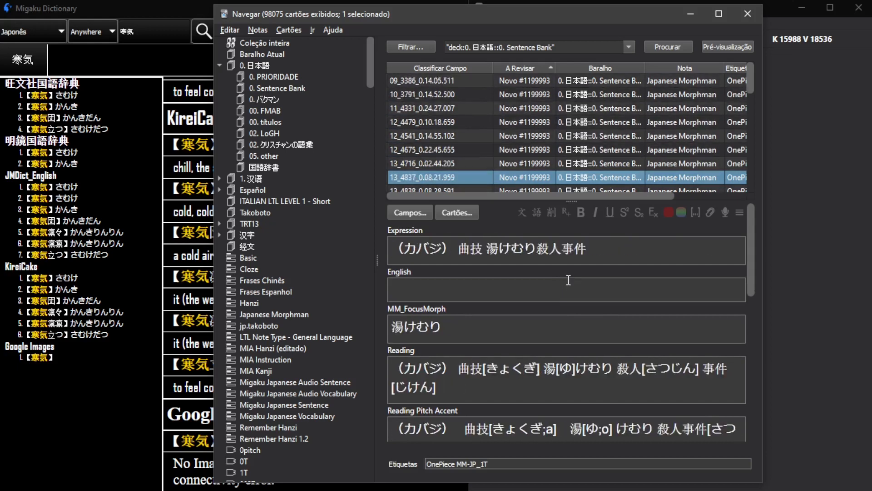
# Step: Return to the 天気の子 note and review the suspended cards sorted ahead of it
pyautogui.scroll(4, 618, 132)
pyautogui.scroll(5, 617, 131)
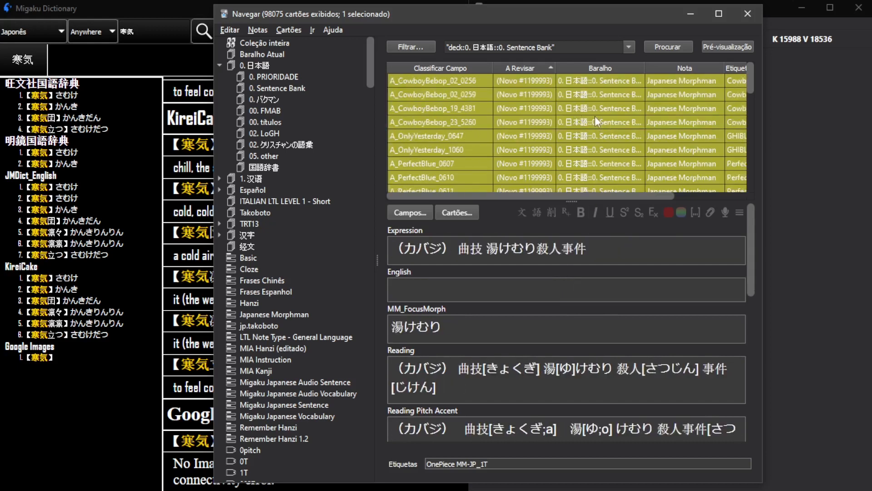
pyautogui.click(560, 137)
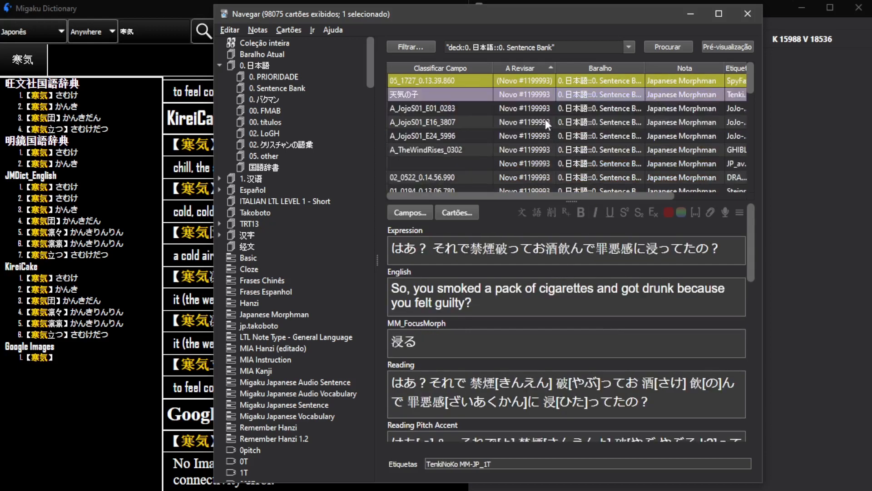
pyautogui.scroll(5, 560, 144)
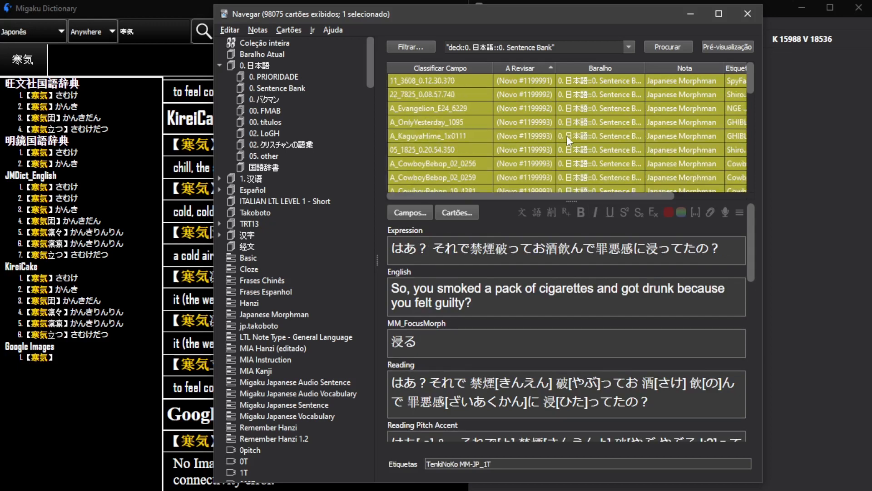
pyautogui.scroll(-5, 565, 98)
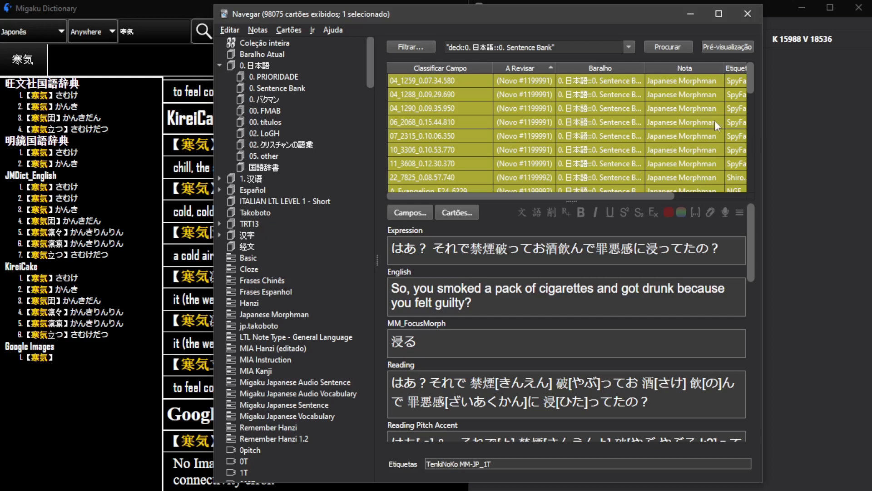
pyautogui.scroll(-10, 715, 121)
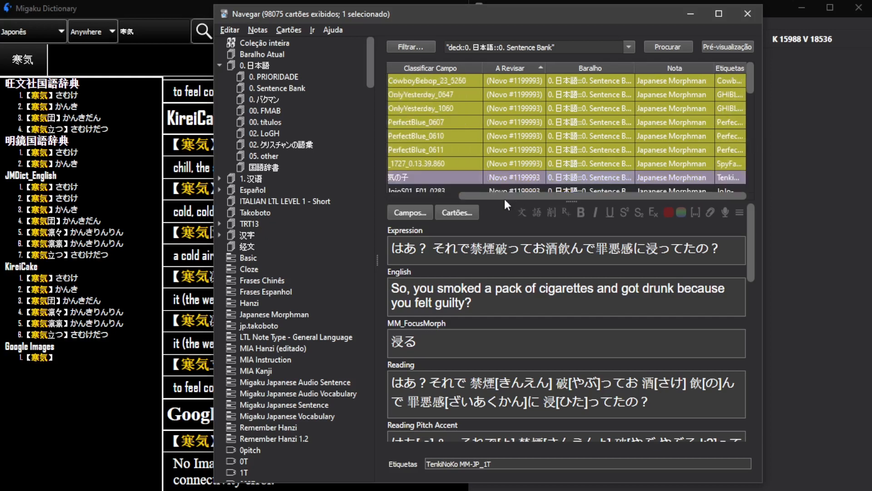
pyautogui.moveTo(504, 198); pyautogui.dragTo(468, 196)
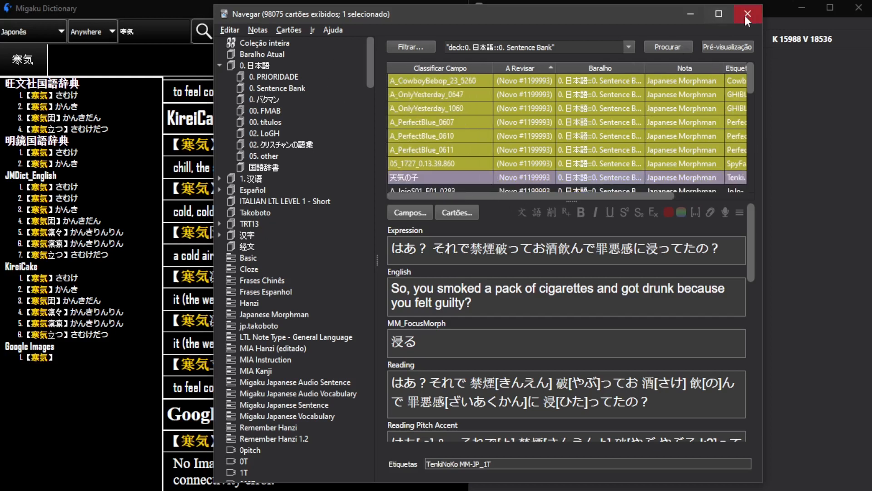
# Step: Close the card browser and run the MorphMan recalculation
pyautogui.press('Escape')
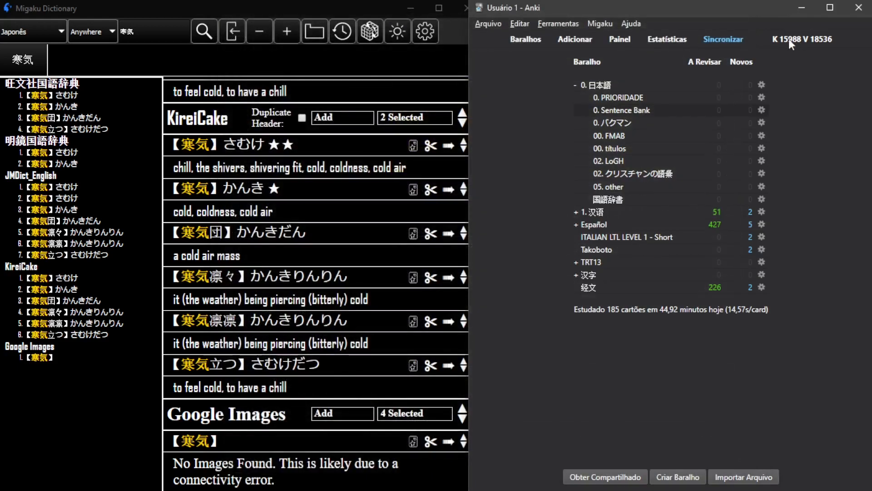
pyautogui.click(563, 22)
pyautogui.moveTo(565, 183)
pyautogui.click(751, 184)
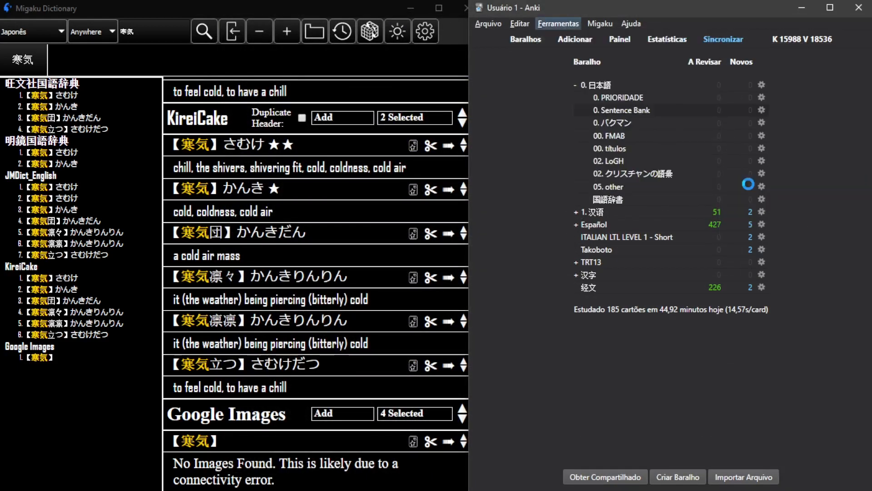
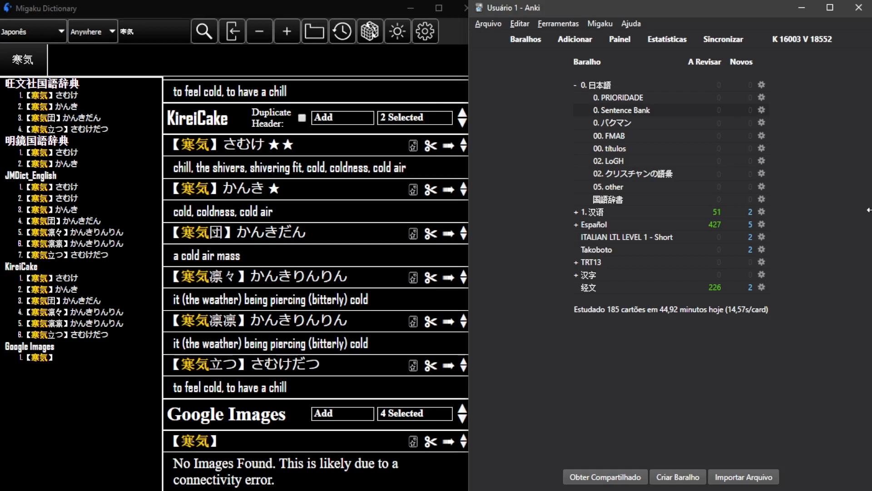
# Step: Reopen the card browser, show the 0. Sentence Bank deck, and find its first active new card
pyautogui.click(619, 41)
pyautogui.click(287, 88)
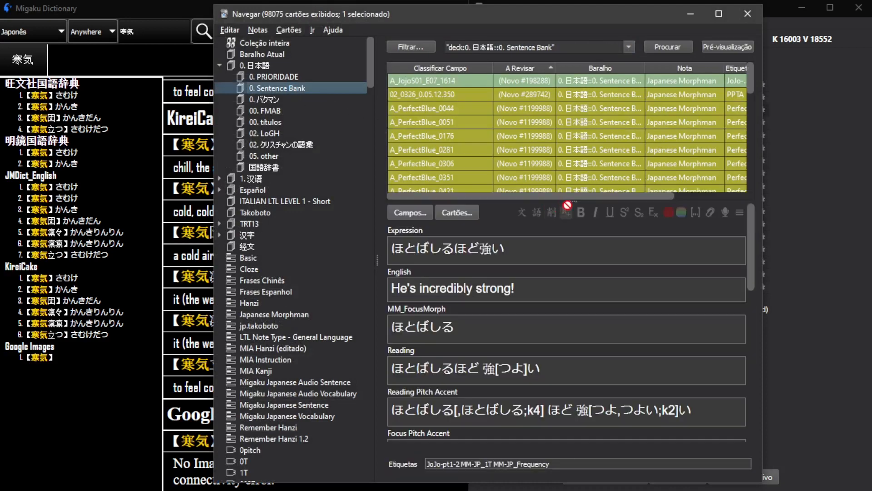
pyautogui.scroll(-5, 601, 145)
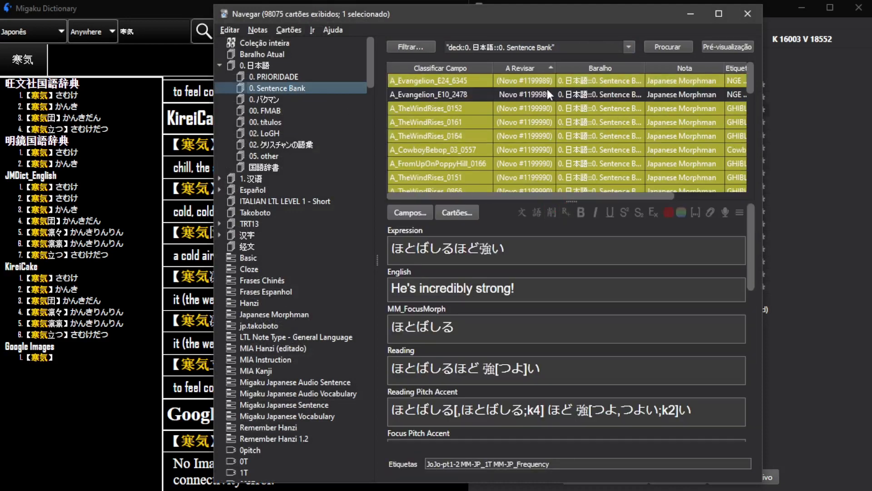
# Step: Select the A_Evangelion_E10_2478 note and examine its fields from Expression to Screenshot
pyautogui.click(547, 94)
pyautogui.scroll(-8, 574, 309)
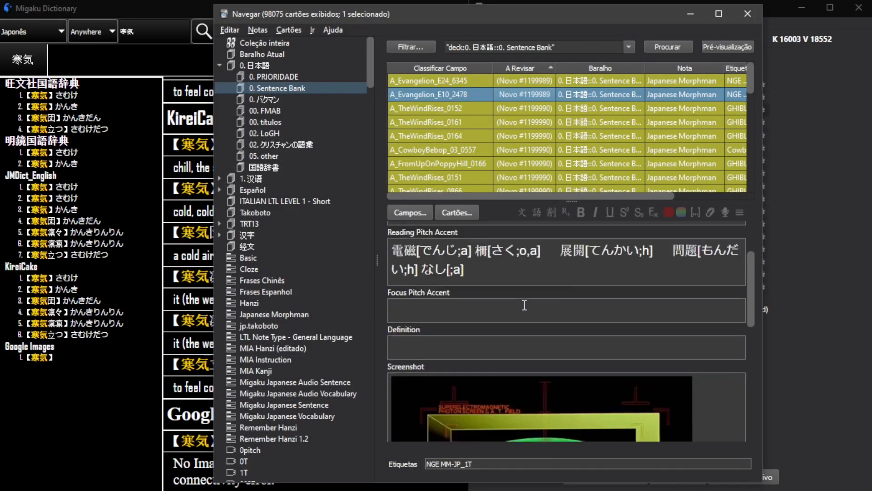
pyautogui.scroll(5, 552, 308)
pyautogui.scroll(3, 550, 306)
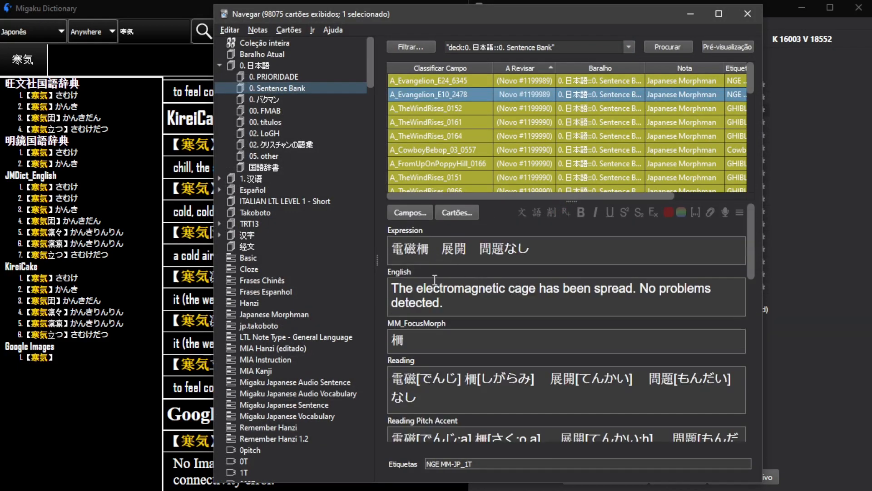
# Step: Match "electromagnetic" in the note's English field with 電磁 in its Expression field by highlighting both
pyautogui.click(510, 288)
pyautogui.moveTo(417, 288); pyautogui.dragTo(536, 288)
pyautogui.click(621, 288)
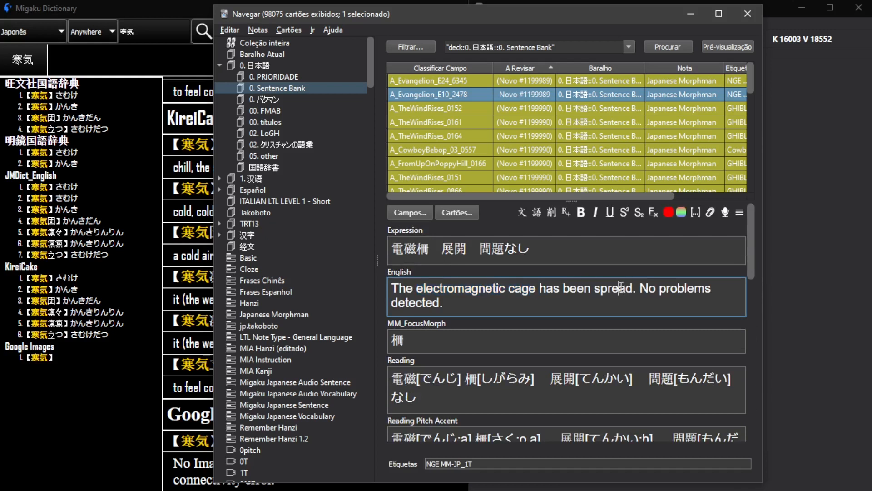
pyautogui.doubleClick(483, 289)
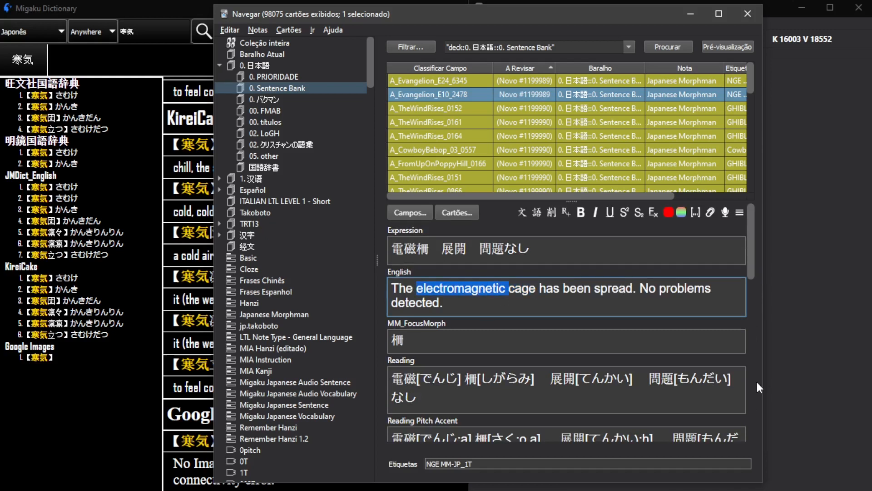
pyautogui.moveTo(419, 248); pyautogui.dragTo(365, 250)
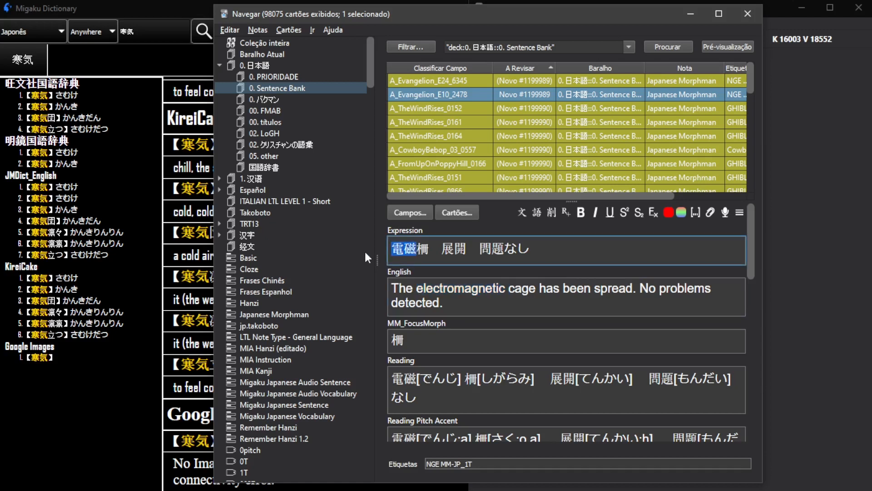
# Step: Look up 柵 from the Expression field in Migaku Dictionary and show its JMDict_English entry for さく
pyautogui.click(456, 289)
pyautogui.moveTo(437, 254); pyautogui.dragTo(431, 250)
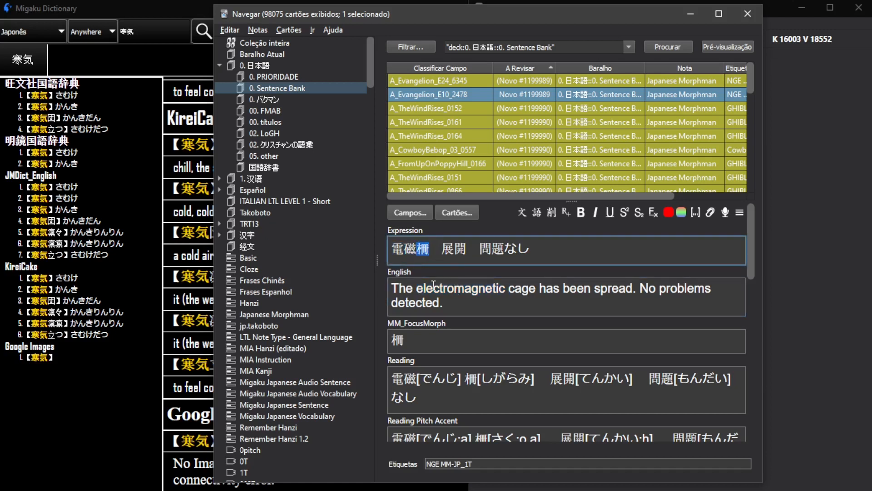
pyautogui.hotkey('ctrl', 's')
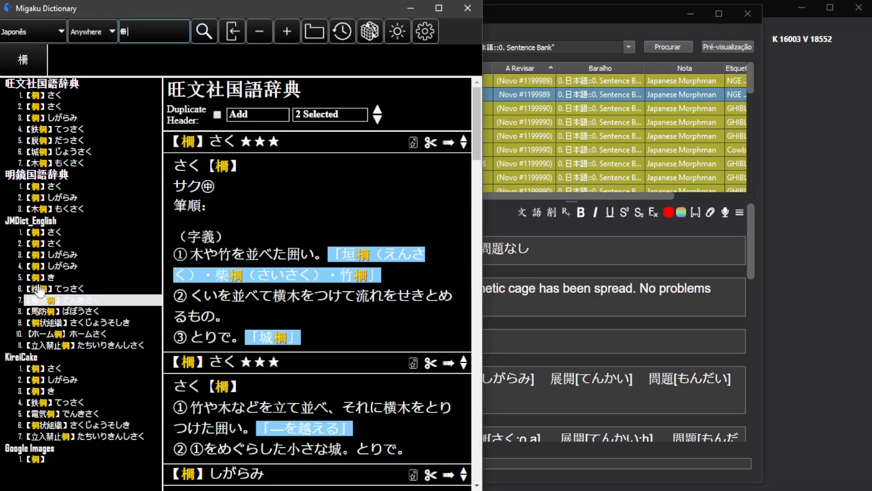
pyautogui.click(68, 232)
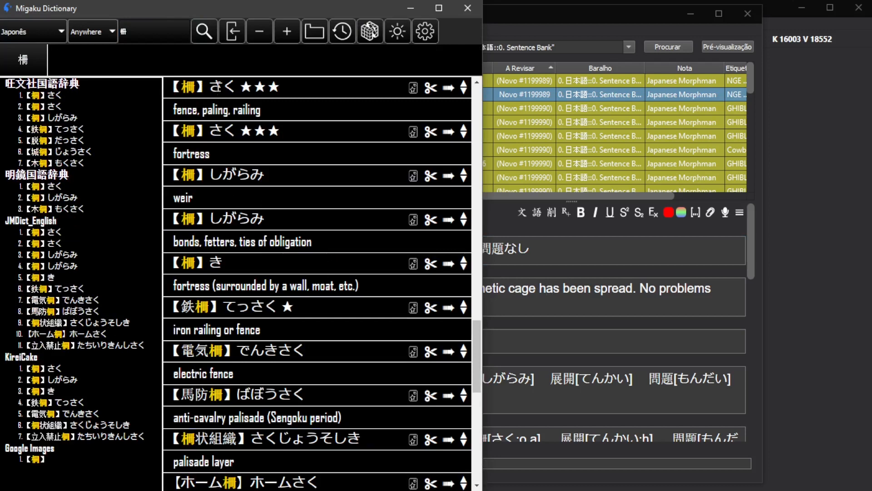
# Step: Preview the front and back of the A_Evangelion_E10_2478 note's card, and close its card template window
pyautogui.click(532, 271)
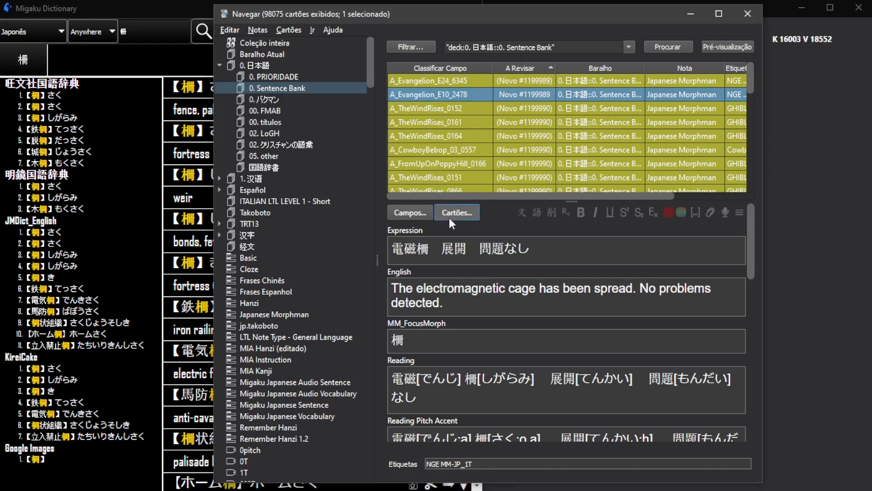
pyautogui.click(454, 212)
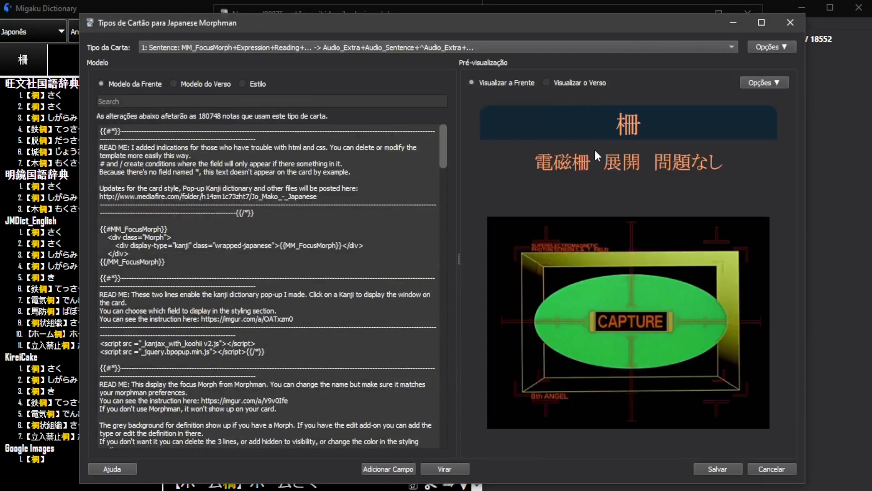
pyautogui.click(573, 82)
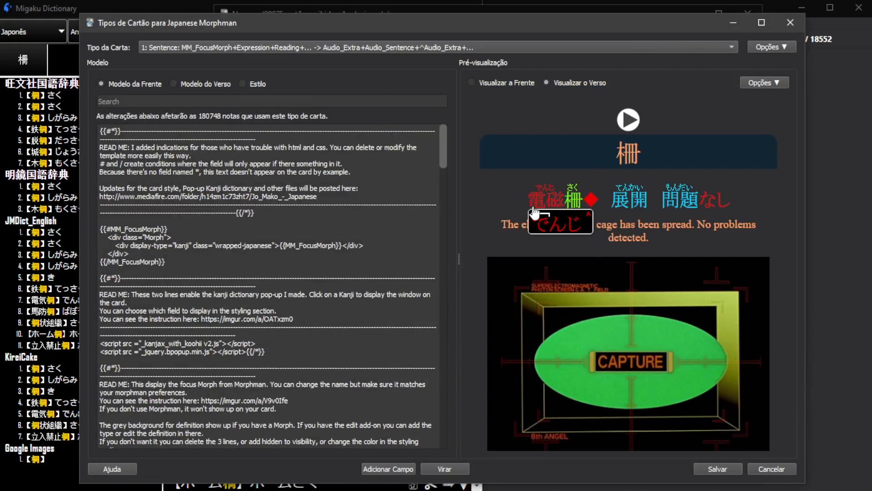
pyautogui.click(790, 22)
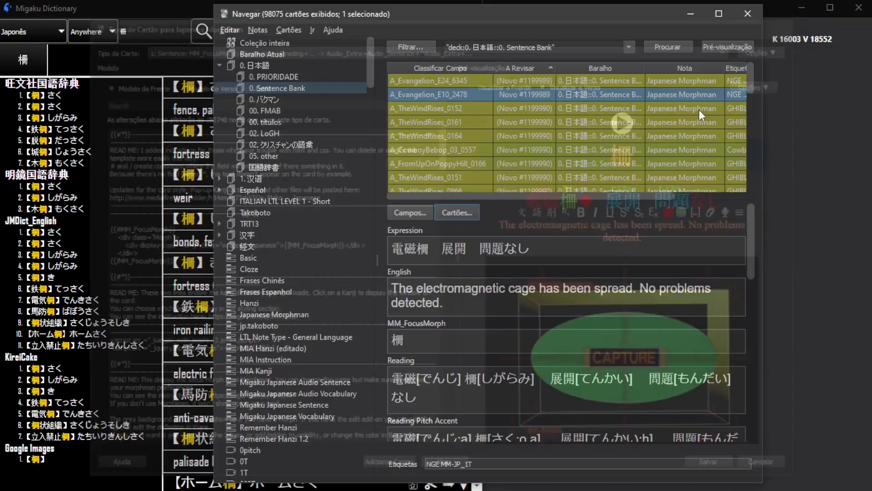
# Step: Add both JMDict_English さく definitions of 柵 to the note's English field, keeping only one 【柵】さく heading above them
pyautogui.click(208, 191)
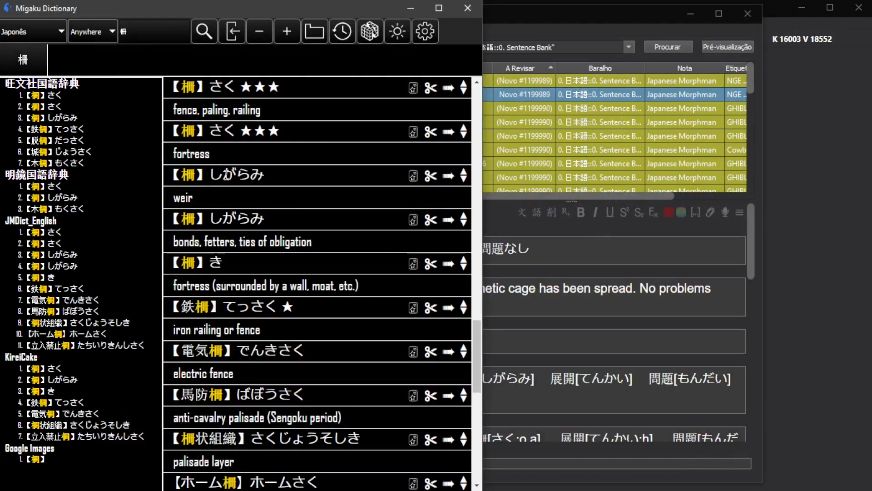
pyautogui.click(448, 87)
pyautogui.click(448, 131)
pyautogui.click(557, 382)
pyautogui.moveTo(549, 382); pyautogui.dragTo(603, 358)
pyautogui.press('BackSpace')
pyautogui.click(513, 362)
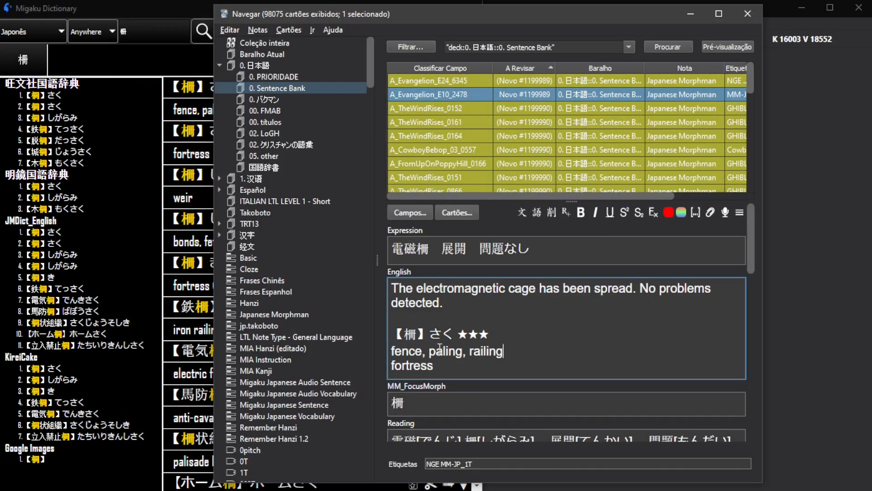
# Step: Italicize and underline "fence" in the added definition and "cage" in the English sentence
pyautogui.doubleClick(408, 356)
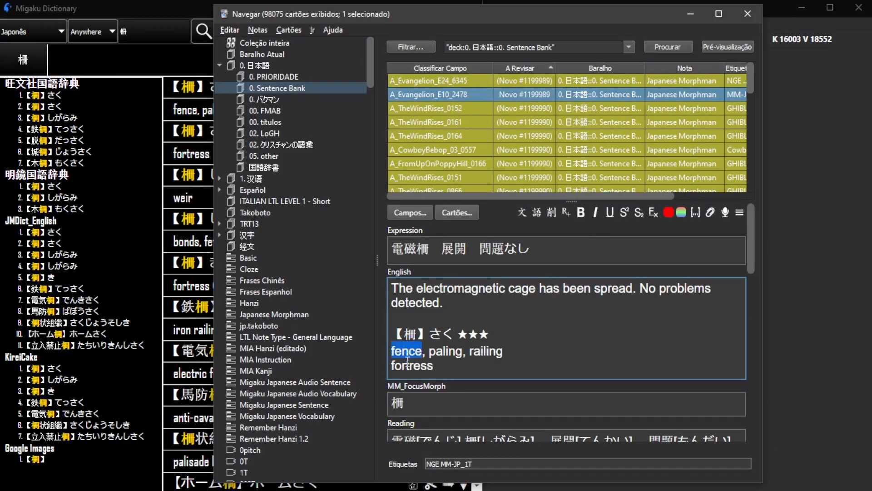
pyautogui.hotkey('ctrl', 'i')
pyautogui.hotkey('ctrl', 'u')
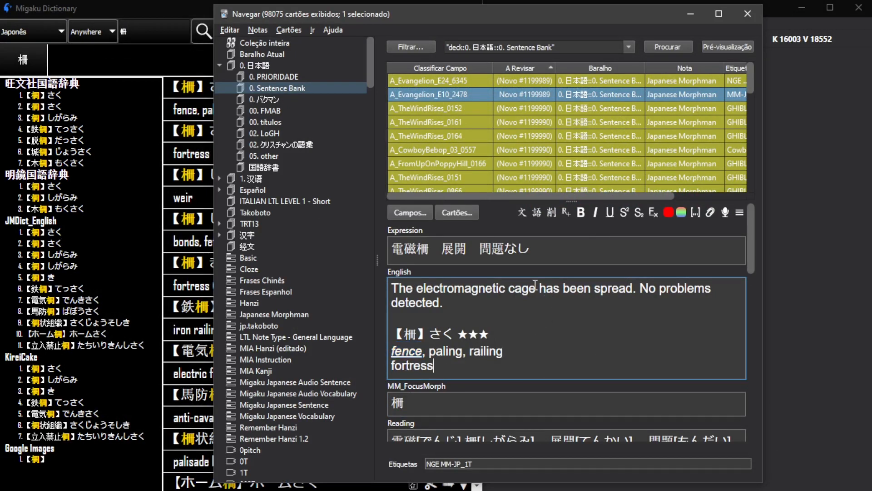
pyautogui.doubleClick(519, 285)
pyautogui.hotkey('ctrl', 'i')
pyautogui.hotkey('ctrl', 'u')
pyautogui.click(565, 345)
# Step: Check the remaining 柵 entries in Migaku Dictionary, down to the KireiCake entry for さく
pyautogui.click(207, 292)
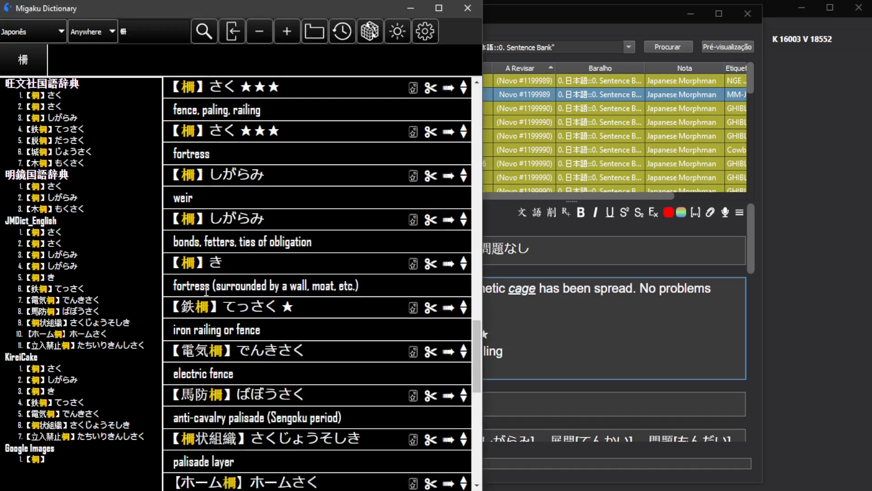
pyautogui.scroll(-3, 260, 308)
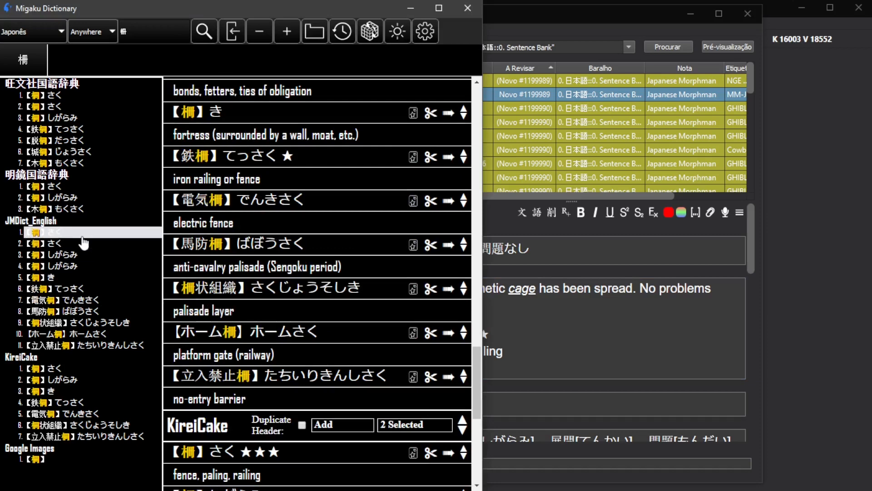
pyautogui.click(54, 368)
pyautogui.scroll(1, 301, 190)
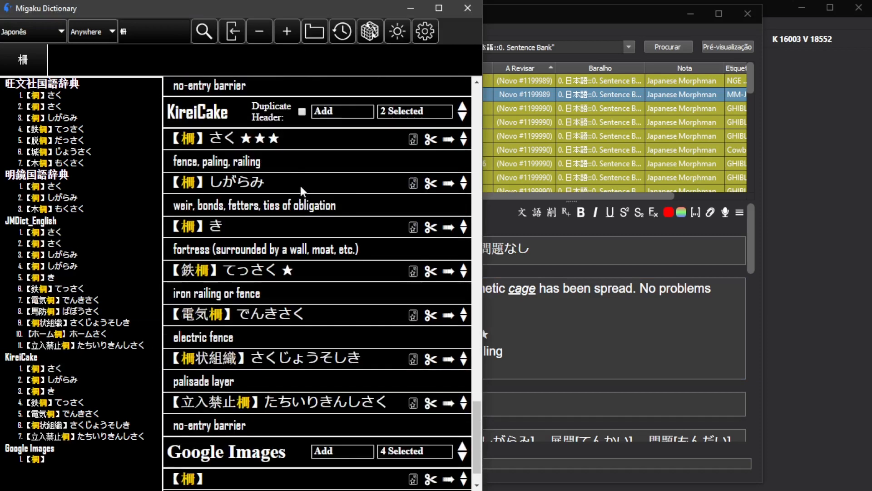
# Step: Replace the しがらみ reading of 柵 in the Reading field with さく copied from Reading Pitch Accent
pyautogui.click(659, 364)
pyautogui.scroll(-3, 530, 344)
pyautogui.doubleClick(505, 388)
pyautogui.hotkey('ctrl', 'c')
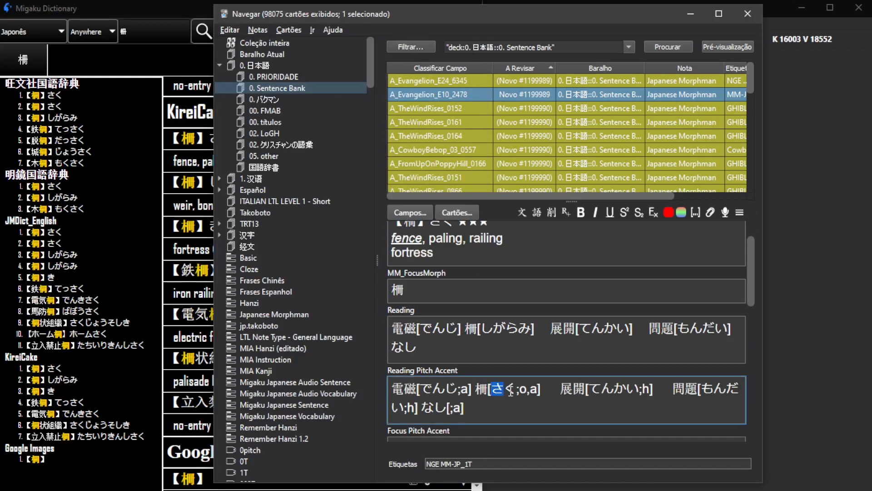
pyautogui.moveTo(518, 332); pyautogui.dragTo(532, 334)
pyautogui.hotkey('ctrl', 'v')
pyautogui.click(583, 305)
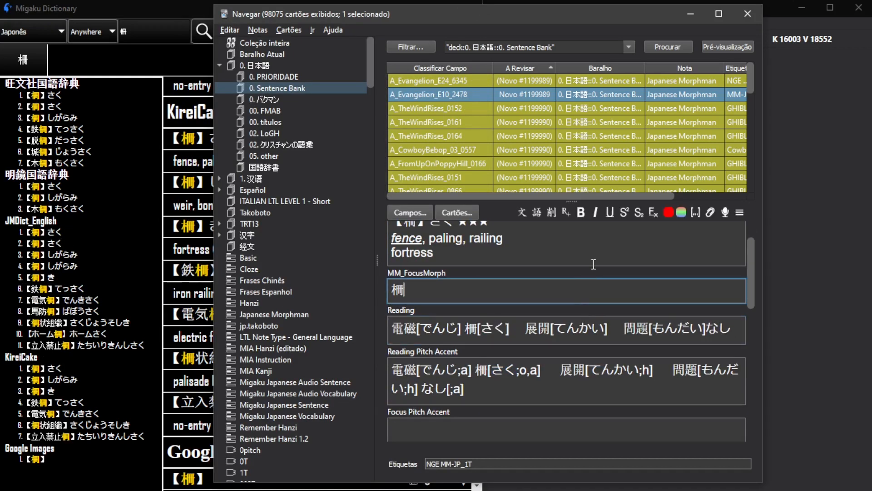
# Step: Find the next active new note in the 0. Sentence Bank deck and select 21_7565_0.14.26.550
pyautogui.click(590, 261)
pyautogui.scroll(-2, 547, 172)
pyautogui.scroll(4, 546, 178)
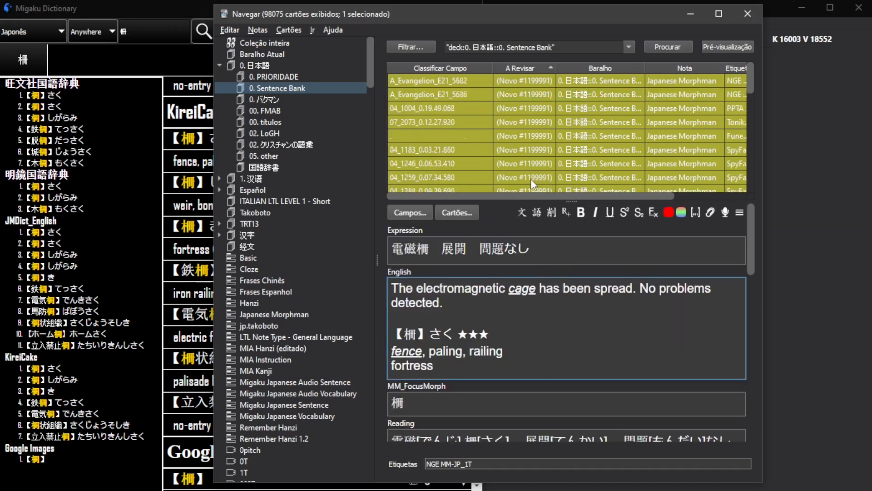
pyautogui.scroll(-1, 550, 154)
pyautogui.scroll(-4, 550, 154)
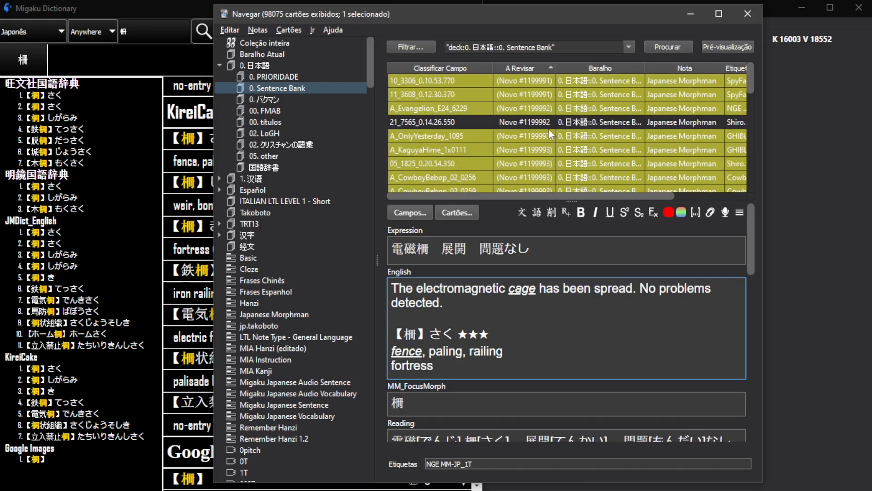
pyautogui.click(545, 126)
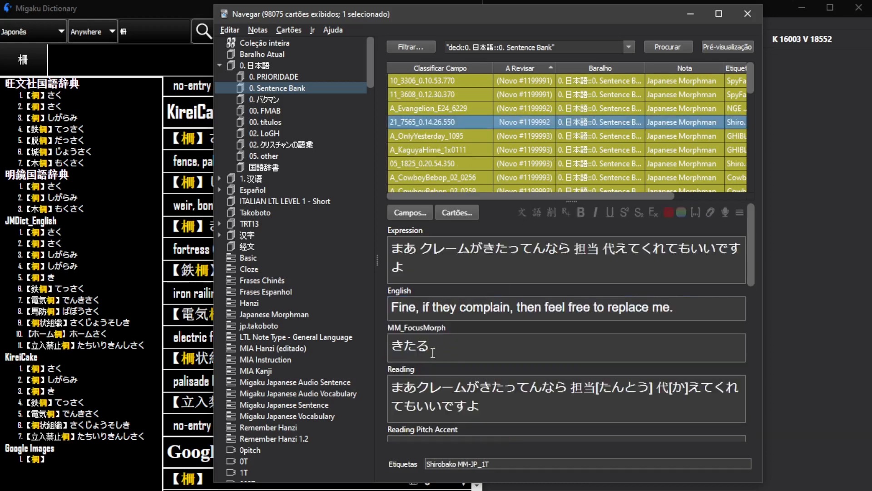
# Step: Examine the fields of the 21_7565_0.14.26.550 note and preview its card's back side
pyautogui.scroll(-3, 484, 345)
pyautogui.scroll(-3, 489, 343)
pyautogui.scroll(10, 490, 343)
pyautogui.click(461, 217)
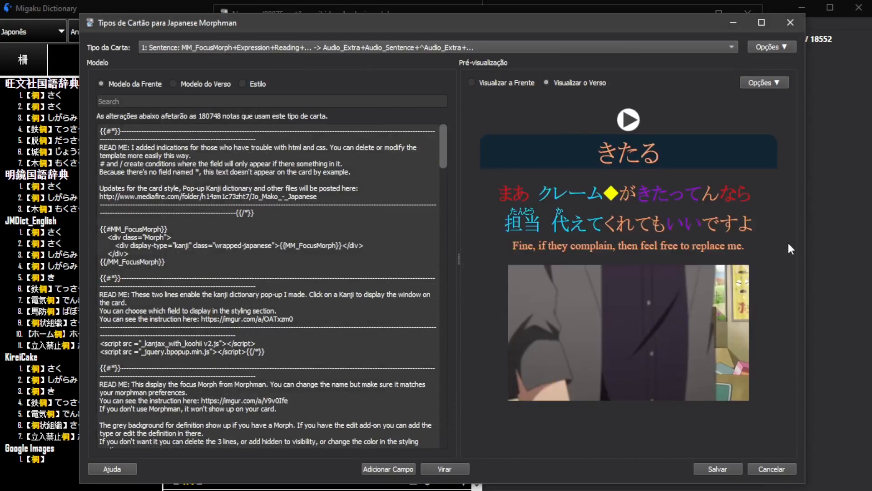
pyautogui.click(791, 24)
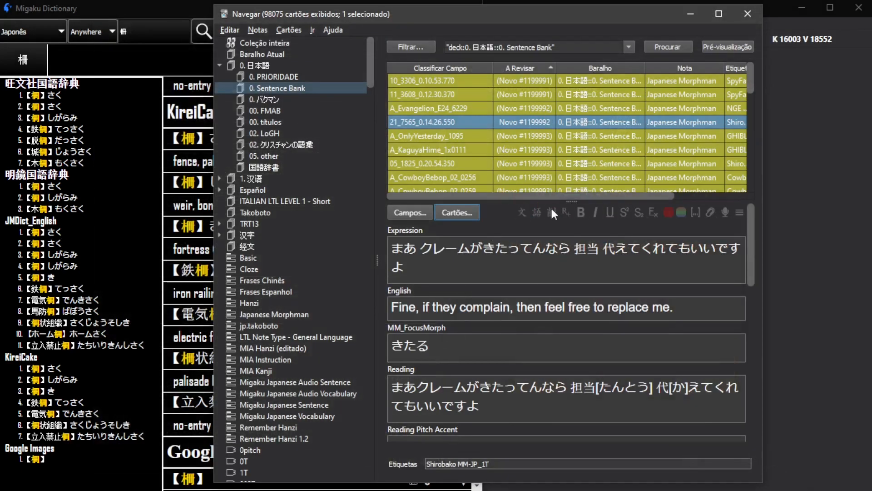
# Step: Look up the focus word きたる in Migaku Dictionary and show its first JMDict_English entry
pyautogui.doubleClick(410, 338)
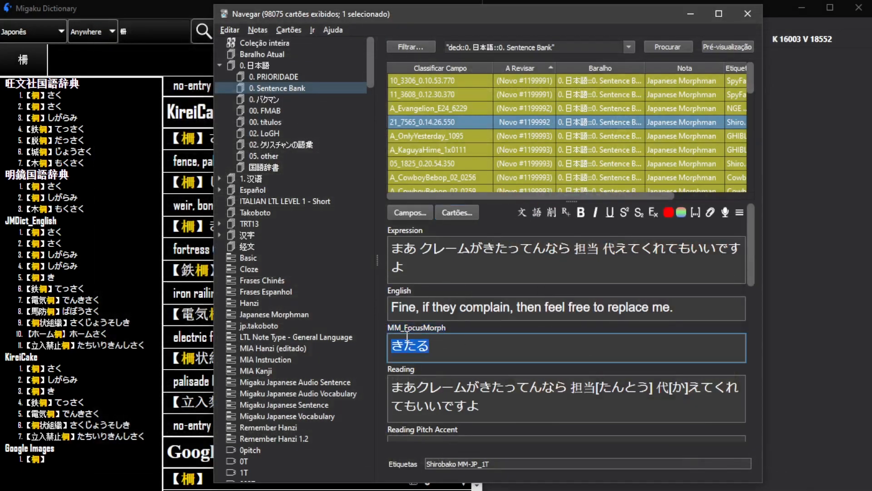
pyautogui.click(411, 338)
pyautogui.doubleClick(411, 337)
pyautogui.hotkey('ctrl', 's')
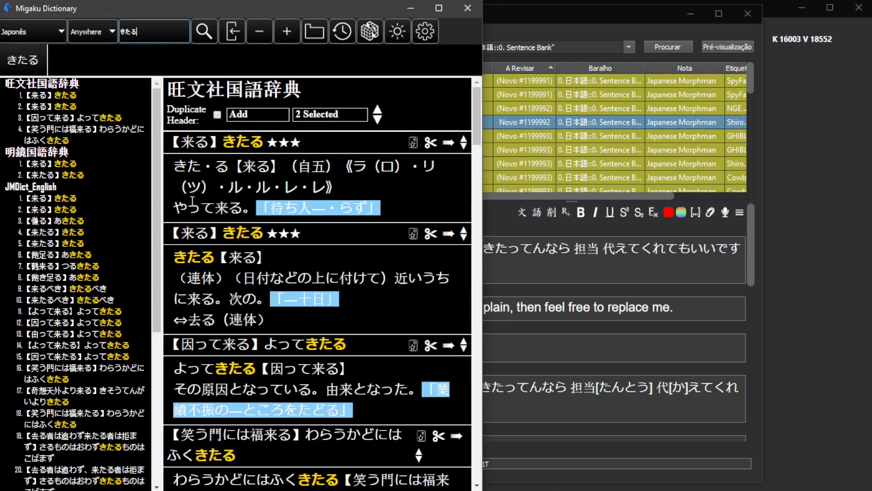
pyautogui.click(69, 200)
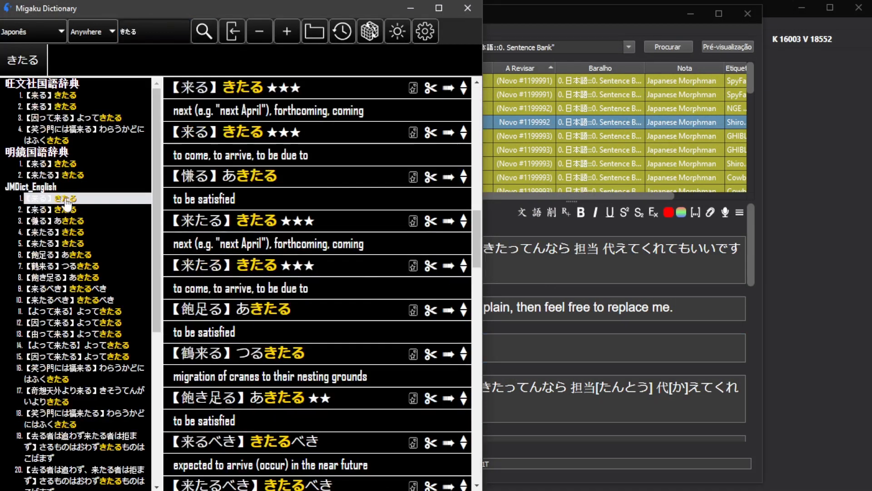
# Step: Compare the headword 来る with its reading きたる in the JMDict_English and 旺文社国語辞典 entries
pyautogui.doubleClick(228, 90)
pyautogui.click(213, 90)
pyautogui.doubleClick(194, 89)
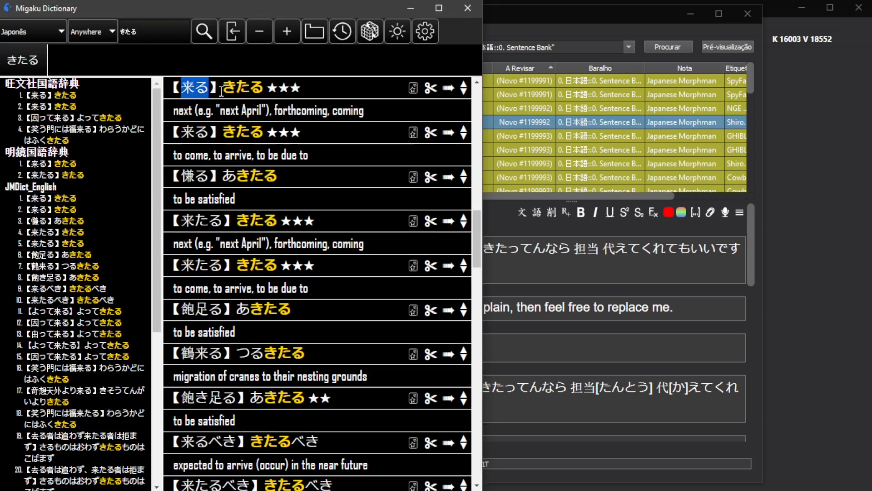
pyautogui.doubleClick(228, 87)
pyautogui.click(259, 100)
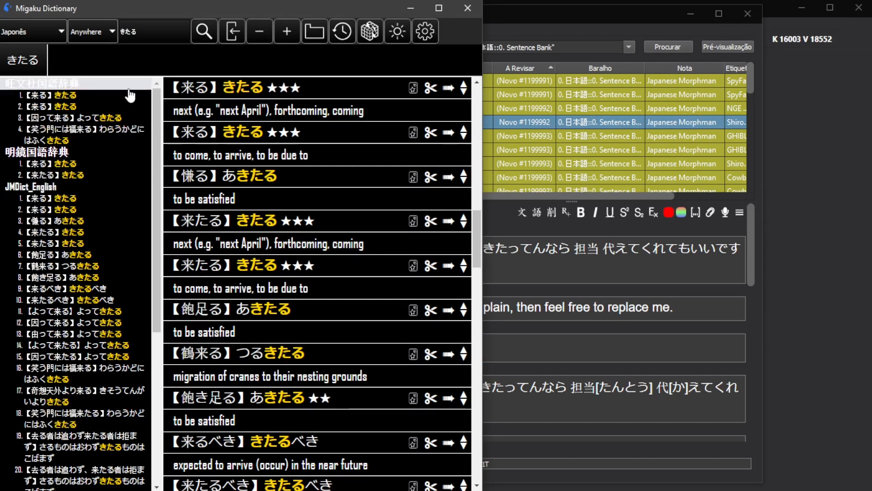
pyautogui.click(117, 96)
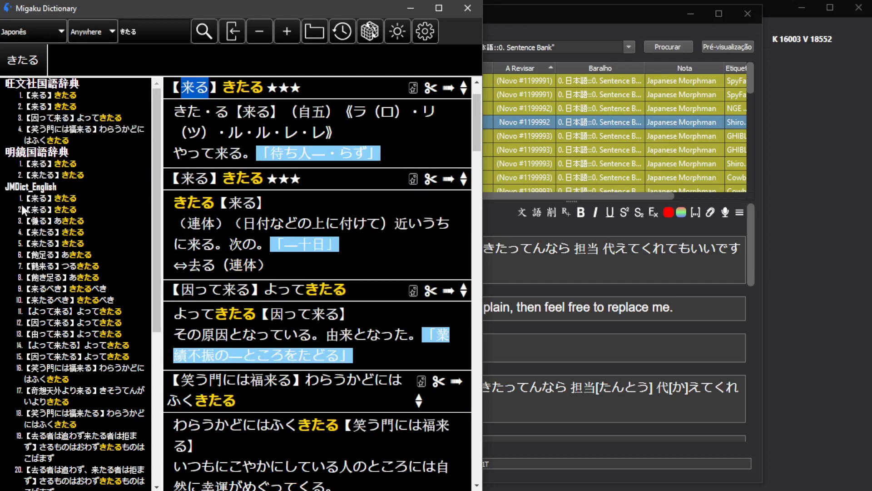
pyautogui.click(91, 201)
# Step: Give the 21_7565_0.14.26.550 note the MM-JP_AlreadyKnown tag
pyautogui.click(505, 308)
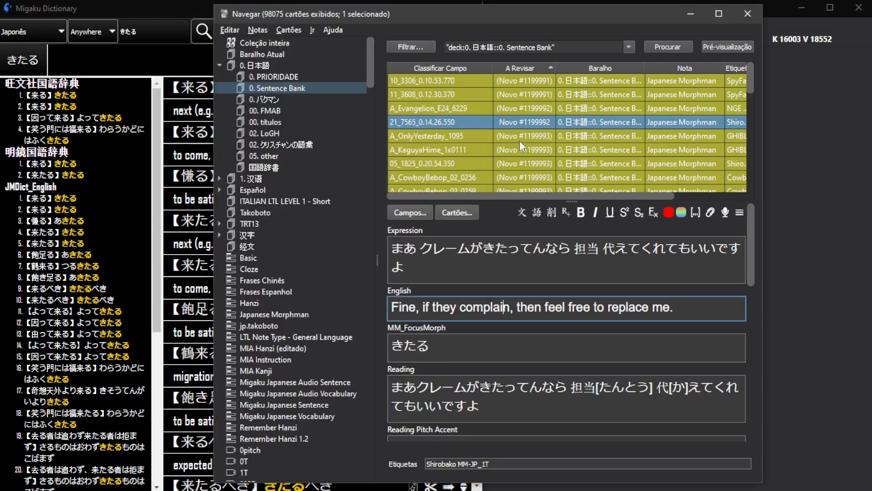
pyautogui.click(539, 124)
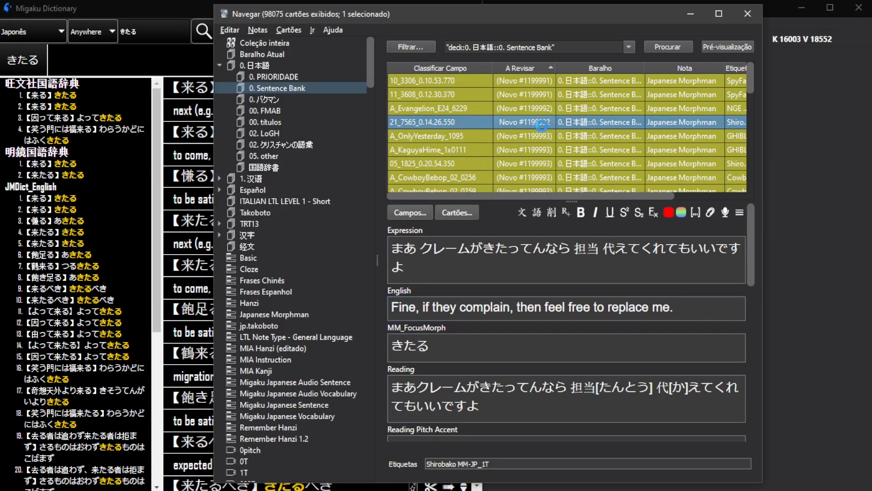
pyautogui.hotkey('ctrl', 'shift', 'k')
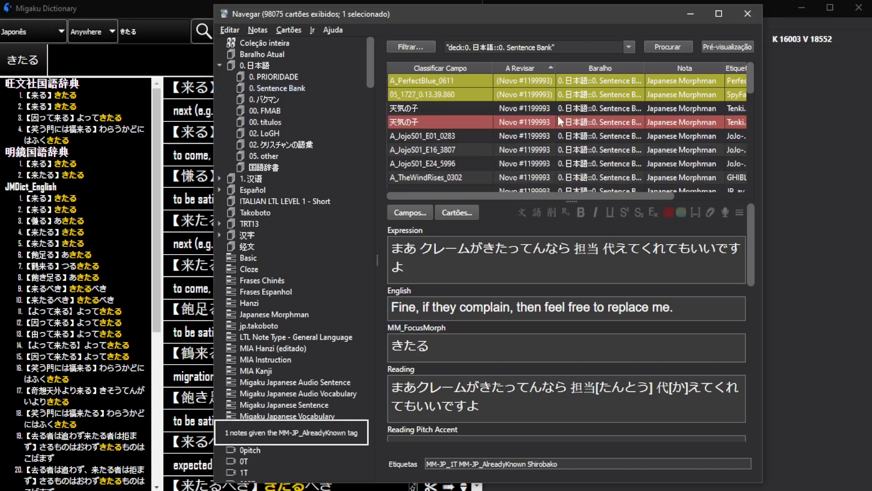
# Step: Go through the next active new notes from the first 天気の子 note onward, checking their sentences and focus words
pyautogui.click(558, 110)
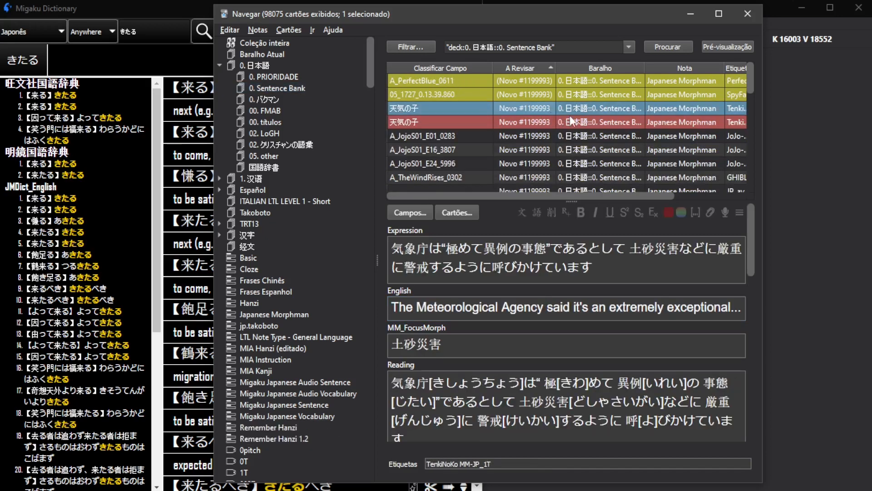
pyautogui.click(562, 121)
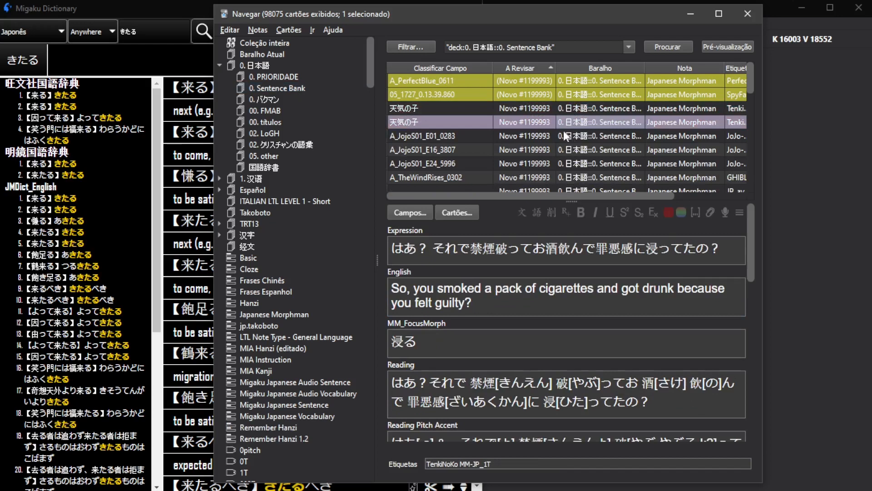
pyautogui.click(564, 132)
pyautogui.press('Down')
pyautogui.press('Down')
pyautogui.press('Down')
pyautogui.press('Down')
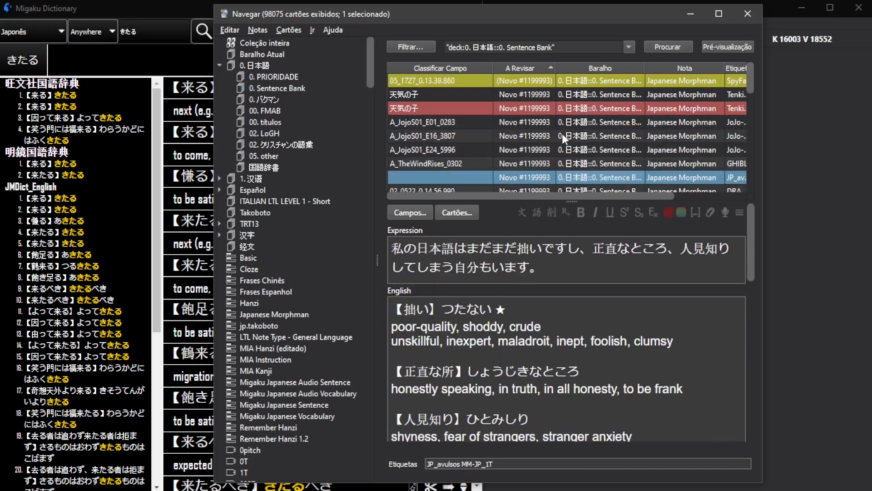
pyautogui.press('Down')
# Step: Show the notes of the 0. PRIORIDADE deck and look over the start of its list
pyautogui.scroll(5, 577, 131)
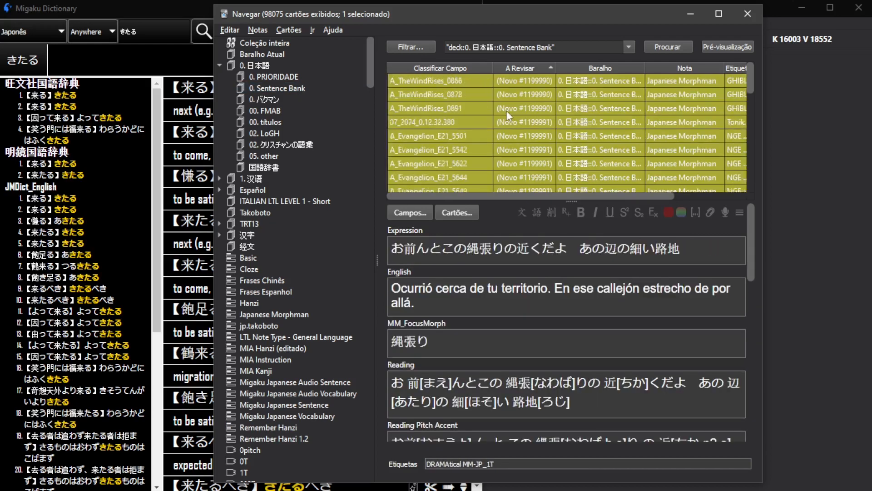
pyautogui.scroll(3, 506, 110)
pyautogui.click(286, 78)
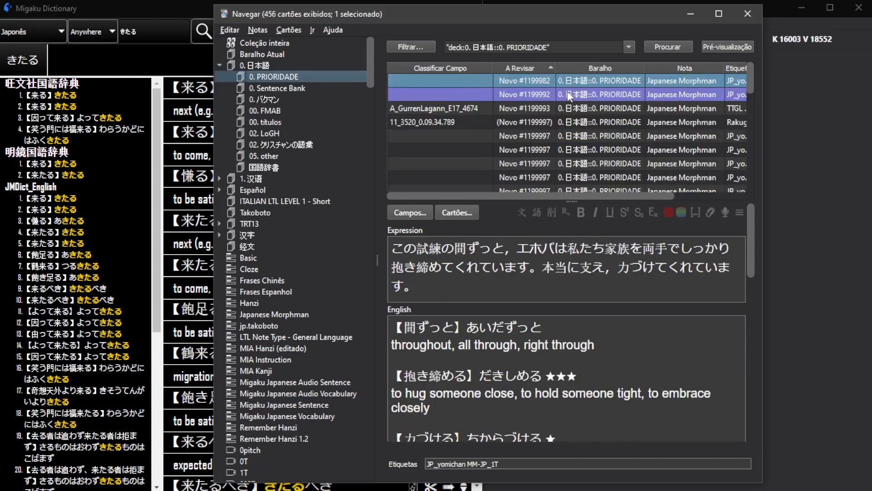
pyautogui.scroll(-3, 567, 268)
pyautogui.scroll(3, 567, 280)
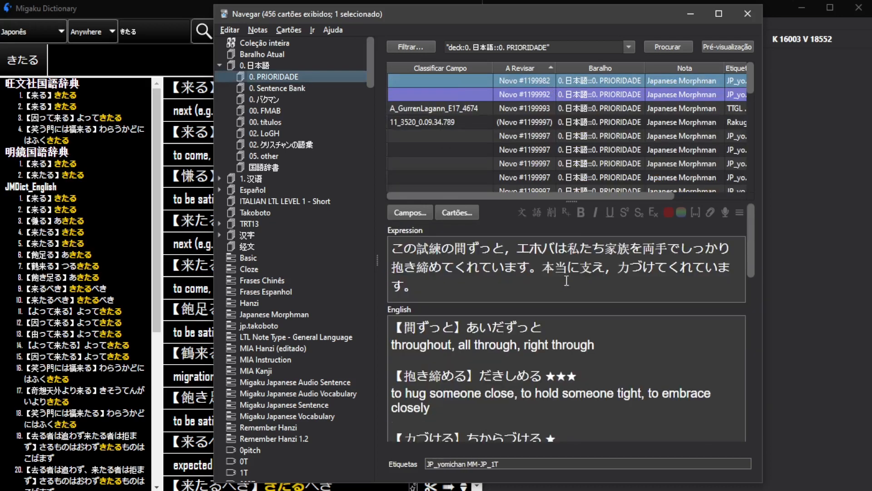
# Step: Examine the second 0. PRIORIDADE note's fields and its focus word, and open the A_GurrenLagann_E17_4674 note below it
pyautogui.click(570, 89)
pyautogui.scroll(-5, 525, 326)
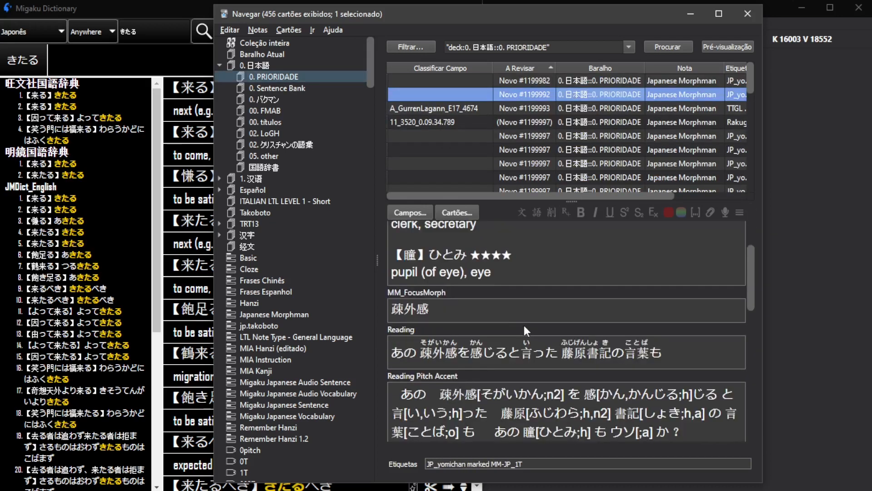
pyautogui.scroll(5, 523, 325)
pyautogui.press('Down')
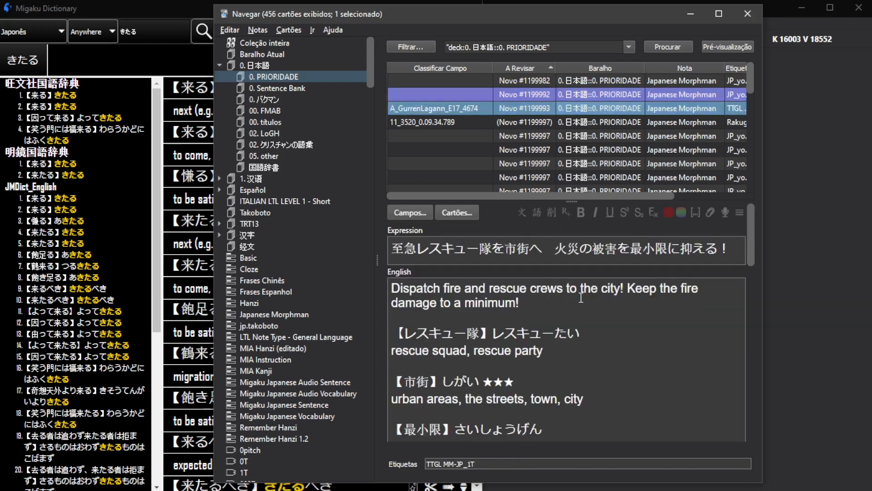
# Step: Close the card browser and the きたる lookup tab in Migaku Dictionary, returning to Anki's deck list
pyautogui.press('Escape')
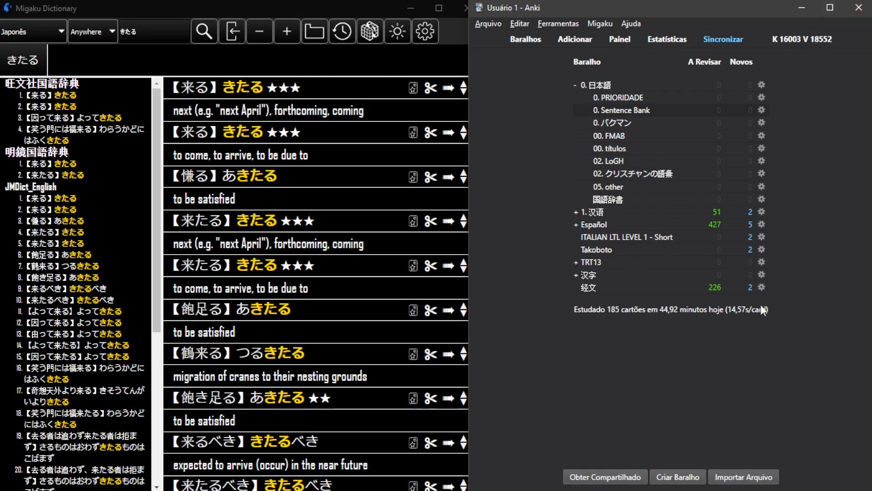
pyautogui.click(565, 23)
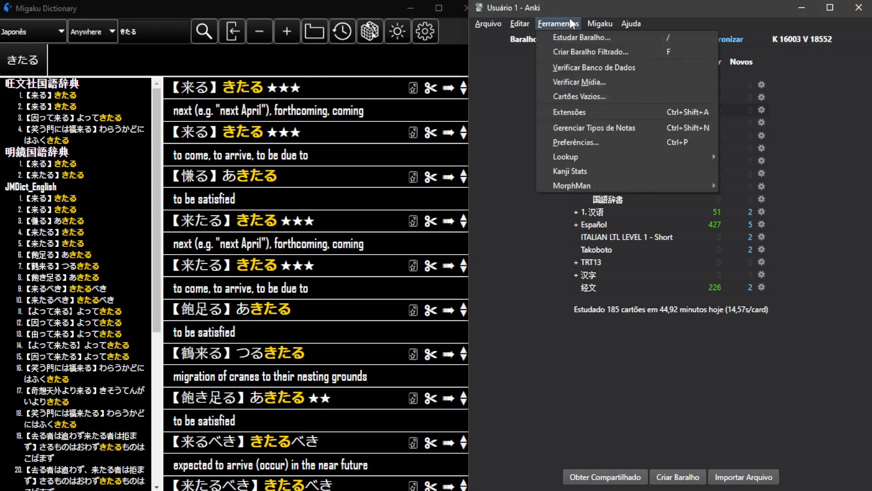
pyautogui.click(810, 59)
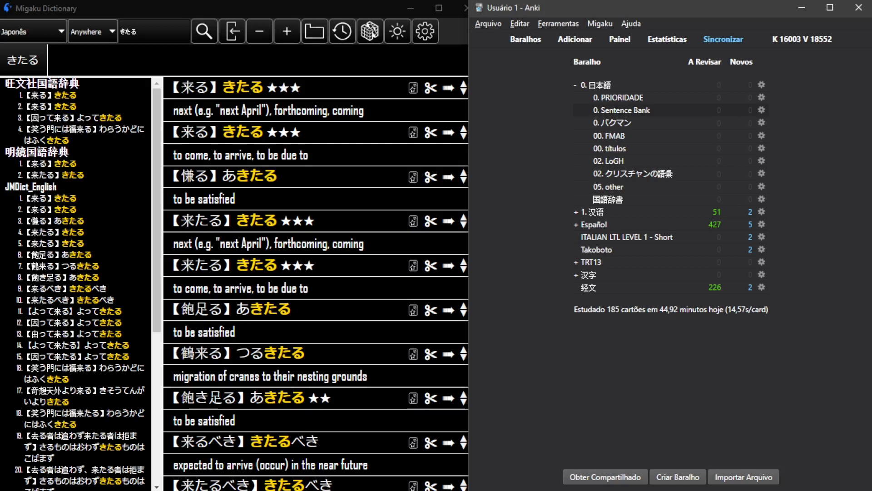
pyautogui.click(722, 47)
pyautogui.middleClick(23, 61)
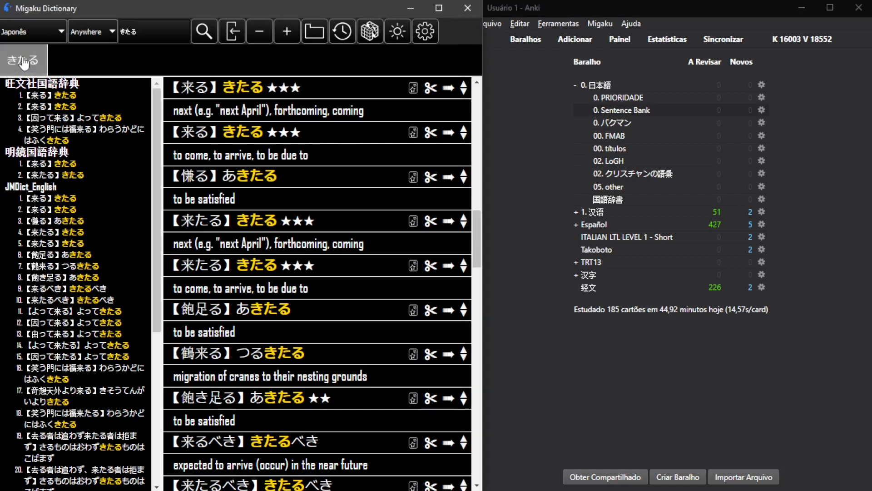
pyautogui.click(501, 400)
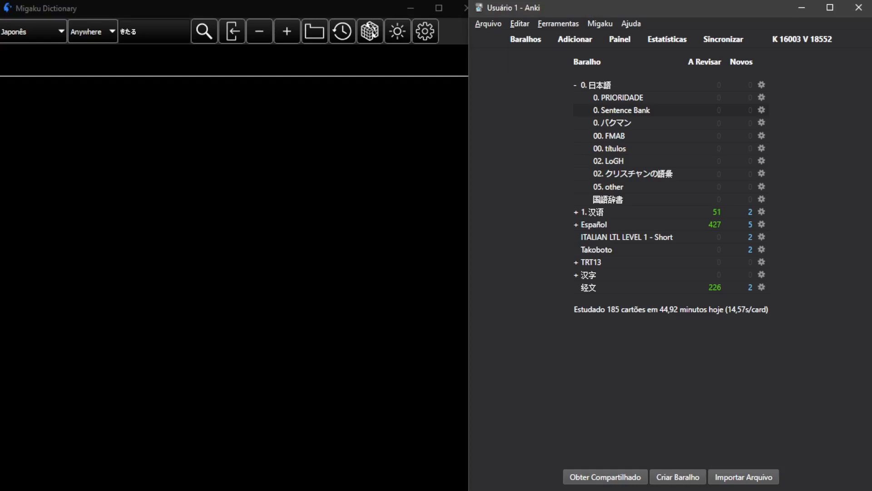
pyautogui.click(559, 23)
pyautogui.moveTo(594, 186)
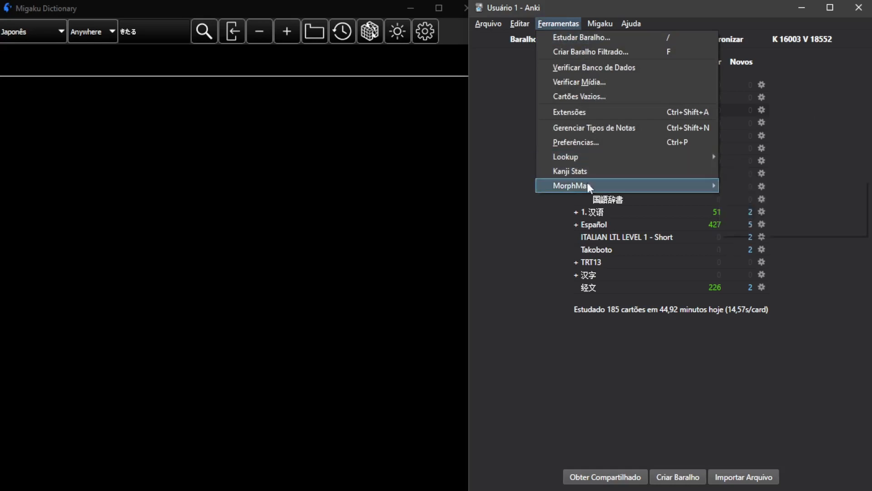
pyautogui.moveTo(601, 23)
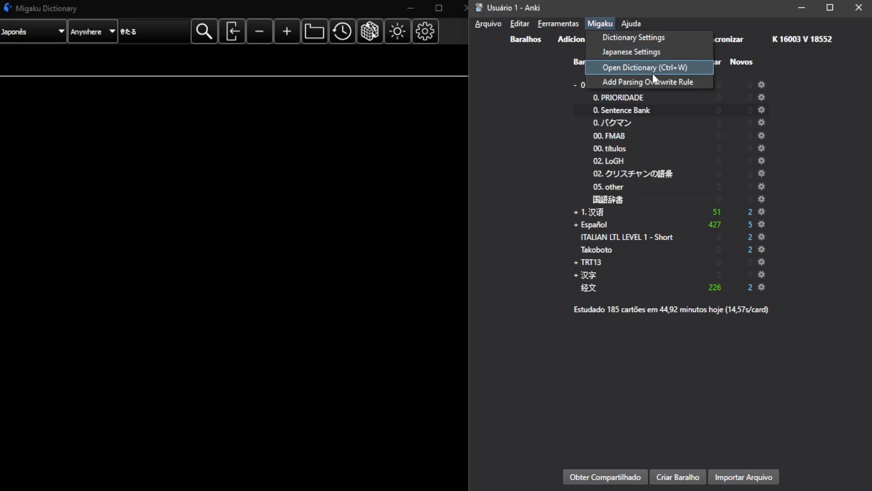
pyautogui.click(661, 384)
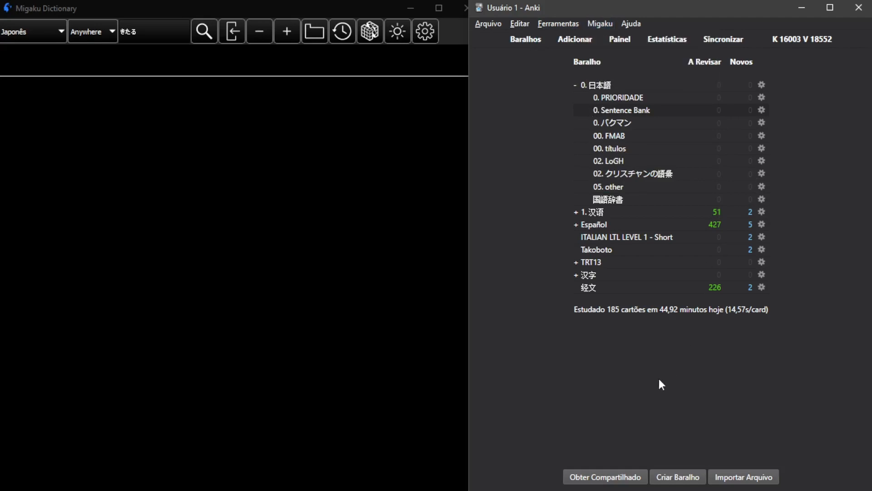